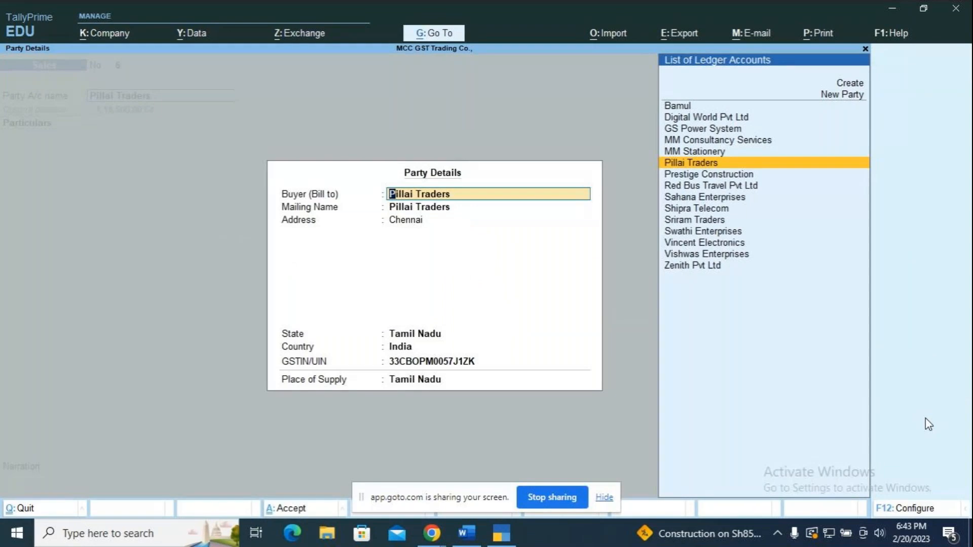
# Accept the Pillai Traders party details and add a Consultancy Services - Sales line of 25,000 to the sales voucher
pyautogui.press('Return')
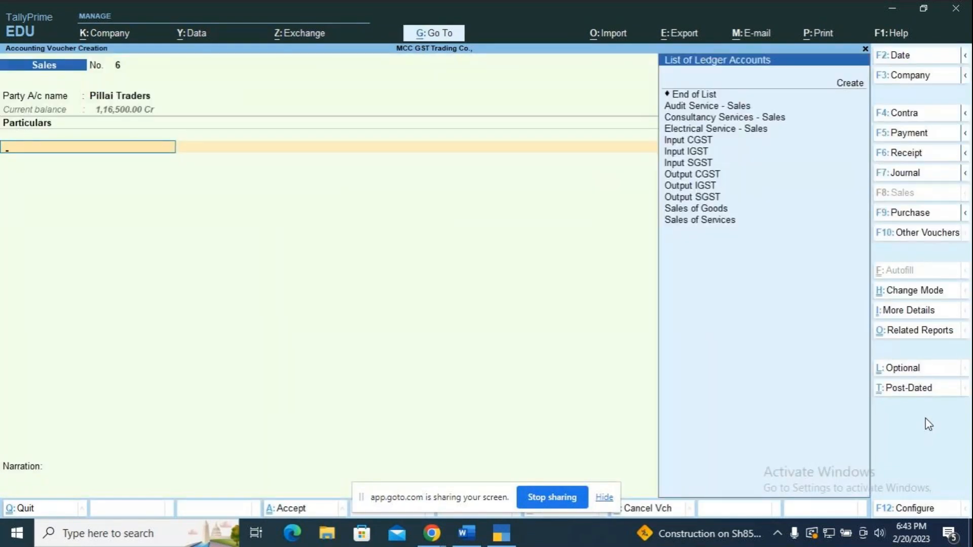
pyautogui.press('Down')
pyautogui.press('Down')
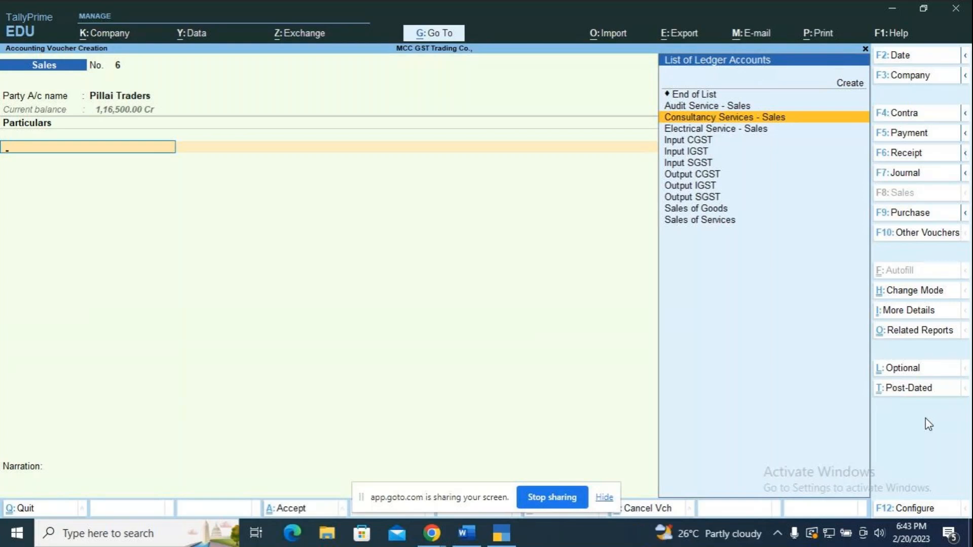
pyautogui.press('Return')
pyautogui.write('25')
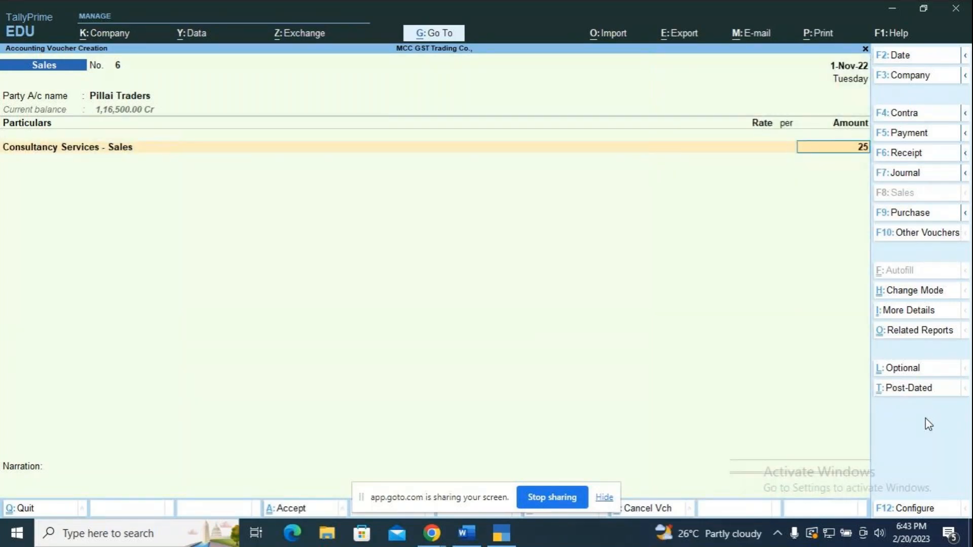
pyautogui.write('000')
pyautogui.press('Return')
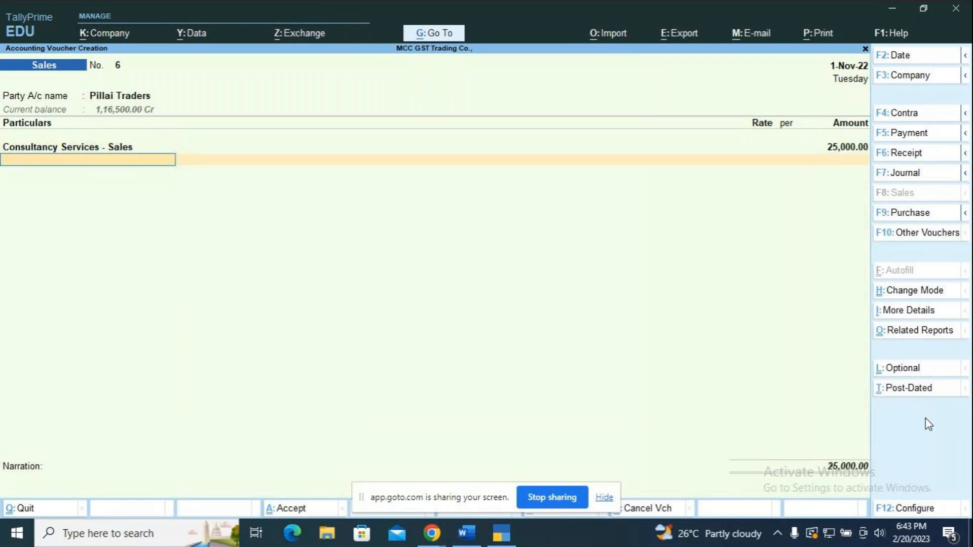
# Add the Output IGST ledger as the second line of the sales voucher
pyautogui.press('Down')
pyautogui.press('Down')
pyautogui.press('Down')
pyautogui.press('Down')
pyautogui.press('Down')
pyautogui.press('Down')
pyautogui.press('Down')
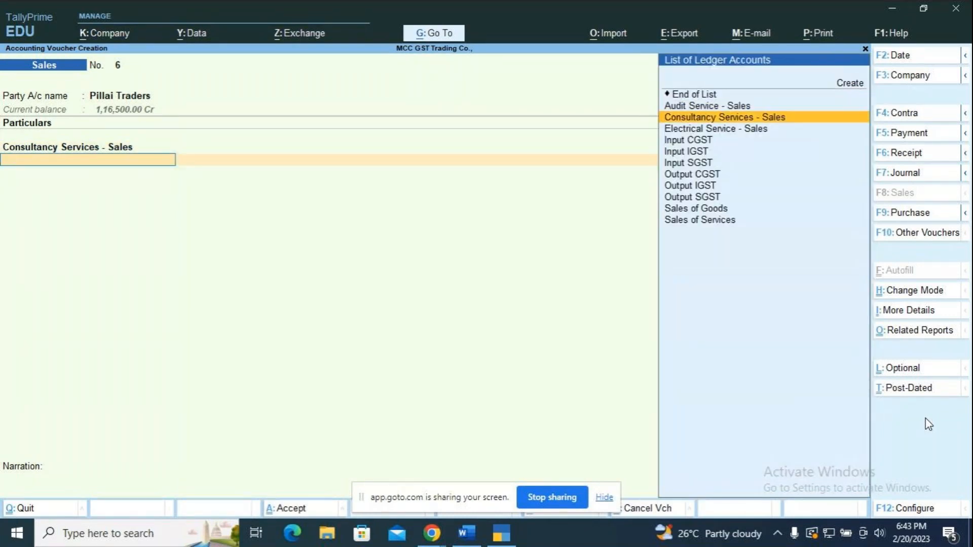
pyautogui.press('Down')
pyautogui.press('Down')
pyautogui.press('Return')
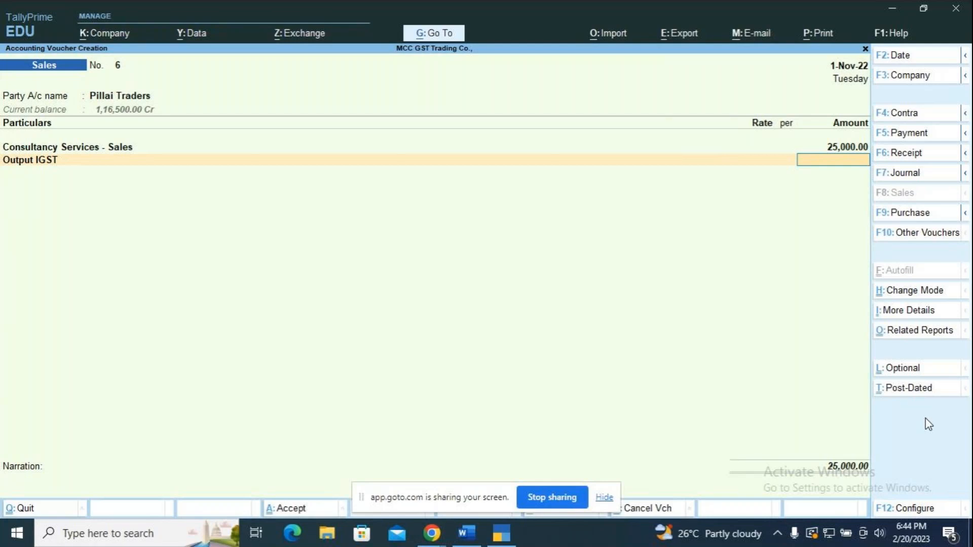
# Go back to the Consultancy Services - Sales ledger on the voucher's first line
pyautogui.press('BackSpace')
pyautogui.press('BackSpace')
pyautogui.press('BackSpace')
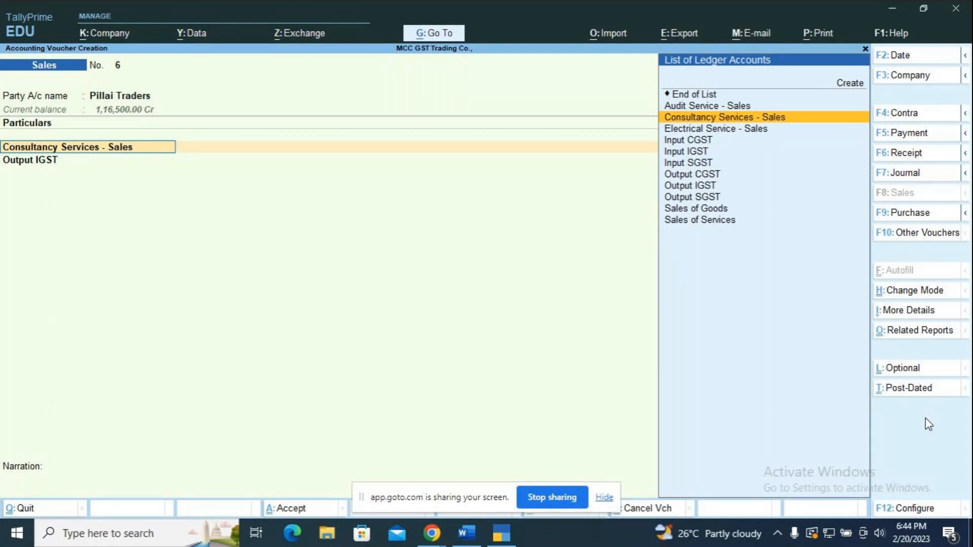
pyautogui.press('ctrl')
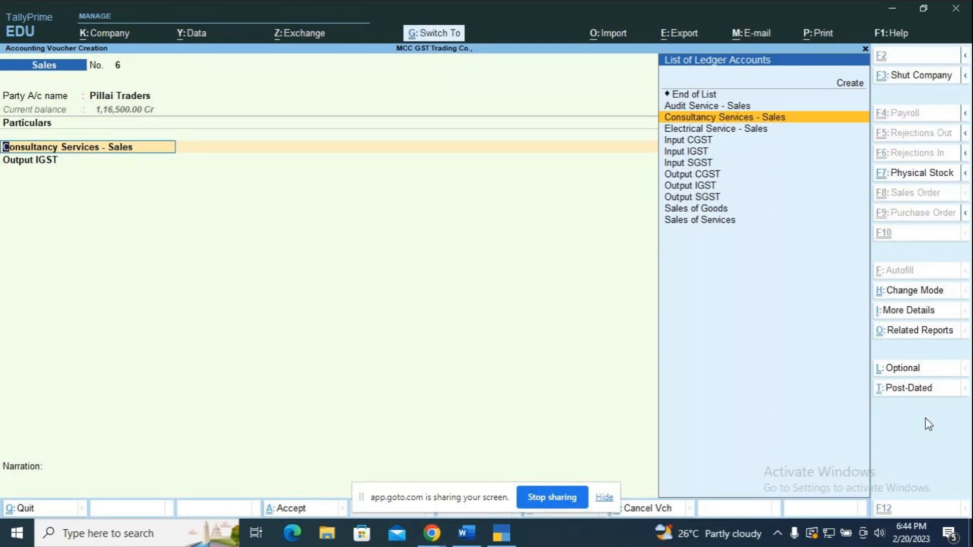
pyautogui.hotkey('ctrl', 'Return')
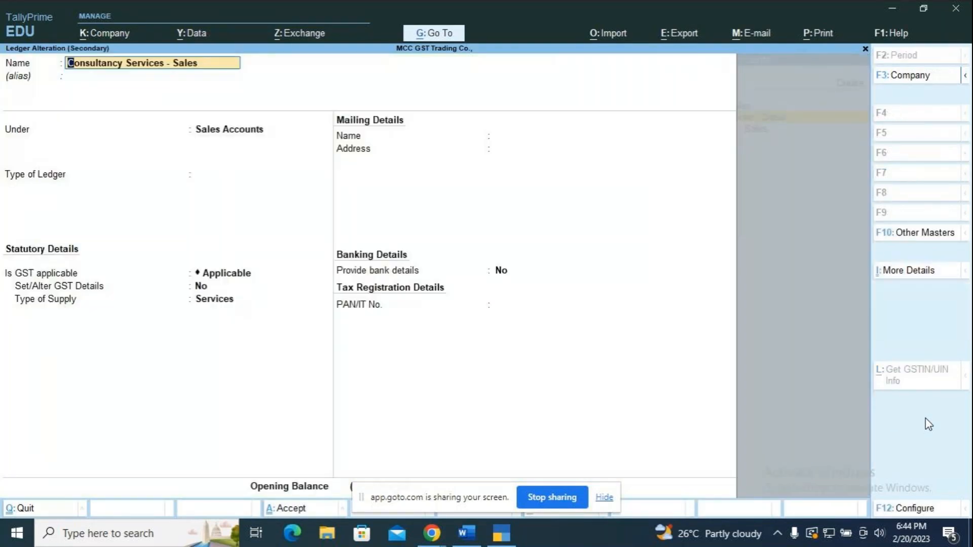
pyautogui.press('Return')
pyautogui.press('Return')
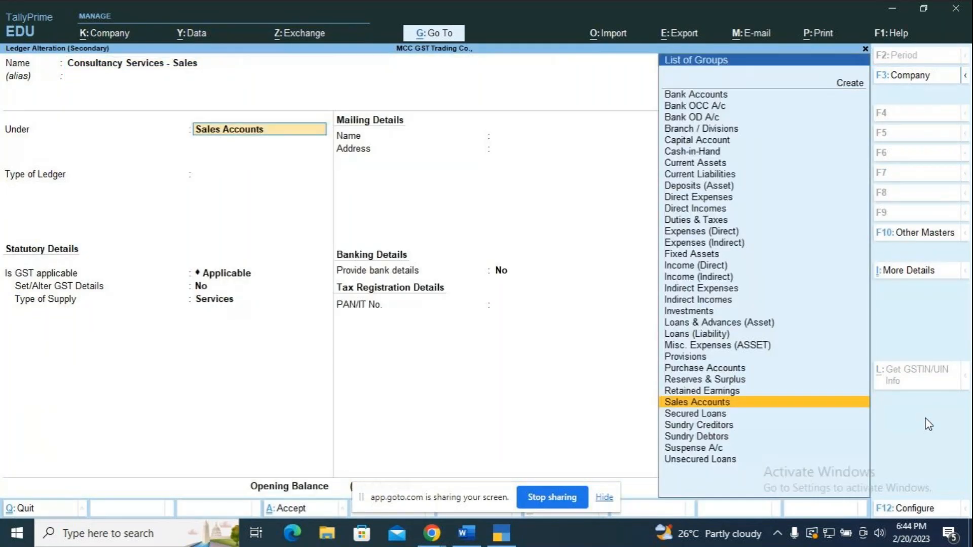
pyautogui.press('Return')
pyautogui.press('Return')
pyautogui.press('Return')
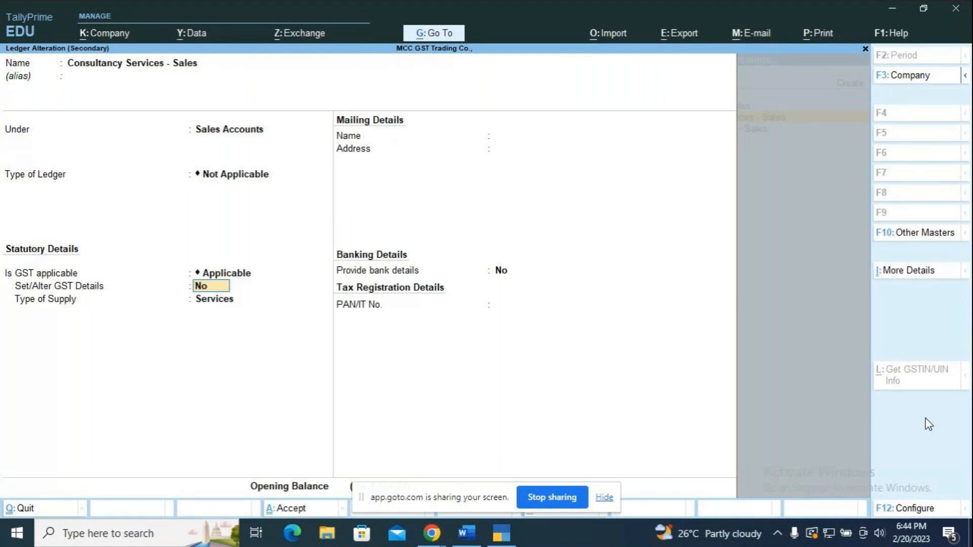
pyautogui.write('y')
pyautogui.press('Return')
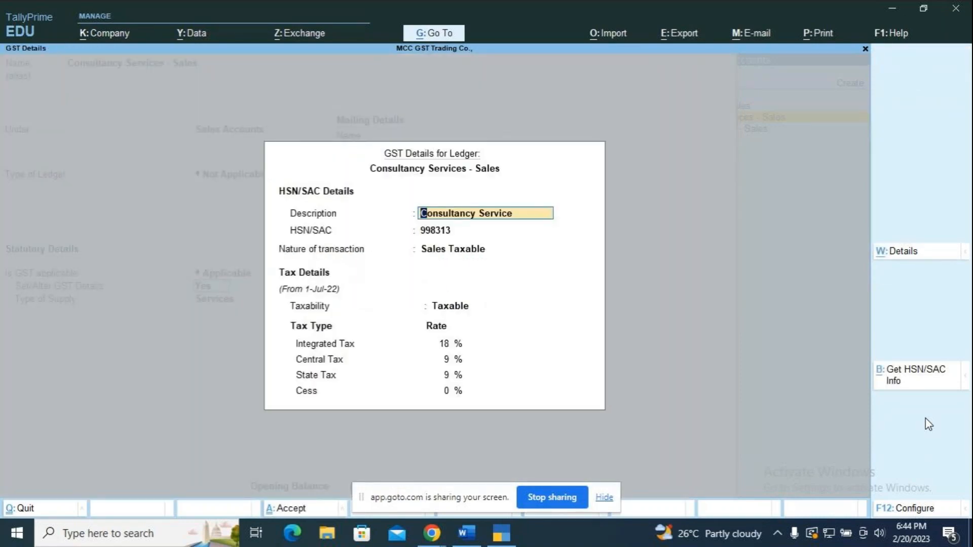
pyautogui.press('Return')
pyautogui.press('Return')
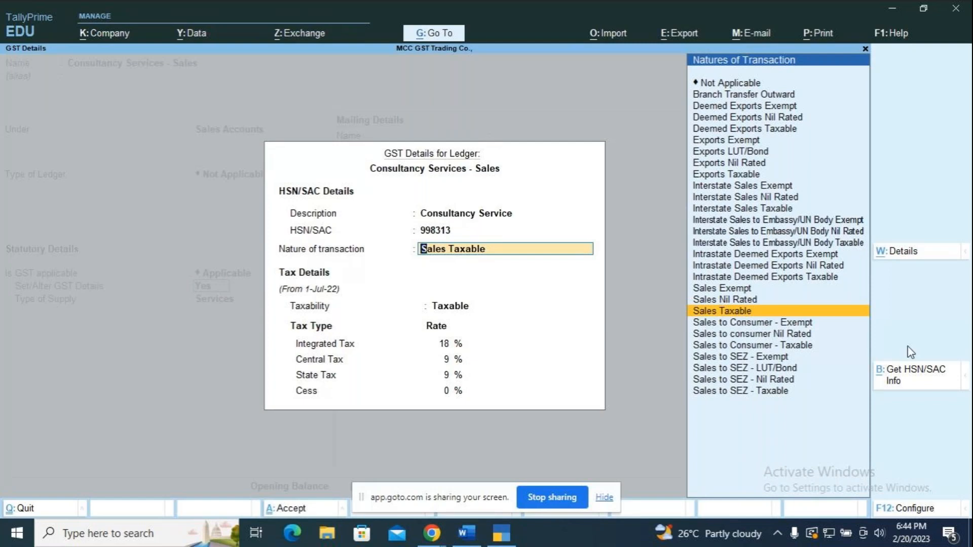
pyautogui.press('Up')
pyautogui.press('Up')
pyautogui.press('Up')
pyautogui.press('Up')
pyautogui.press('Up')
pyautogui.press('Up')
pyautogui.press('Up')
pyautogui.press('Up')
pyautogui.press('Up')
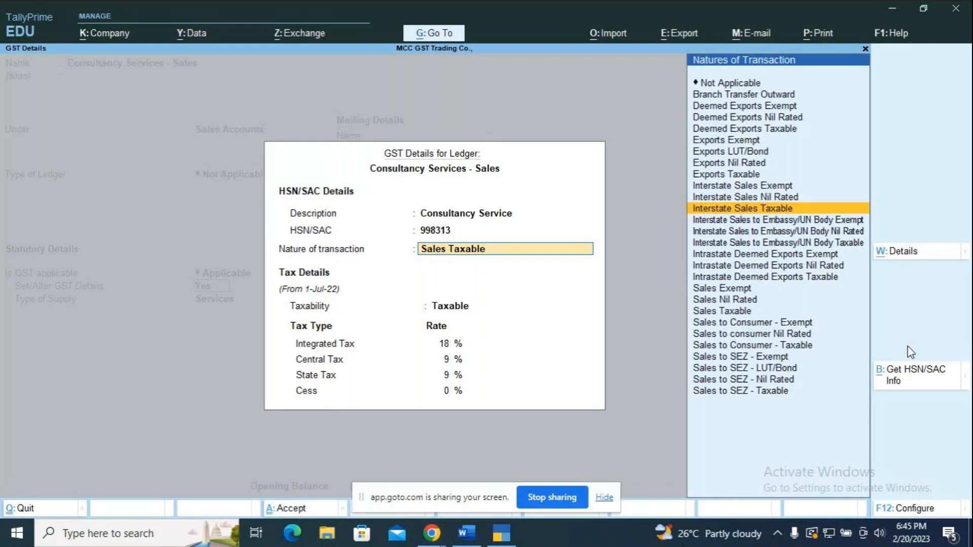
pyautogui.press('Escape')
pyautogui.press('Escape')
pyautogui.press('y')
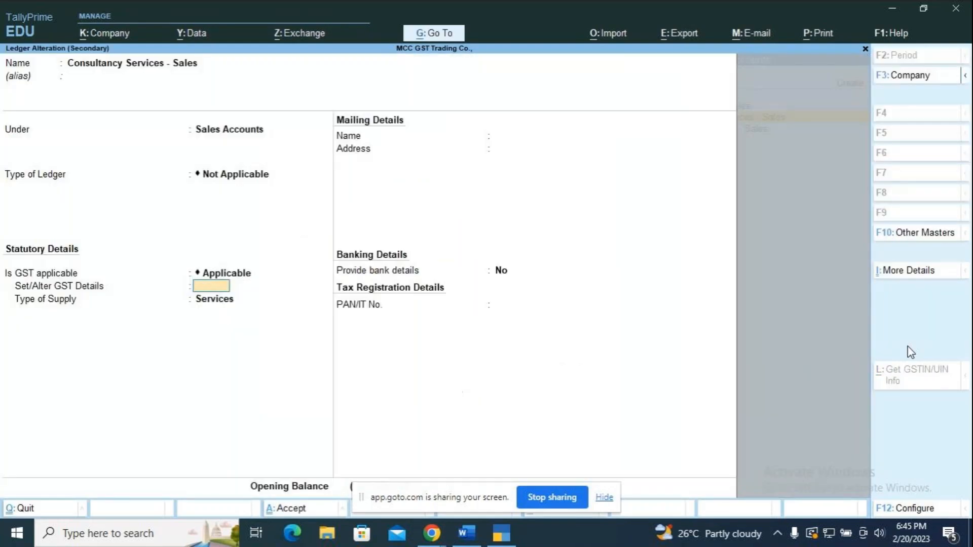
pyautogui.press('Escape')
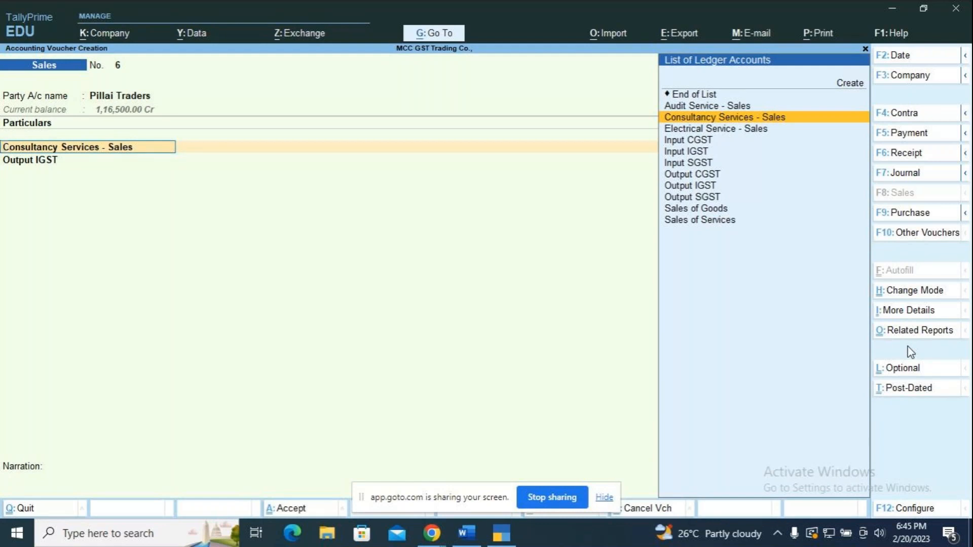
# Open the Consultancy Services - Sales ledger for alteration from the voucher and set Set/Alter GST Details to Yes
pyautogui.press('ctrl')
pyautogui.hotkey('ctrl', 'Return')
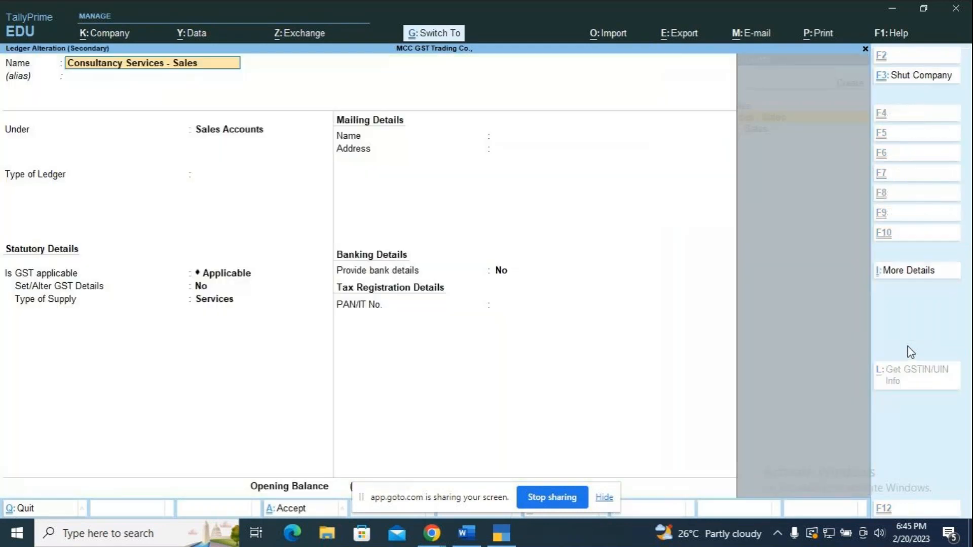
pyautogui.press('Return')
pyautogui.press('Return')
pyautogui.press('Return')
pyautogui.press('Return')
pyautogui.press('Return')
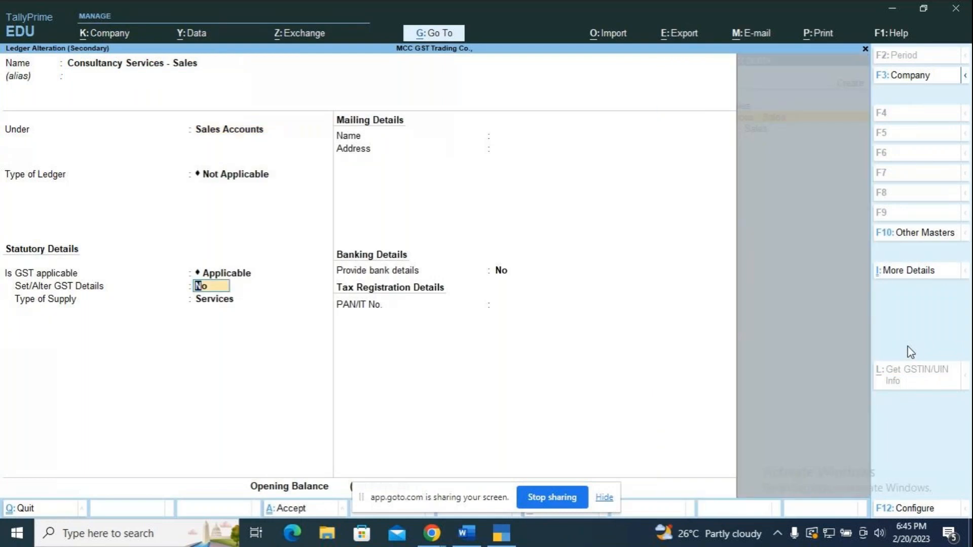
pyautogui.write('y')
pyautogui.press('Return')
# Set the ledger's nature of transaction to Interstate Sales Taxable, keeping the description and HSN/SAC code
pyautogui.press('Return')
pyautogui.press('Return')
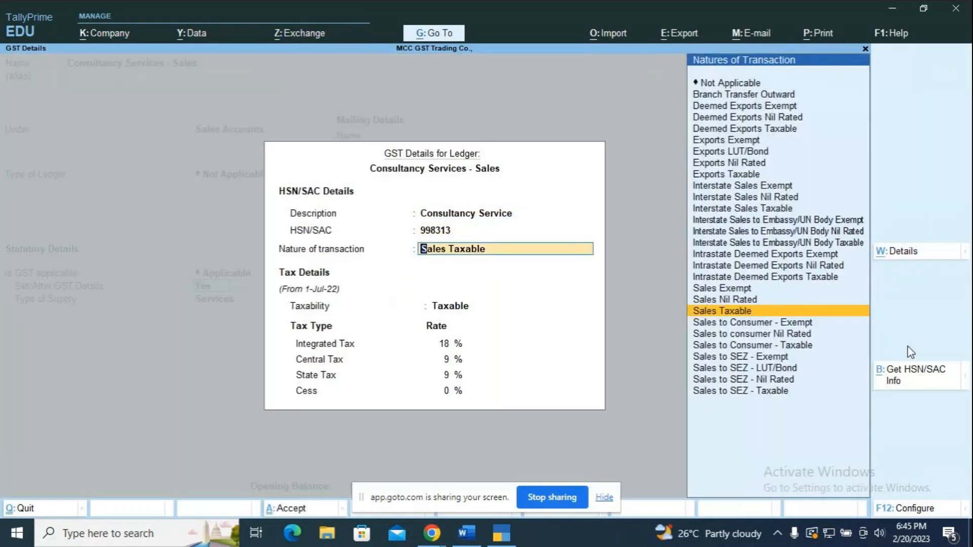
pyautogui.press('Up')
pyautogui.press('Up')
pyautogui.press('Up')
pyautogui.press('Up')
pyautogui.press('Up')
pyautogui.press('Up')
pyautogui.press('Up')
pyautogui.press('Up')
pyautogui.press('Up')
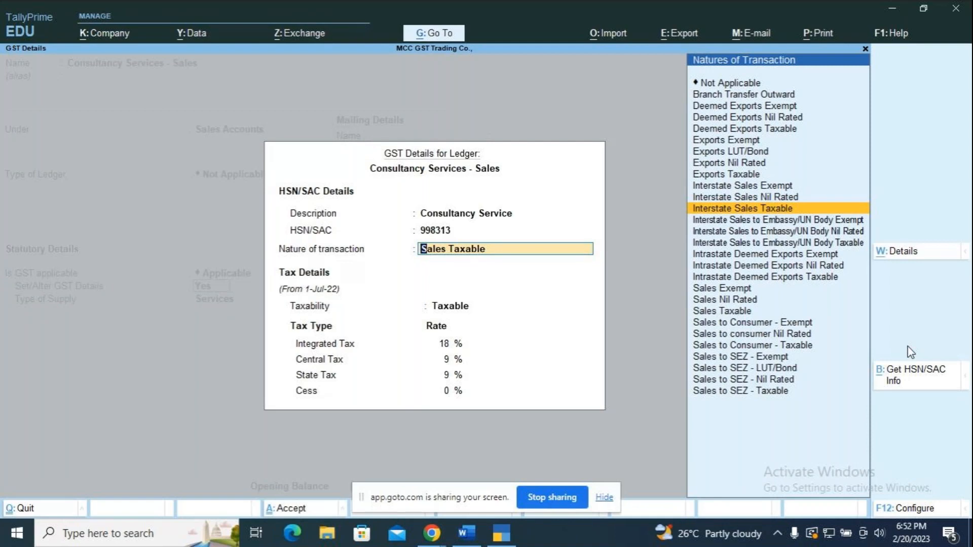
pyautogui.press('Return')
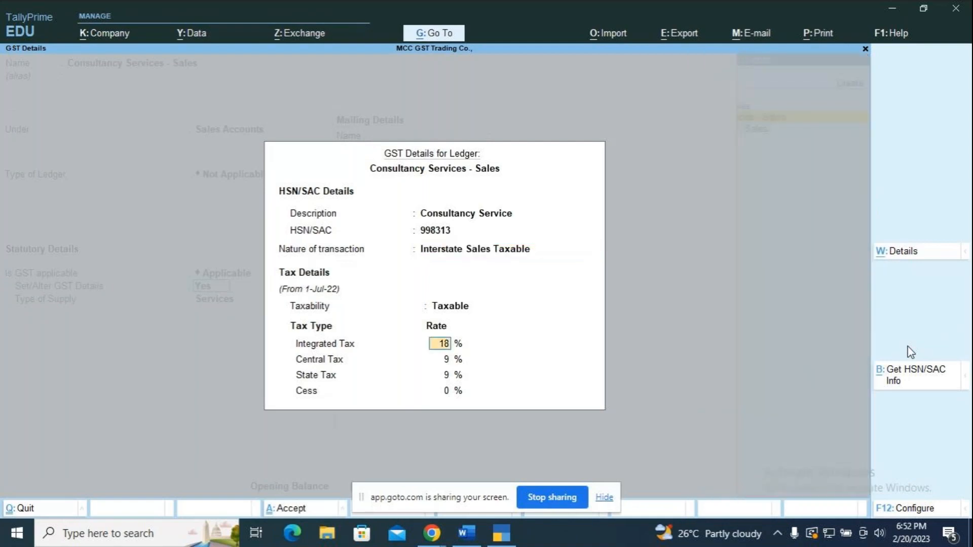
# Keep the ledger's tax rates, make the revised GST details applicable from 1-Nov-22, and save the ledger
pyautogui.press('Return')
pyautogui.press('Return')
pyautogui.press('Return')
pyautogui.press('Return')
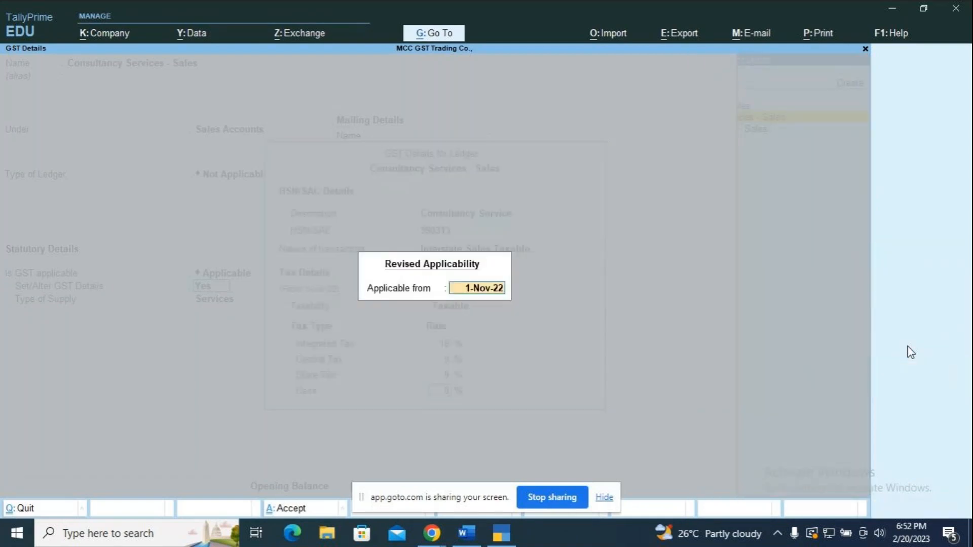
pyautogui.press('Return')
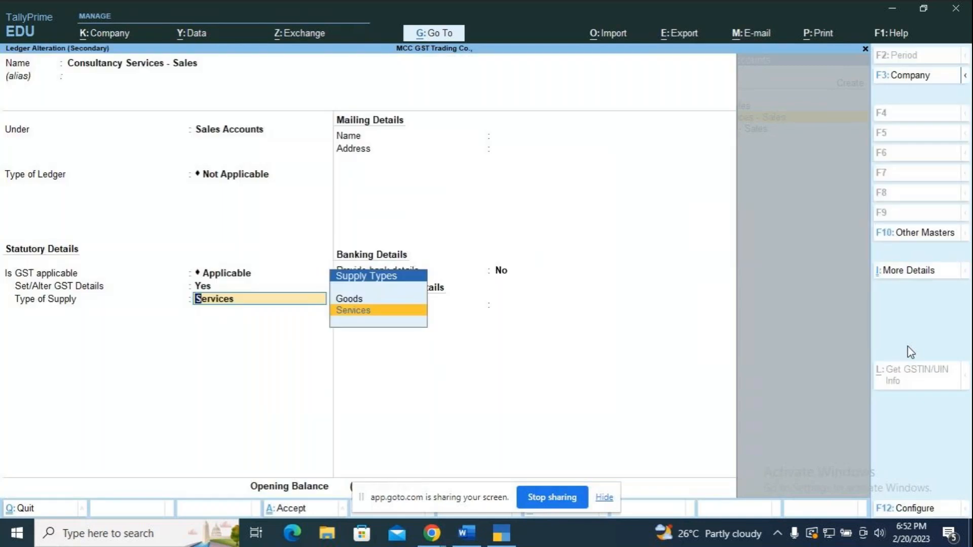
pyautogui.press('Return')
pyautogui.press('Return')
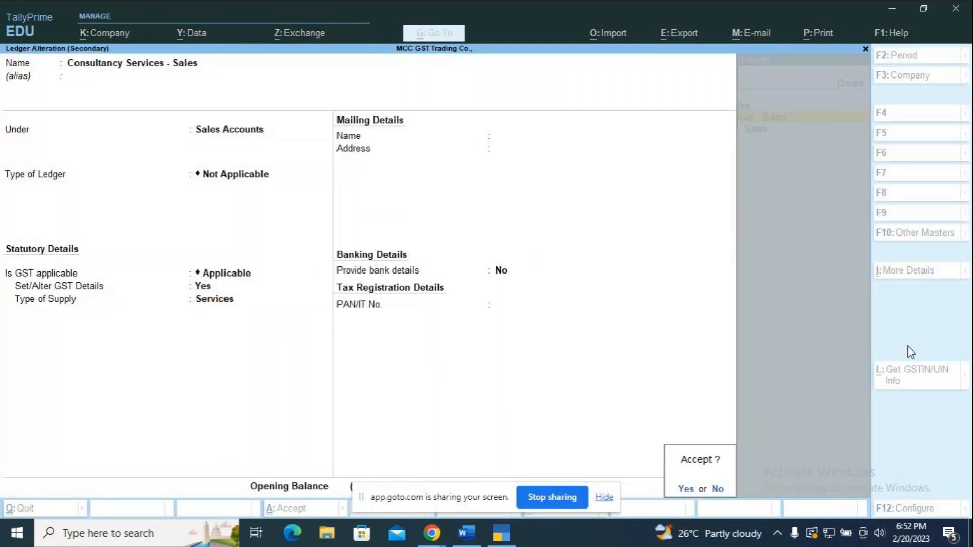
pyautogui.press('Return')
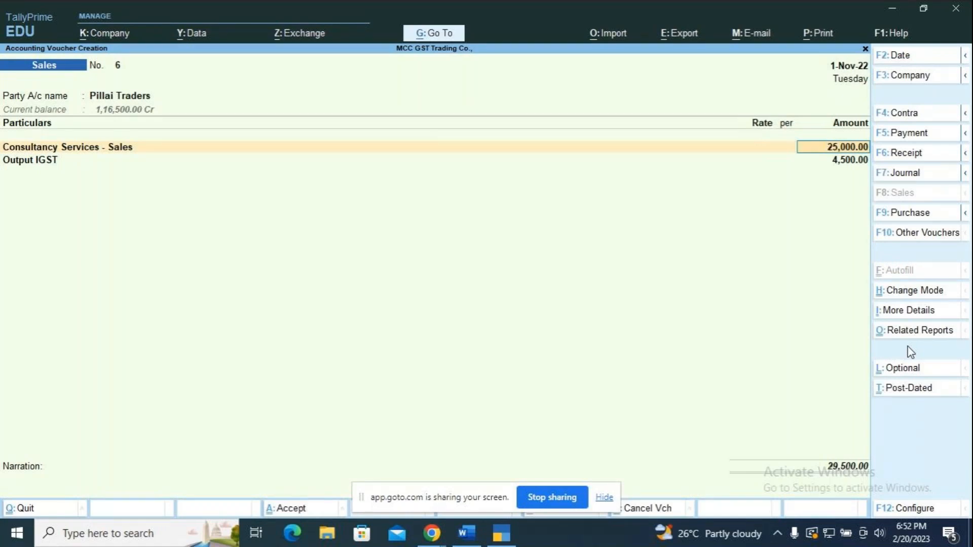
# Accept both voucher lines and the bill-wise New Ref 6 for Pillai Traders, leave the narration blank, and save the sales voucher
pyautogui.press('Return')
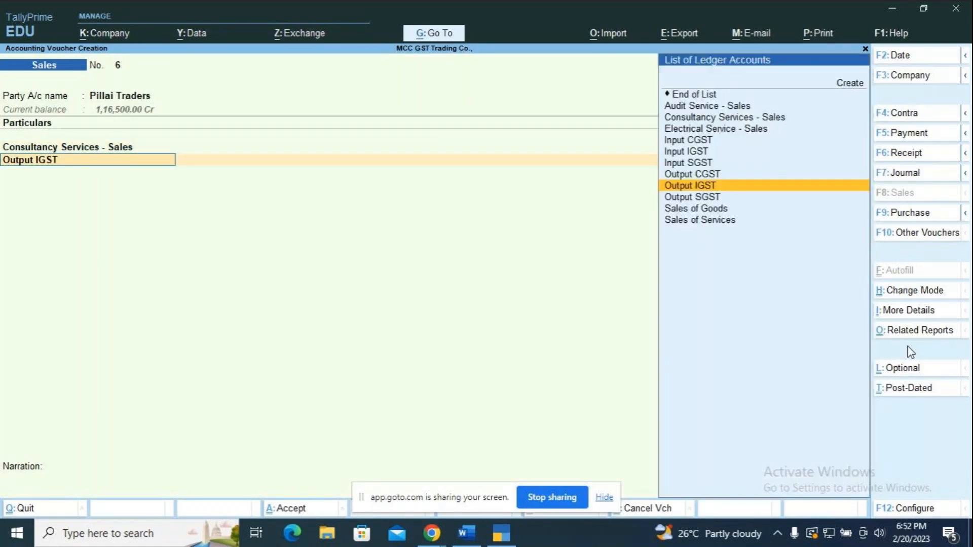
pyautogui.press('Return')
pyautogui.press('Return')
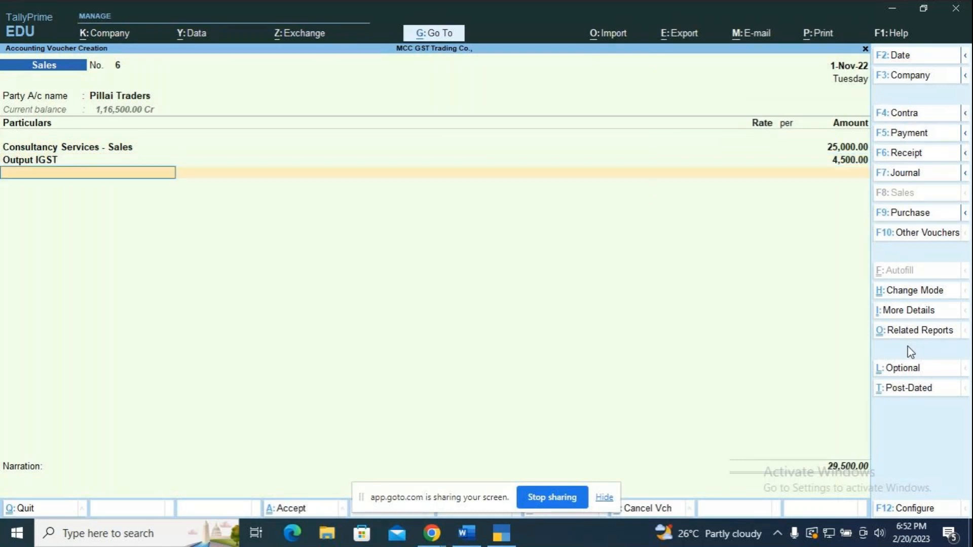
pyautogui.press('Return')
pyautogui.press('Return')
pyautogui.press('Return')
pyautogui.press('Return')
pyautogui.press('Return')
pyautogui.press('Return')
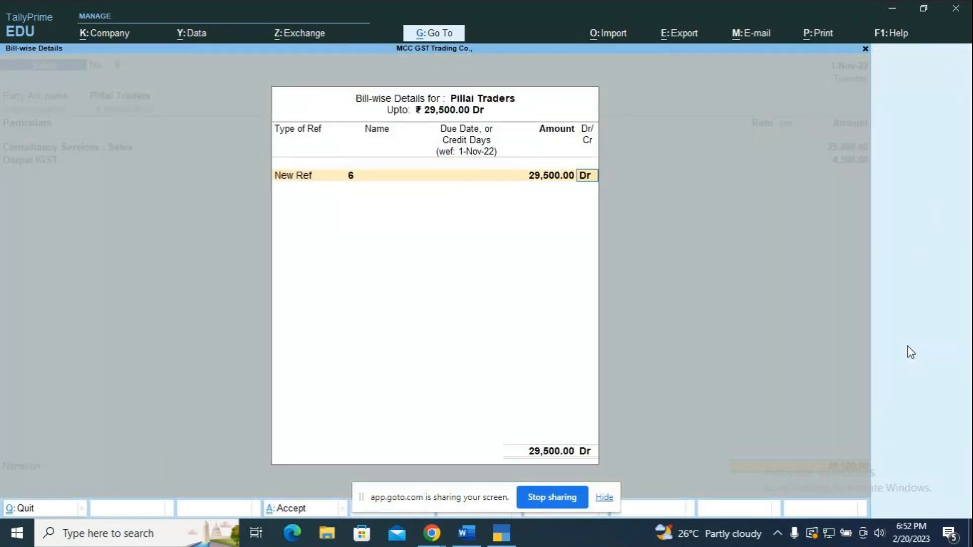
pyautogui.press('Return')
pyautogui.press('Return')
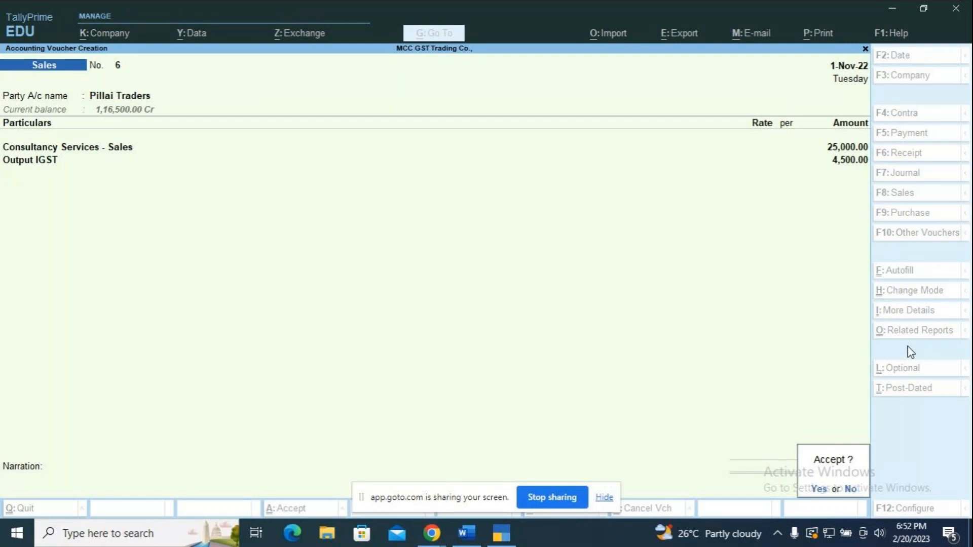
pyautogui.press('Return')
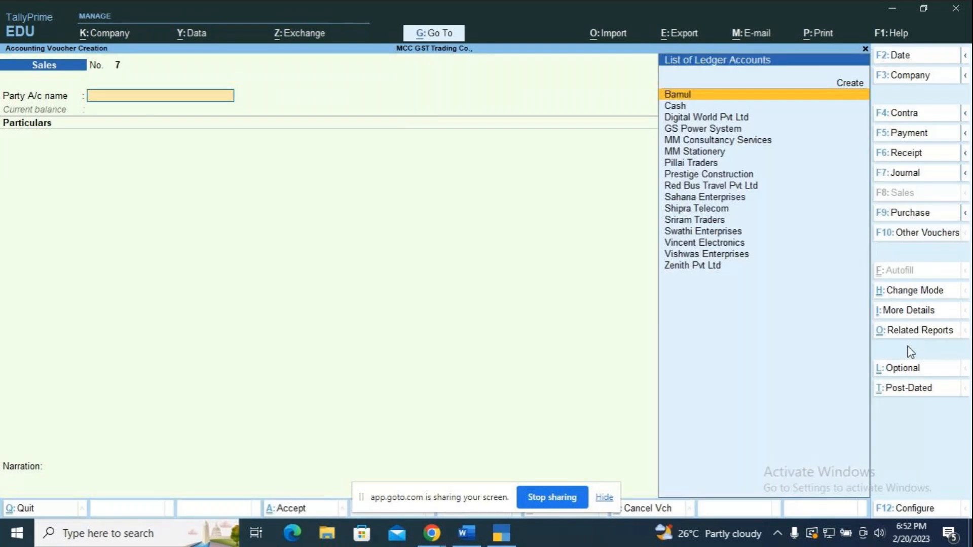
# Switch from TallyPrime to the Word notes on tax deducted at source and show the diagram with the deductor and bank boxes
pyautogui.hotkey('alt', 'Tab')
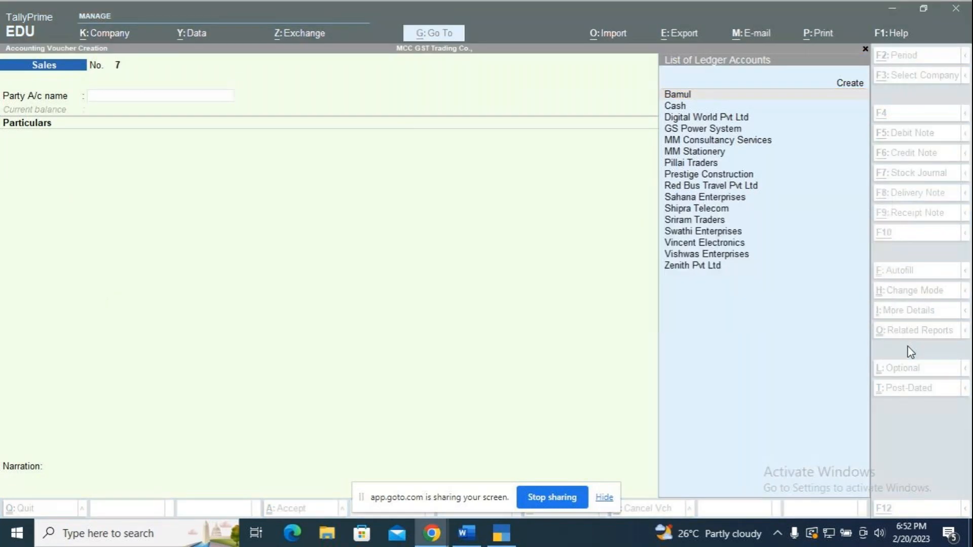
pyautogui.click(883, 8)
pyautogui.doubleClick(249, 228)
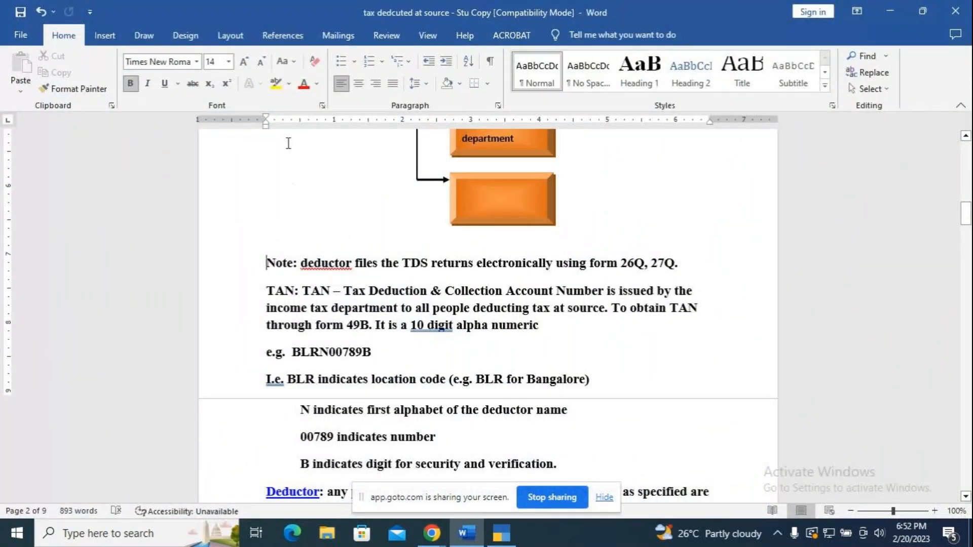
pyautogui.scroll(5, 476, 214)
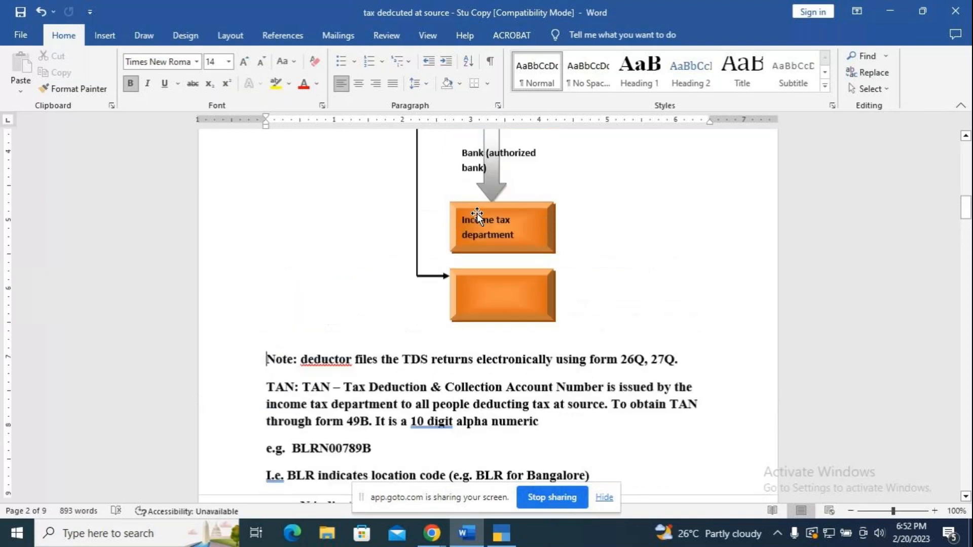
pyautogui.scroll(1, 479, 215)
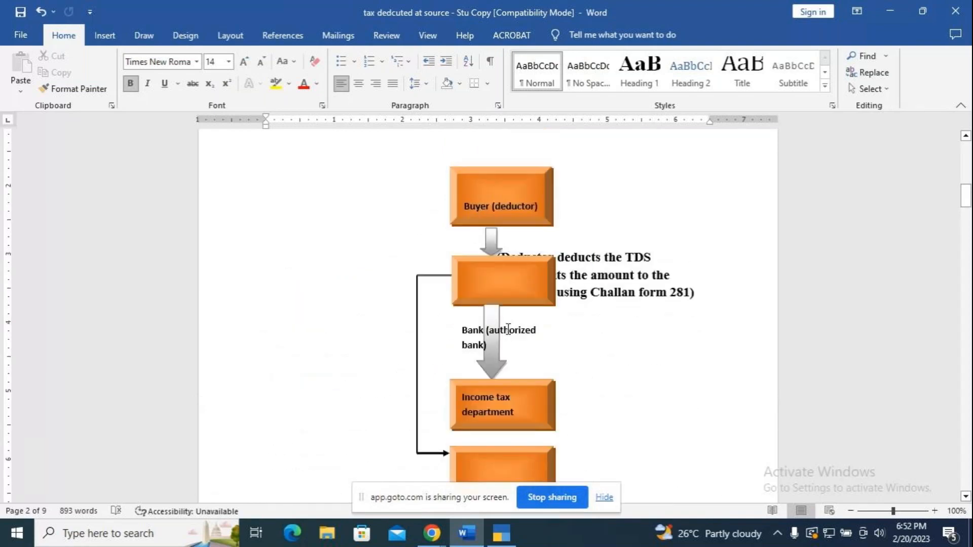
# Try to move the "Bank (authorized bank)" text into the empty box above it in the diagram
pyautogui.click(509, 330)
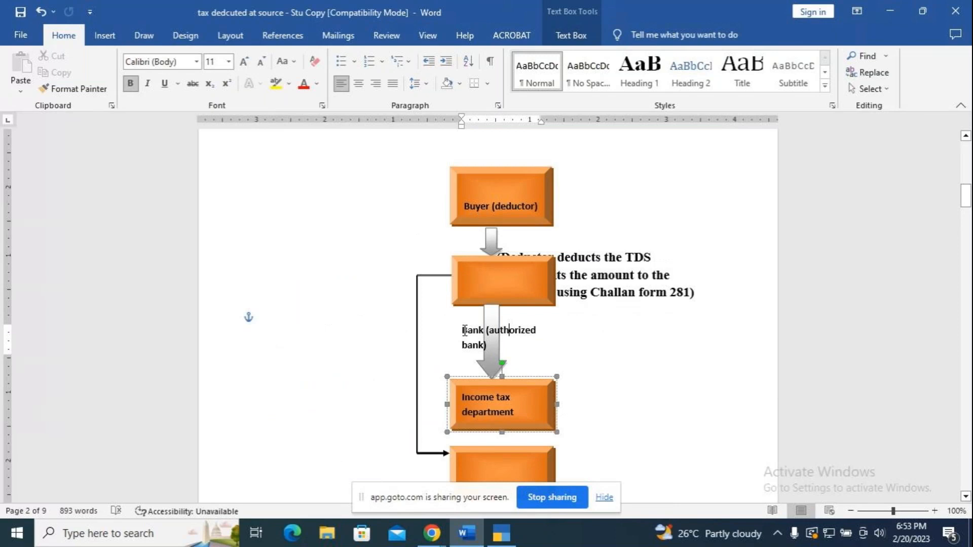
pyautogui.moveTo(464, 330); pyautogui.dragTo(488, 349)
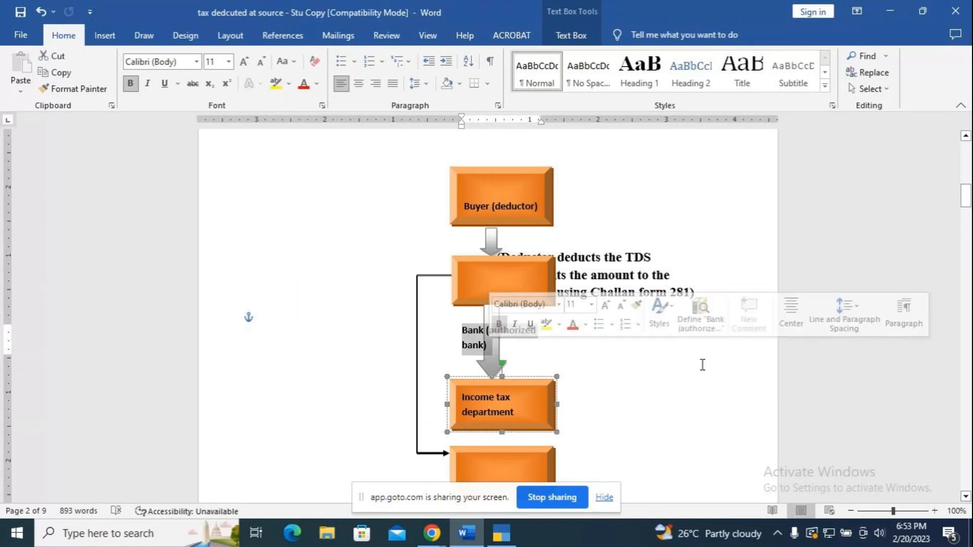
pyautogui.hotkey('ctrl', 'x')
pyautogui.click(466, 278)
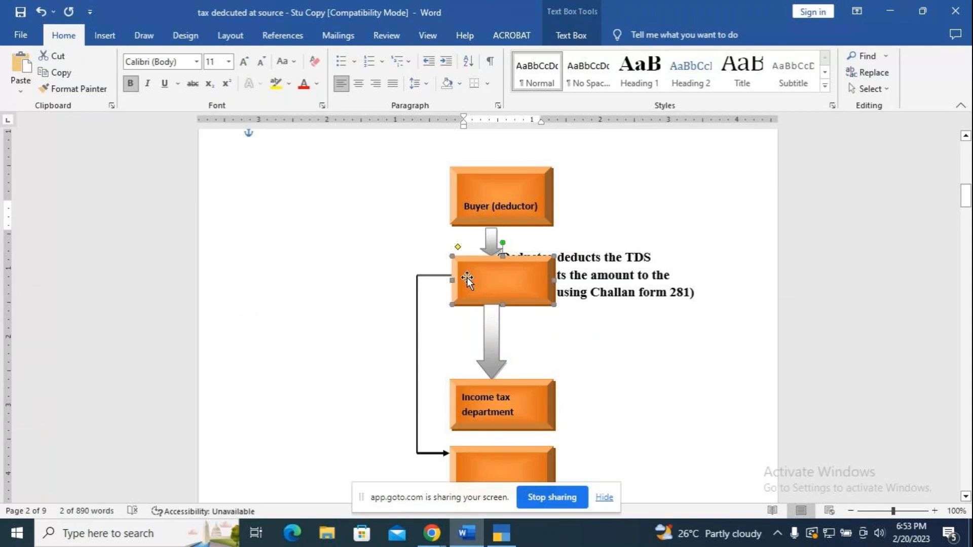
pyautogui.hotkey('ctrl', 'z')
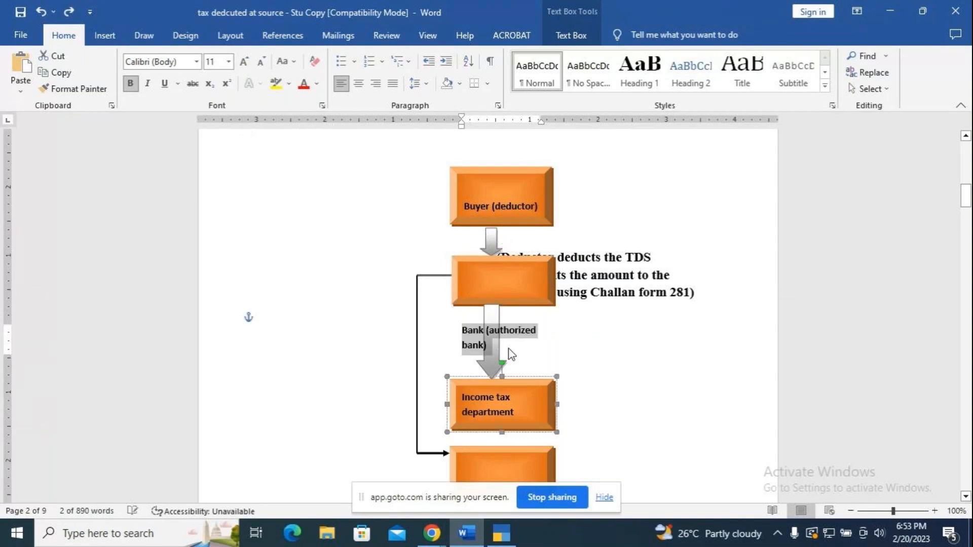
pyautogui.hotkey('ctrl', 'z')
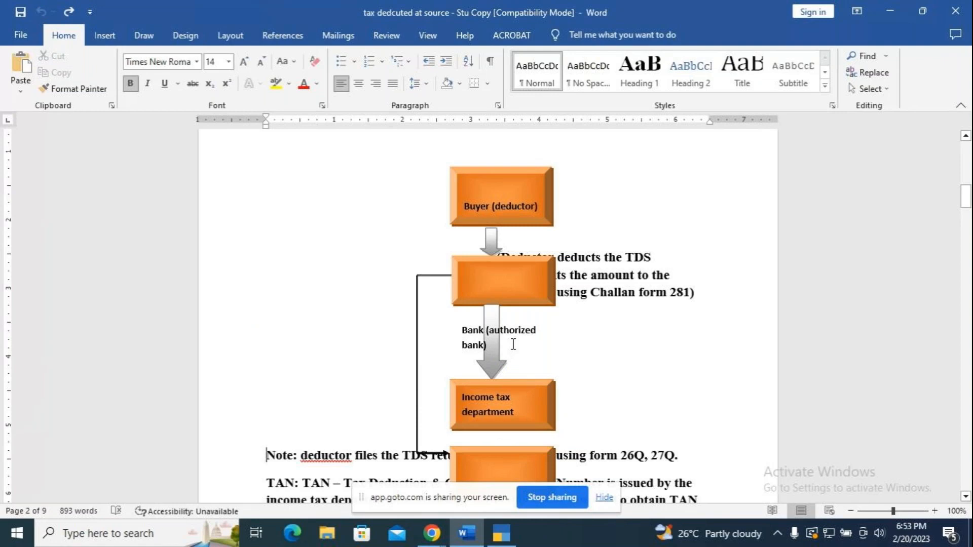
# Move the Seller (deductee) shape upward, closer to the Diagram heading
pyautogui.scroll(5, 513, 344)
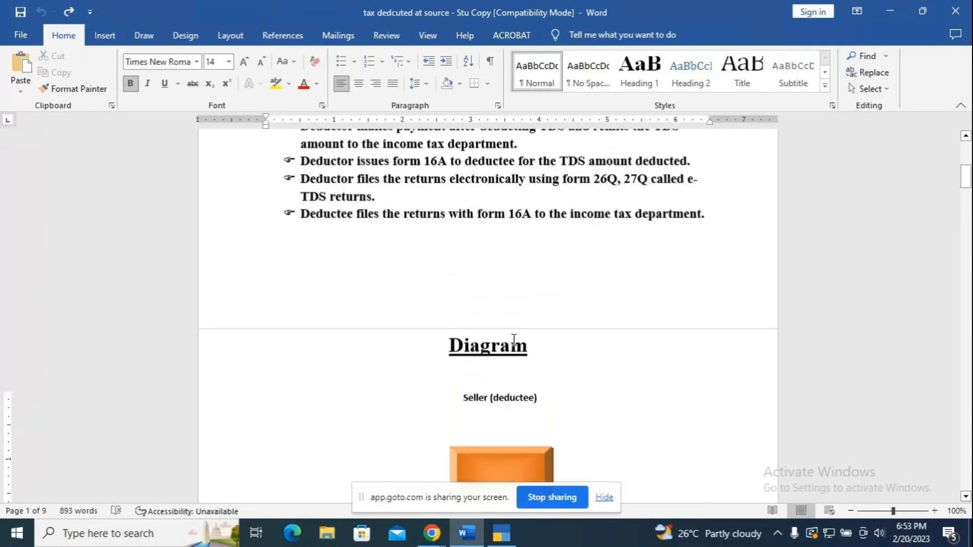
pyautogui.scroll(-2, 511, 344)
pyautogui.moveTo(505, 351); pyautogui.dragTo(505, 321)
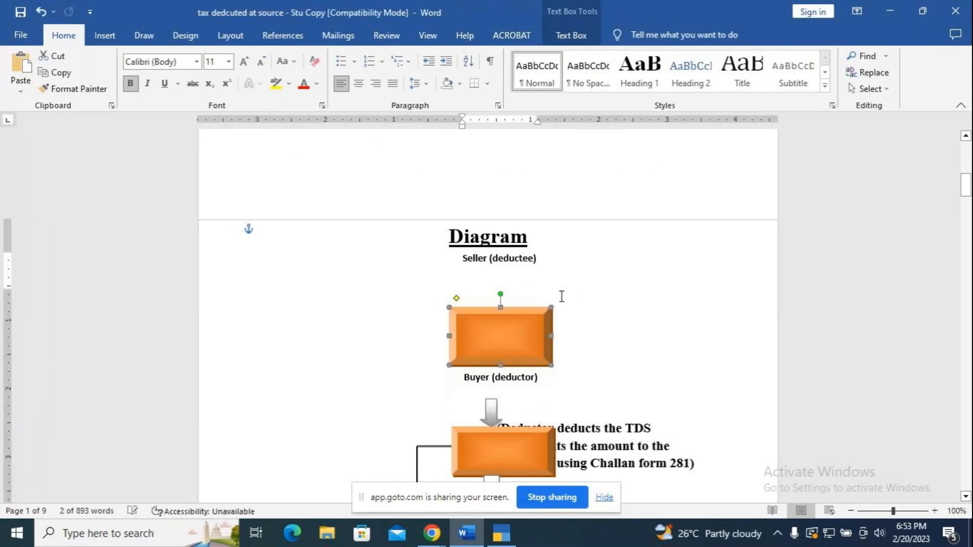
# Read the introduction to tax deducted at source and the flow chart points on deductor and deductee duties
pyautogui.scroll(8, 552, 304)
pyautogui.scroll(6, 562, 294)
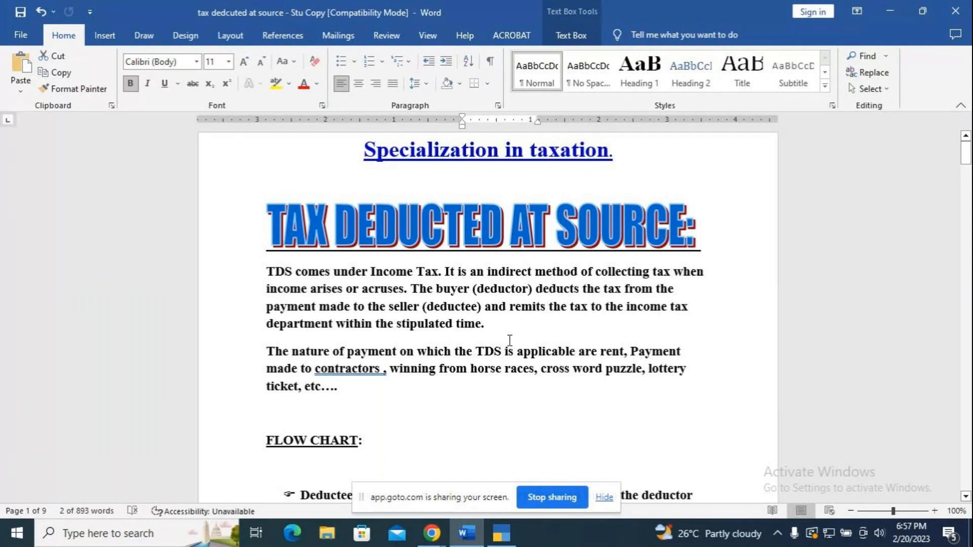
pyautogui.scroll(-1, 510, 340)
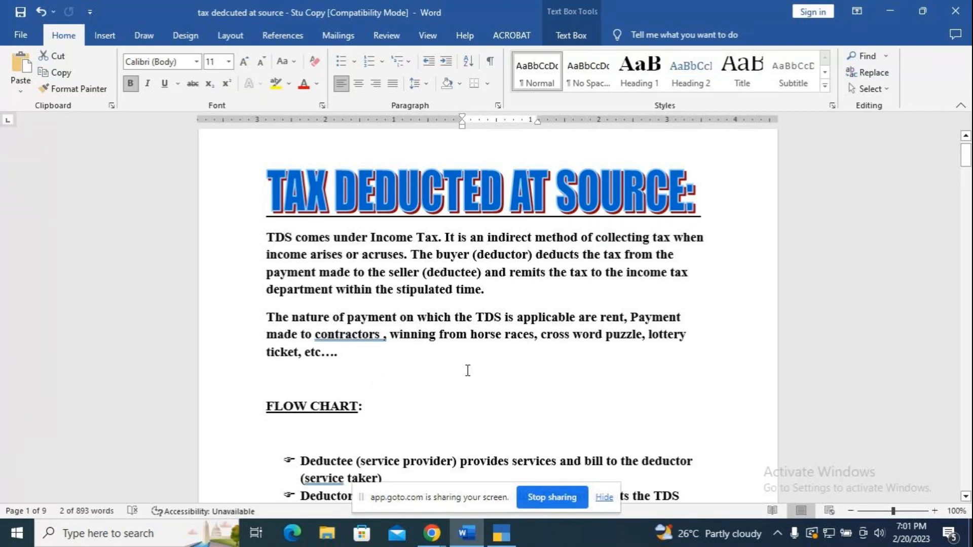
pyautogui.scroll(-3, 468, 371)
pyautogui.scroll(-3, 467, 370)
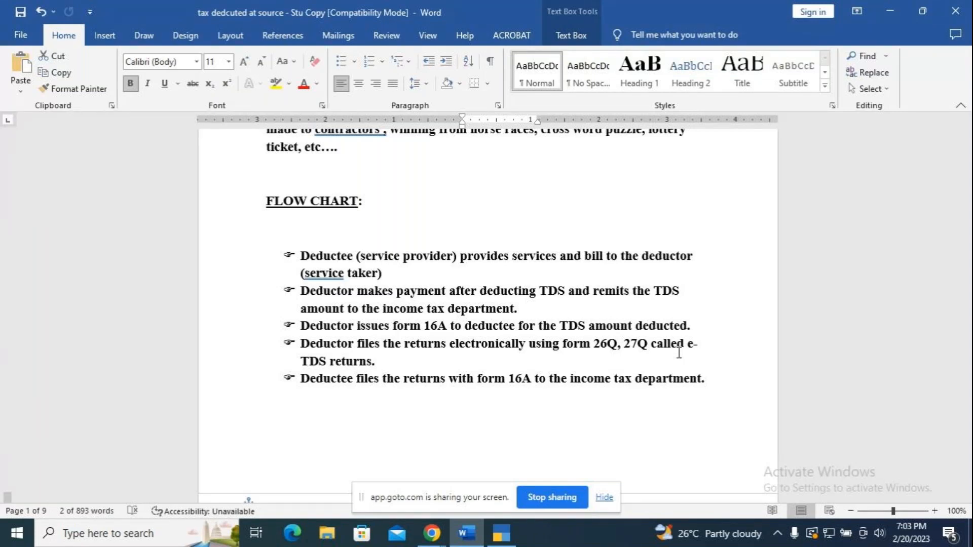
# Insert blank lines before the Note on filing TDS returns so that it starts below the diagram's last box
pyautogui.scroll(-8, 617, 348)
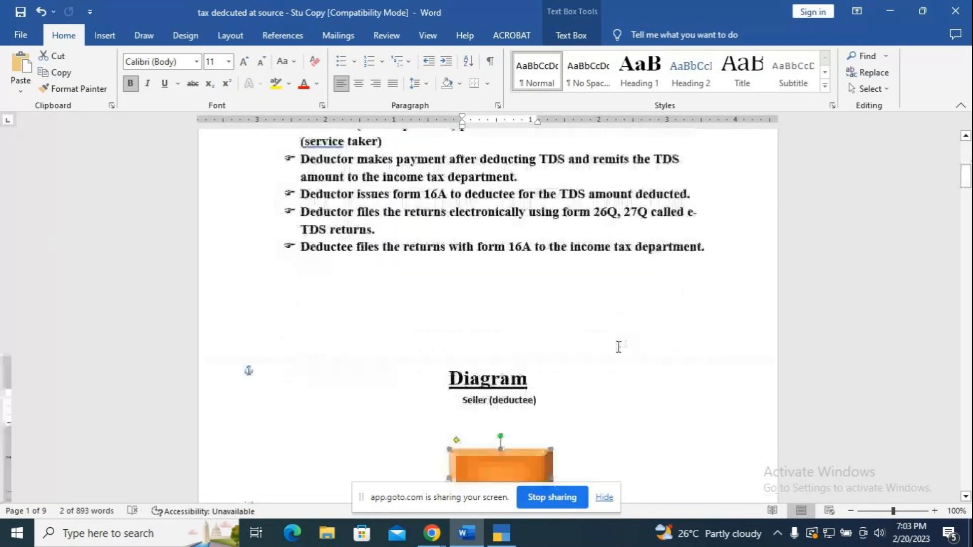
pyautogui.scroll(-10, 618, 348)
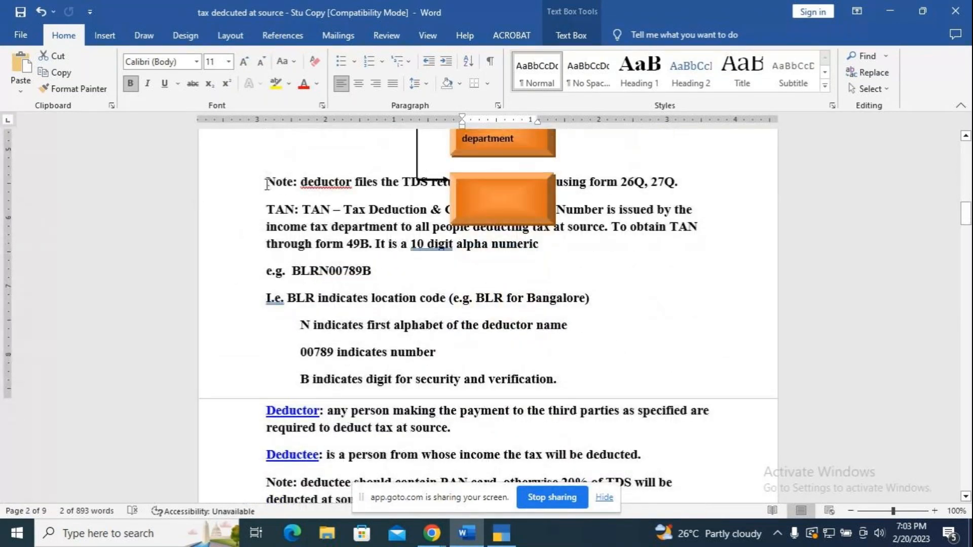
pyautogui.click(267, 182)
pyautogui.press('Return')
pyautogui.press('Return')
pyautogui.press('Return')
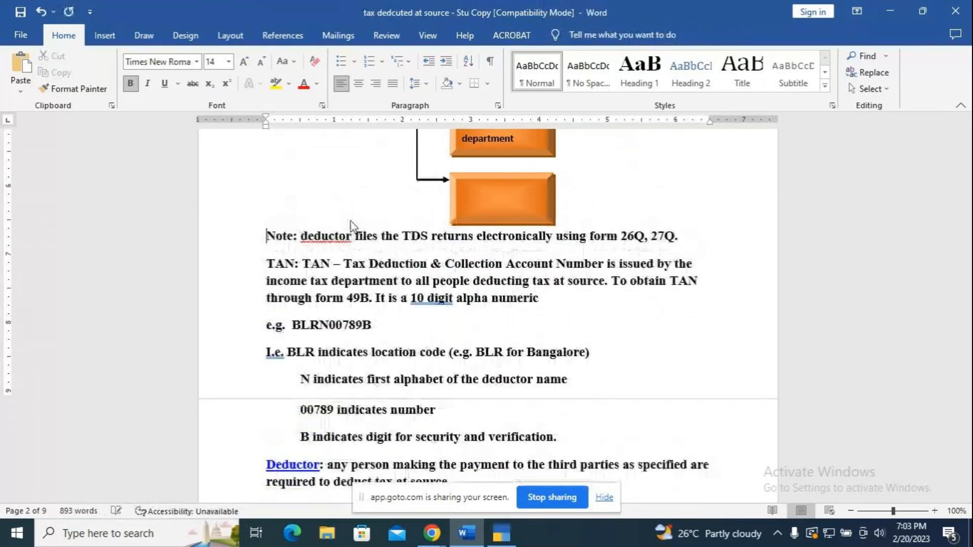
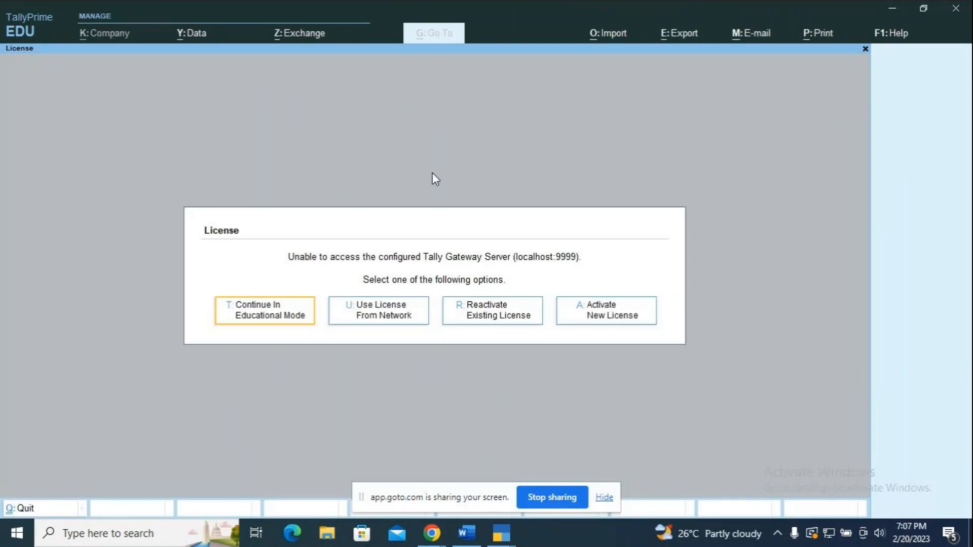
# Continue TallyPrime in Educational Mode and start creating a new company from the company selection
pyautogui.click(269, 310)
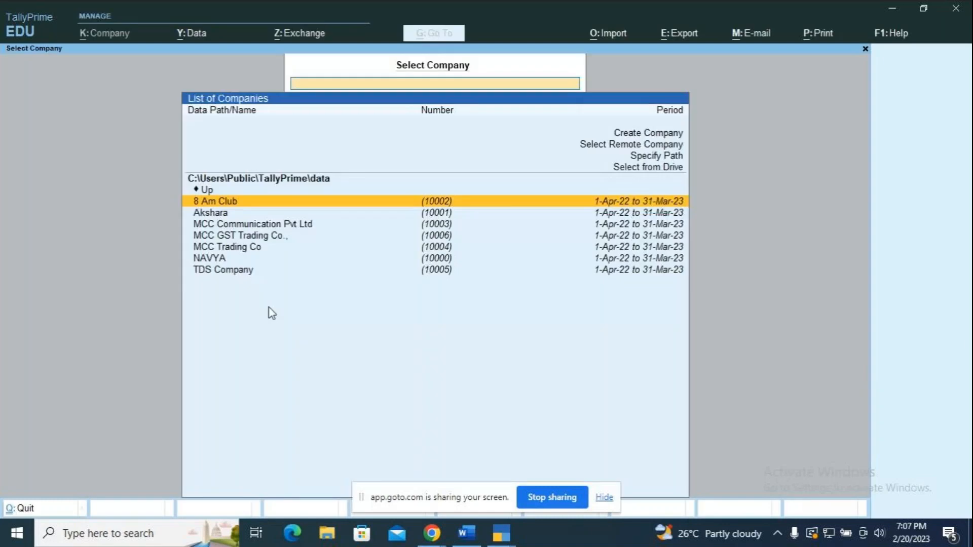
pyautogui.press('Up')
pyautogui.press('Up')
pyautogui.press('Up')
pyautogui.press('Up')
pyautogui.press('Up')
pyautogui.press('Up')
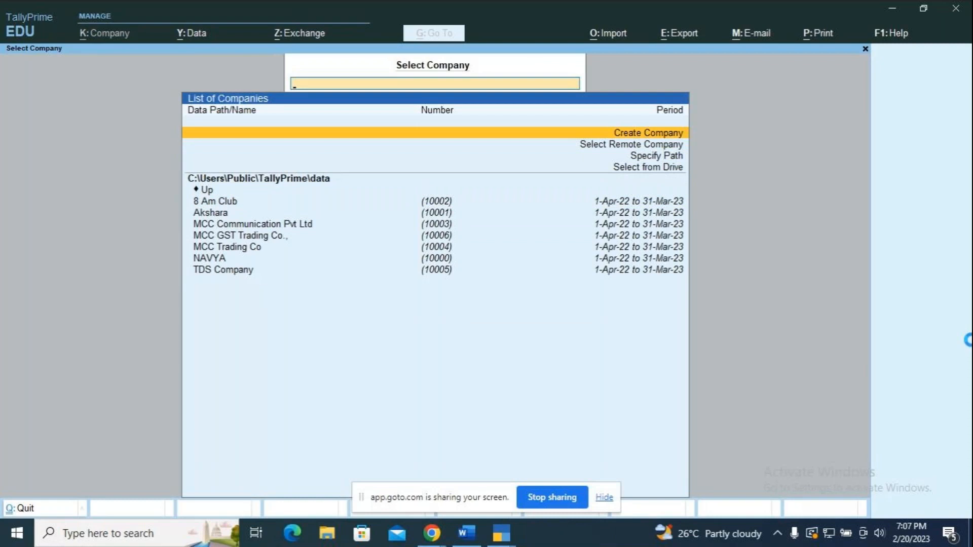
pyautogui.press('Return')
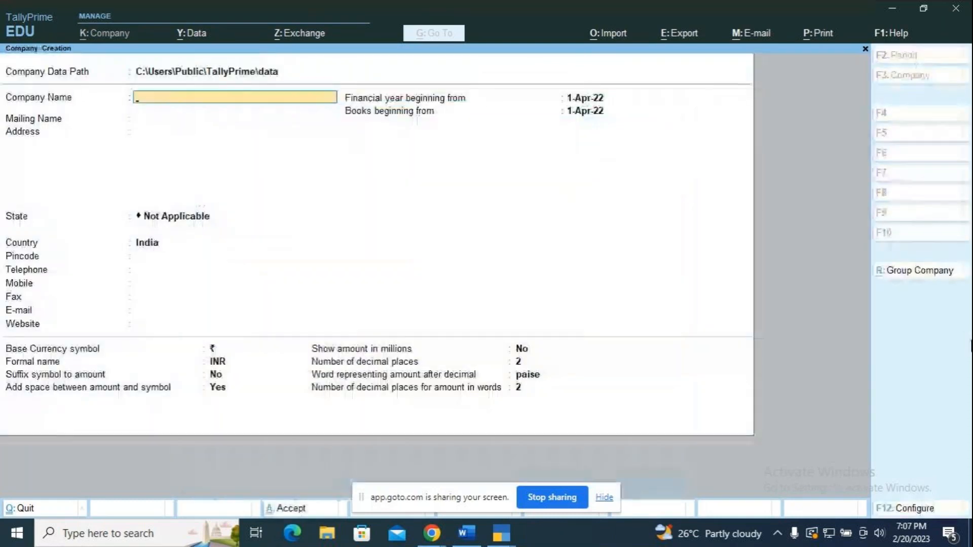
# Create the company MCC TDS Trading Co with state Karnataka, leaving the address and contact details blank
pyautogui.write('MCC TDS')
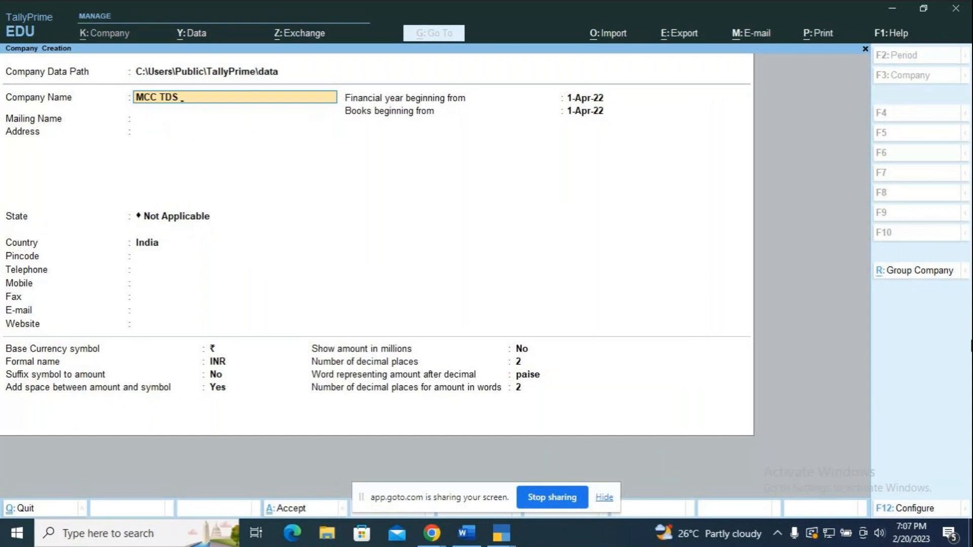
pyautogui.write(' Trading Co')
pyautogui.press('Return')
pyautogui.press('Return')
pyautogui.press('Return')
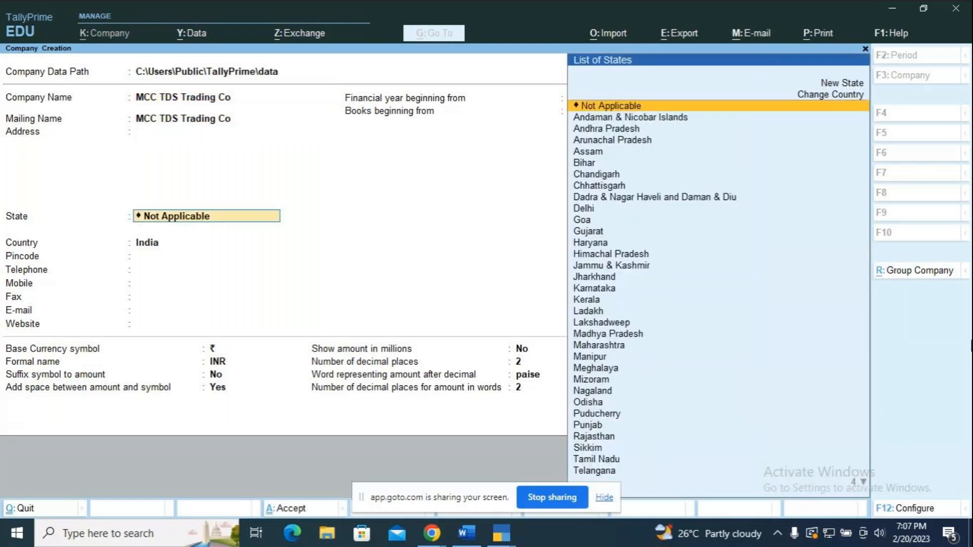
pyautogui.write('Kar')
pyautogui.press('Return')
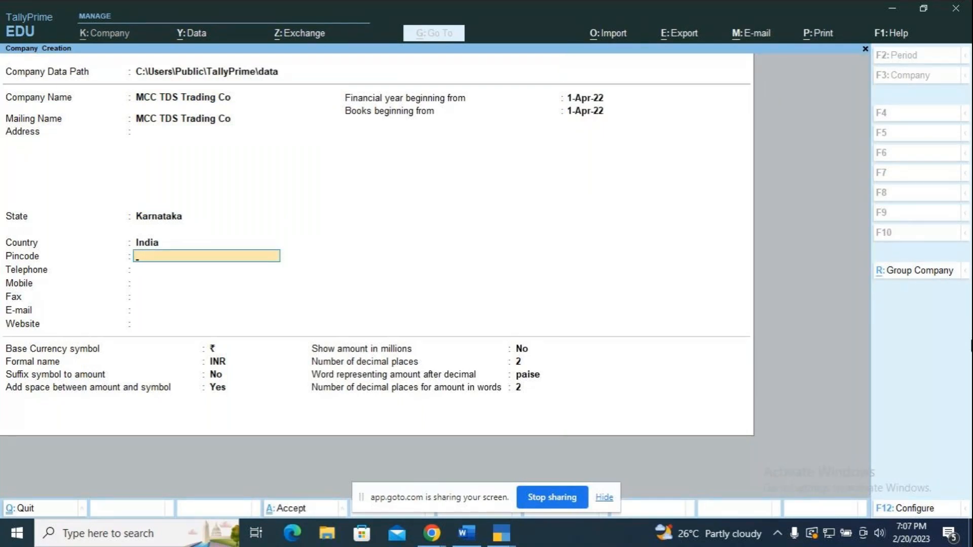
pyautogui.press('Return')
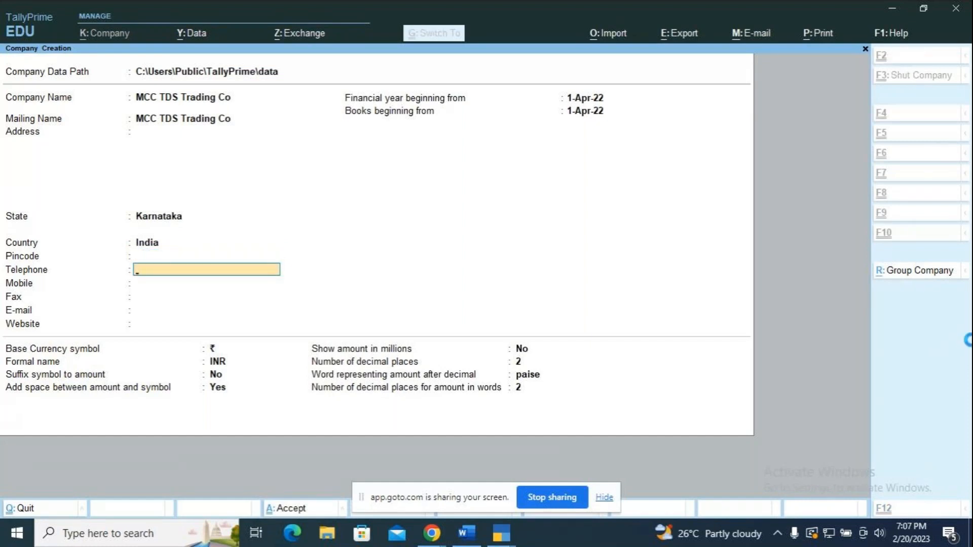
pyautogui.hotkey('ctrl', 'a')
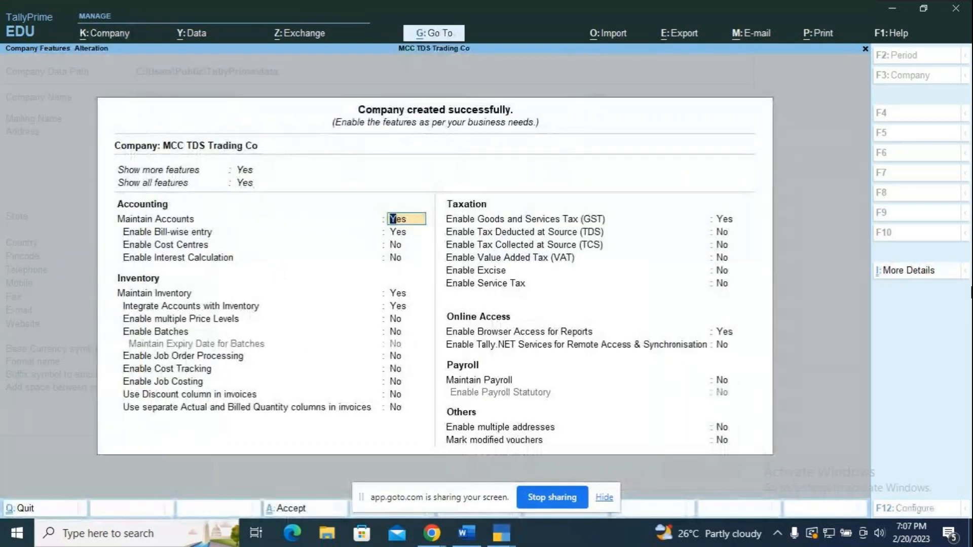
# Set Goods and Services Tax (GST) to No and Tax Deducted at Source (TDS) to Yes in the company features
pyautogui.click(726, 221)
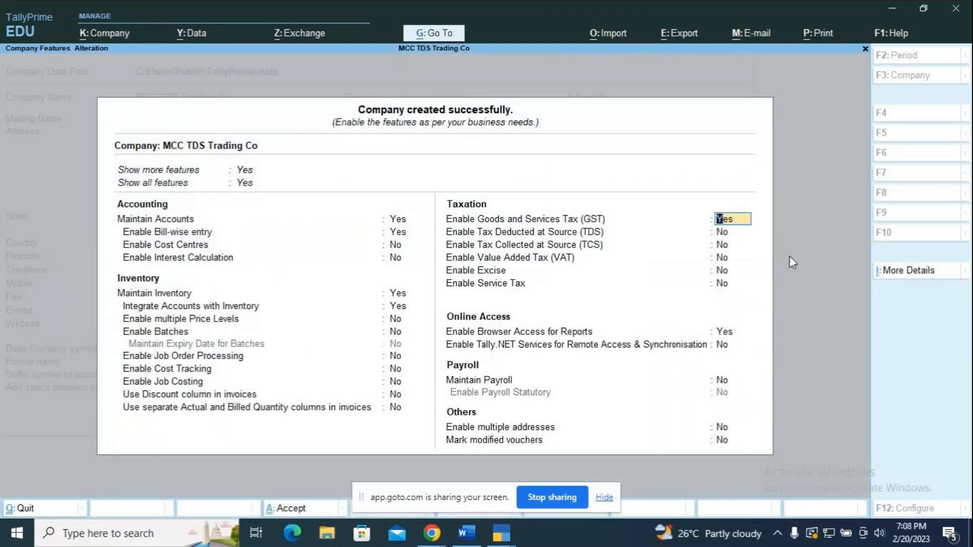
pyautogui.write('n')
pyautogui.press('Return')
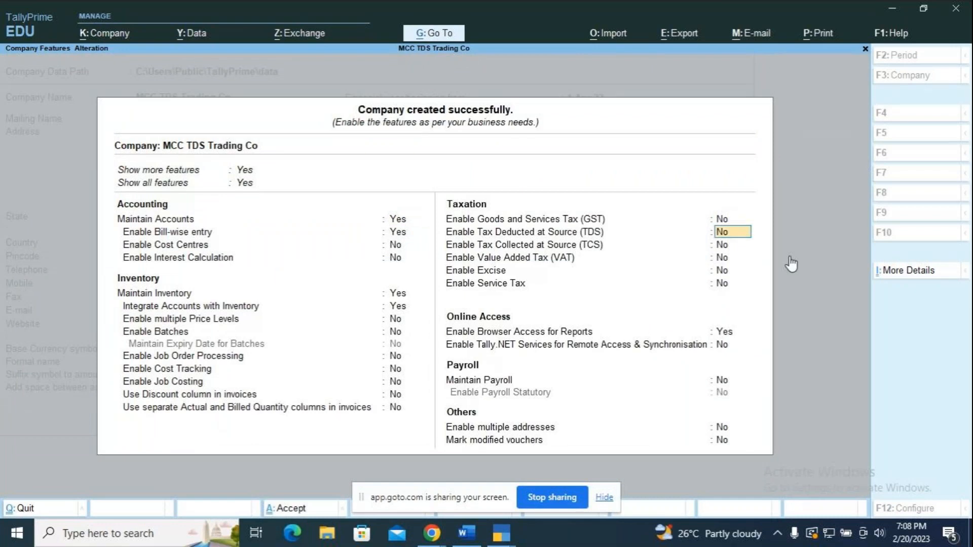
pyautogui.write('y')
pyautogui.press('Return')
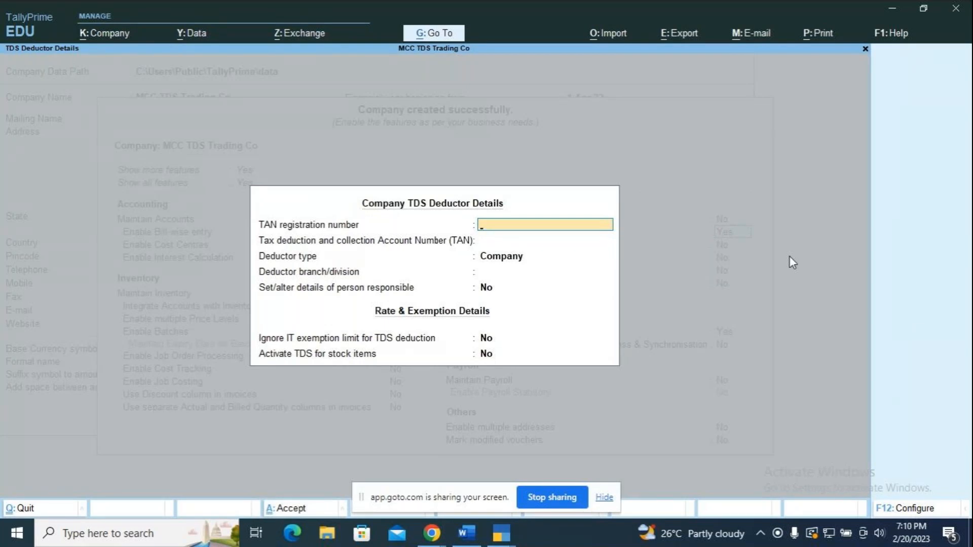
# Close the other TallyPrime window holding the MCC GST Trading Co. sales voucher, and switch to the TDS deductor details in the Word notes
pyautogui.hotkey('alt', 'Tab')
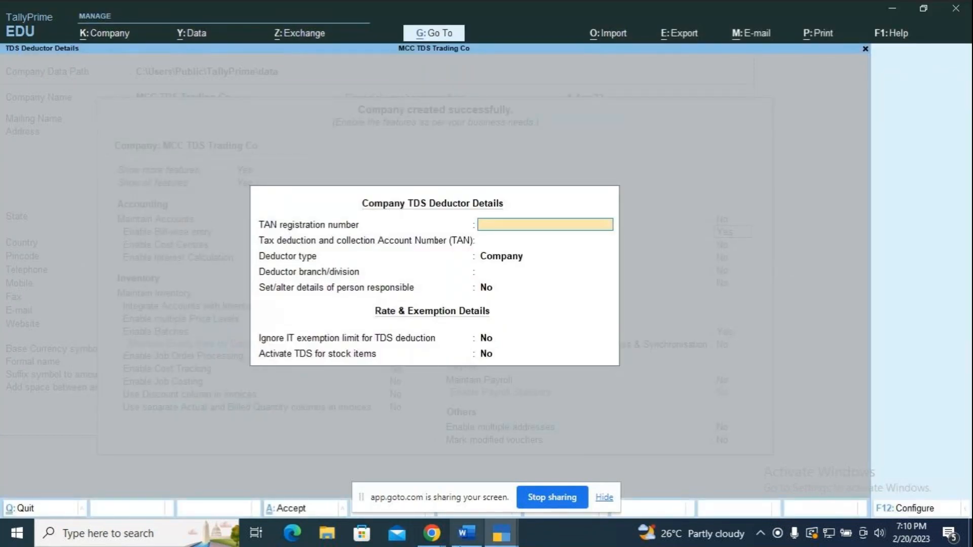
pyautogui.moveTo(506, 527)
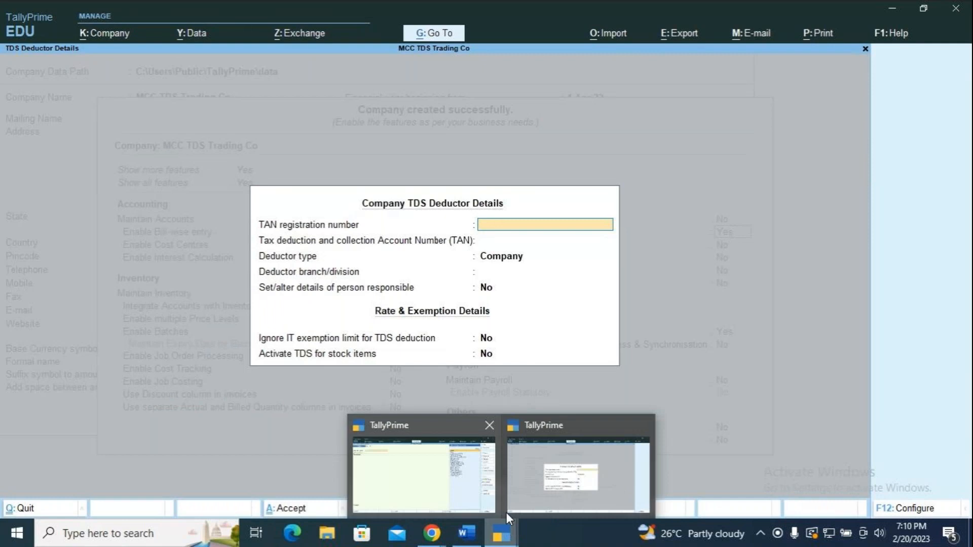
pyautogui.moveTo(494, 428)
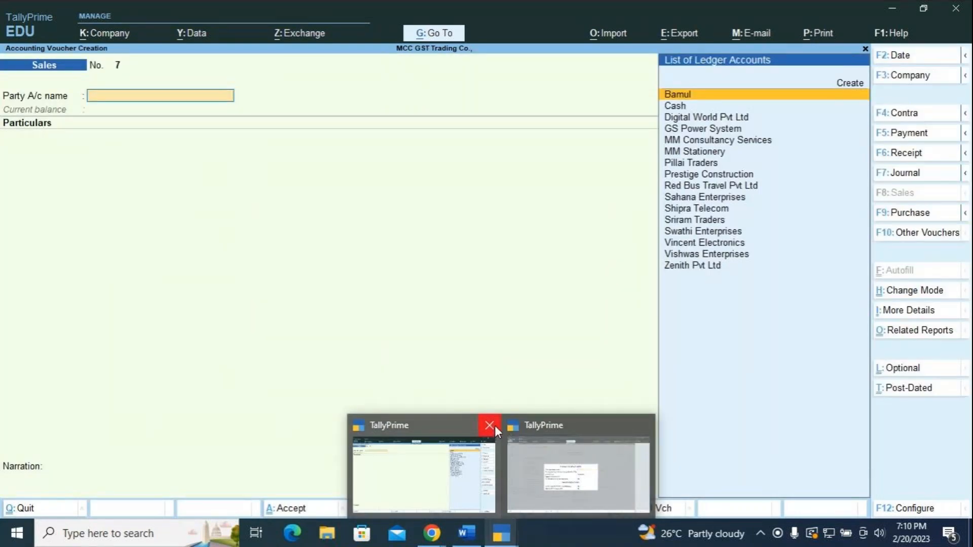
pyautogui.click(493, 416)
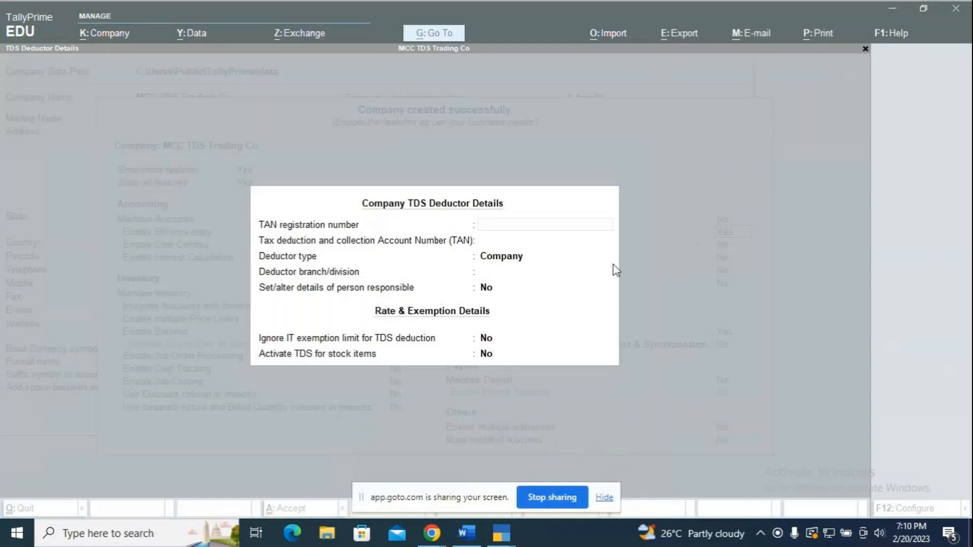
pyautogui.click(502, 532)
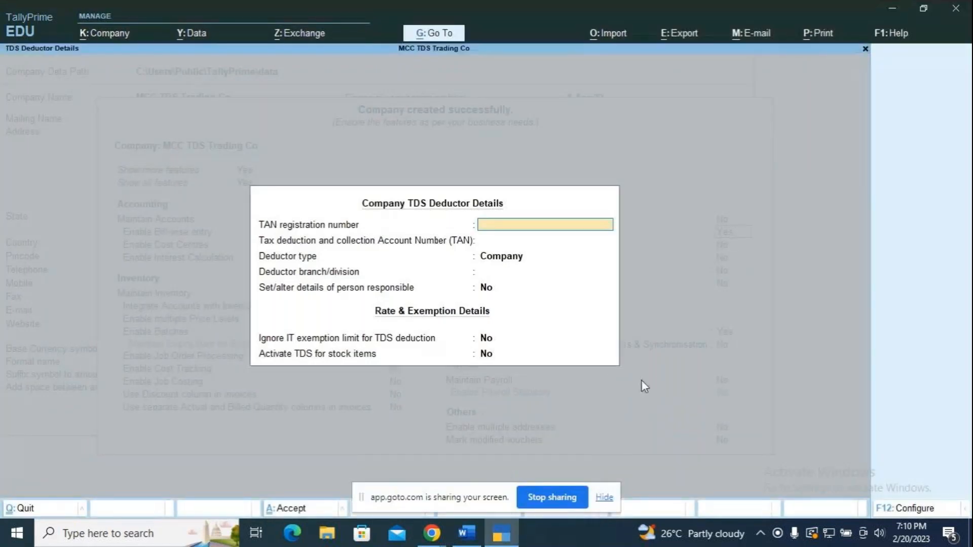
pyautogui.click(466, 532)
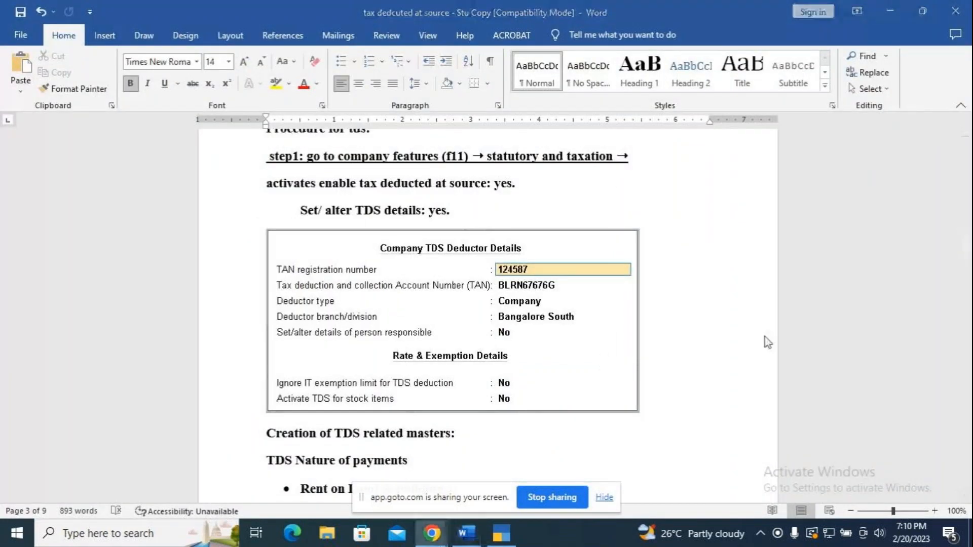
# Switch to TallyPrime and enter the TAN registration number and the tax deduction and collection account number (TAN), checking the Word notes
pyautogui.click(500, 532)
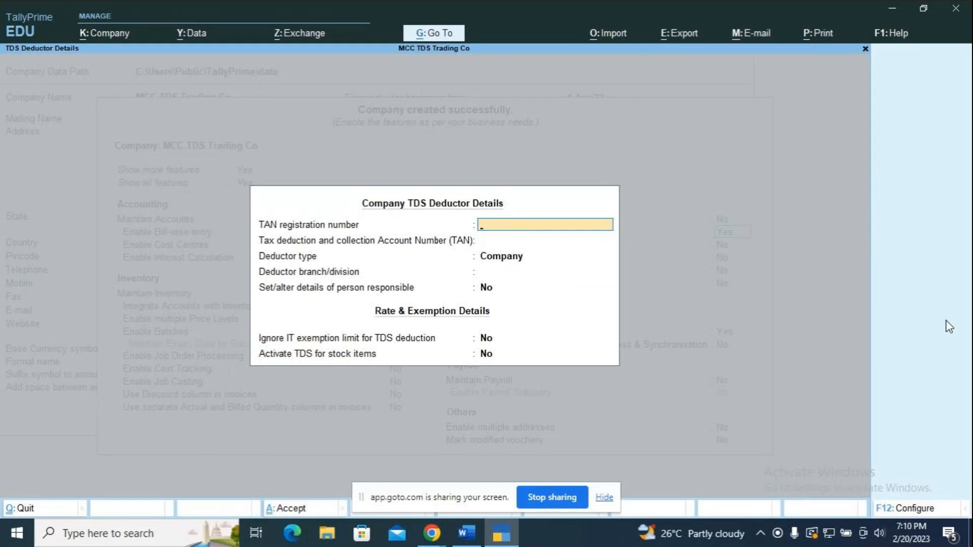
pyautogui.write('12345')
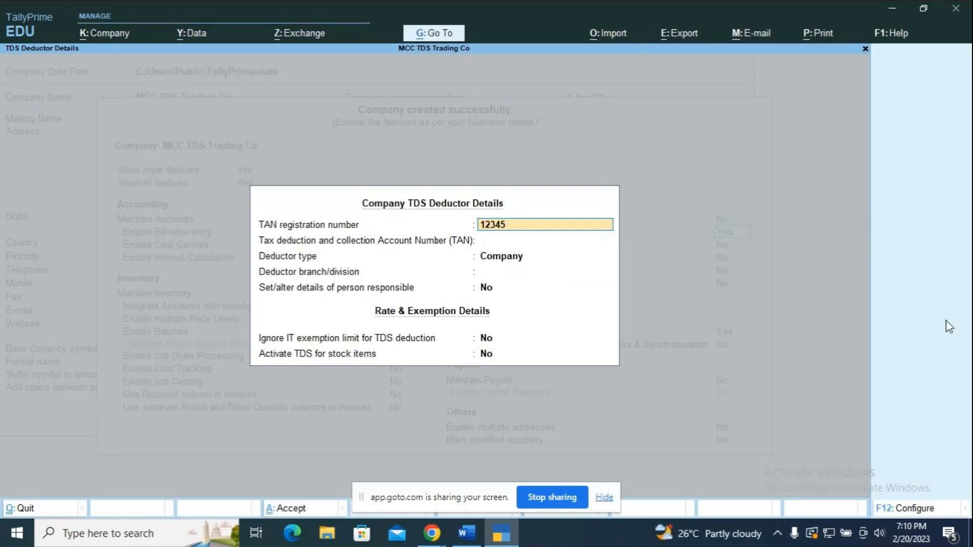
pyautogui.press('Return')
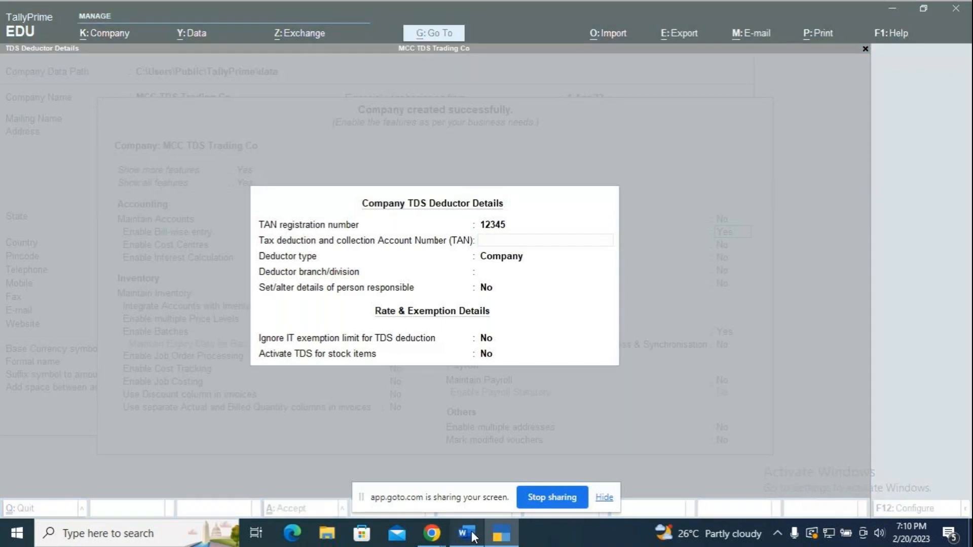
pyautogui.hotkey('alt', 'Tab')
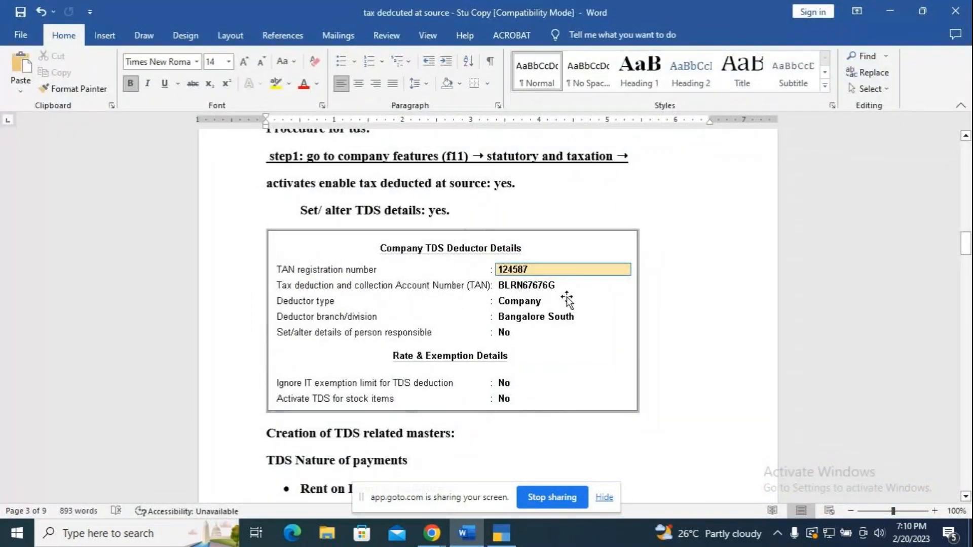
pyautogui.hotkey('alt', 'Tab')
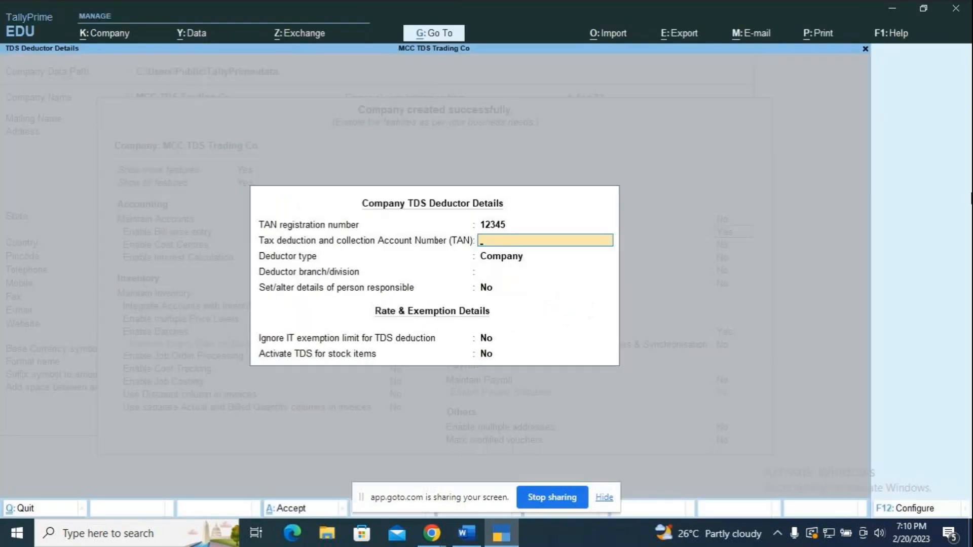
pyautogui.write('BLRN67676G')
pyautogui.press('Return')
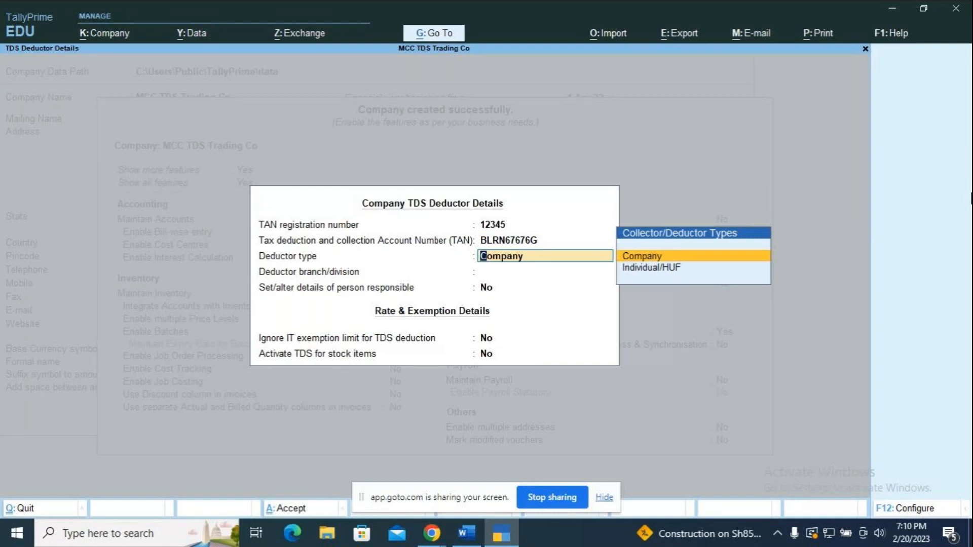
# Keep the deductor type as Company and set the deductor branch/division to Bangalore South
pyautogui.press('Return')
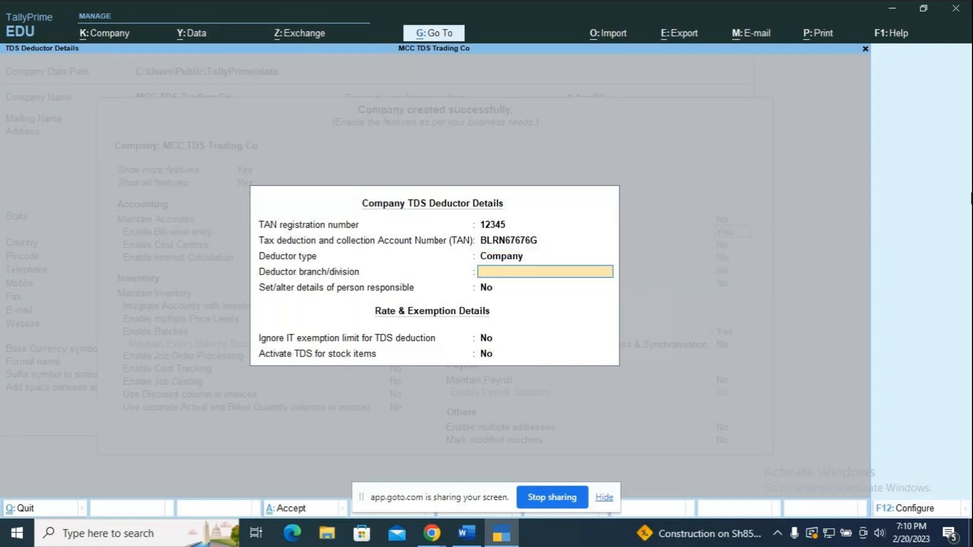
pyautogui.write('Bangalore South')
pyautogui.press('Return')
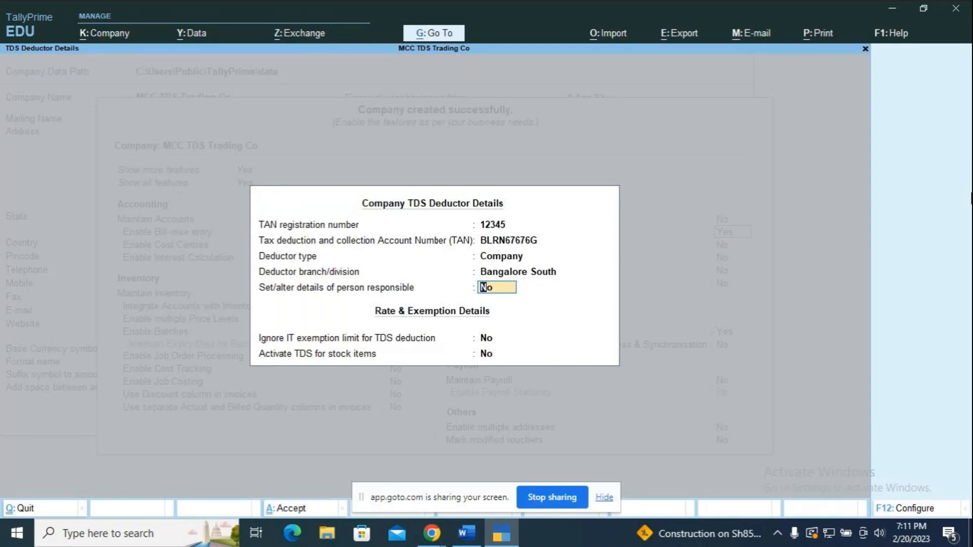
pyautogui.write('y')
pyautogui.press('Return')
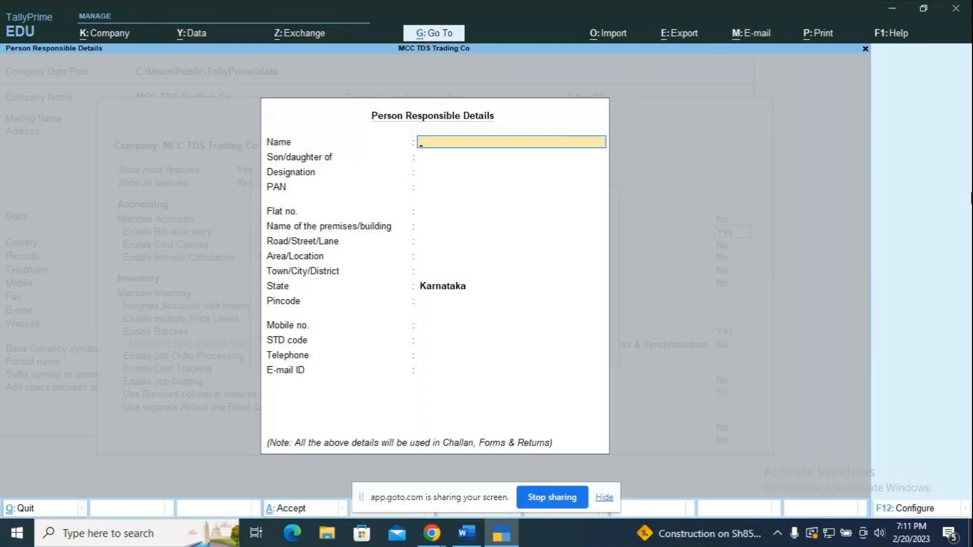
pyautogui.press('Escape')
pyautogui.press('y')
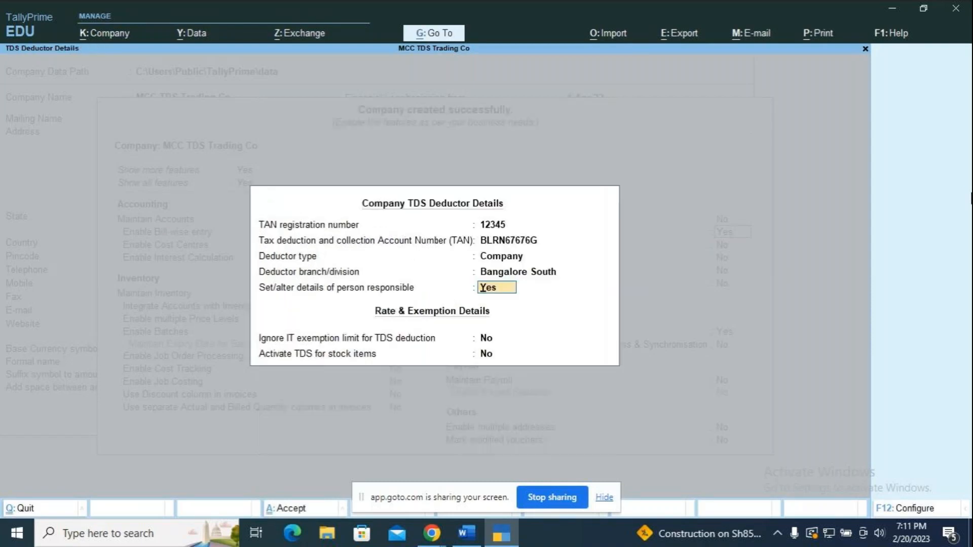
# Set the person responsible, IT exemption limit and TDS for stock items options to No, and accept the company features
pyautogui.write('n')
pyautogui.press('Return')
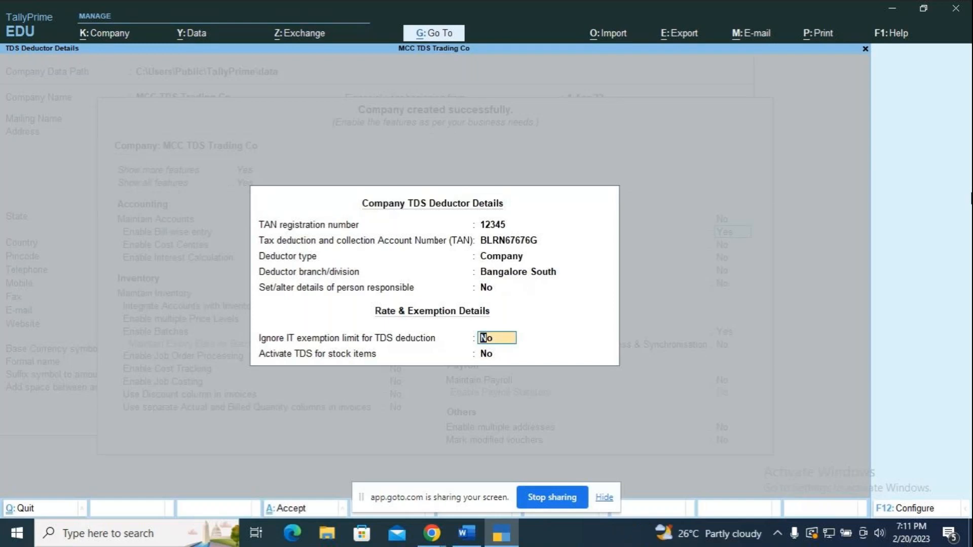
pyautogui.press('Return')
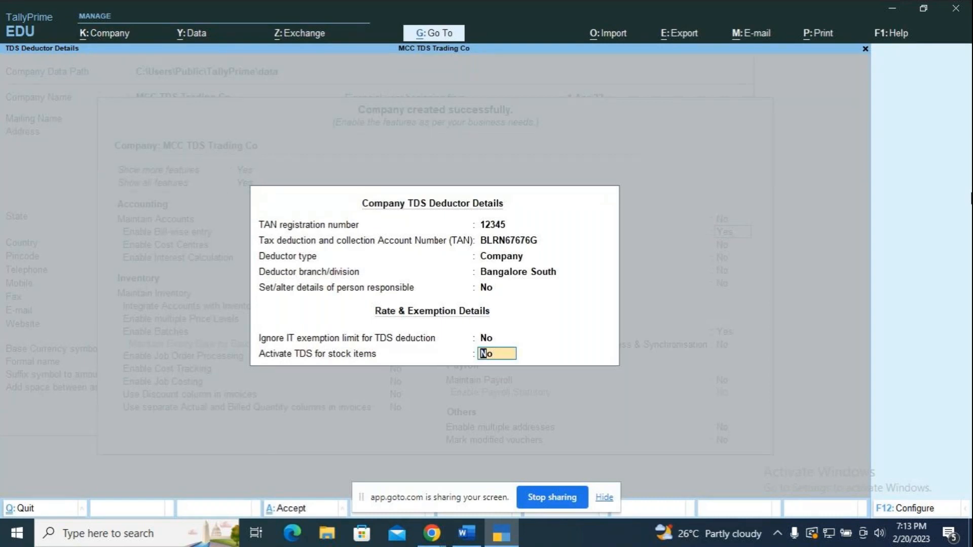
pyautogui.press('Return')
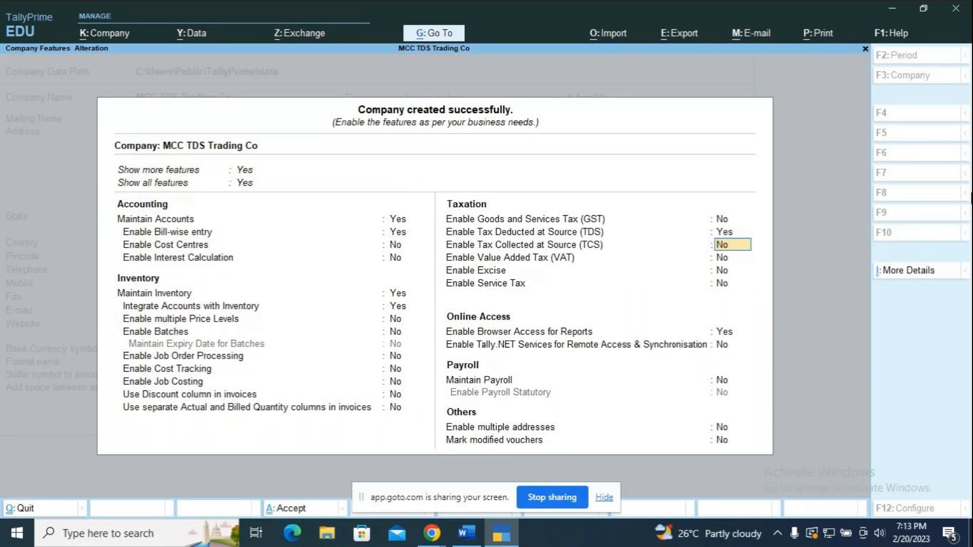
pyautogui.hotkey('ctrl', 'a')
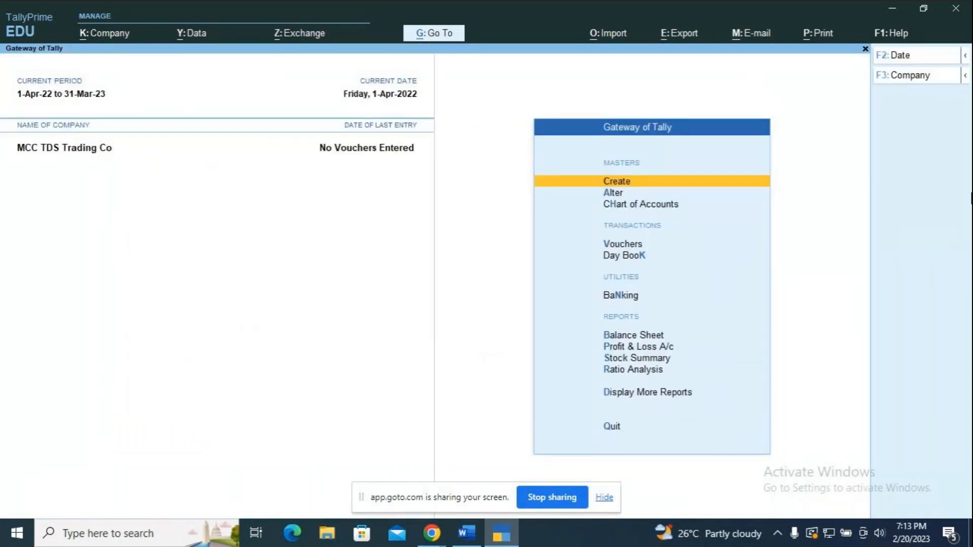
# Check the TDS related masters in the Word notes and select TDS Nature of Payments in TallyPrime's master creation list
pyautogui.hotkey('alt', 'Tab')
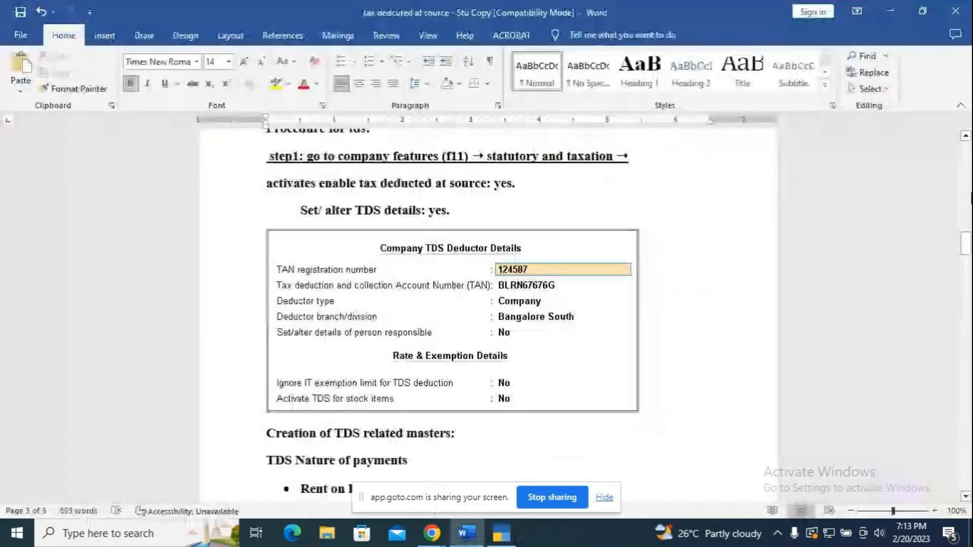
pyautogui.scroll(-1, 428, 313)
pyautogui.scroll(-2, 429, 313)
pyautogui.hotkey('alt', 'Tab')
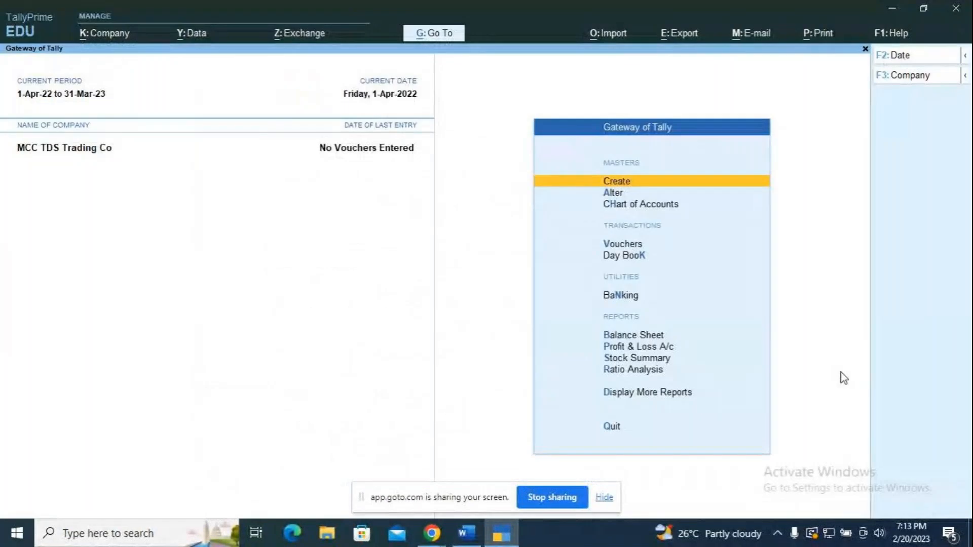
pyautogui.press('Return')
pyautogui.press('Down')
pyautogui.press('Down')
pyautogui.press('Down')
pyautogui.press('Down')
pyautogui.press('Down')
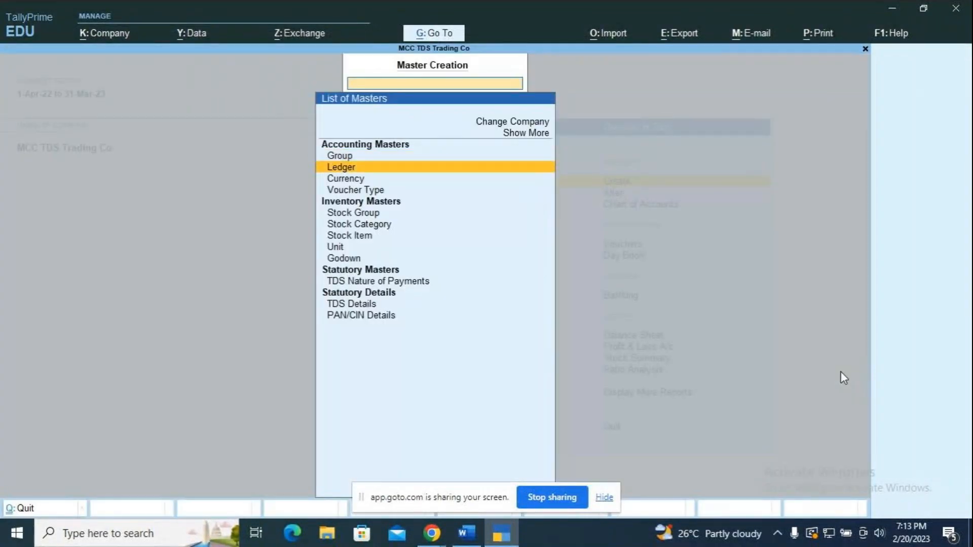
pyautogui.press('Down')
pyautogui.press('Down')
pyautogui.press('Down')
pyautogui.press('Down')
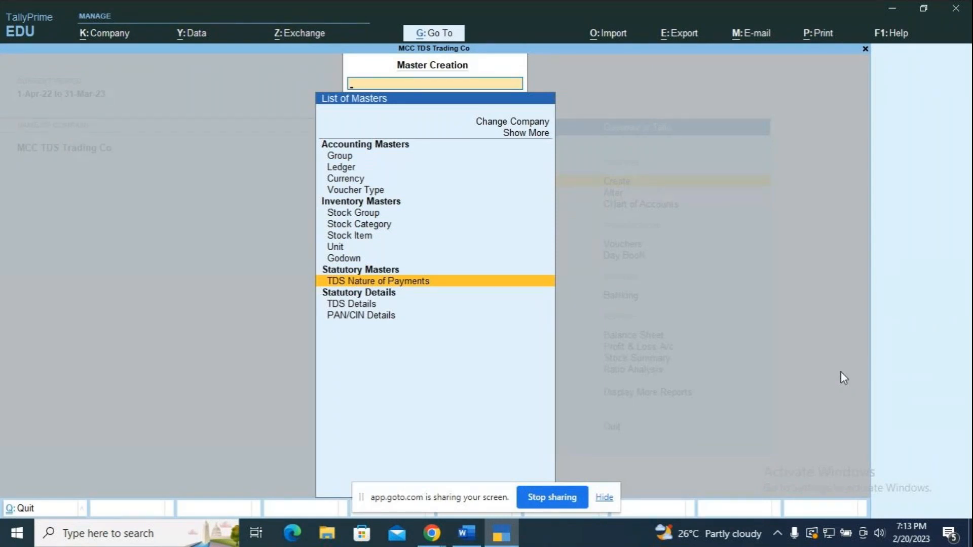
# Look up the rent entry in the Word notes and start a TDS nature of payment named Rent on Land and Building
pyautogui.hotkey('alt', 'Tab')
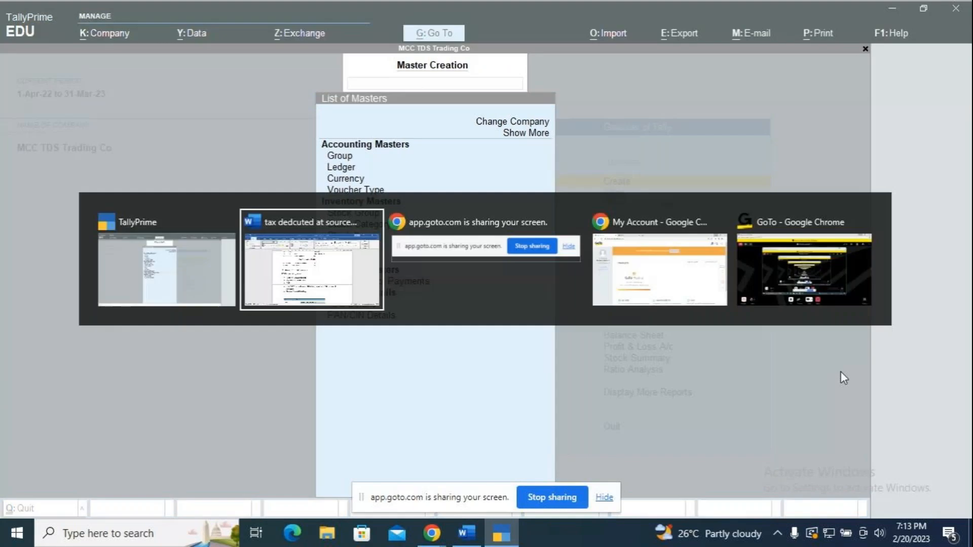
pyautogui.scroll(-5, 517, 343)
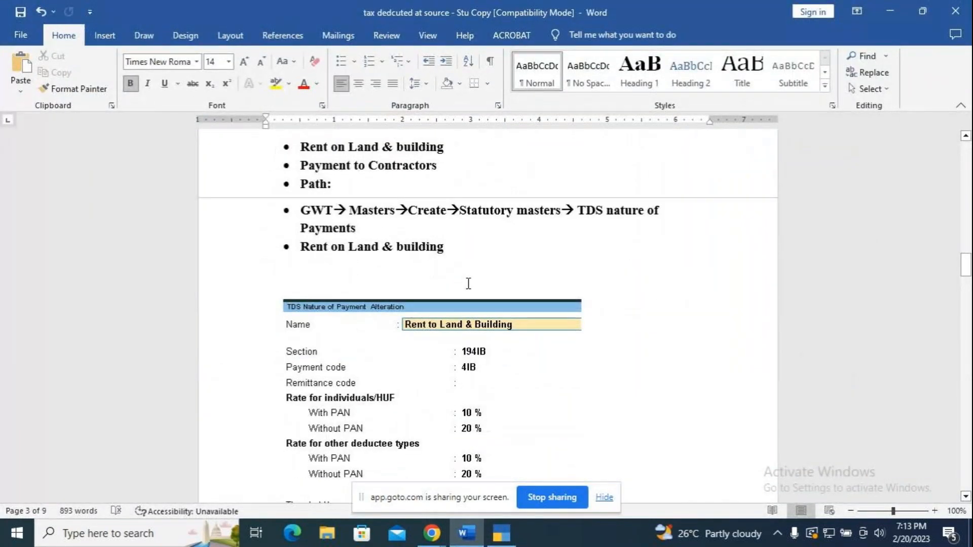
pyautogui.scroll(1, 462, 278)
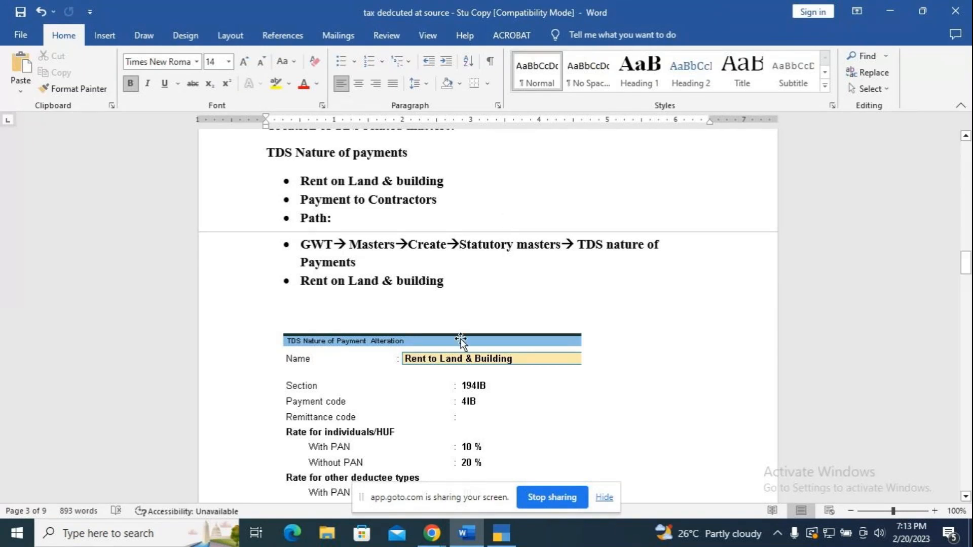
pyautogui.scroll(-5, 460, 340)
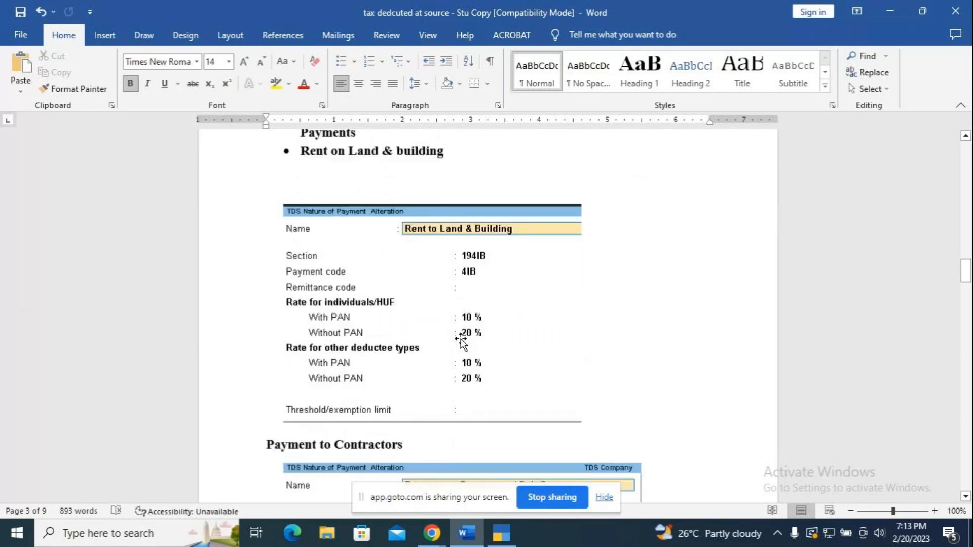
pyautogui.hotkey('alt', 'Tab')
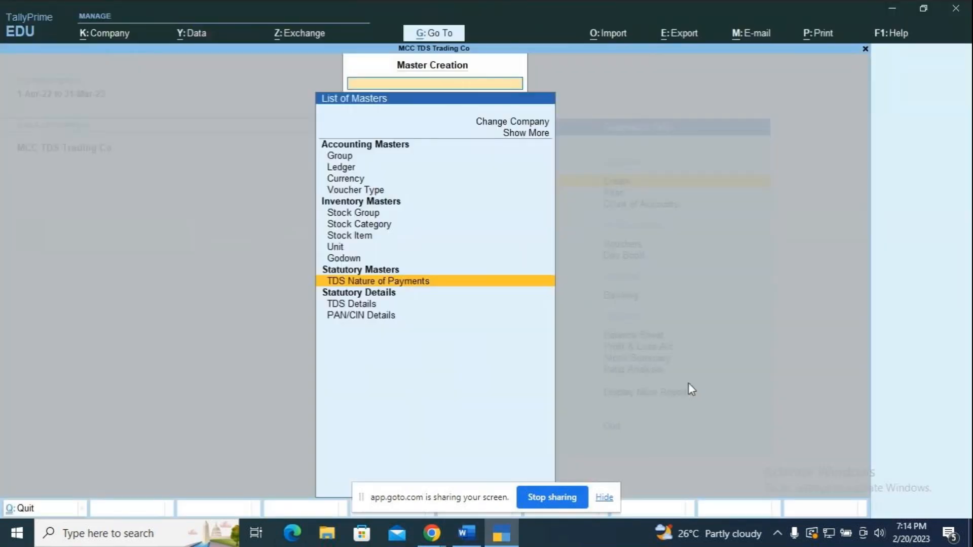
pyautogui.press('Return')
pyautogui.write('R')
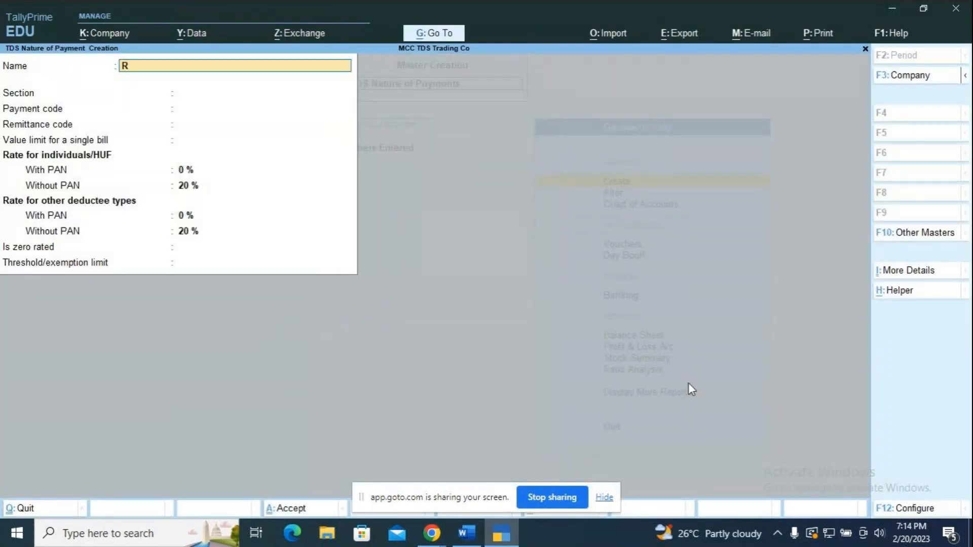
pyautogui.write('ent on Land and Building')
pyautogui.press('Return')
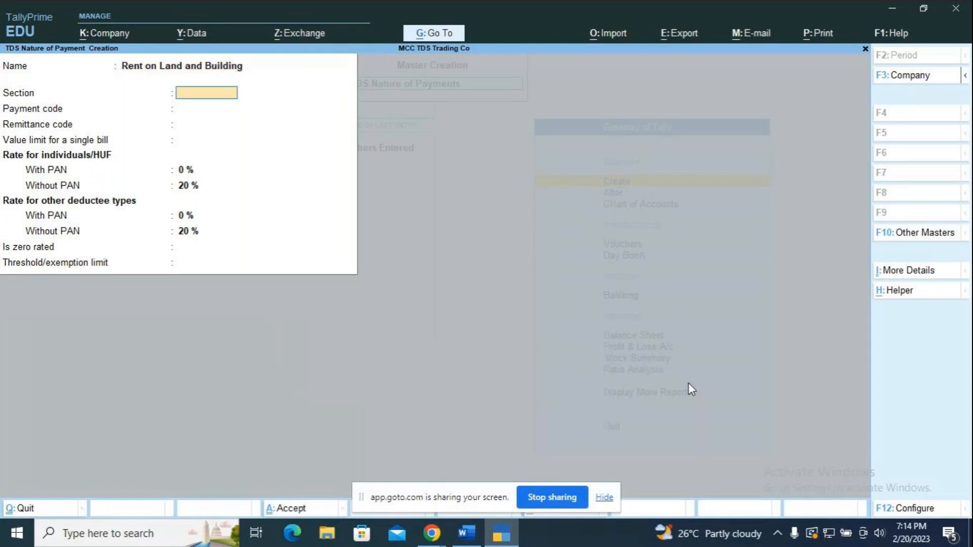
# Set the section to 194IB and the payment code to 4IB, checking the values against the Word notes
pyautogui.hotkey('alt', 'Tab')
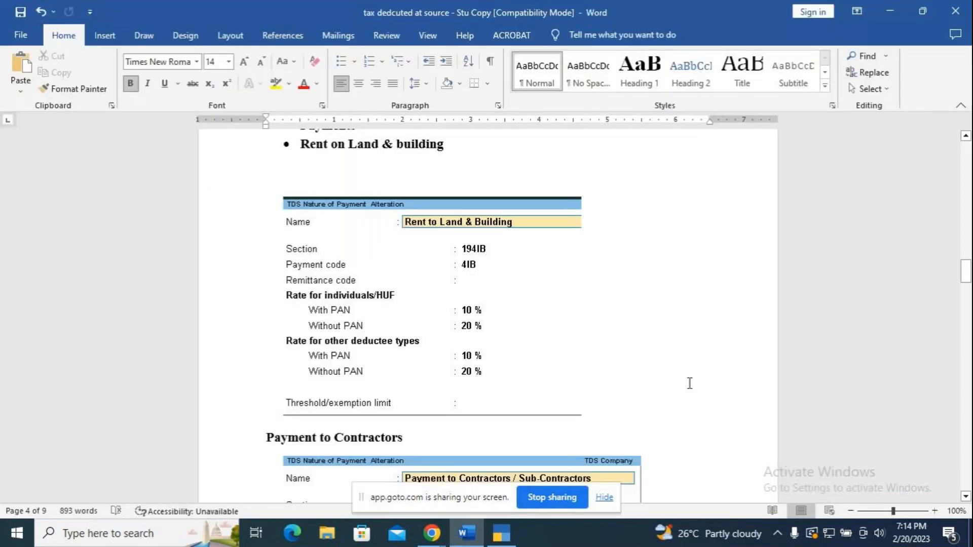
pyautogui.hotkey('alt', 'Tab')
pyautogui.write('194')
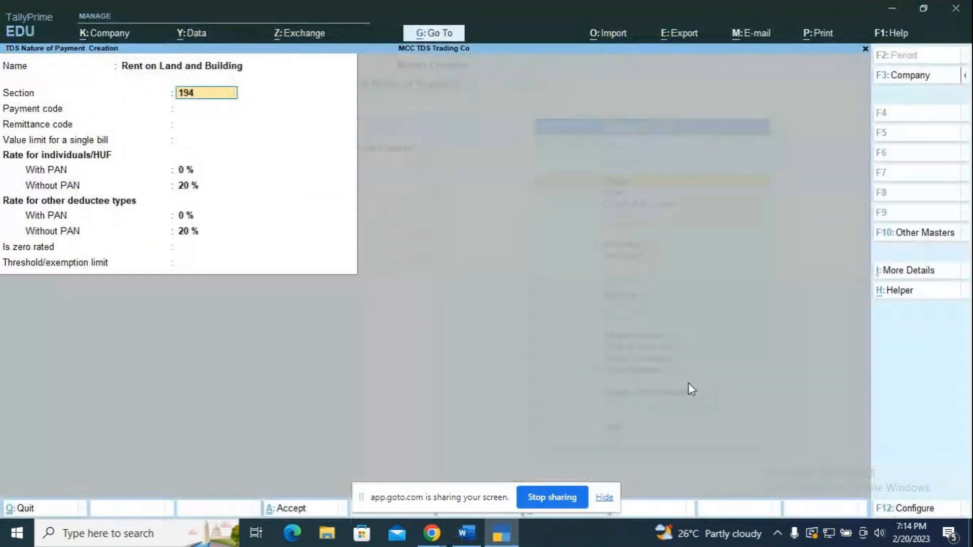
pyautogui.write('ib')
pyautogui.press('BackSpace')
pyautogui.press('BackSpace')
pyautogui.write('IB')
pyautogui.press('Return')
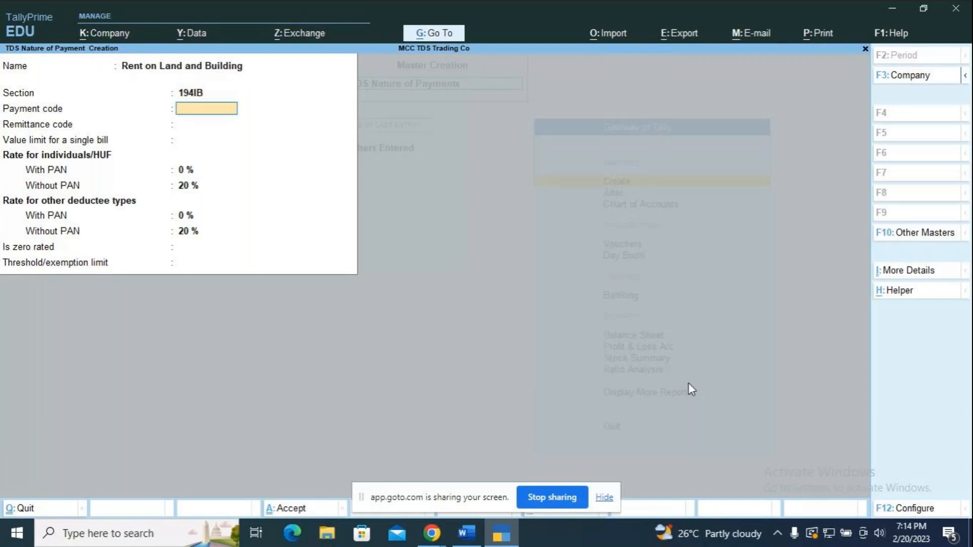
pyautogui.write('4IB')
pyautogui.press('Return')
pyautogui.hotkey('alt', 'Tab')
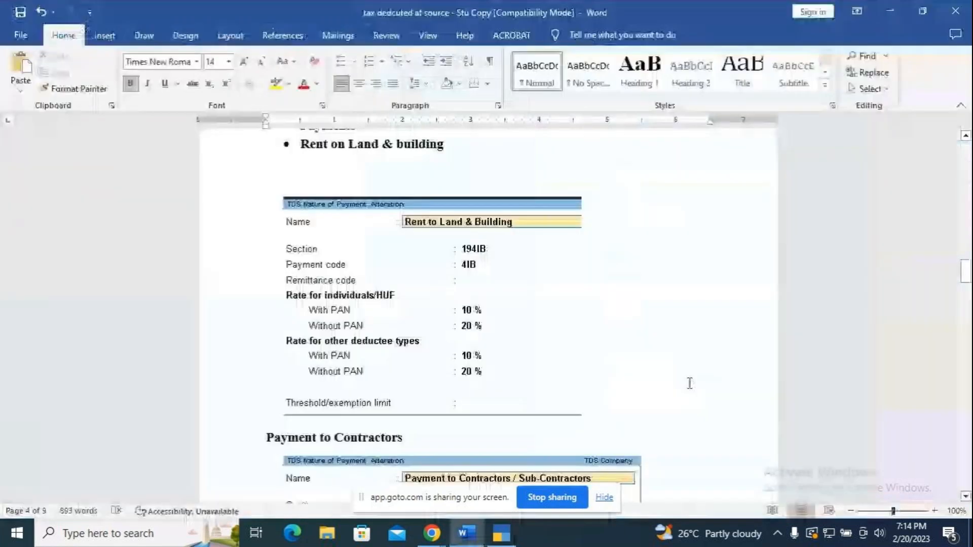
pyautogui.hotkey('alt', 'Tab')
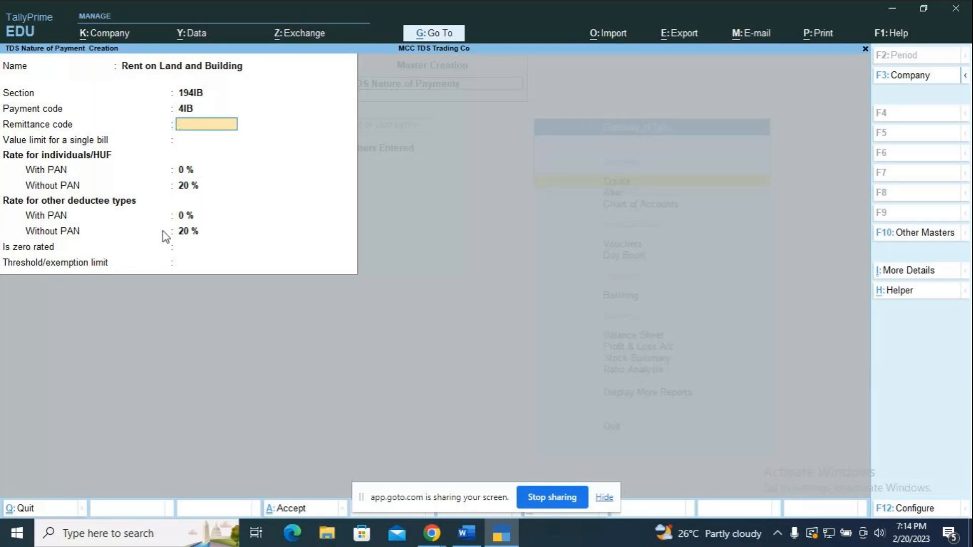
# Open the configuration options for the TDS nature of payment and set the speaker volume to 37
pyautogui.press('F12')
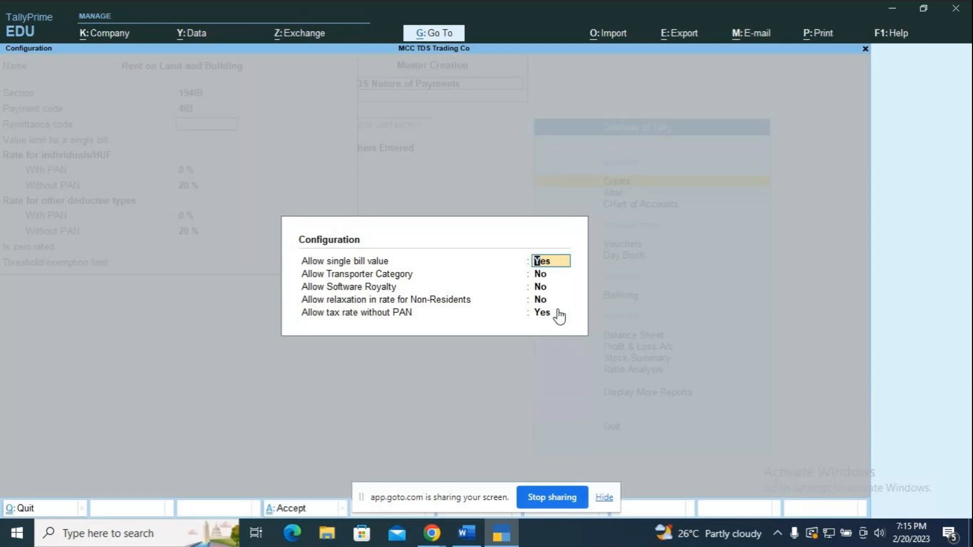
pyautogui.click(879, 533)
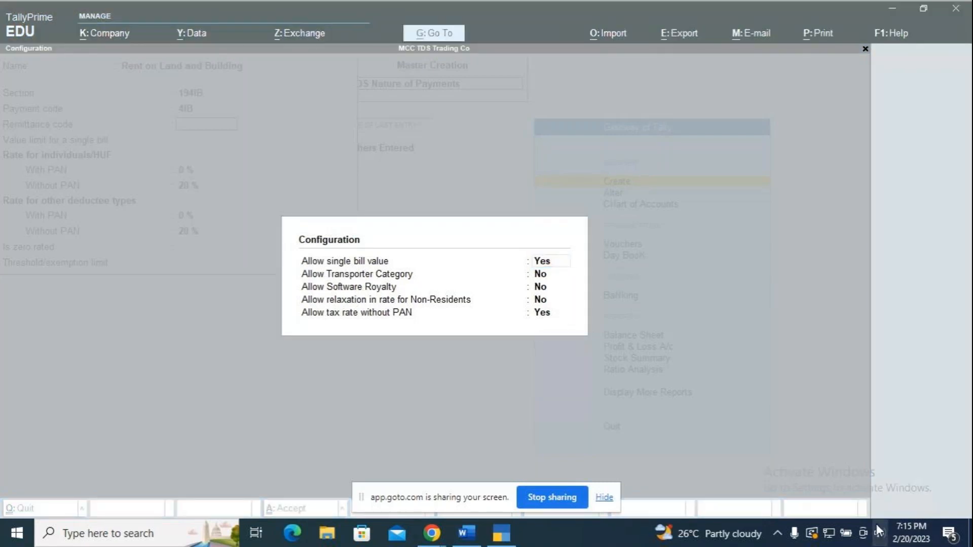
pyautogui.click(825, 502)
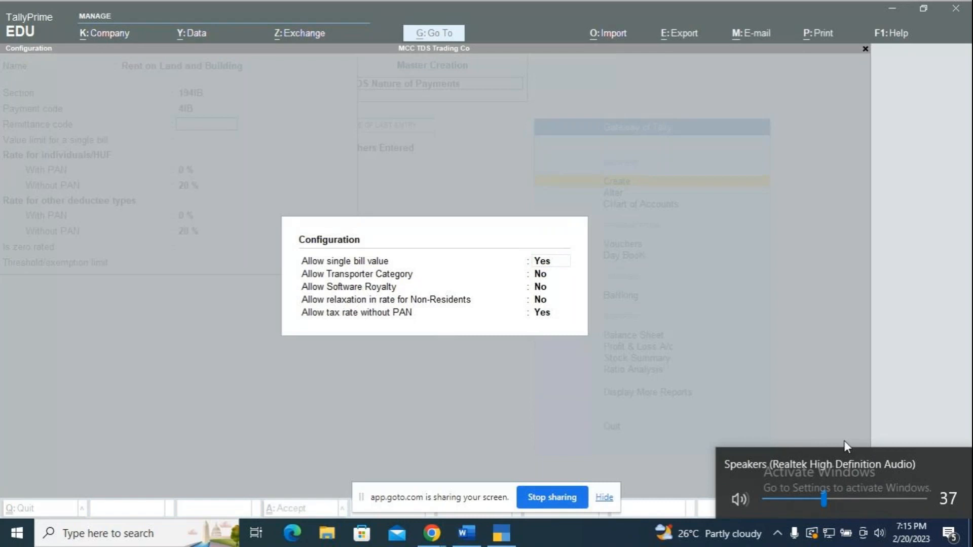
pyautogui.click(844, 401)
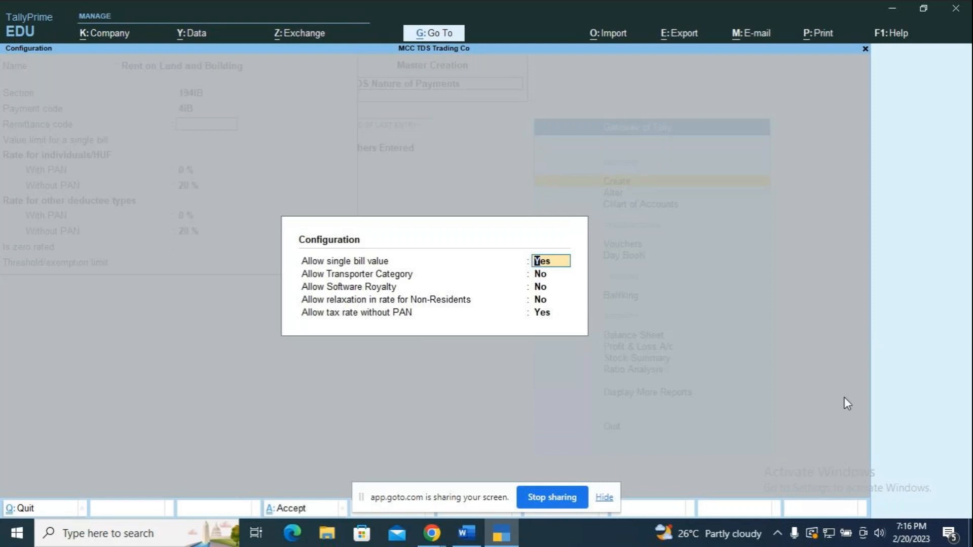
# Accept the configuration with single bill value and tax rate without PAN set to Yes and the other three options to No
pyautogui.press('Return')
pyautogui.press('Return')
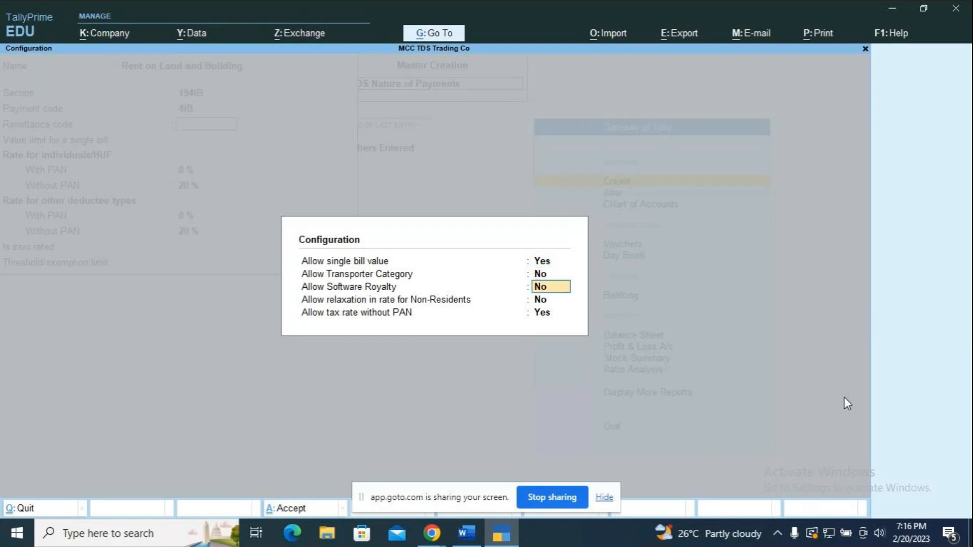
pyautogui.press('Return')
pyautogui.press('Return')
pyautogui.press('Return')
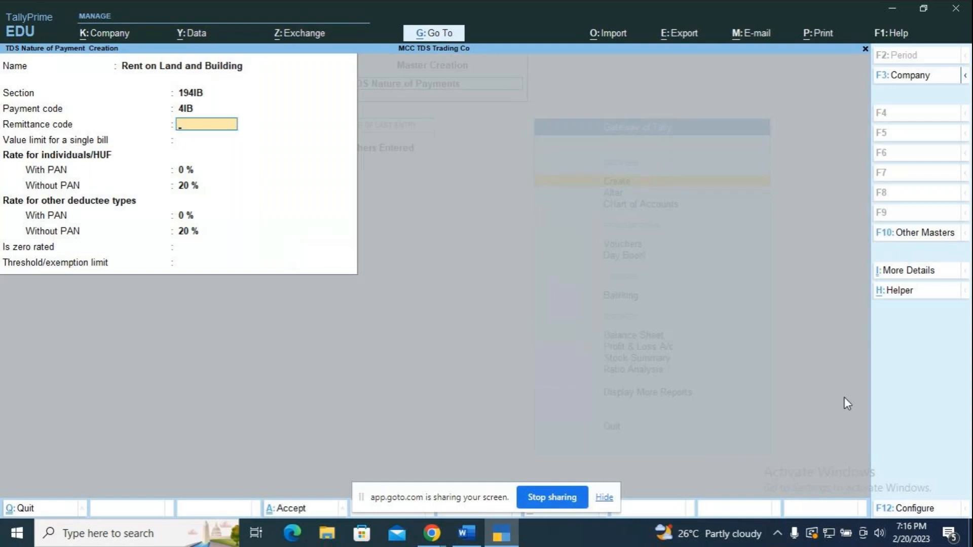
# Leave the remittance code and single bill limit blank and set the individuals/HUF rates to 10% with PAN and 20% without PAN
pyautogui.press('Return')
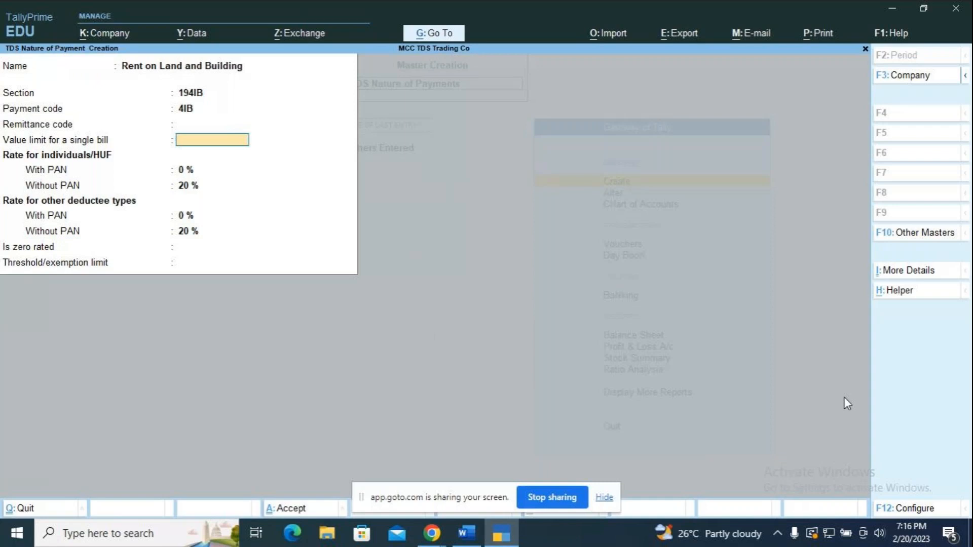
pyautogui.press('Return')
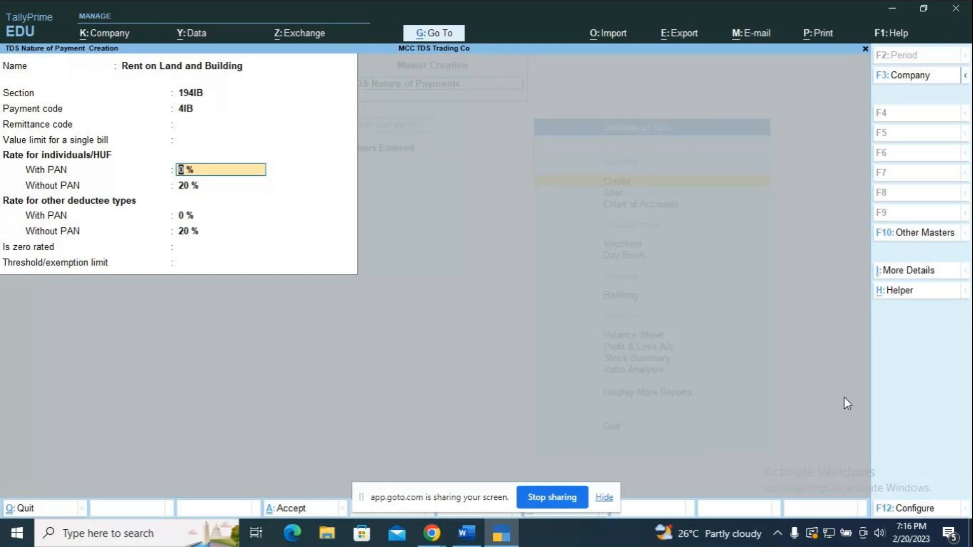
pyautogui.hotkey('alt', 'Tab')
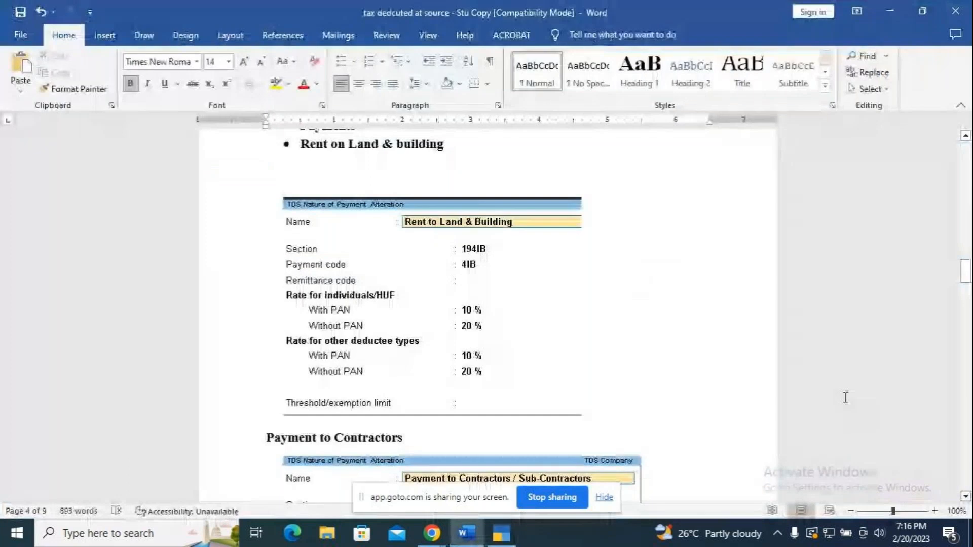
pyautogui.hotkey('alt', 'Tab')
pyautogui.write('10')
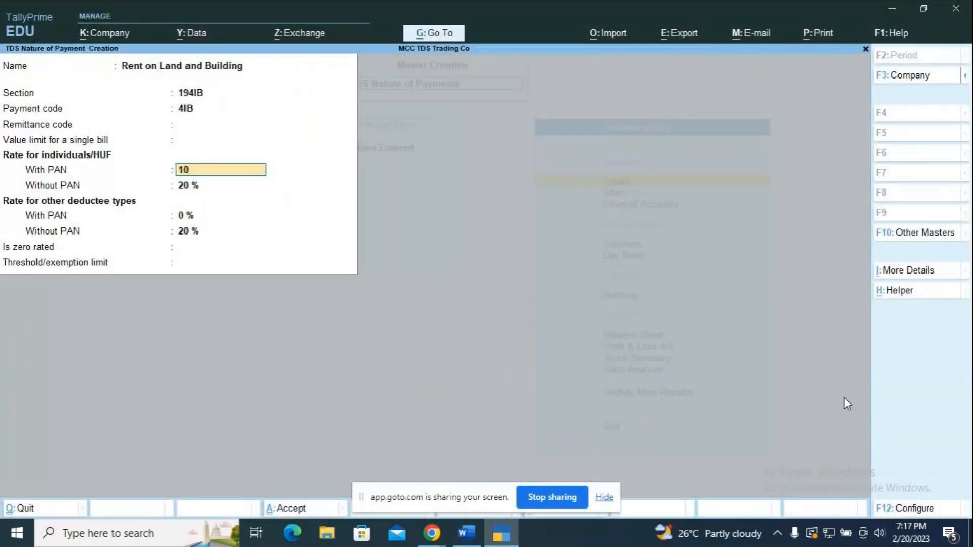
pyautogui.press('Return')
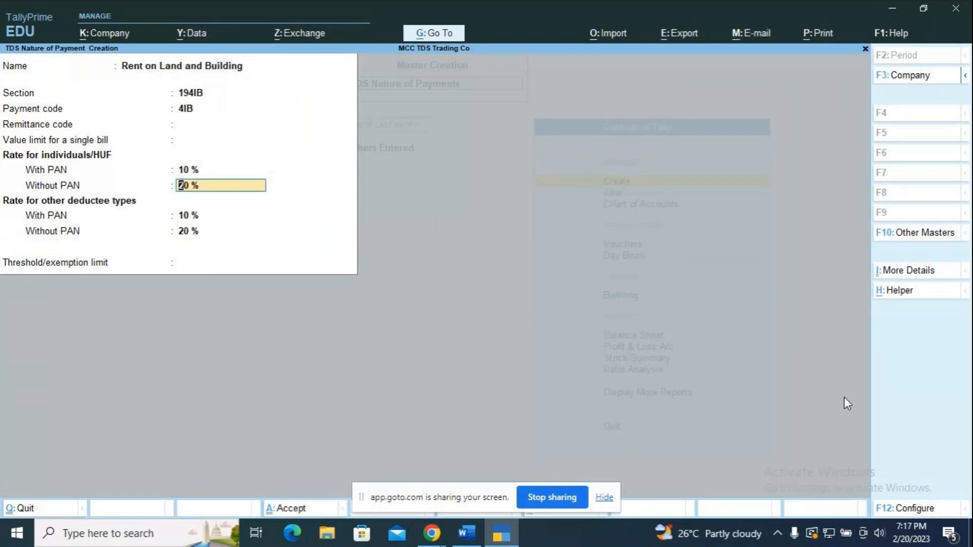
pyautogui.press('Return')
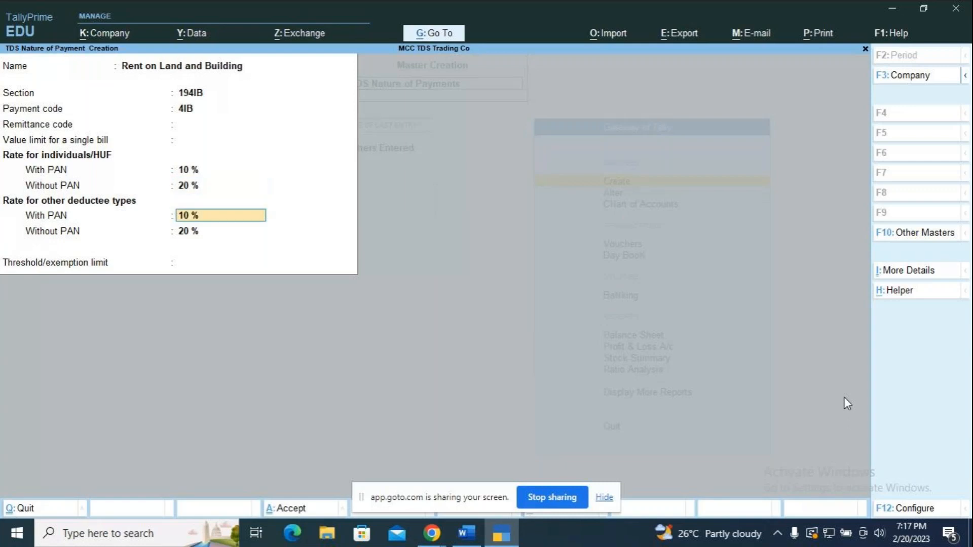
# Keep other deductee rates at 10% with PAN and 20% without PAN, and save the rent nature of payment without a threshold limit
pyautogui.hotkey('alt', 'Tab')
pyautogui.hotkey('alt', 'Tab')
pyautogui.press('Return')
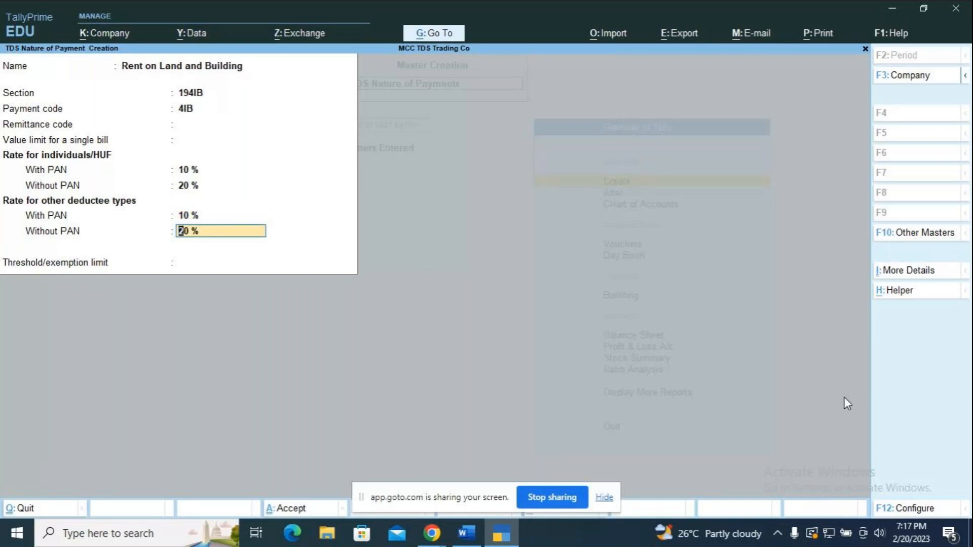
pyautogui.press('Return')
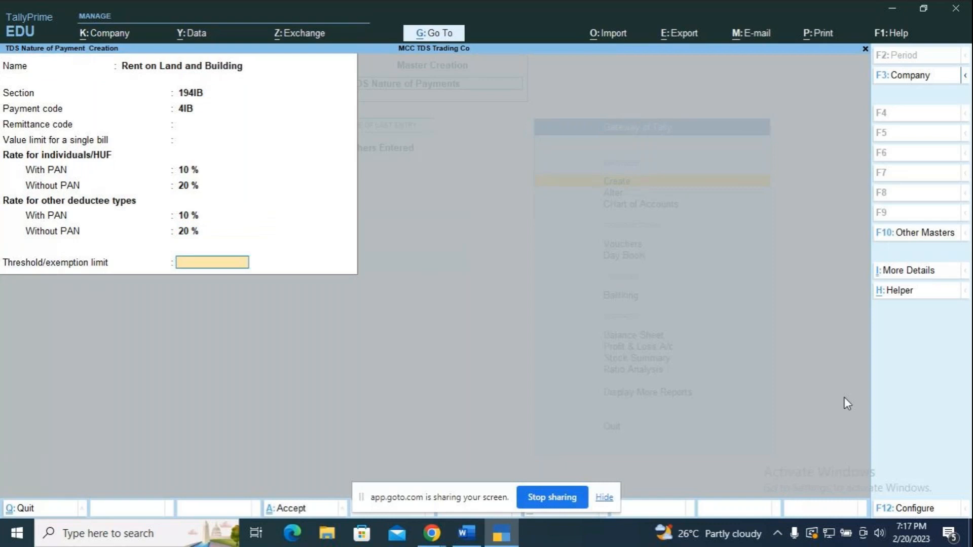
pyautogui.press('alt')
pyautogui.hotkey('alt', 'Tab')
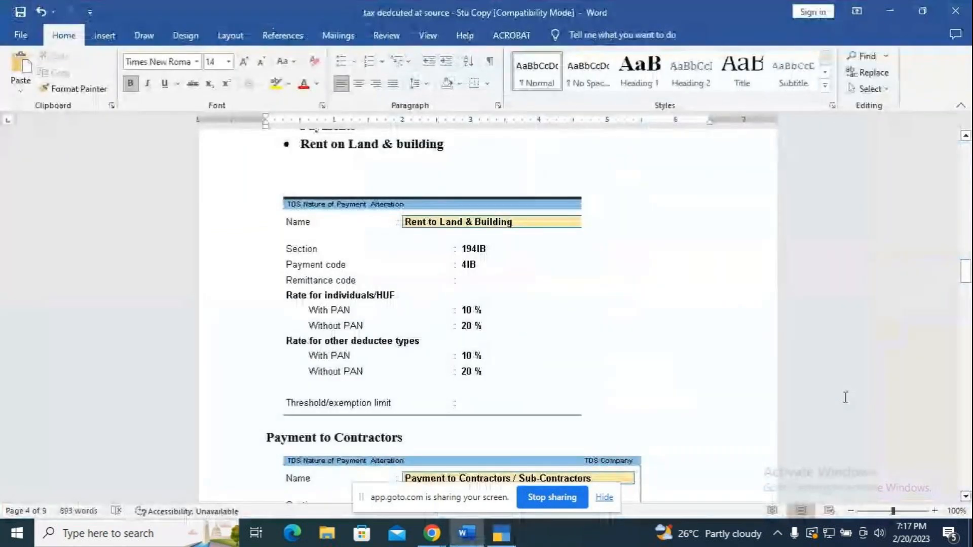
pyautogui.hotkey('alt', 'Tab')
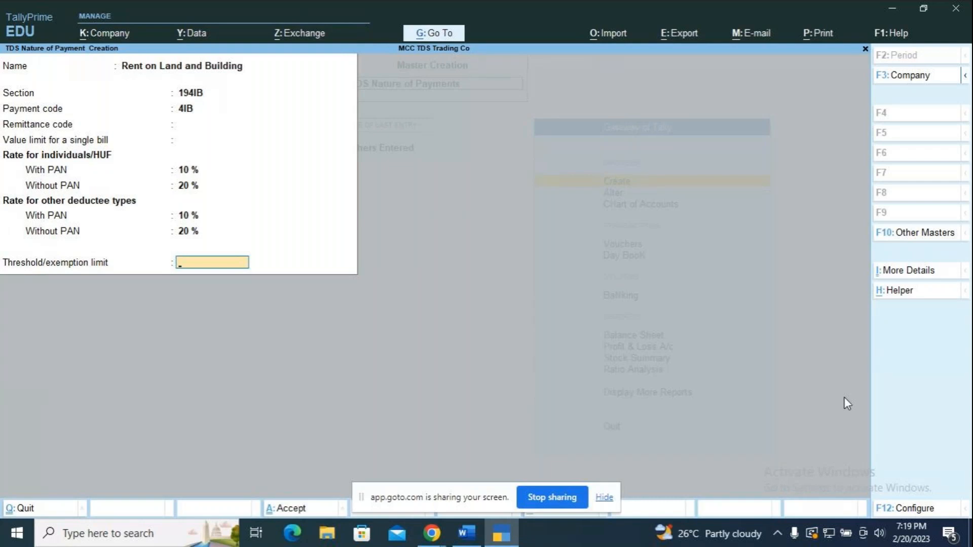
pyautogui.press('Return')
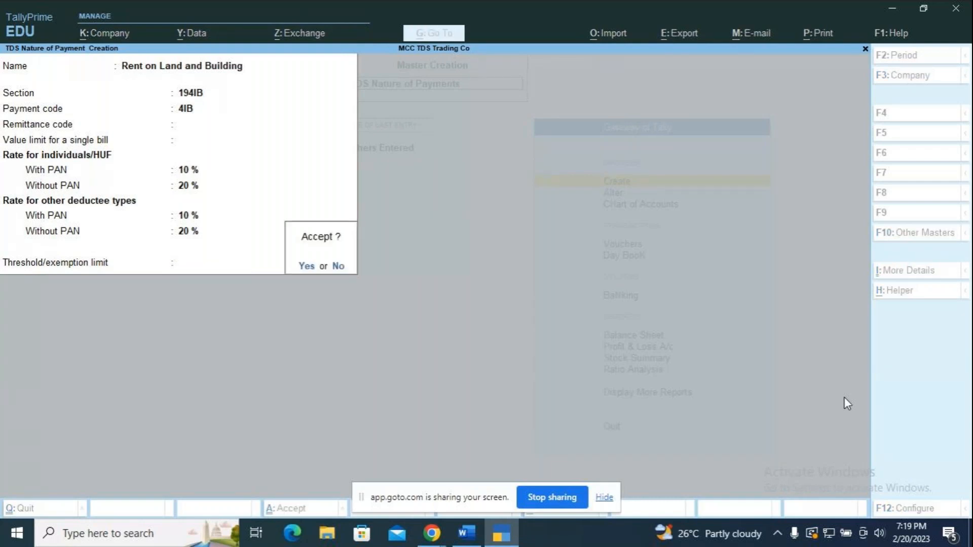
pyautogui.press('Return')
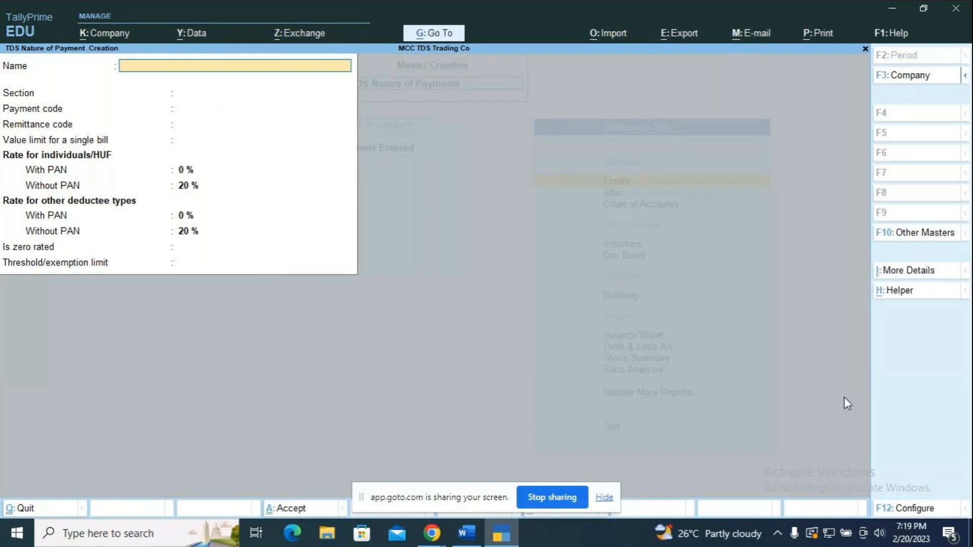
# Look up the contractors entry in the Word notes and name the new TDS nature of payment Payment to Contractors
pyautogui.hotkey('alt', 'Tab')
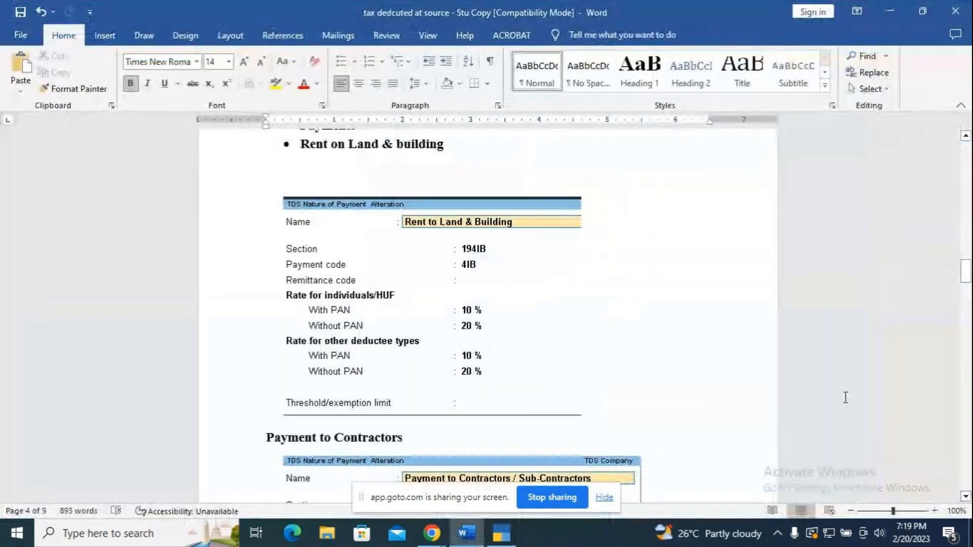
pyautogui.scroll(-2, 535, 334)
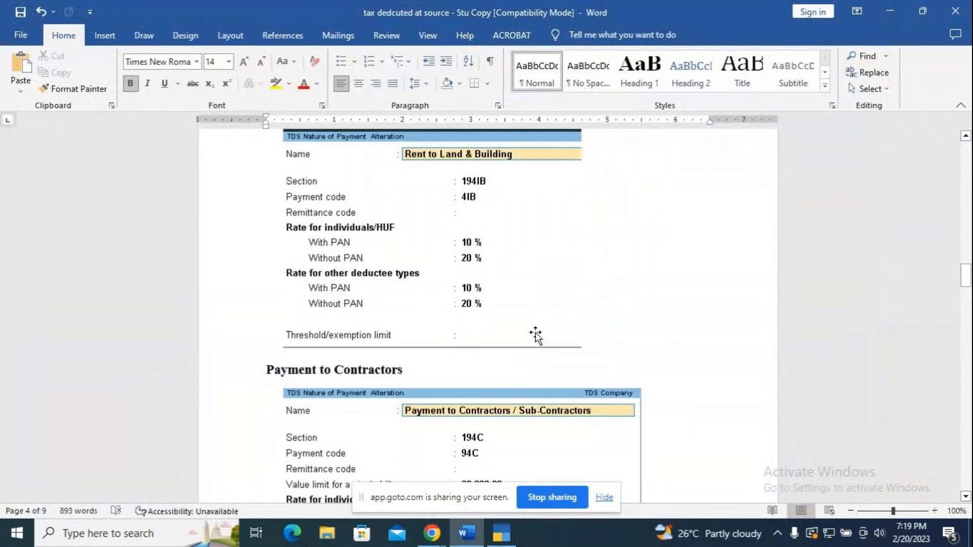
pyautogui.scroll(-5, 535, 335)
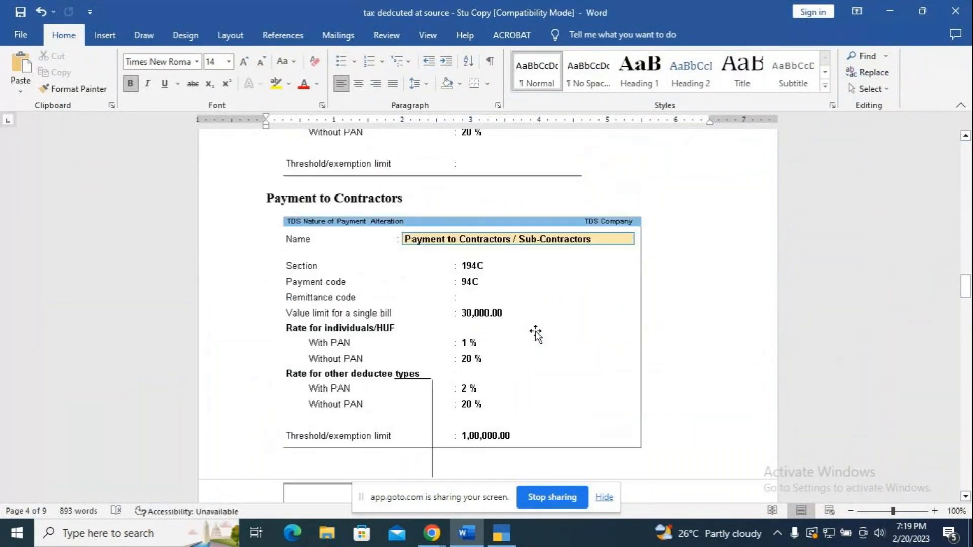
pyautogui.hotkey('alt', 'Tab')
pyautogui.write('Paym')
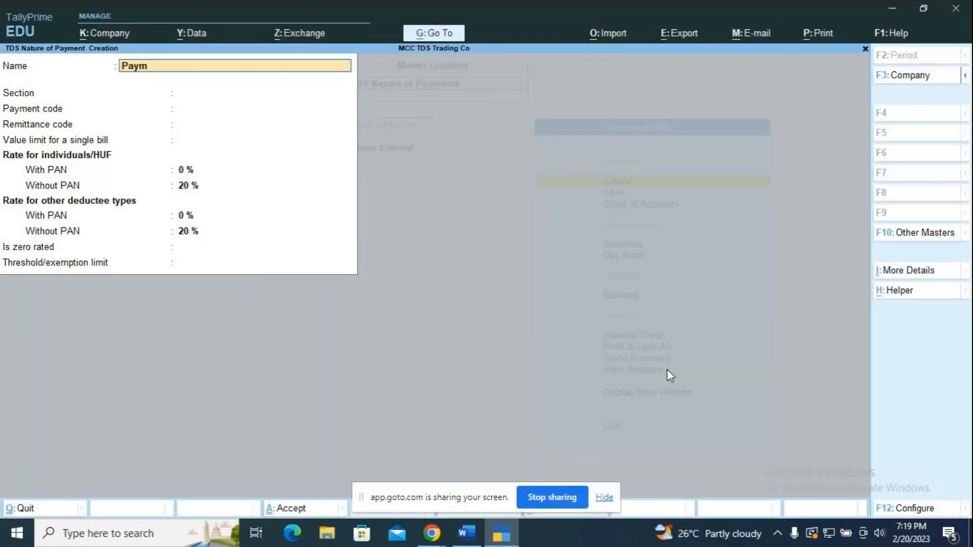
pyautogui.write('ent to Contractors')
pyautogui.press('Return')
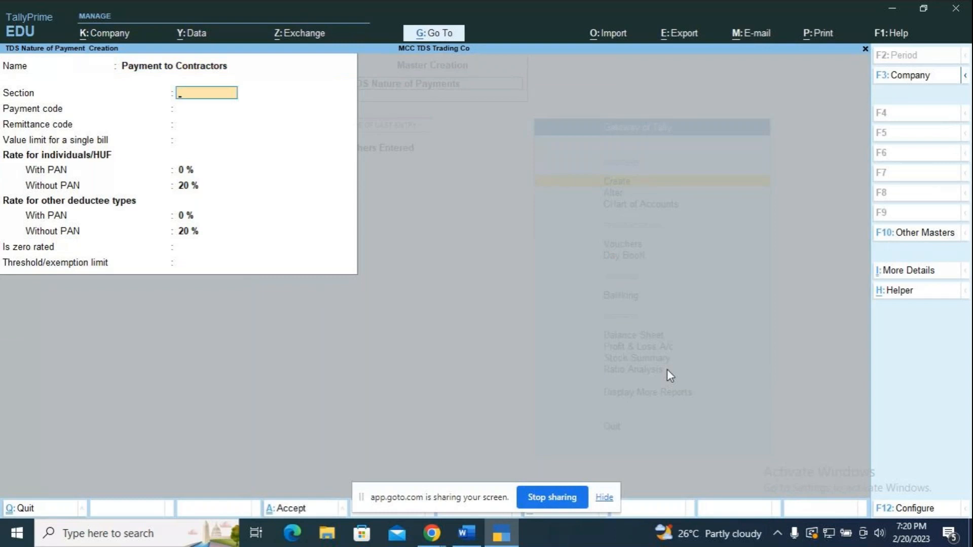
# Set the section to 194C and the payment code to 94C, checking the values against the Word notes
pyautogui.hotkey('alt', 'Tab')
pyautogui.hotkey('alt', 'Tab')
pyautogui.write('194C')
pyautogui.press('Return')
pyautogui.write('94')
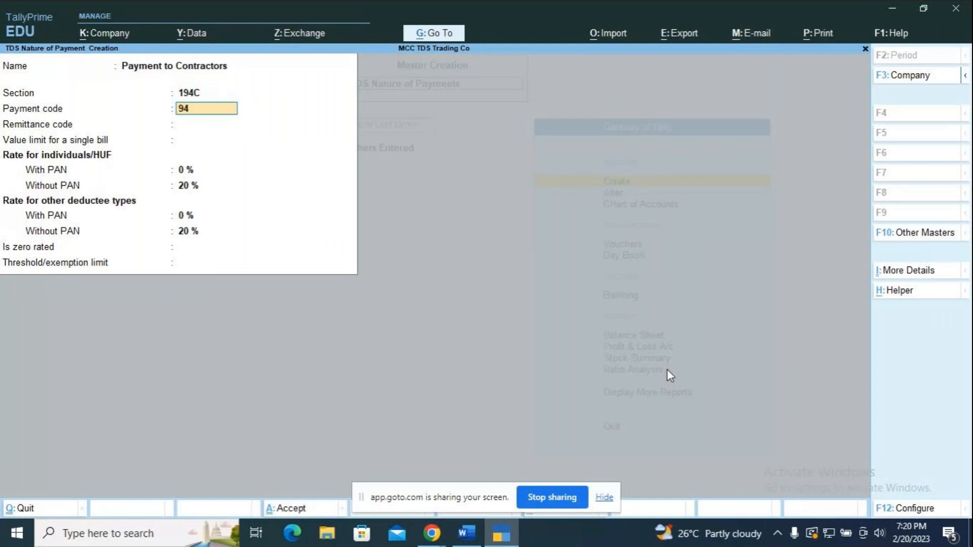
pyautogui.write('C')
pyautogui.press('Return')
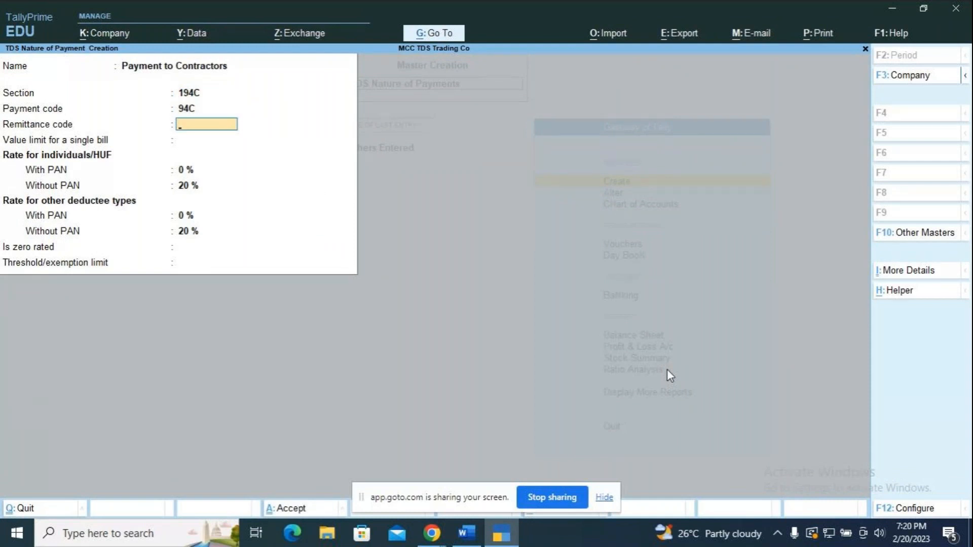
# Leave the remittance code blank, set the single bill value limit to 30000 and the individuals/HUF rate with PAN to 1%
pyautogui.press('Return')
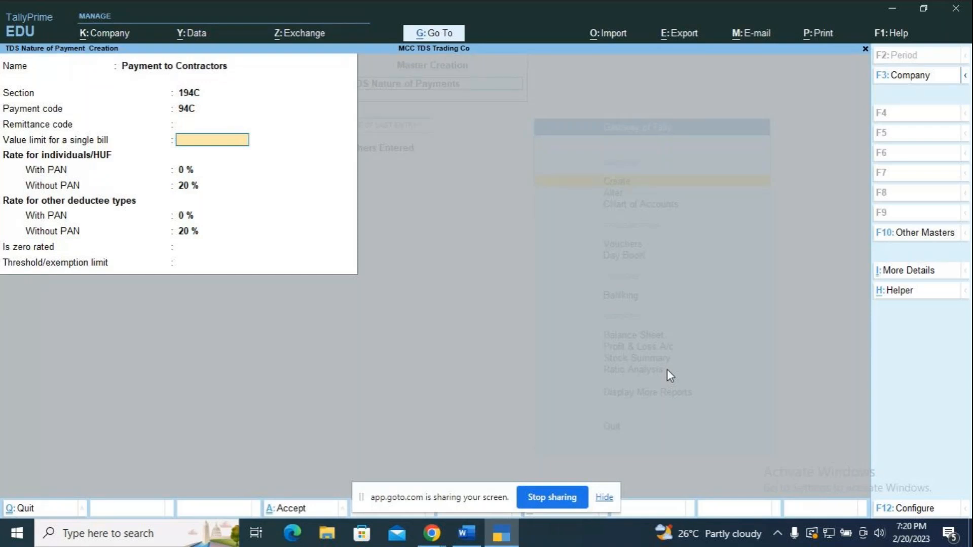
pyautogui.write('30000')
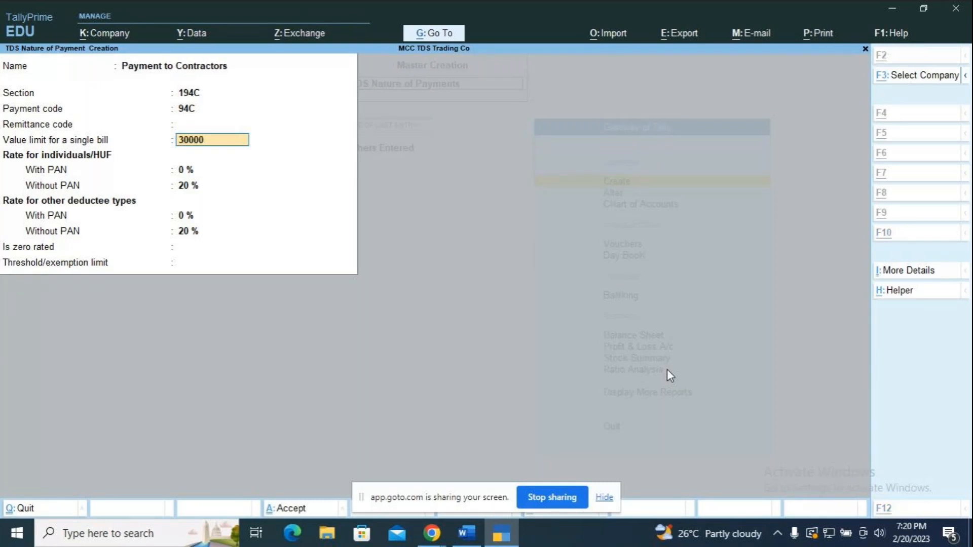
pyautogui.hotkey('alt', 'Tab')
pyautogui.hotkey('alt', 'Tab')
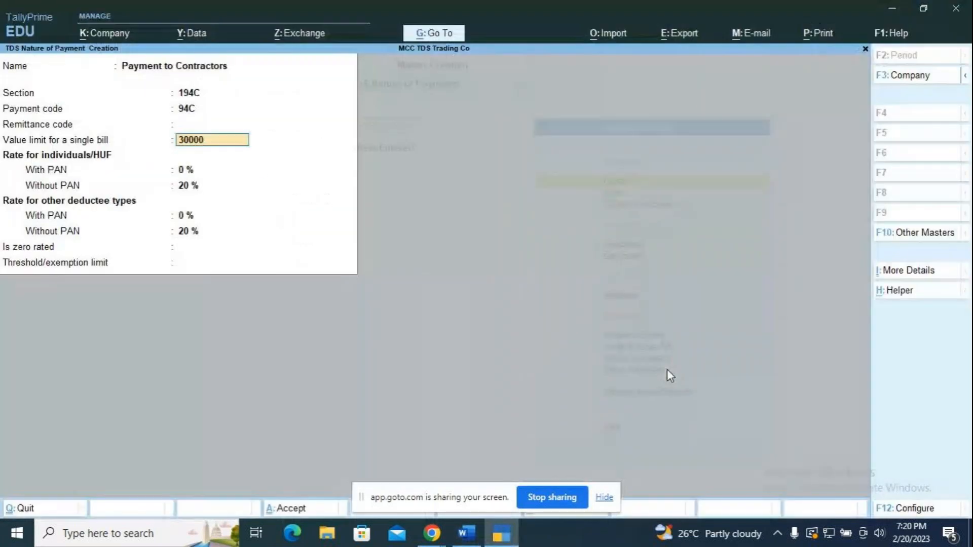
pyautogui.press('Return')
pyautogui.write('1')
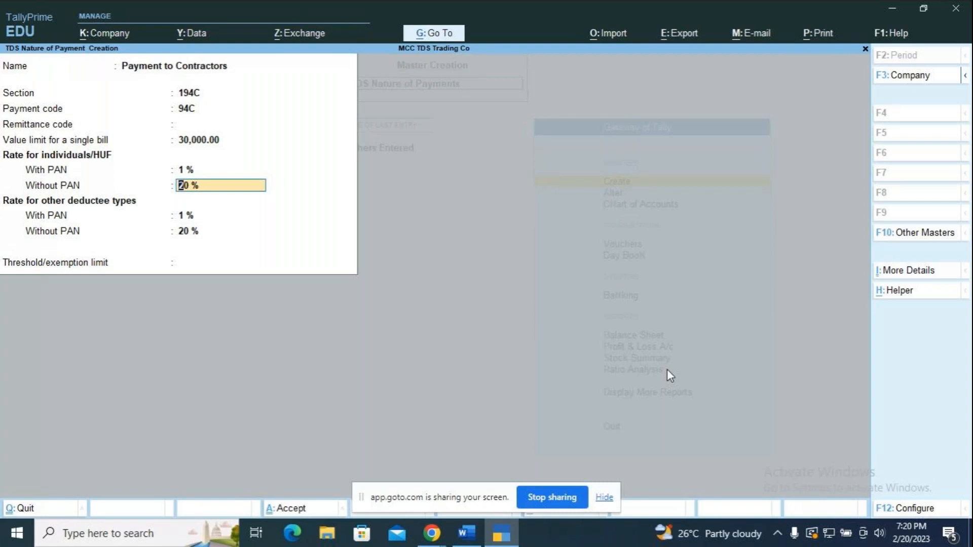
# Keep the individuals/HUF rate without PAN at 20% and set the other deductee types' rate with PAN to 2%, following the Word notes
pyautogui.hotkey('alt', 'Tab')
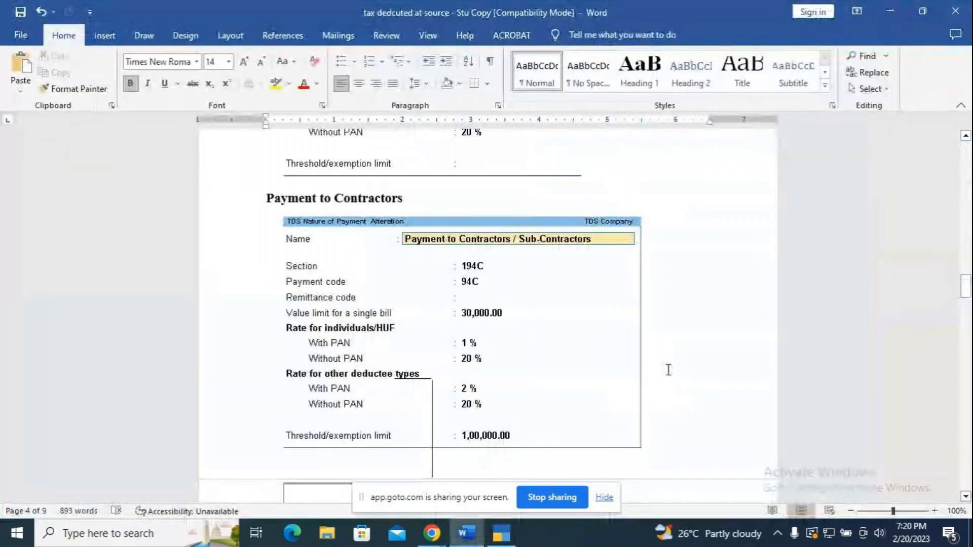
pyautogui.hotkey('alt', 'Tab')
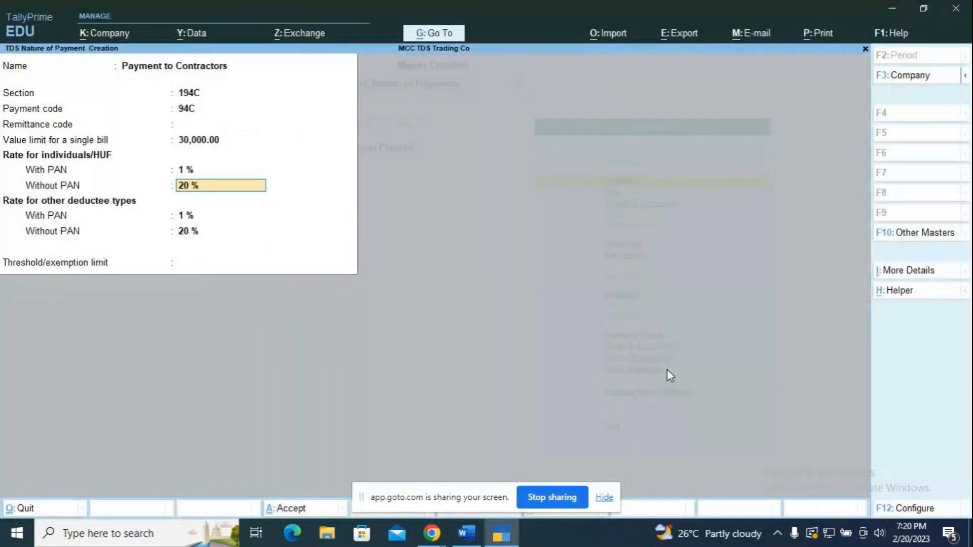
pyautogui.press('Return')
pyautogui.write('2')
pyautogui.press('Return')
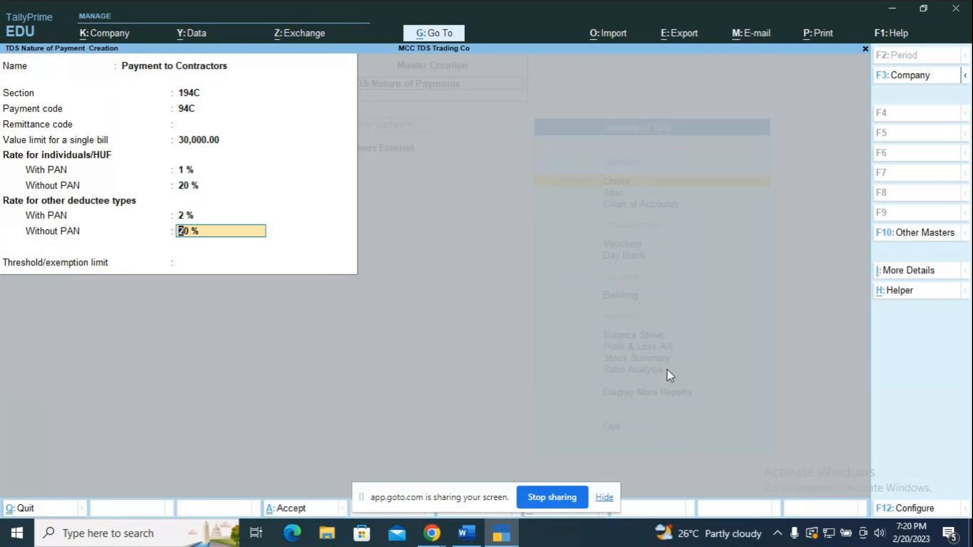
# Keep the other deductee types' rate without PAN at 20%, set the threshold/exemption limit to 100000 and save the nature of payment
pyautogui.press('Return')
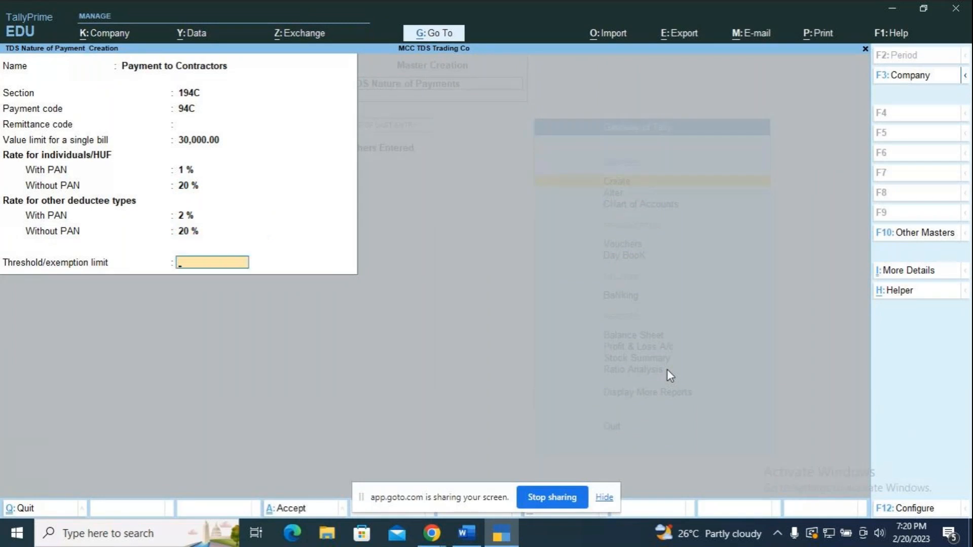
pyautogui.write('100000')
pyautogui.press('Return')
pyautogui.press('Return')
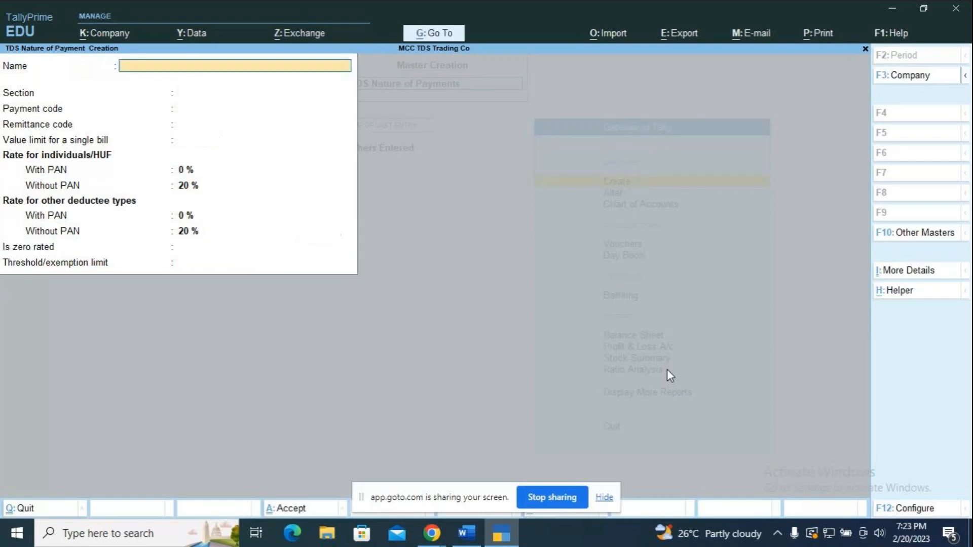
# Switch to the Word notes and review the ledgers required for TDS on rent and their settings
pyautogui.hotkey('alt', 'Tab')
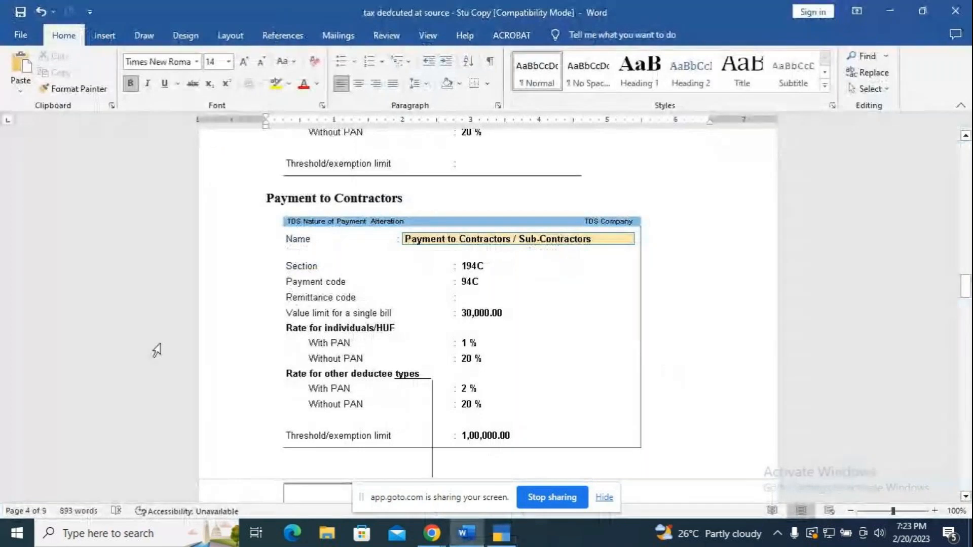
pyautogui.scroll(-8, 495, 346)
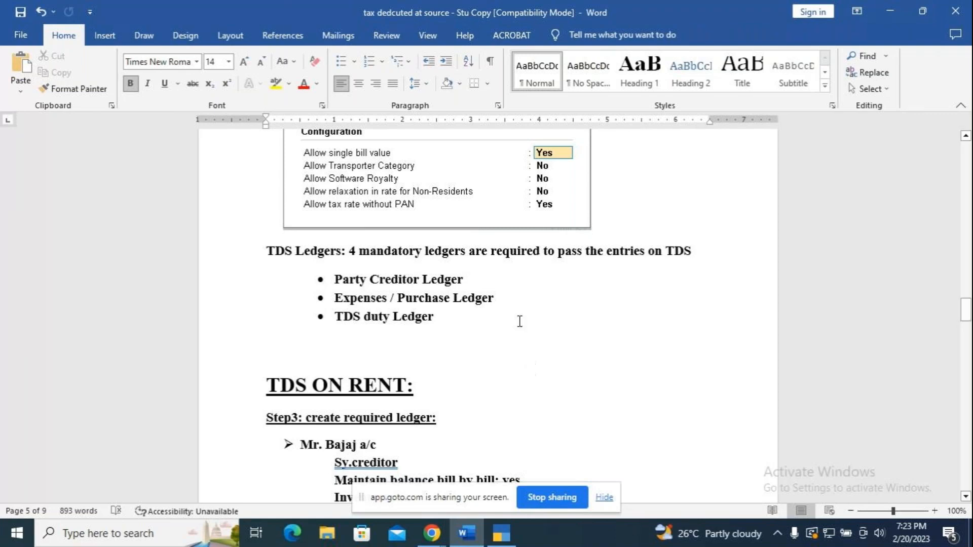
pyautogui.scroll(-3, 517, 321)
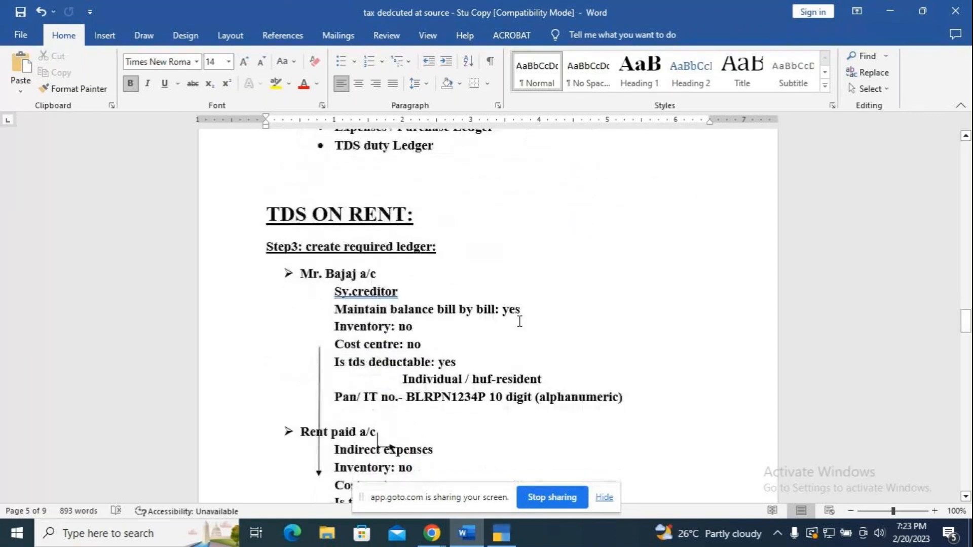
pyautogui.scroll(-1, 520, 321)
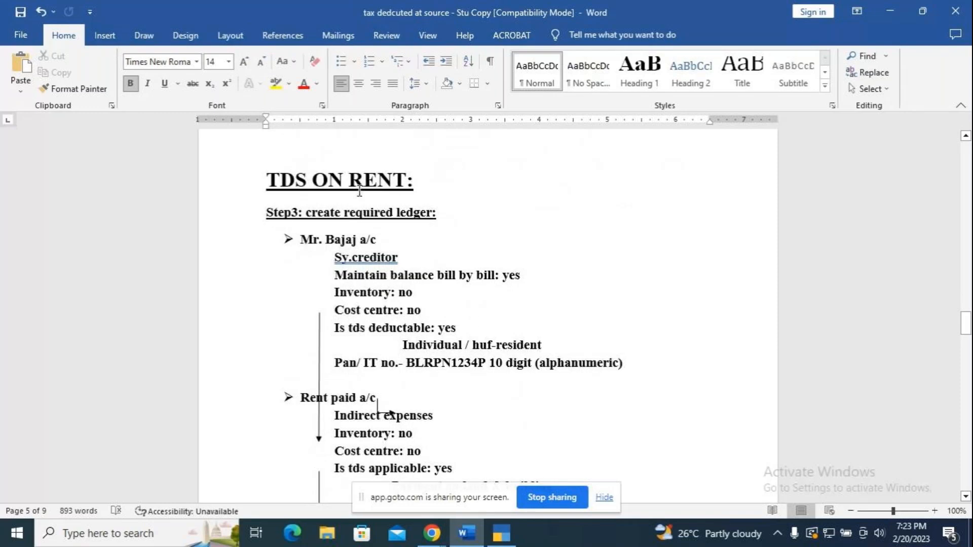
pyautogui.scroll(-1, 442, 258)
pyautogui.scroll(-1, 442, 258)
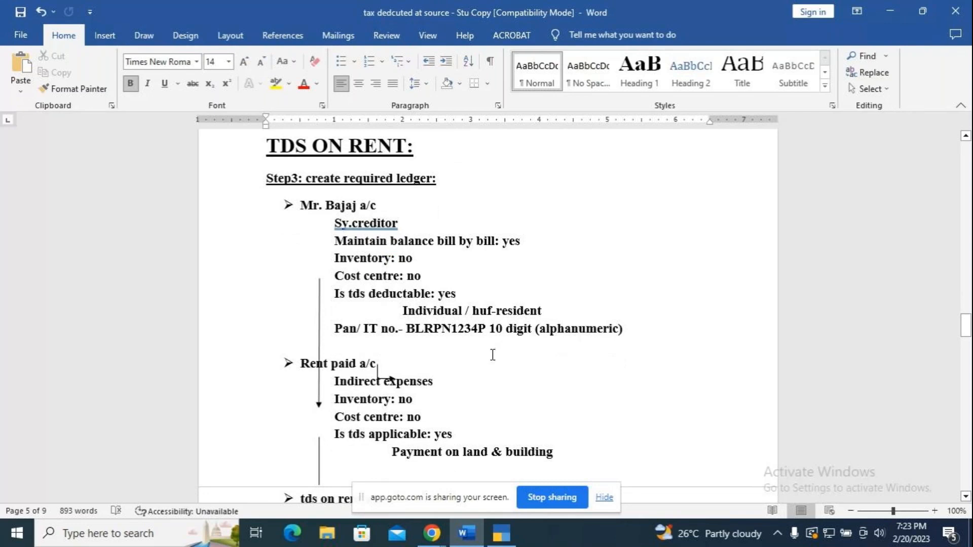
# Return to TallyPrime, leave the nature of payment creation and start a new ledger with the creditor's name from the notes
pyautogui.hotkey('alt', 'Tab')
pyautogui.hotkey('alt', 'Tab')
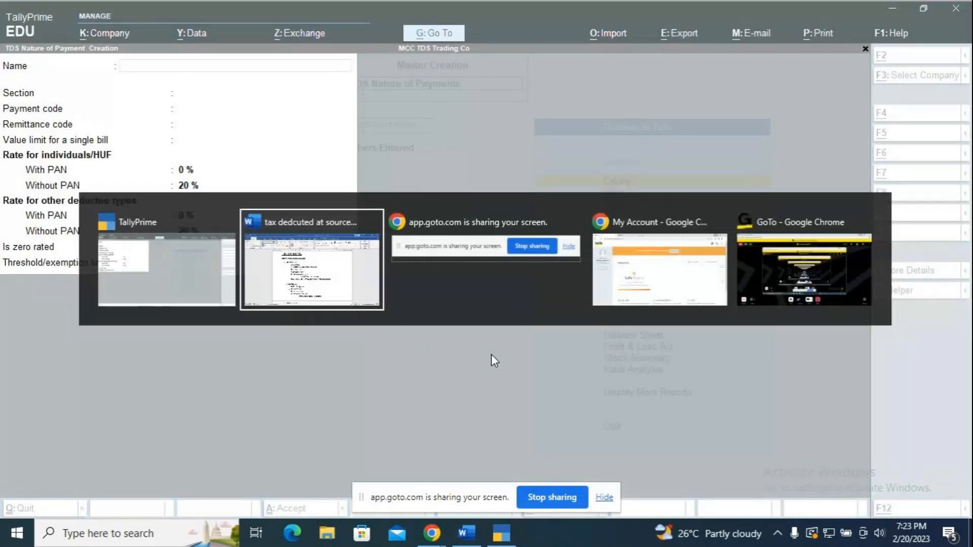
pyautogui.hotkey('alt', 'Tab')
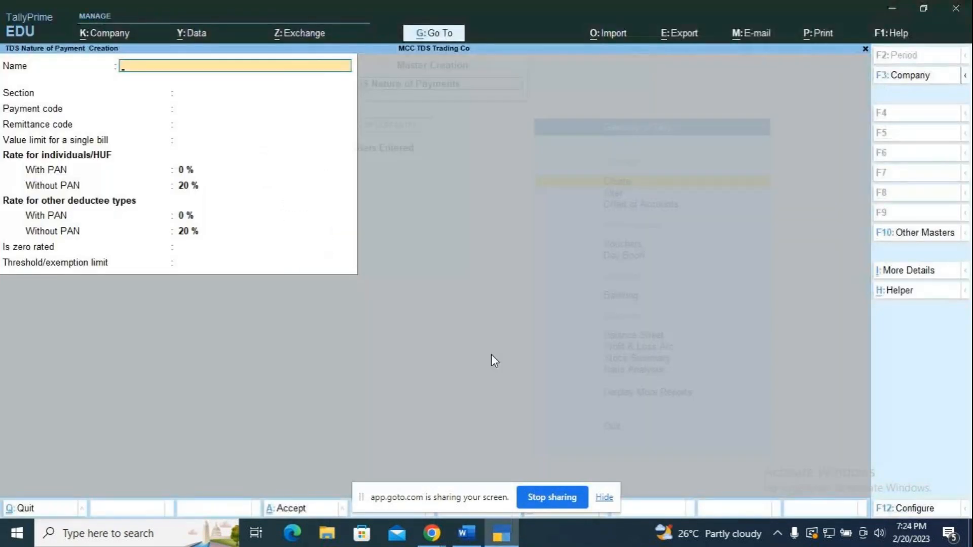
pyautogui.press('Escape')
pyautogui.press('Escape')
pyautogui.press('Return')
pyautogui.press('Down')
pyautogui.press('Return')
pyautogui.write('Mr Bajaj')
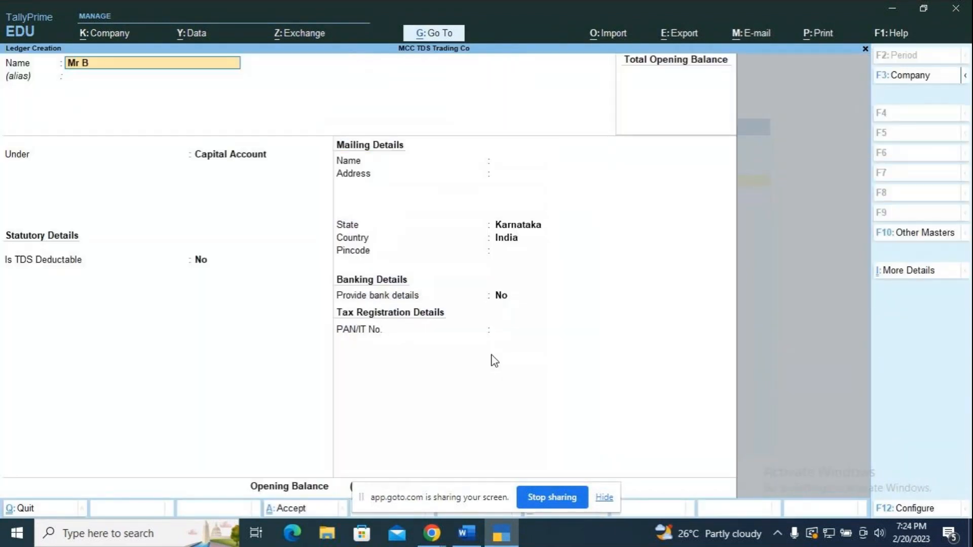
pyautogui.press('Return')
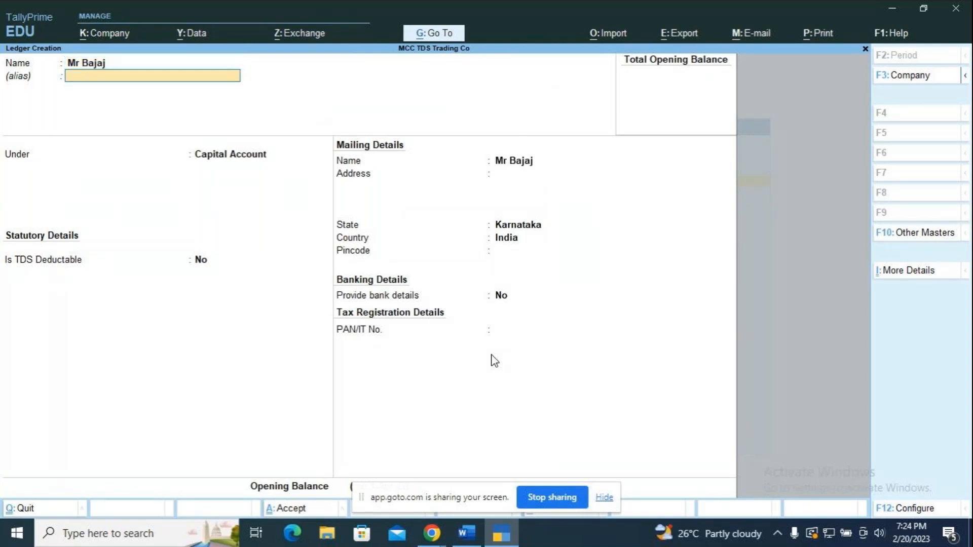
# Place the creditor ledger under Sundry Creditors, keep bill-by-bill balances at Yes and accept the default credit period settings
pyautogui.press('Return')
pyautogui.write('S')
pyautogui.press('Down')
pyautogui.press('Down')
pyautogui.press('Down')
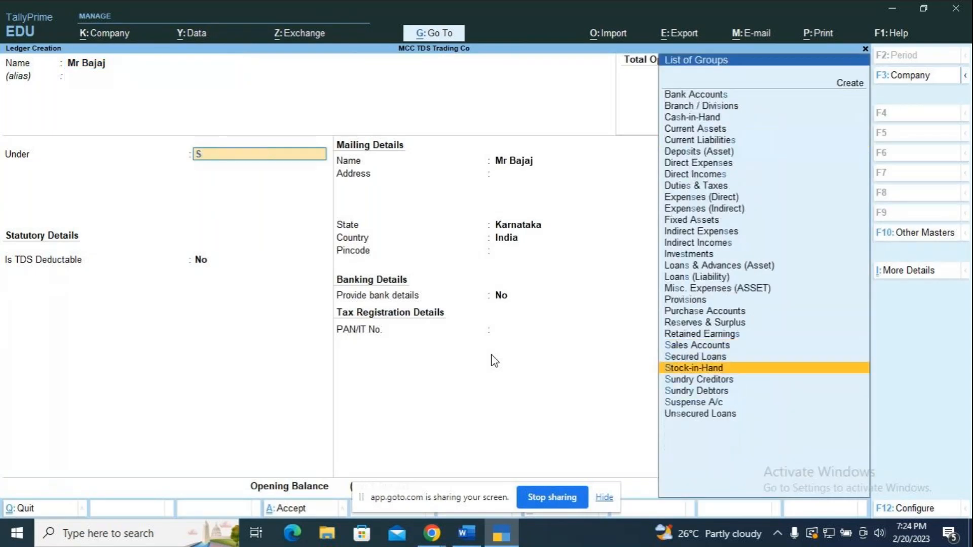
pyautogui.press('Return')
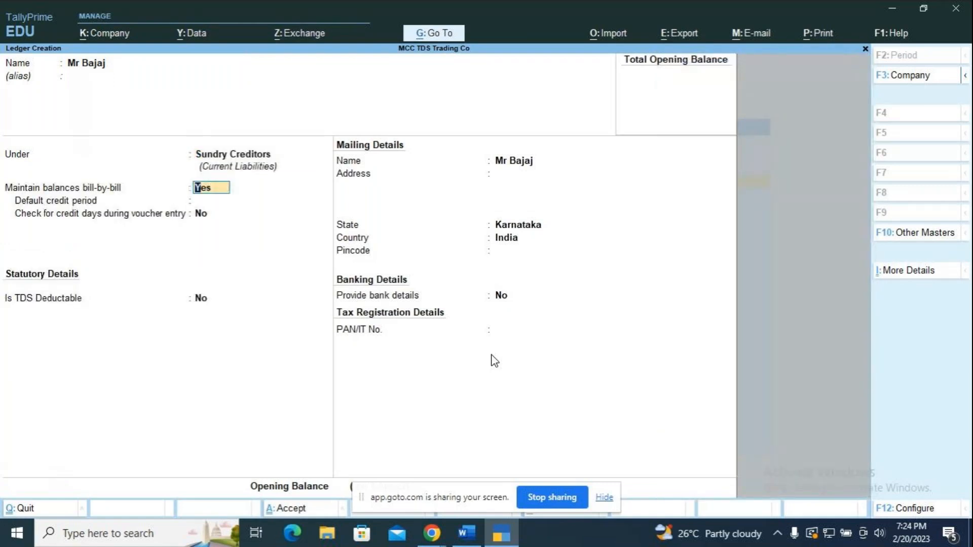
pyautogui.press('Return')
pyautogui.press('Return')
pyautogui.press('Return')
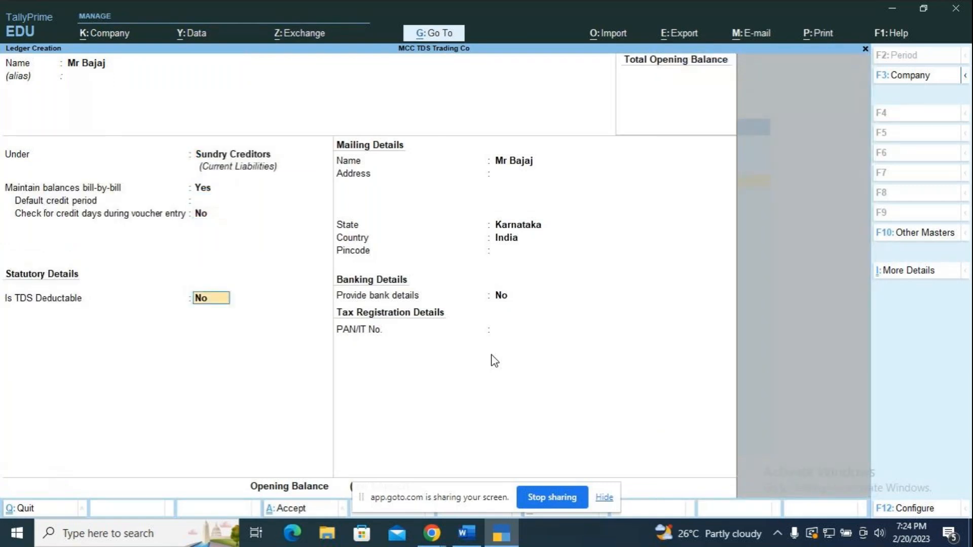
# Make the creditor ledger TDS deductable with deductee type Individual/HUF - Resident, following the Word notes, and set Deduct TDS in Same Voucher to Yes
pyautogui.write('y')
pyautogui.press('Return')
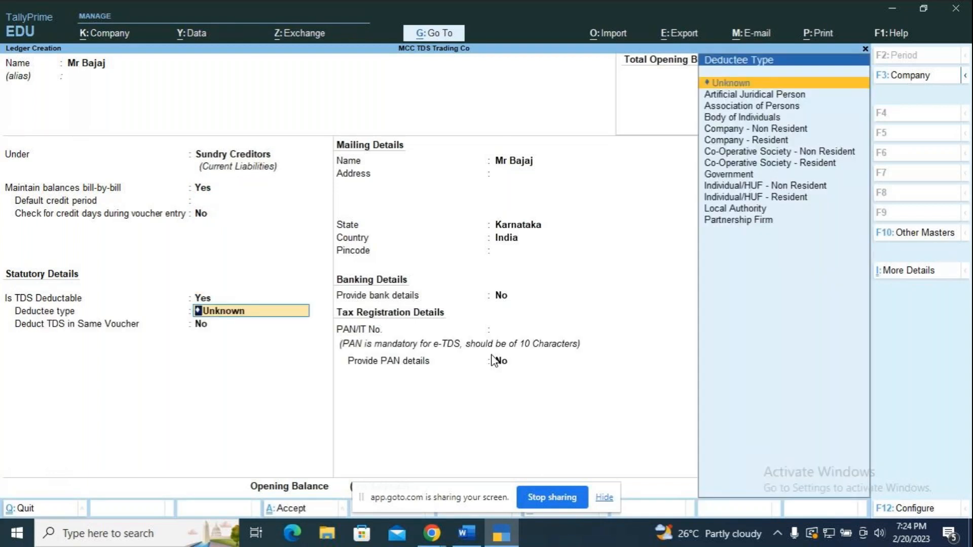
pyautogui.hotkey('alt', 'Tab')
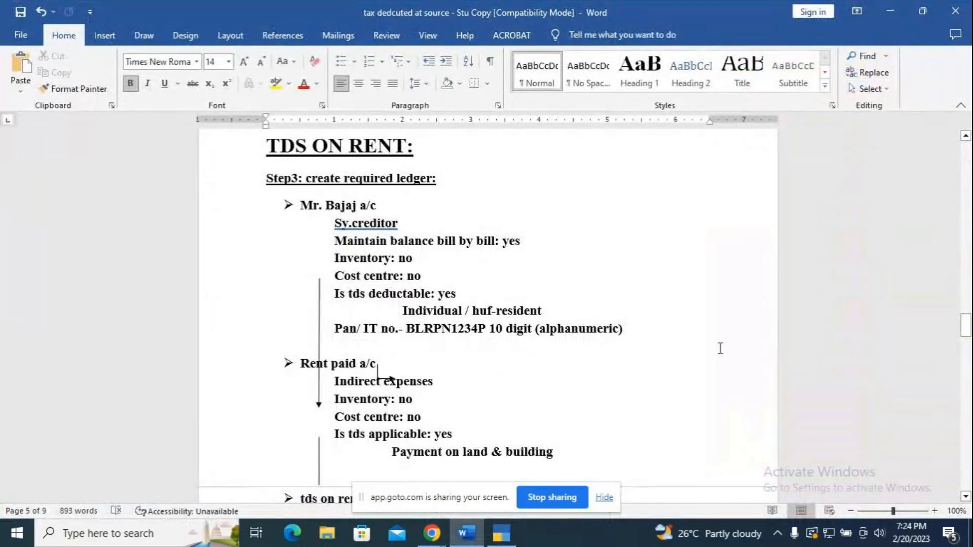
pyautogui.hotkey('alt', 'Tab')
pyautogui.press('Down')
pyautogui.press('Down')
pyautogui.press('Down')
pyautogui.press('Down')
pyautogui.press('Down')
pyautogui.press('Down')
pyautogui.press('Down')
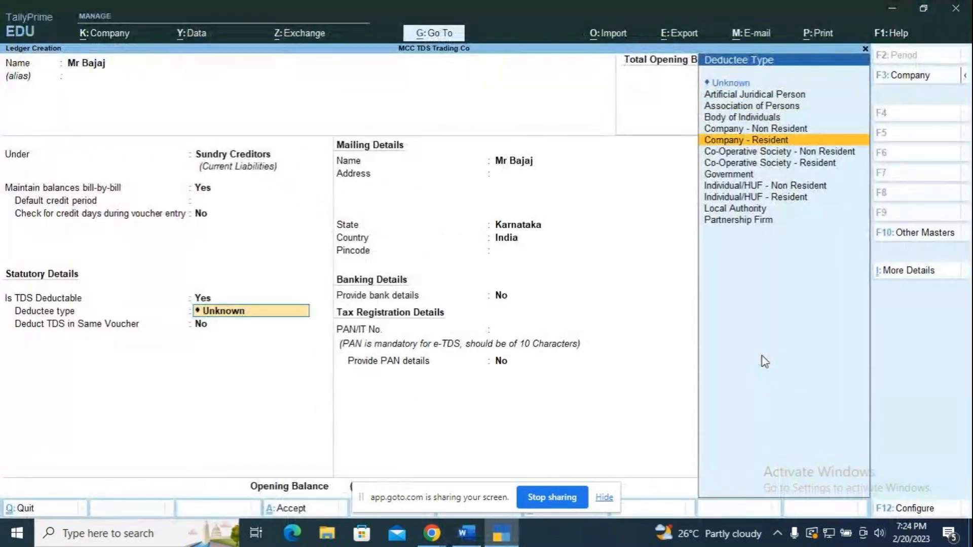
pyautogui.press('Down')
pyautogui.press('Down')
pyautogui.press('Down')
pyautogui.press('Return')
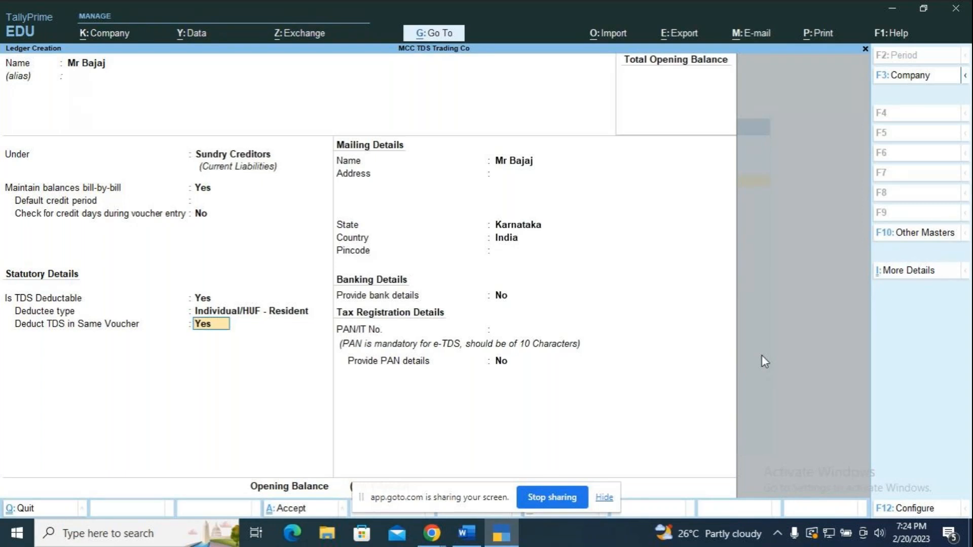
# Recheck the creditor's settings in the Word notes and accept the ledger's default mailing and banking details
pyautogui.hotkey('alt', 'Tab')
pyautogui.hotkey('alt', 'Tab')
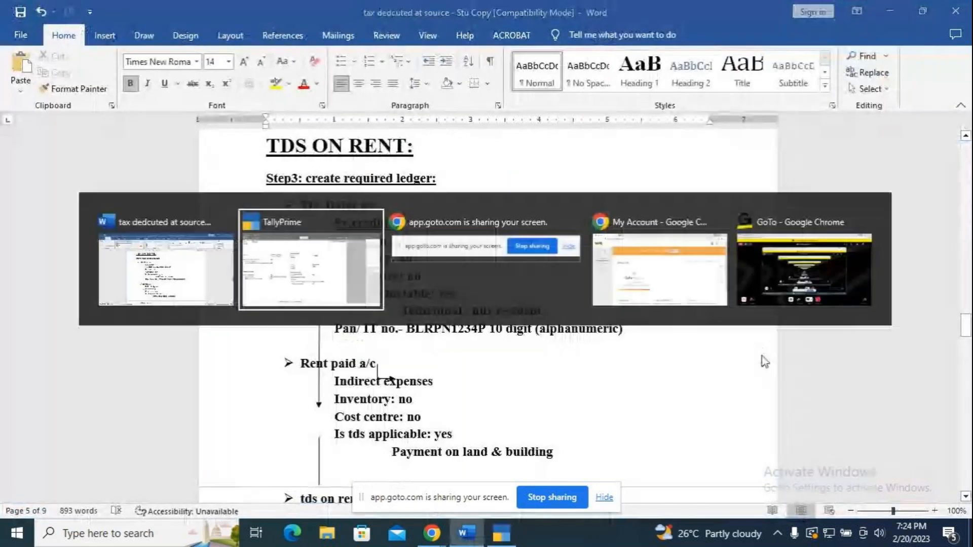
pyautogui.press('Return')
pyautogui.press('Return')
pyautogui.press('Return')
pyautogui.press('Return')
pyautogui.press('Return')
pyautogui.press('Return')
# Enter the creditor's PAN/IT number from the Word notes, keep Provide PAN details at No and save the ledger
pyautogui.hotkey('alt', 'Tab')
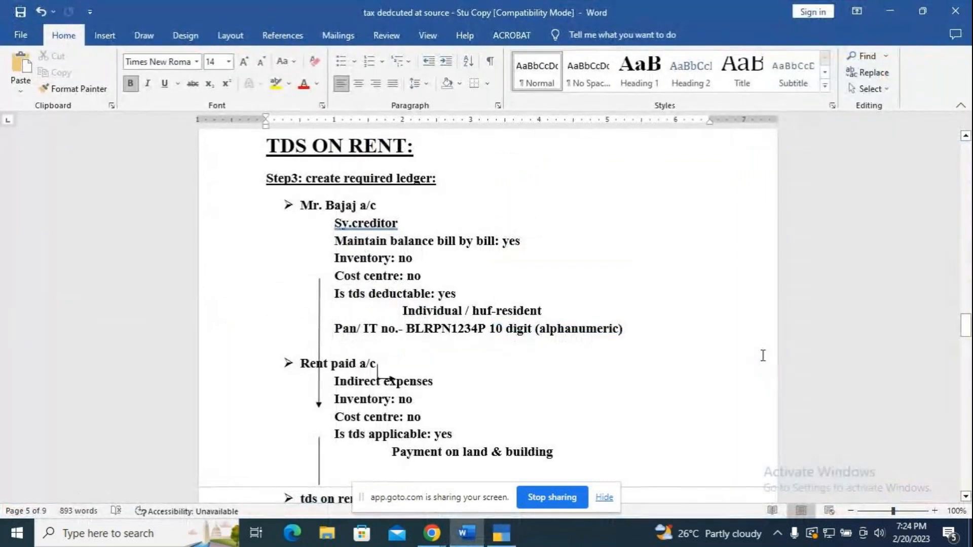
pyautogui.hotkey('alt', 'Tab')
pyautogui.write('BL')
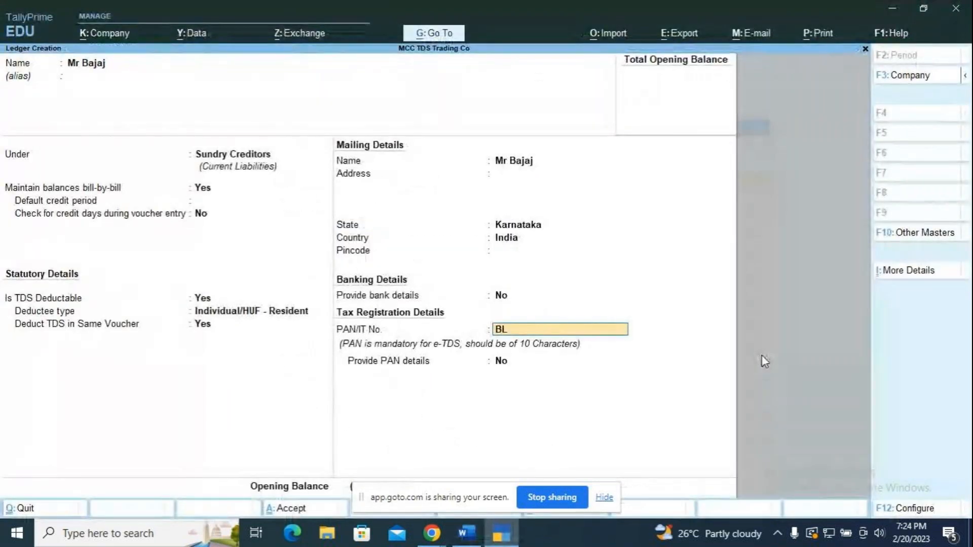
pyautogui.write('RPN1234P')
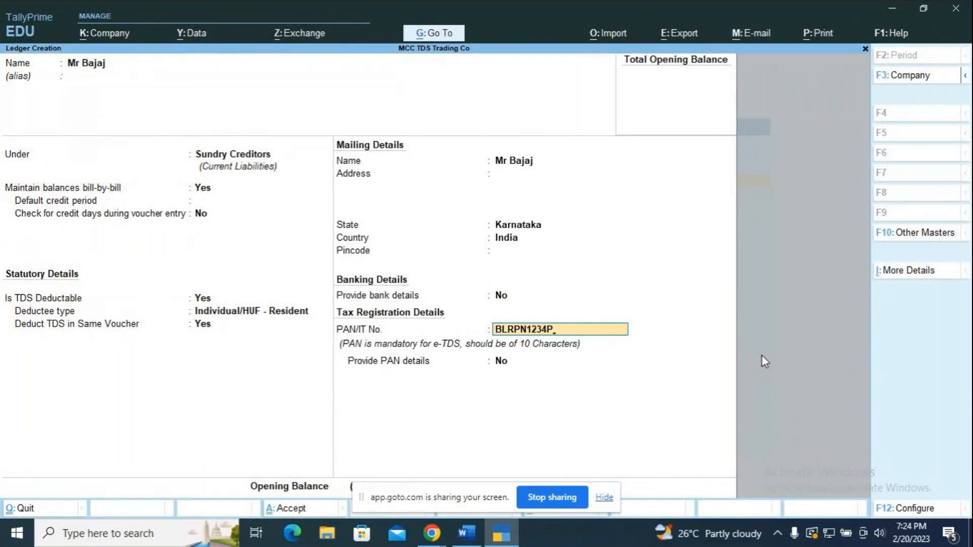
pyautogui.press('Return')
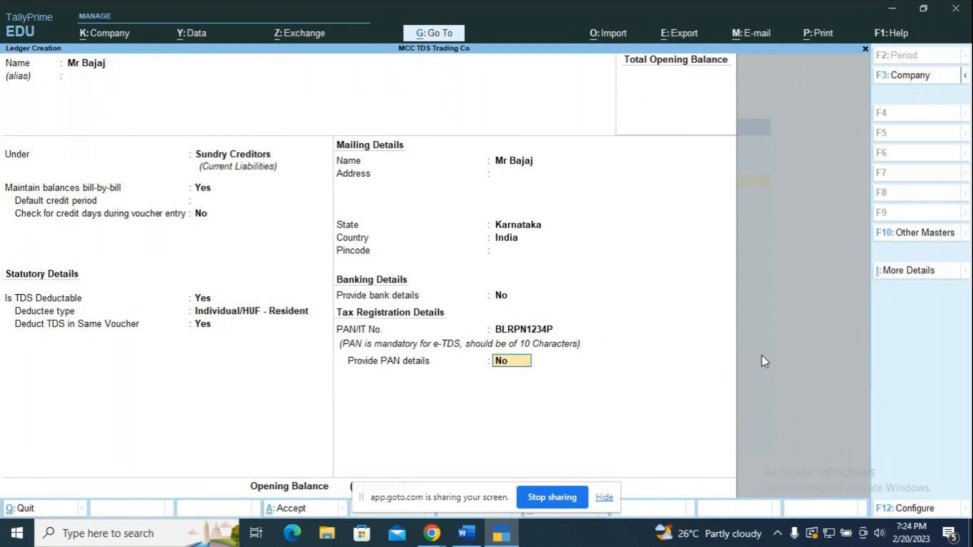
pyautogui.press('Return')
pyautogui.press('Return')
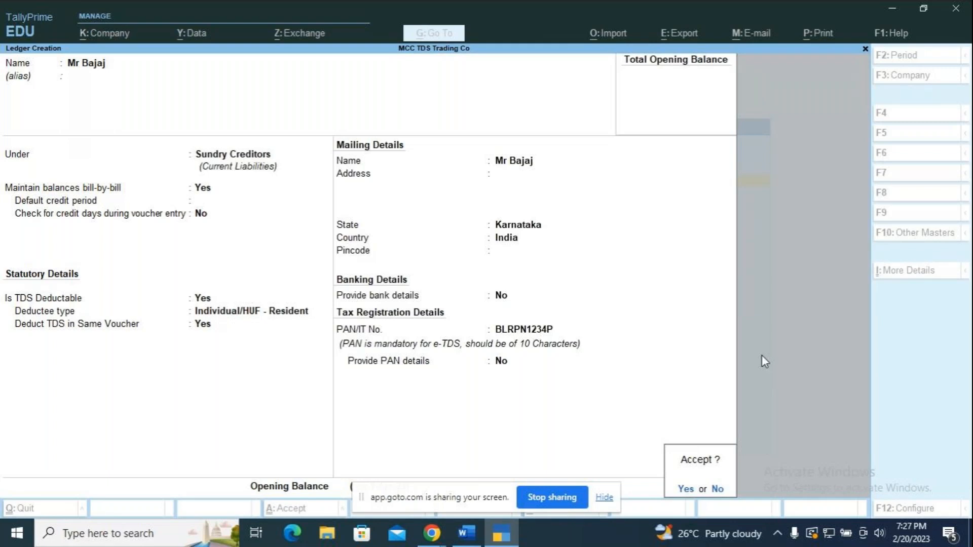
pyautogui.press('y')
# Consult the rent ledger settings in the Word notes and name the new ledger Rent Paid A/c without an alias
pyautogui.hotkey('alt', 'Tab')
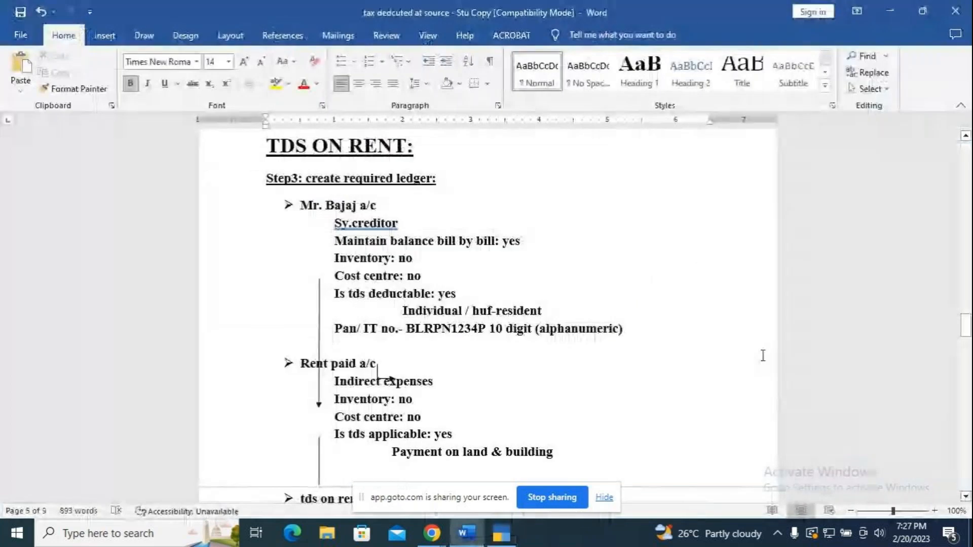
pyautogui.scroll(-1, 467, 369)
pyautogui.scroll(-3, 467, 368)
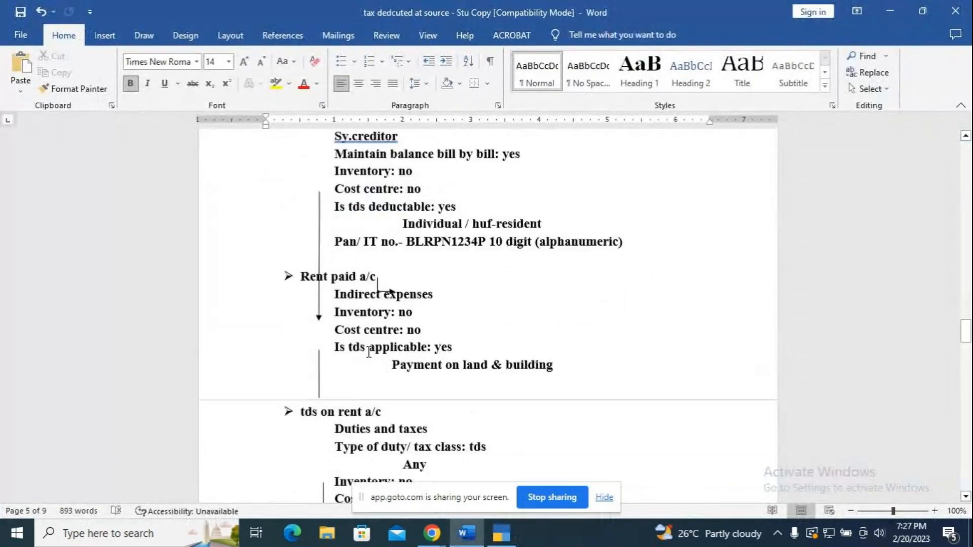
pyautogui.hotkey('alt', 'Tab')
pyautogui.write('Ren')
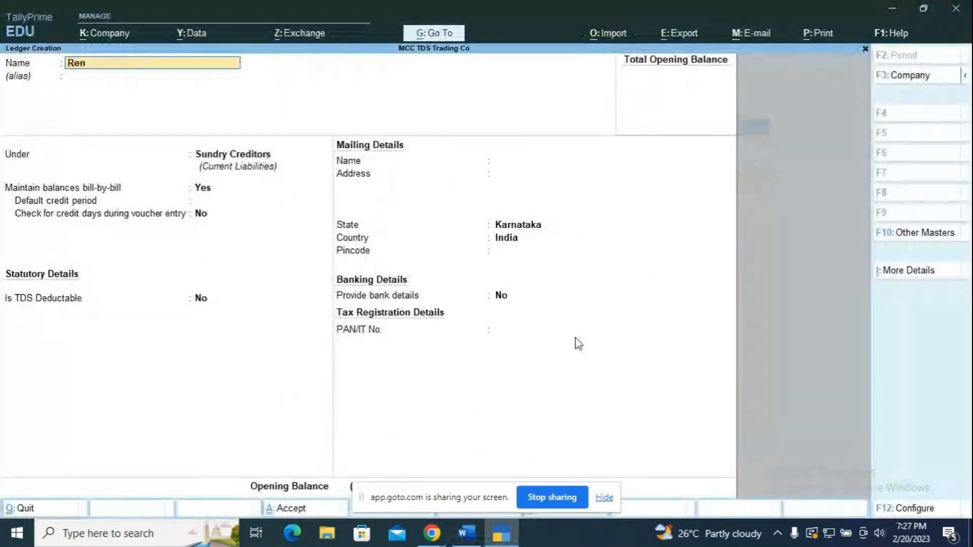
pyautogui.write('t Paid A/c')
pyautogui.press('Return')
pyautogui.press('Return')
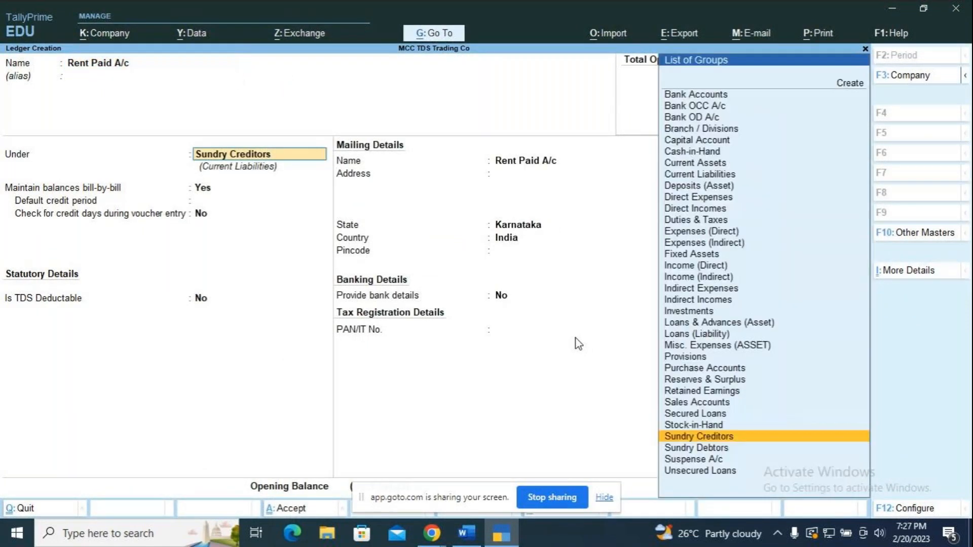
# Place the Rent Paid A/c ledger under Indirect Expenses and keep its ledger type as Not Applicable
pyautogui.write('Ind')
pyautogui.press('Down')
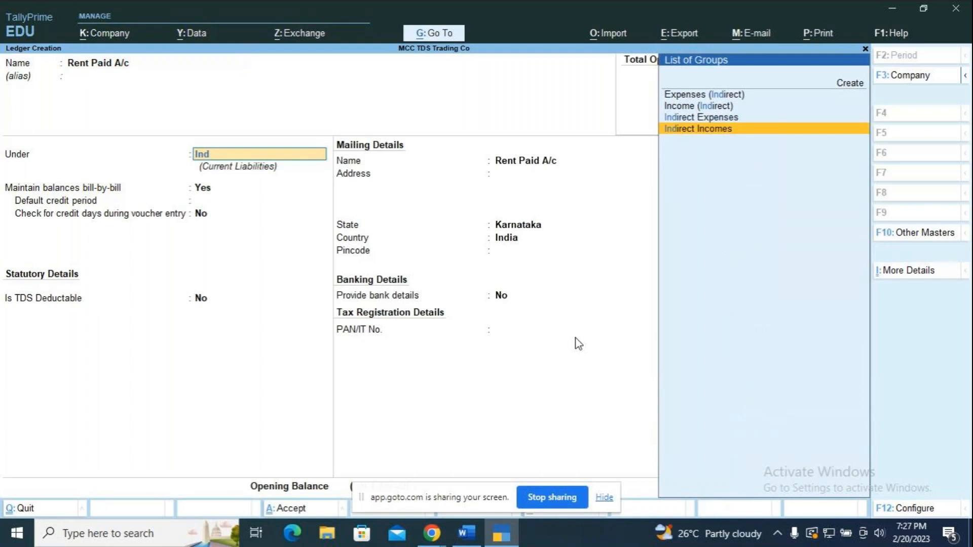
pyautogui.press('Up')
pyautogui.press('Return')
pyautogui.press('Return')
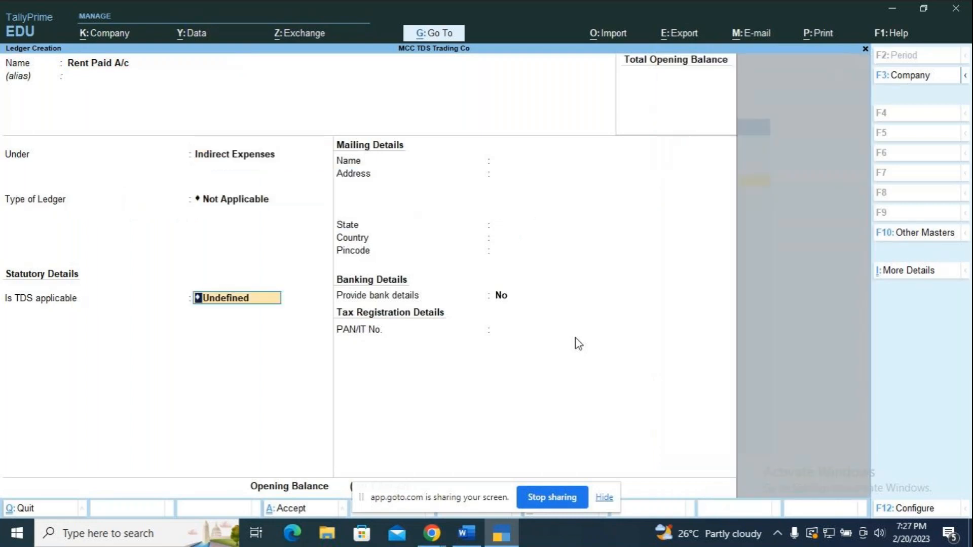
# Set TDS to Applicable for the Rent Paid A/c ledger
pyautogui.press('BackSpace')
pyautogui.press('Up')
pyautogui.press('Up')
pyautogui.press('Up')
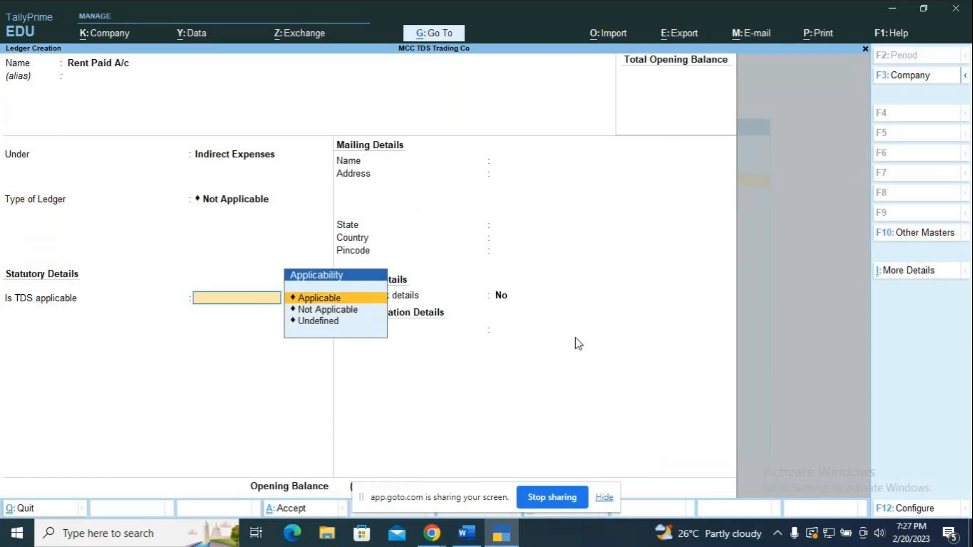
pyautogui.press('Return')
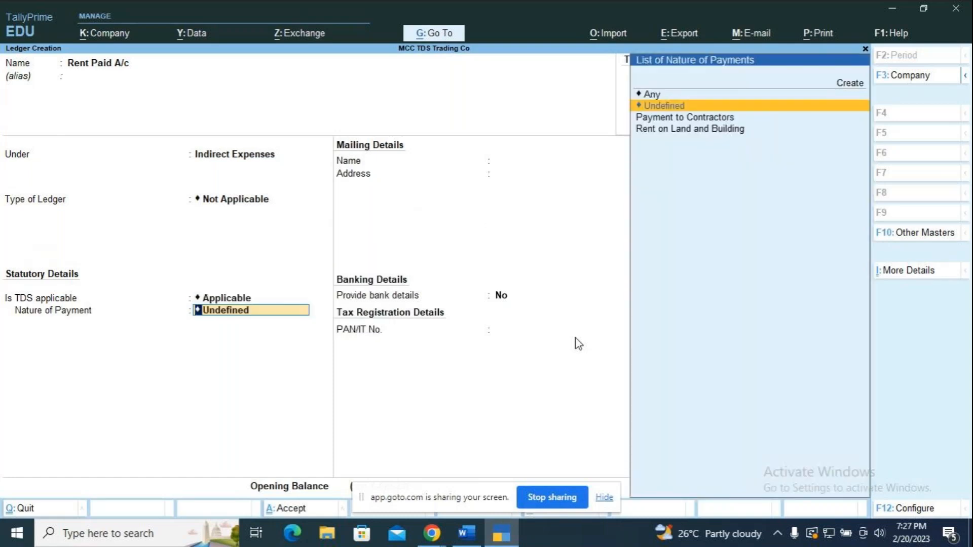
# Assign Rent on Land and Building as the nature of payment for Rent Paid A/c and save the ledger
pyautogui.press('Down')
pyautogui.press('Down')
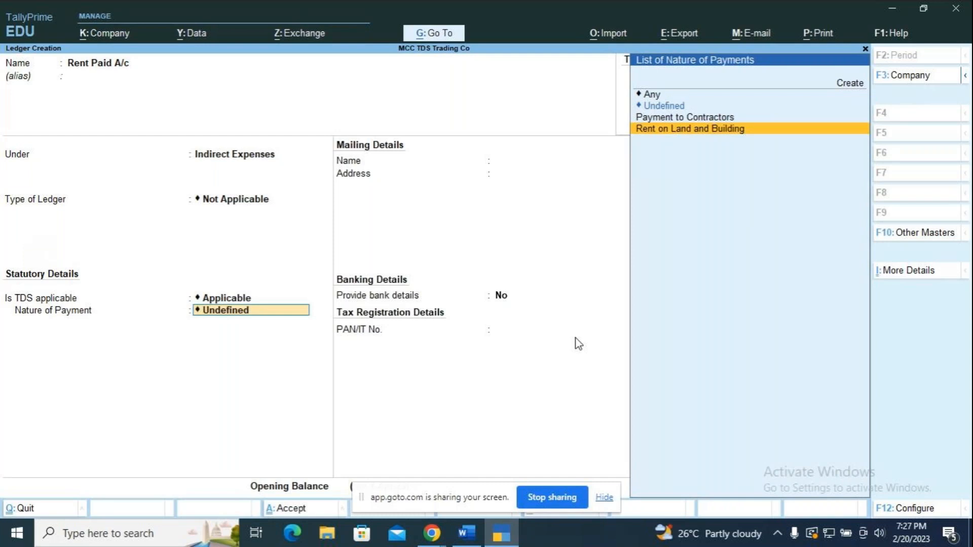
pyautogui.press('Return')
pyautogui.press('Return')
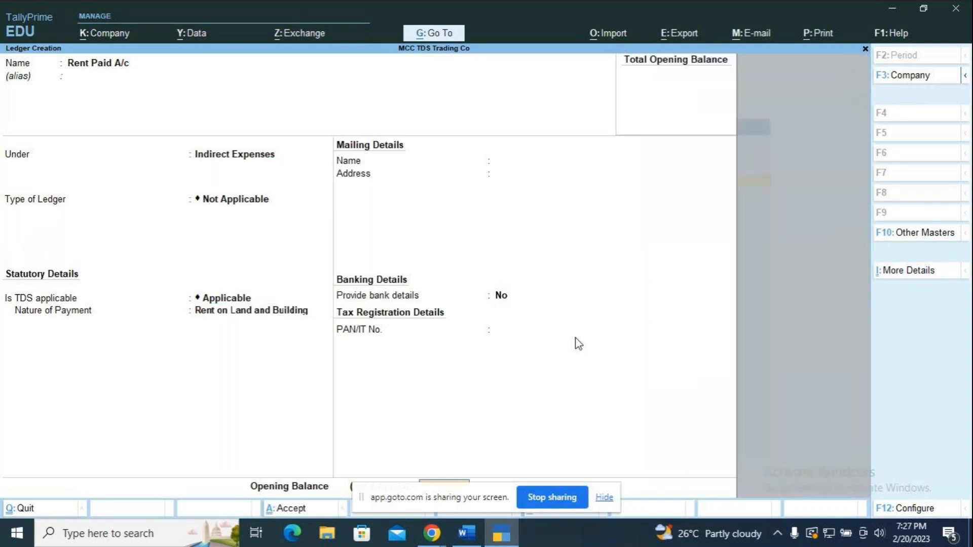
pyautogui.press('Return')
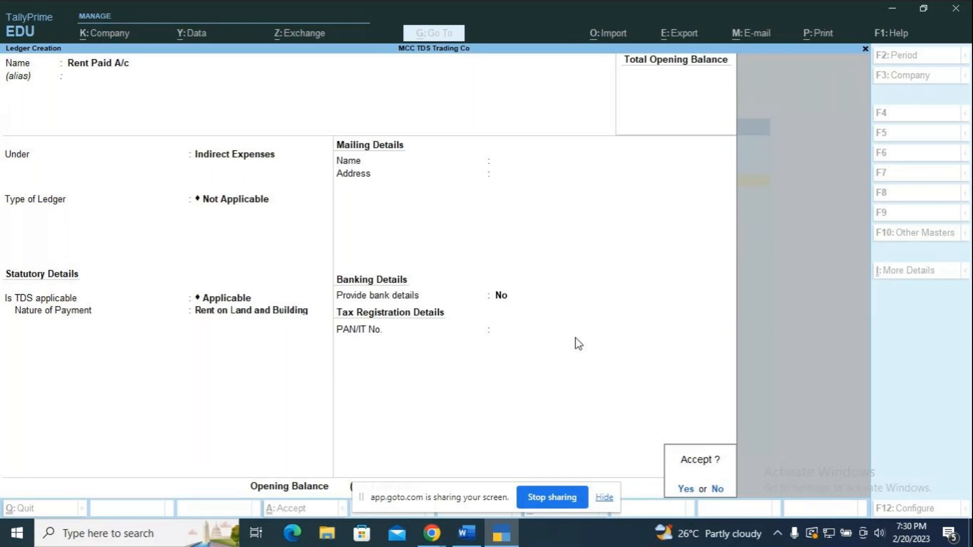
pyautogui.press('Return')
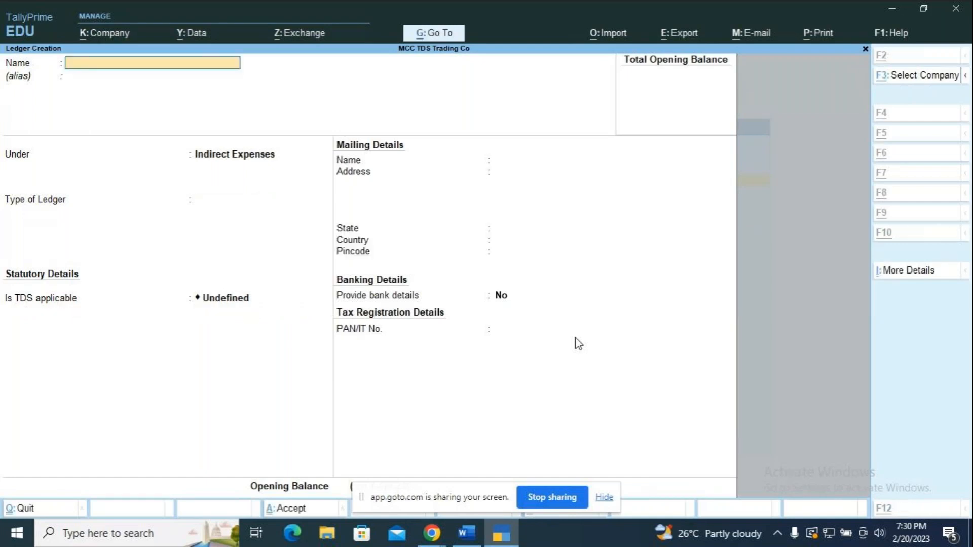
# Check the Word notes for the TDS ledger and name the new ledger TDS on Rent without an alias
pyautogui.hotkey('alt', 'Tab')
pyautogui.scroll(-5, 426, 328)
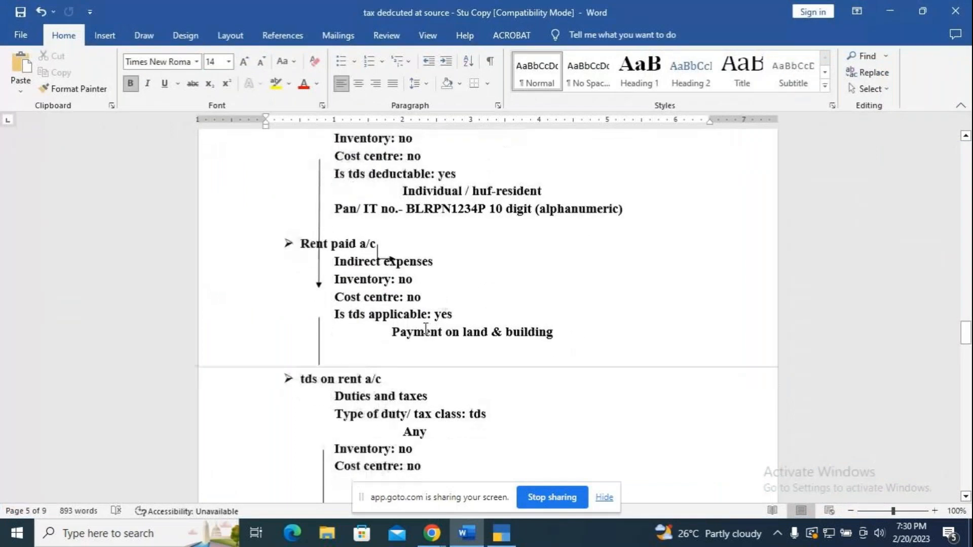
pyautogui.hotkey('alt', 'Tab')
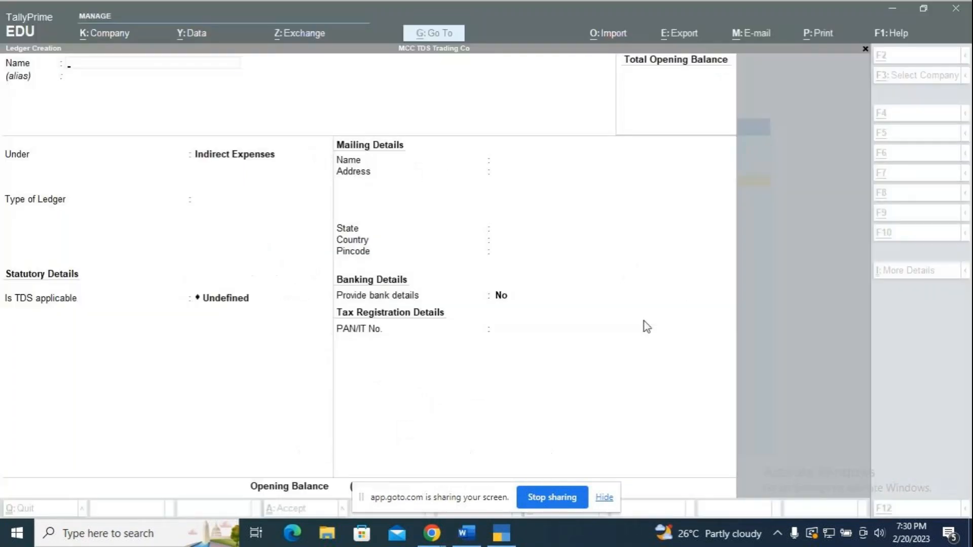
pyautogui.write('T')
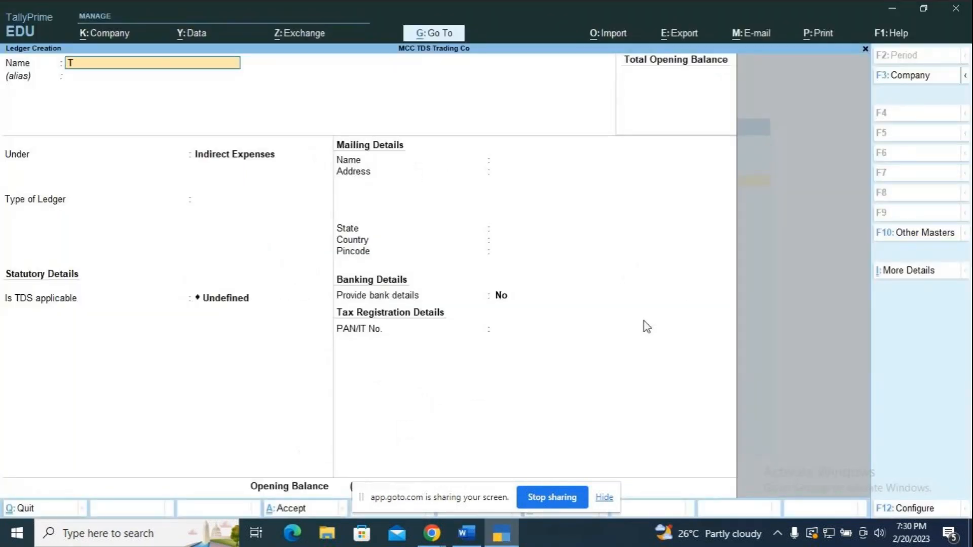
pyautogui.write('DS on Rent')
pyautogui.press('Return')
pyautogui.press('Return')
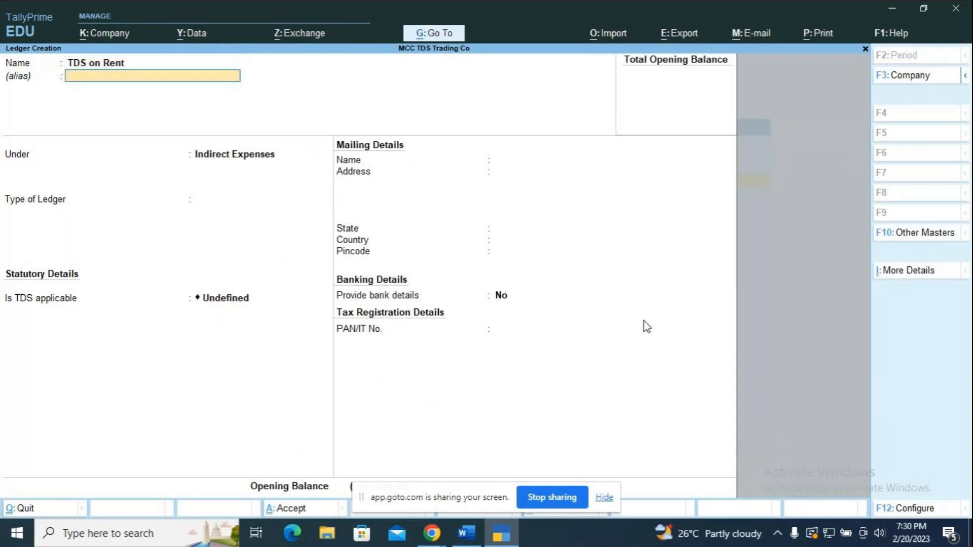
# Place the TDS on Rent ledger under Duties & Taxes and set its type of duty/tax to TDS
pyautogui.write('d')
pyautogui.press('Down')
pyautogui.press('Down')
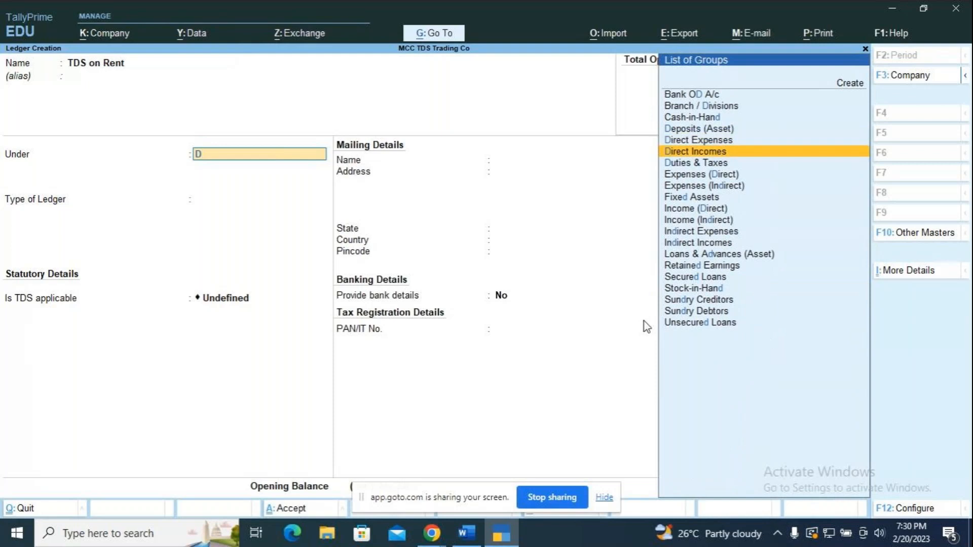
pyautogui.press('Return')
pyautogui.press('Down')
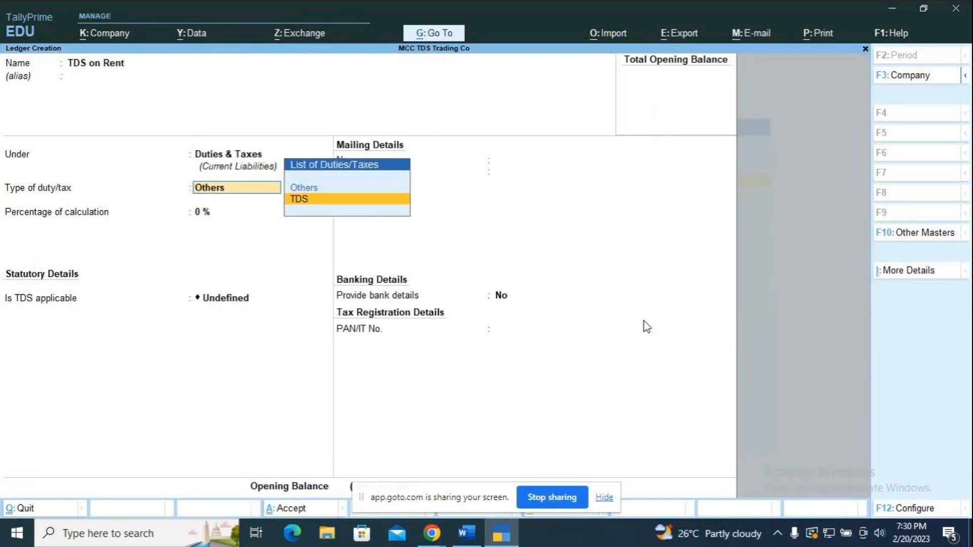
pyautogui.press('Return')
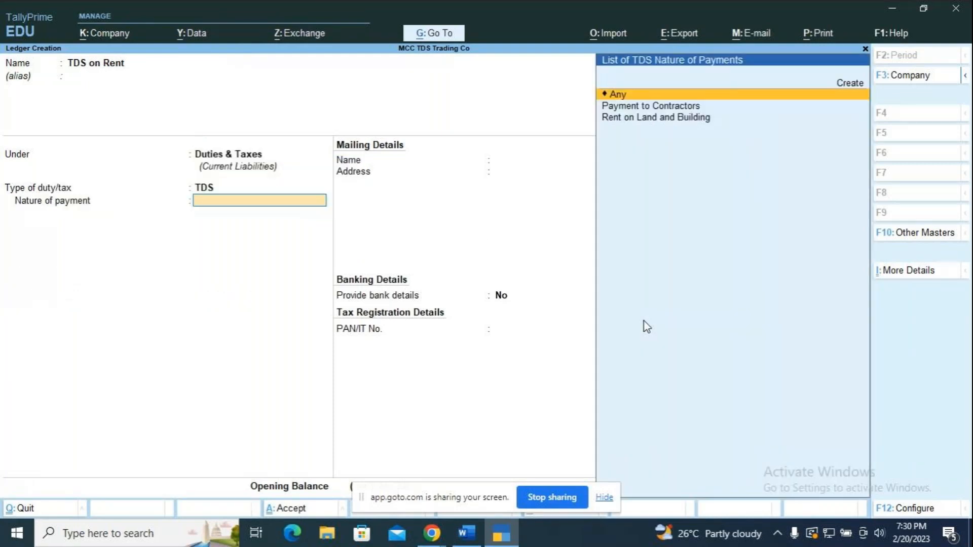
# Assign Rent on Land and Building as the nature of payment for TDS on Rent and save the ledger
pyautogui.press('Down')
pyautogui.press('Down')
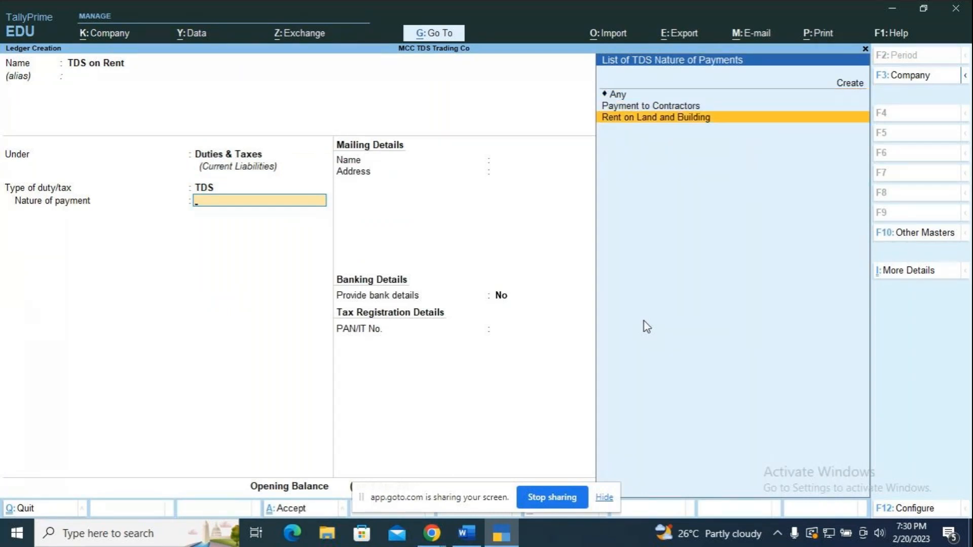
pyautogui.press('Return')
pyautogui.press('Return')
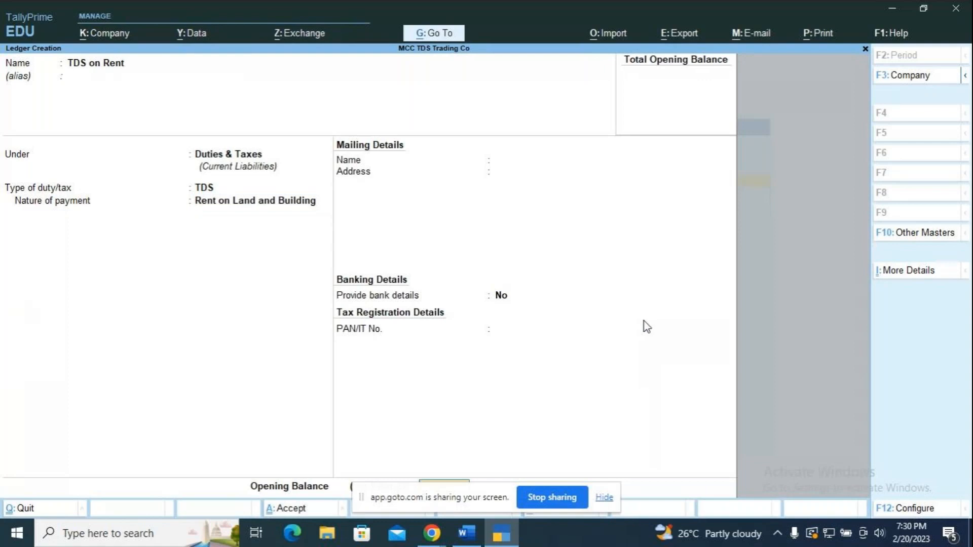
pyautogui.press('Return')
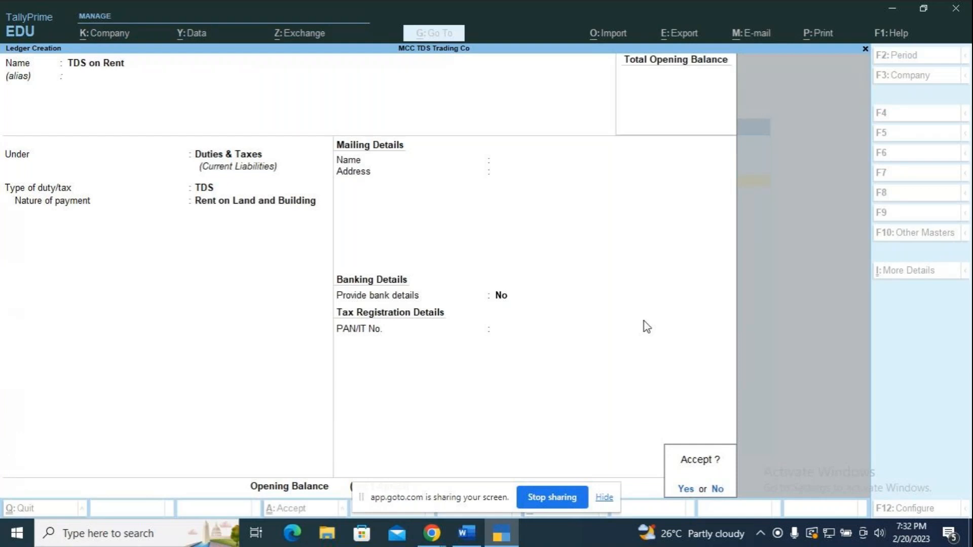
pyautogui.press('Return')
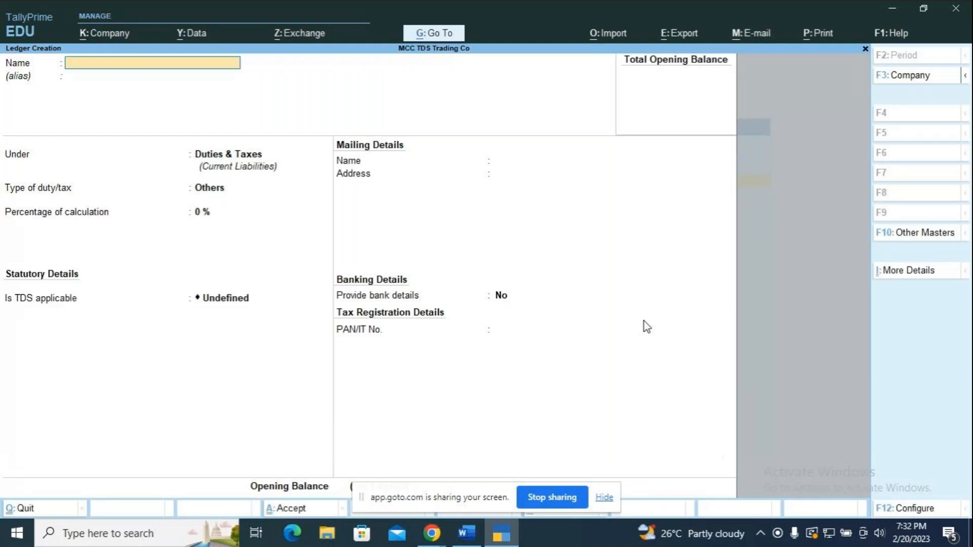
# Review the Step 4 journal entry in the Word notes, then start a new journal voucher in TallyPrime
pyautogui.hotkey('alt', 'Tab')
pyautogui.scroll(-1, 628, 294)
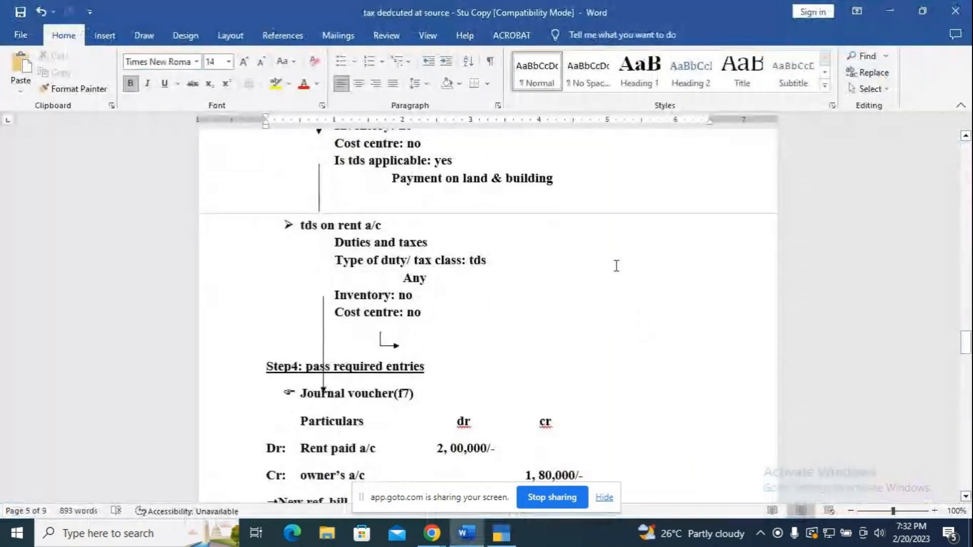
pyautogui.scroll(-3, 537, 273)
pyautogui.scroll(-2, 532, 275)
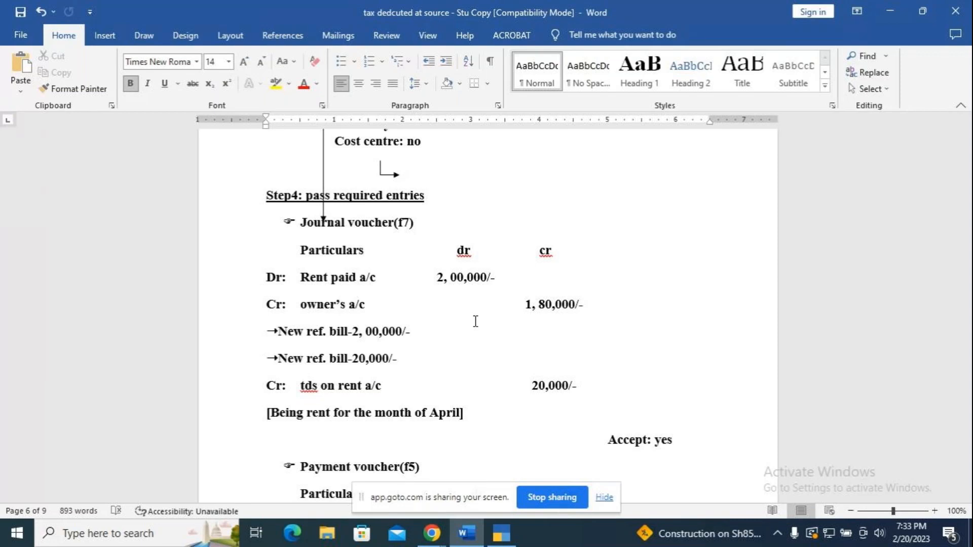
pyautogui.hotkey('alt', 'Tab')
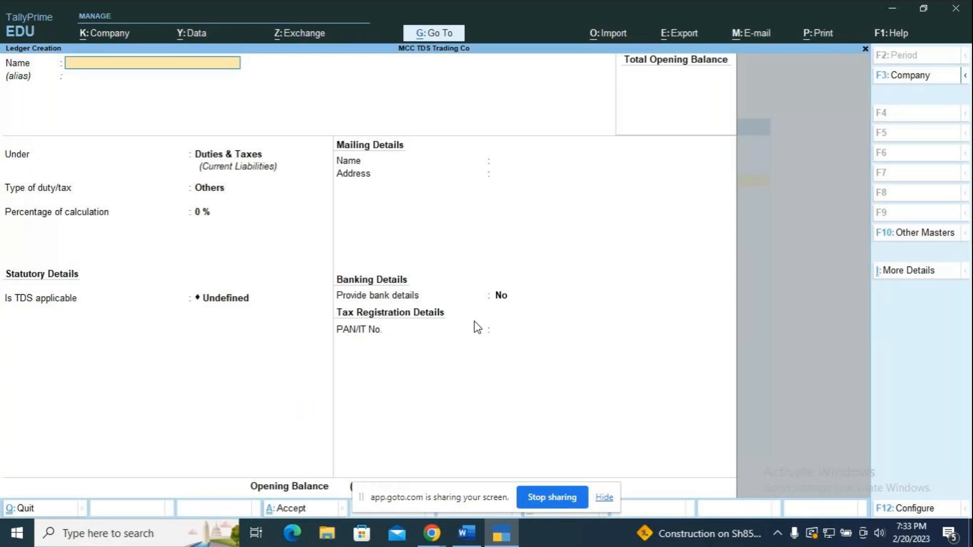
pyautogui.press('Escape')
pyautogui.press('Escape')
pyautogui.press('Down')
pyautogui.press('Down')
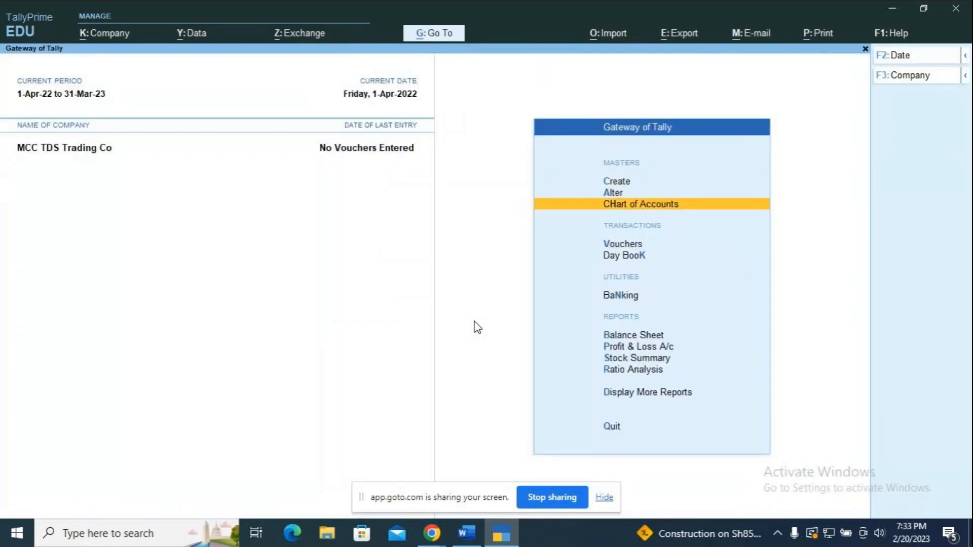
pyautogui.press('Down')
pyautogui.press('Return')
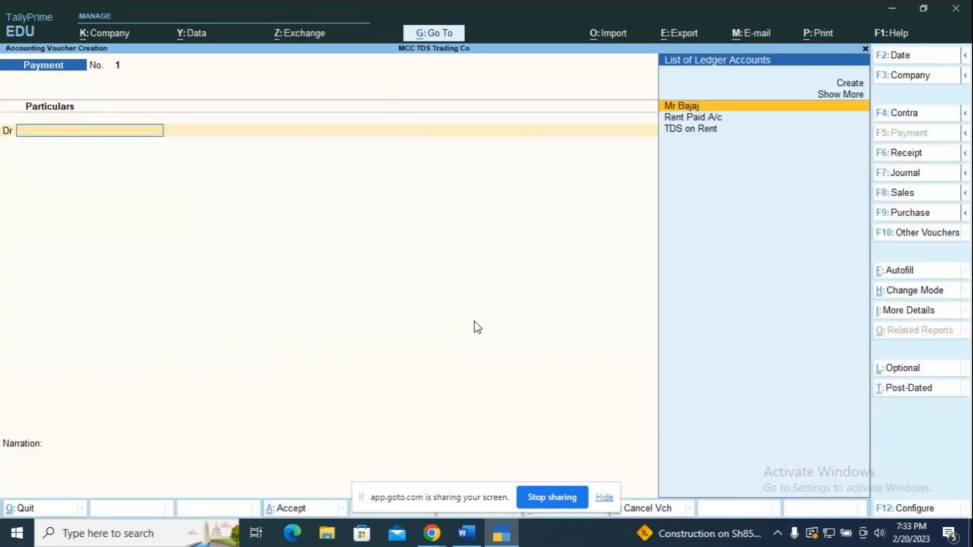
pyautogui.press('F7')
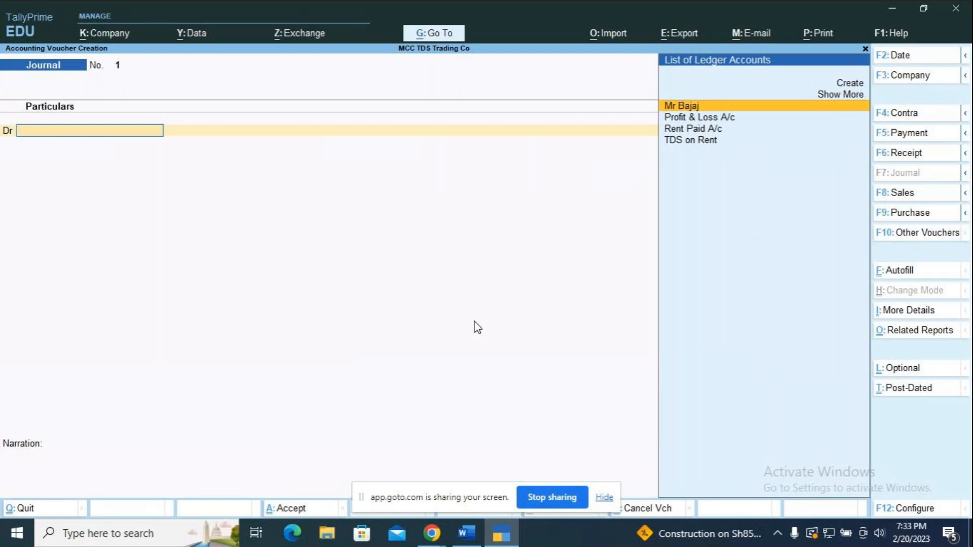
# Set the journal voucher date to 1-Aug-22
pyautogui.press('F2')
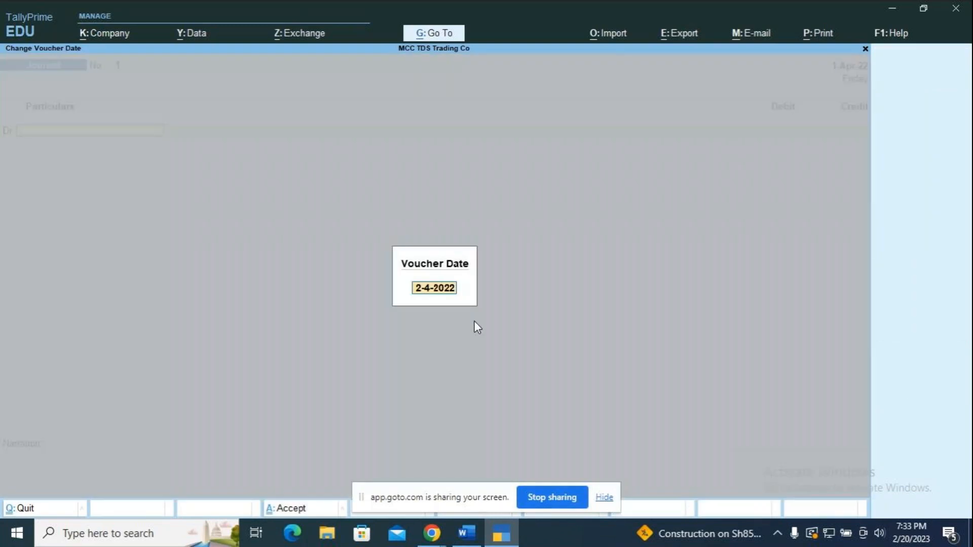
pyautogui.write('31')
pyautogui.write('7')
pyautogui.press('BackSpace')
pyautogui.press('BackSpace')
pyautogui.press('BackSpace')
pyautogui.press('BackSpace')
pyautogui.write('1.8')
pyautogui.press('Return')
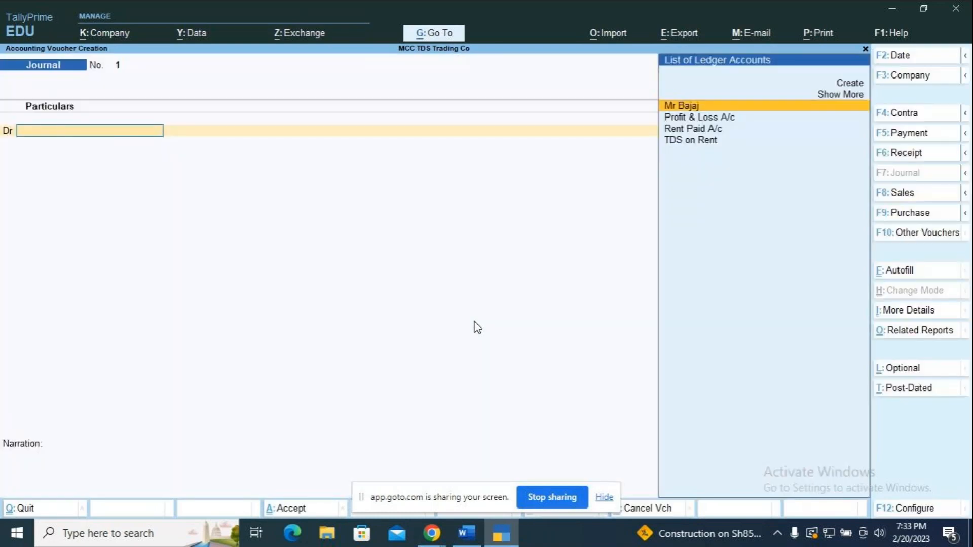
# Check the journal entry in the Word notes and debit Rent Paid A/c with 2,00,000 in the voucher
pyautogui.press('alt')
pyautogui.hotkey('alt', 'Tab')
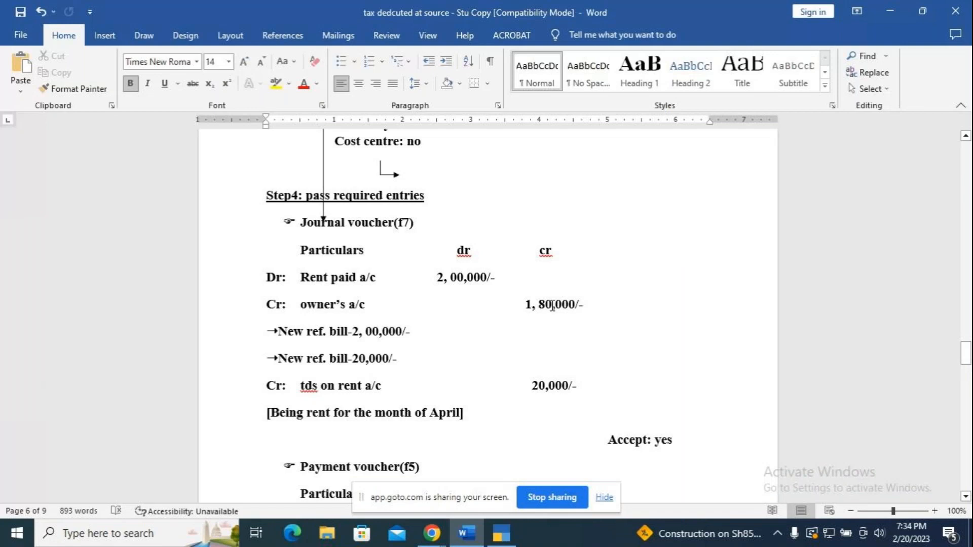
pyautogui.hotkey('alt', 'Tab')
pyautogui.hotkey('alt', 'Tab')
pyautogui.hotkey('alt', 'Tab')
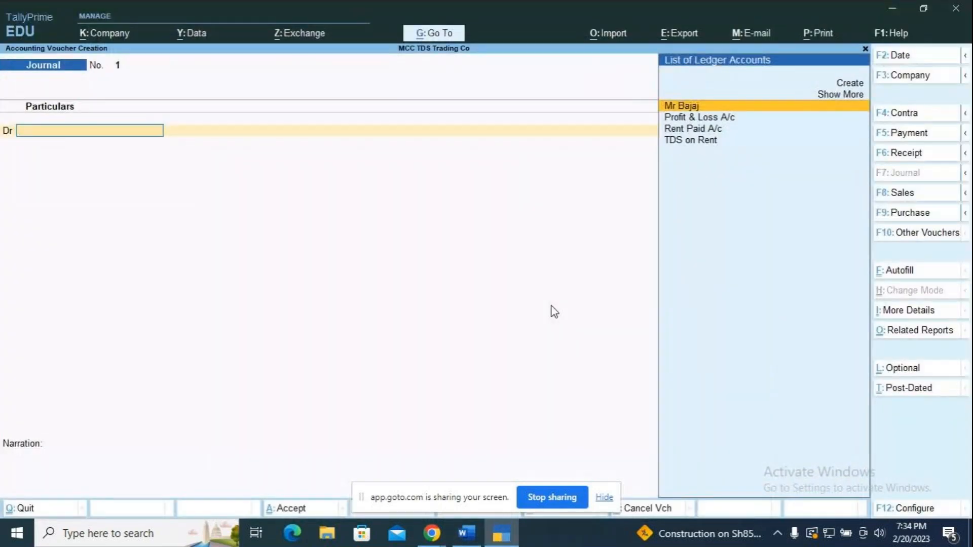
pyautogui.press('Up')
pyautogui.press('Up')
pyautogui.press('Return')
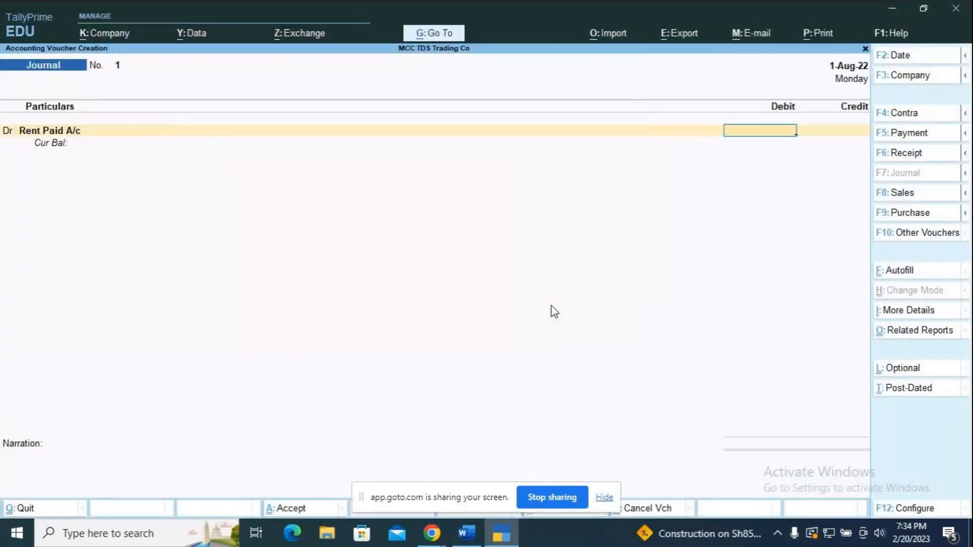
pyautogui.write('200000')
pyautogui.press('Return')
# Add the creditor's ledger as a second Dr line with a bill-wise New Ref named 1 for 2,00,000 Cr
pyautogui.write('d')
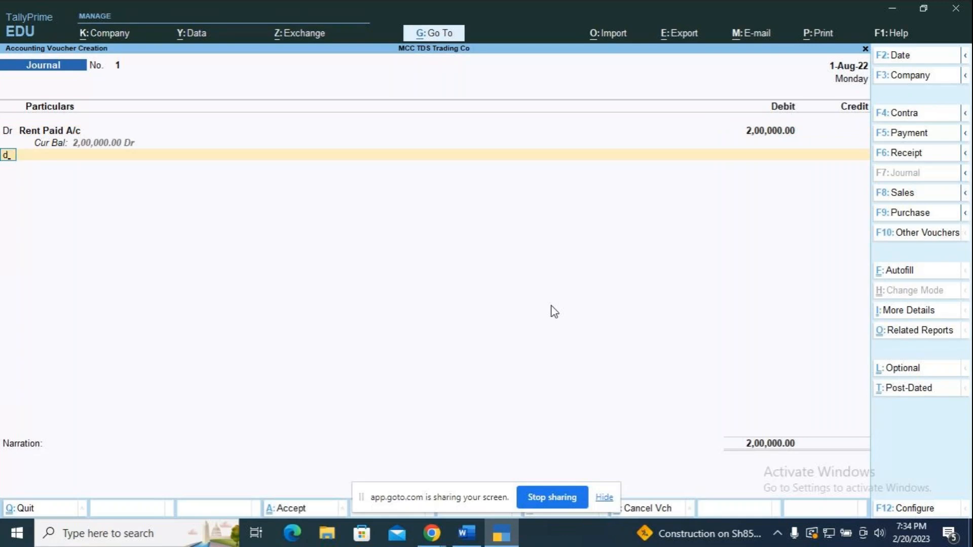
pyautogui.press('Return')
pyautogui.press('Return')
pyautogui.press('Return')
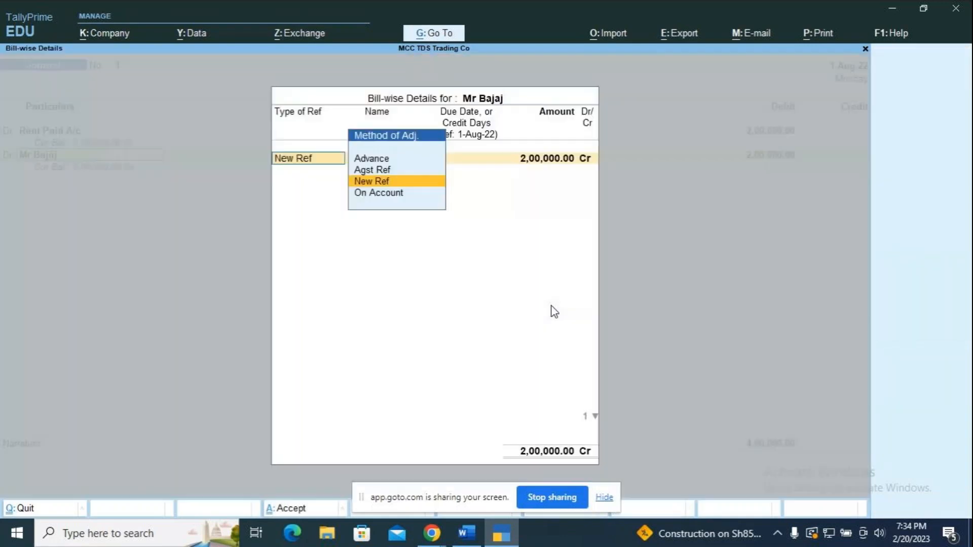
pyautogui.press('Return')
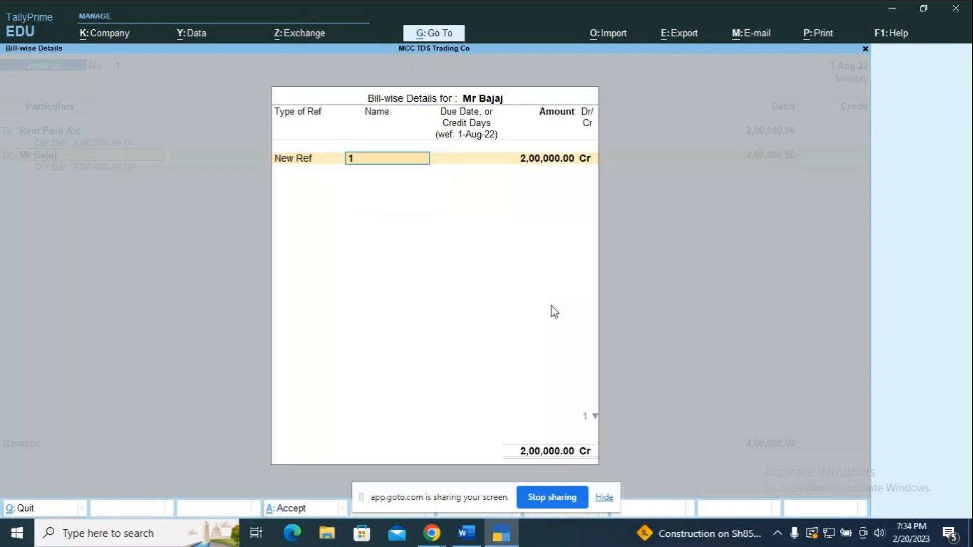
pyautogui.hotkey('alt', 'Tab')
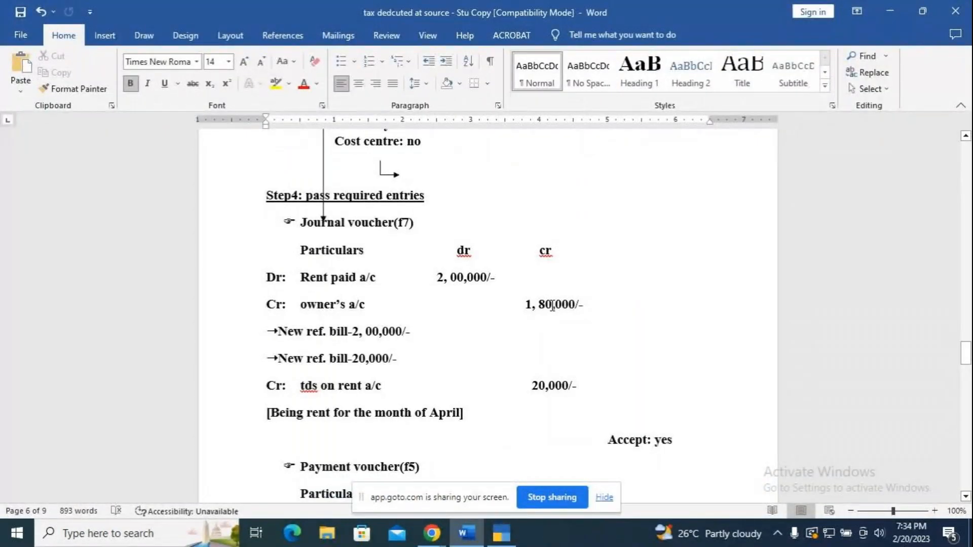
pyautogui.hotkey('alt', 'Tab')
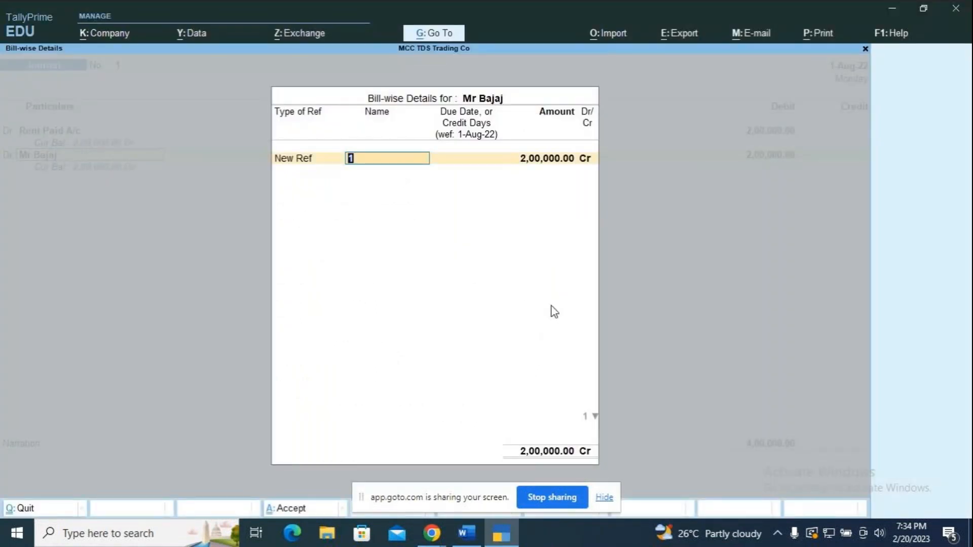
pyautogui.press('Return')
pyautogui.press('Return')
pyautogui.press('Return')
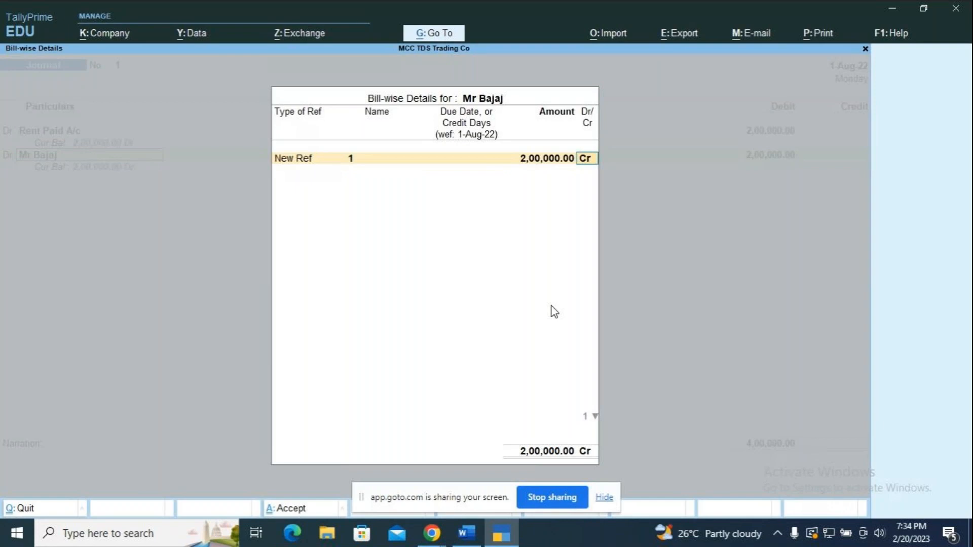
pyautogui.press('Return')
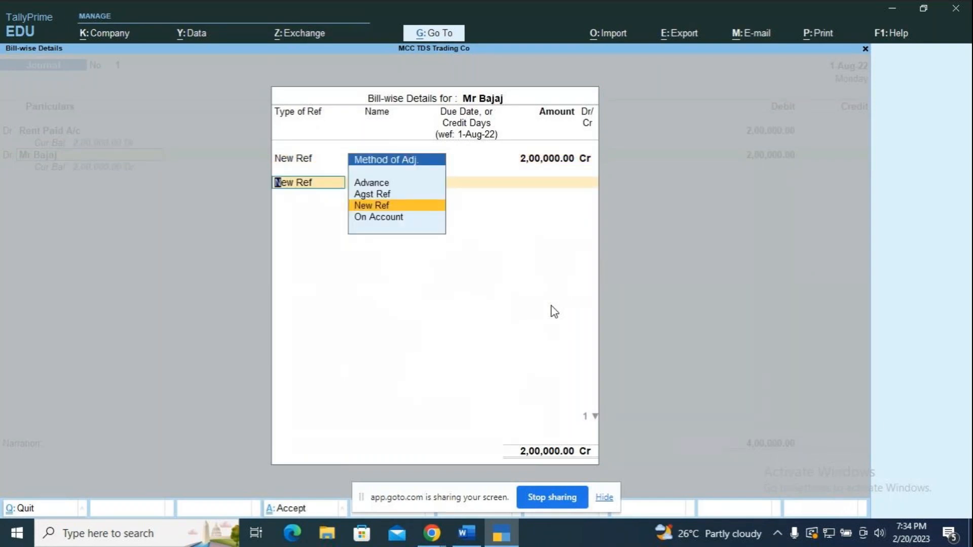
# Add a second New Ref named Tax without a due date to the creditor's bill-wise details
pyautogui.press('Return')
pyautogui.write('T')
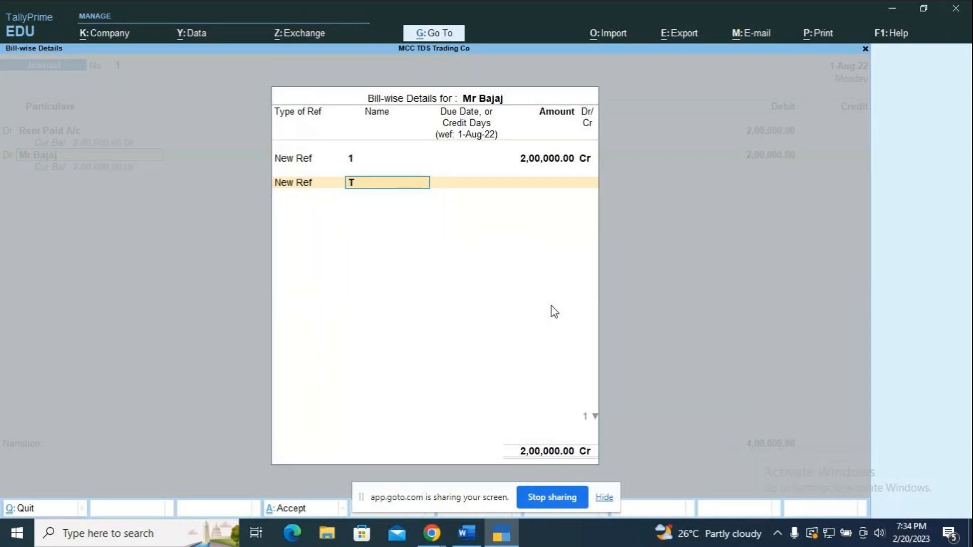
pyautogui.write('ax')
pyautogui.press('Return')
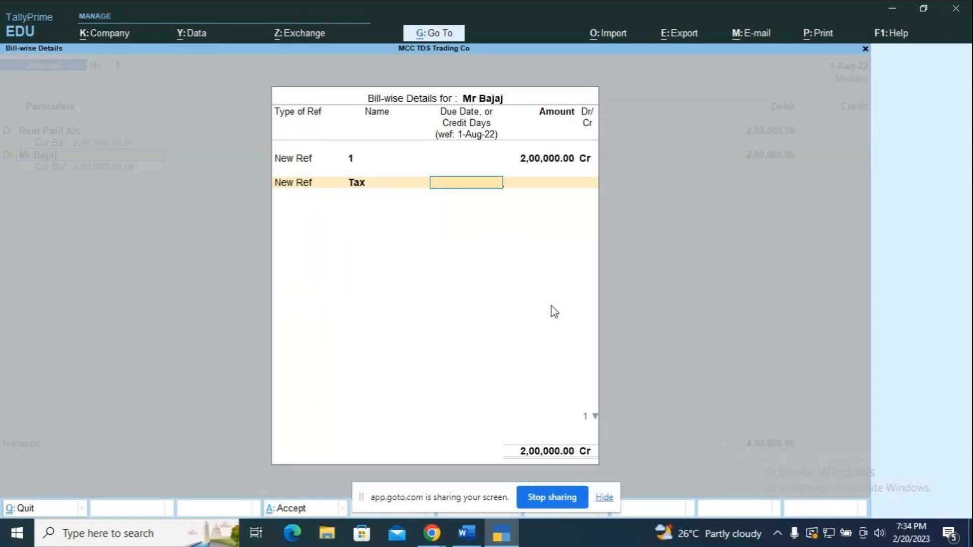
pyautogui.press('Return')
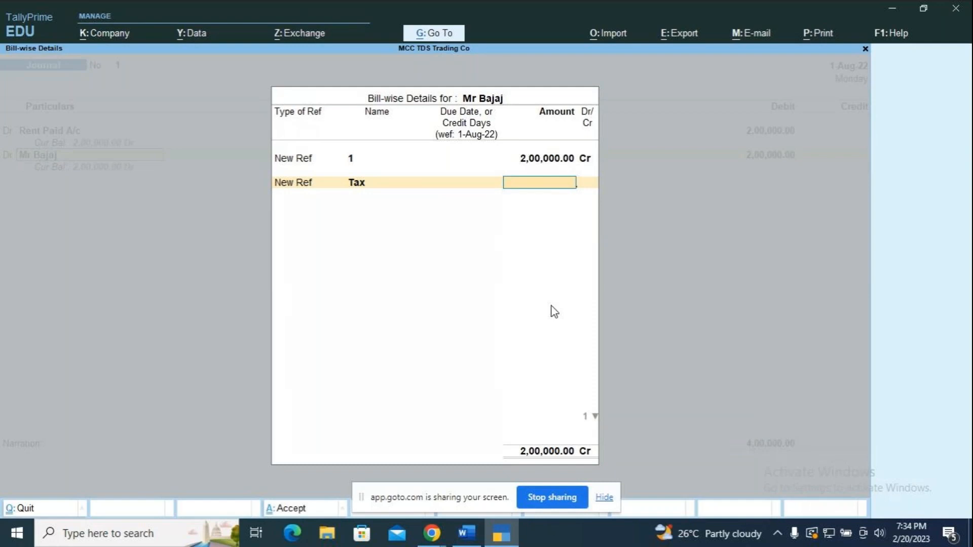
# Back out of the creditor's bill-wise details to the creditor line of the journal voucher
pyautogui.press('BackSpace')
pyautogui.press('BackSpace')
pyautogui.press('BackSpace')
pyautogui.press('BackSpace')
pyautogui.press('BackSpace')
pyautogui.press('BackSpace')
pyautogui.press('BackSpace')
pyautogui.press('BackSpace')
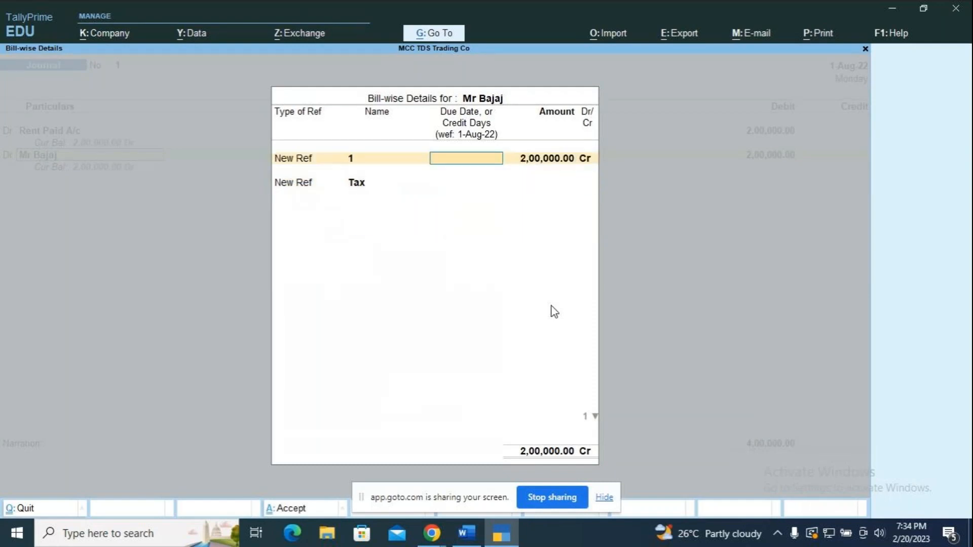
pyautogui.press('BackSpace')
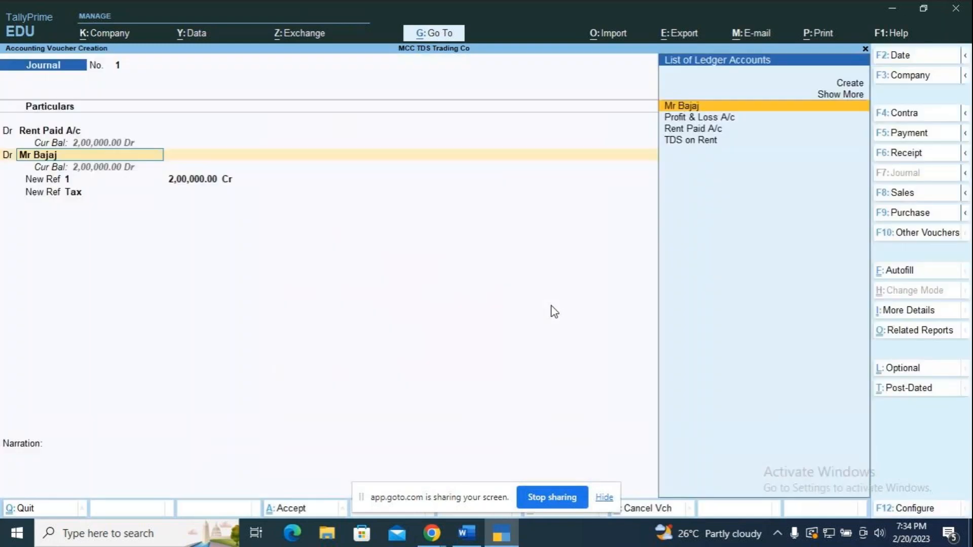
# Set the creditor's bill reference 1 to 1,80,000 Dr and keep the second New Ref named Tax
pyautogui.press('Return')
pyautogui.press('Return')
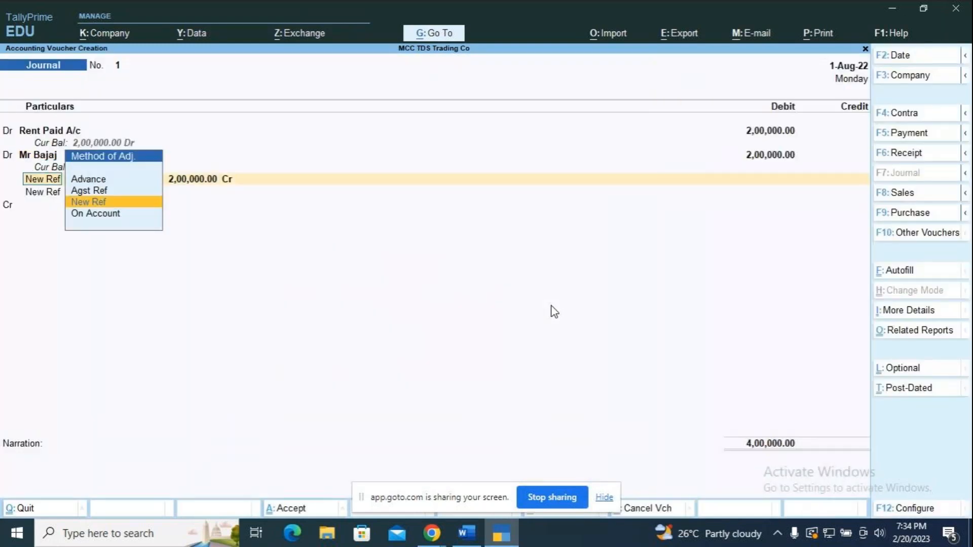
pyautogui.press('Return')
pyautogui.press('Return')
pyautogui.write('1')
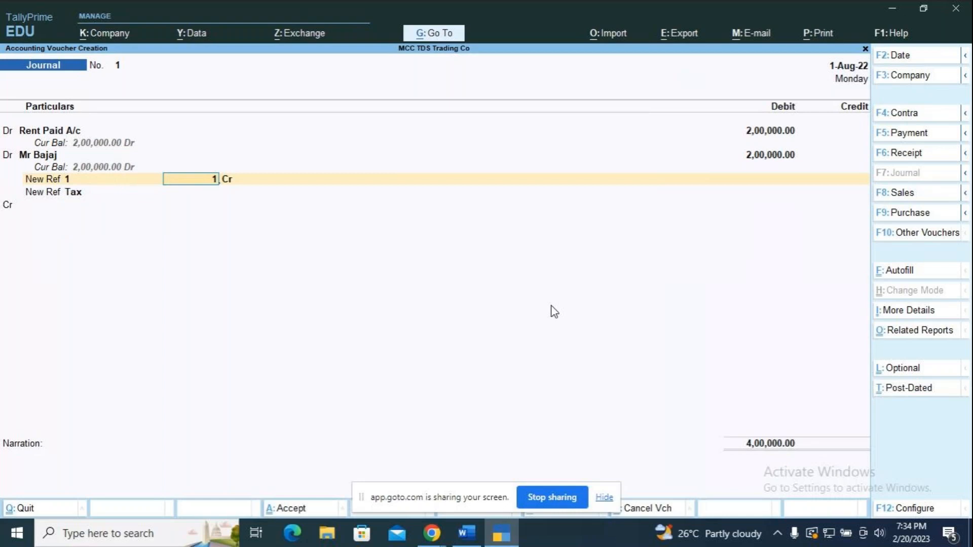
pyautogui.write('80000')
pyautogui.press('Return')
pyautogui.press('d')
pyautogui.press('Return')
pyautogui.press('Return')
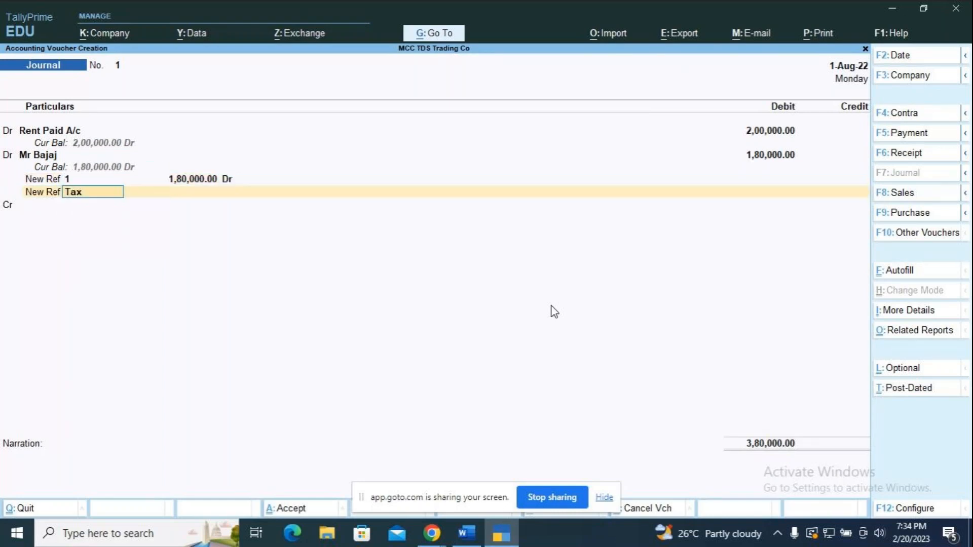
pyautogui.press('Return')
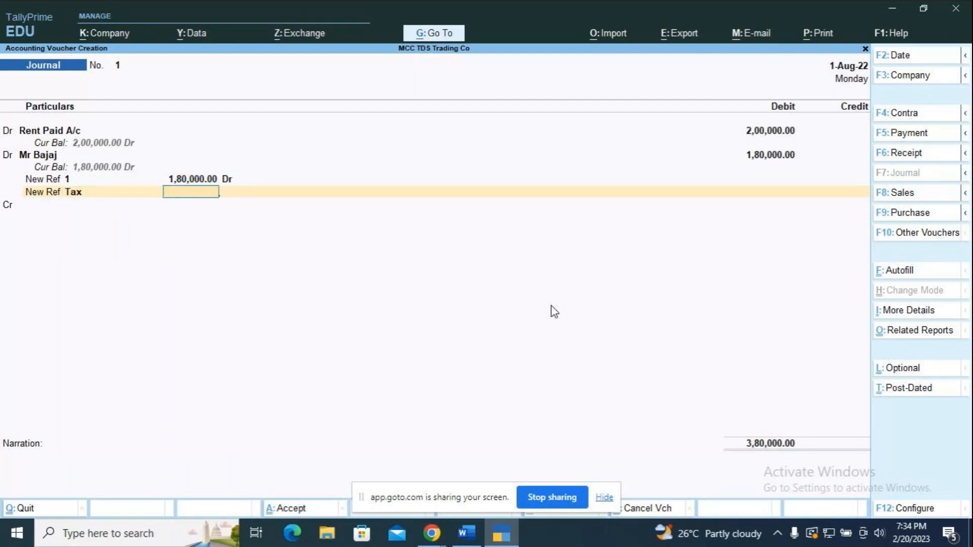
pyautogui.press('BackSpace')
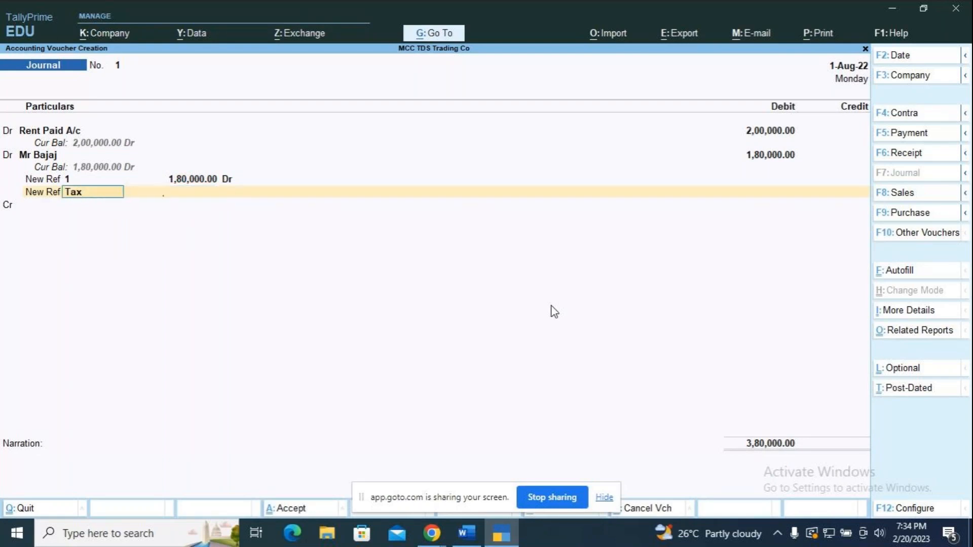
# Check the entry in the Word notes and change the creditor's line in the TallyPrime journal voucher to Cr
pyautogui.press('BackSpace')
pyautogui.press('BackSpace')
pyautogui.press('BackSpace')
pyautogui.press('Return')
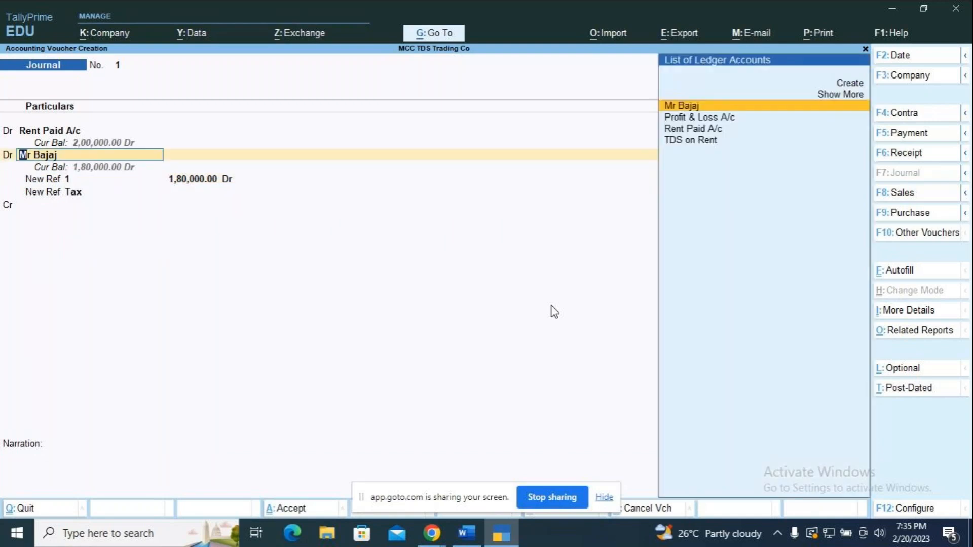
pyautogui.hotkey('alt', 'Tab')
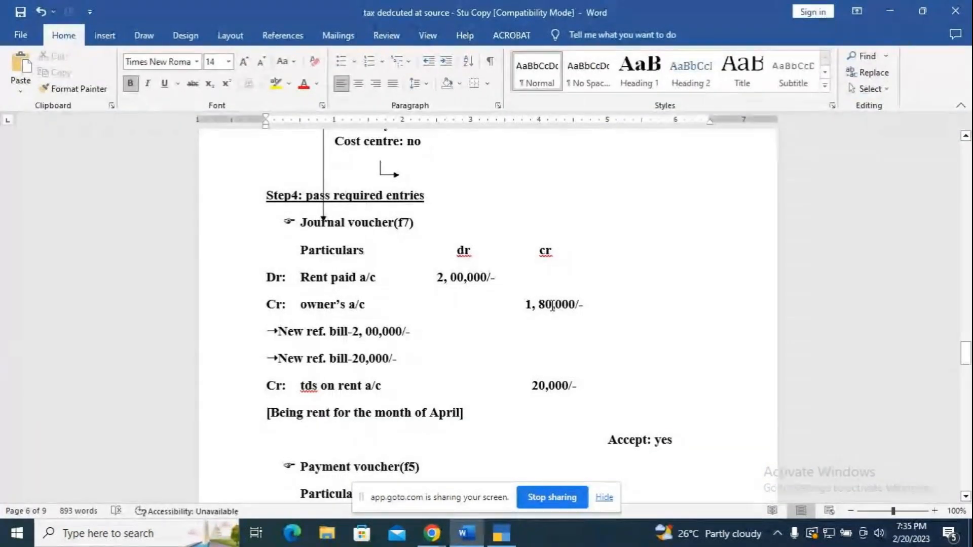
pyautogui.hotkey('alt', 'Tab')
pyautogui.press('BackSpace')
pyautogui.write('c')
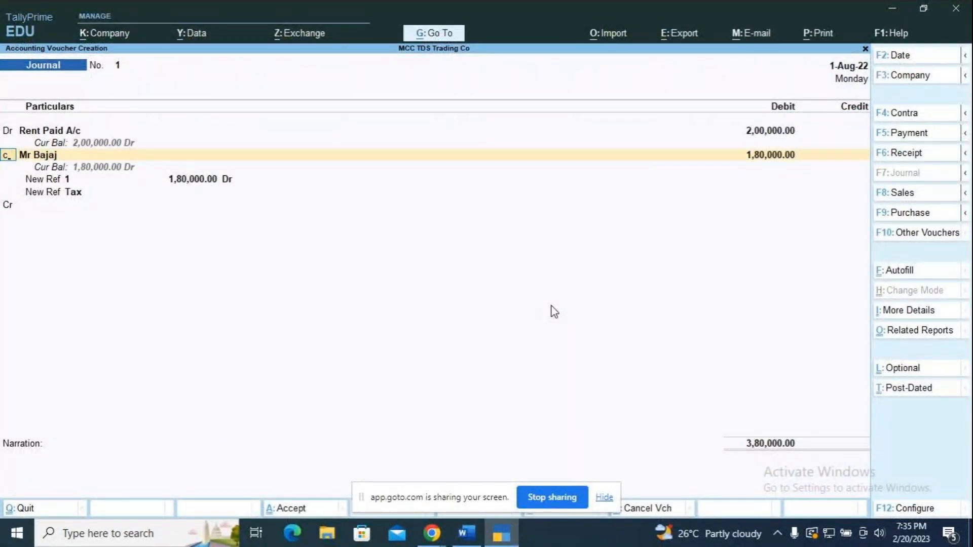
pyautogui.press('Return')
pyautogui.press('Return')
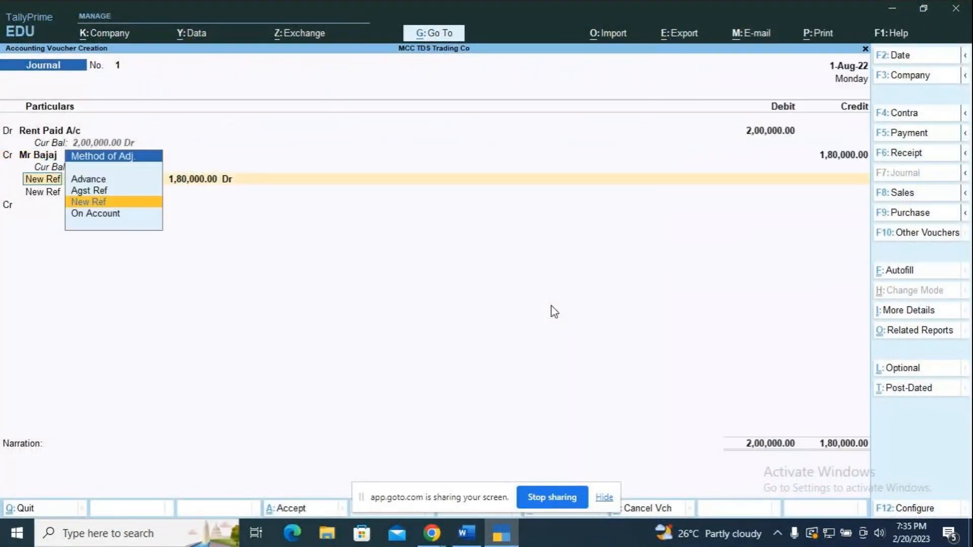
# Keep reference 1 in the creditor's bill-wise details, and discard the journal voucher without saving it
pyautogui.press('Return')
pyautogui.write('1')
pyautogui.press('Return')
pyautogui.press('Return')
pyautogui.press('Return')
pyautogui.press('Return')
pyautogui.press('Escape')
pyautogui.press('y')
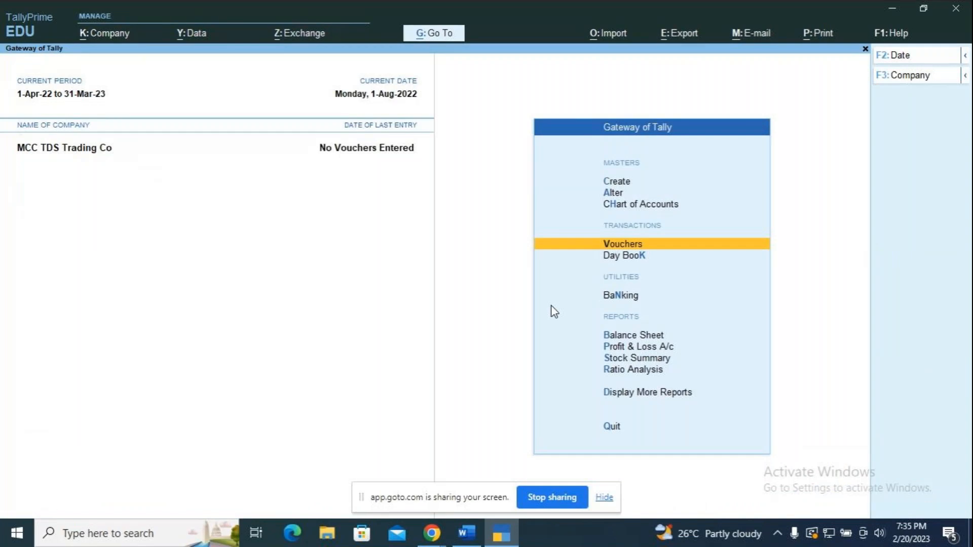
# Start a new journal voucher and debit Rent Paid A/c with 2,00,000
pyautogui.press('Return')
pyautogui.press('Down')
pyautogui.press('Down')
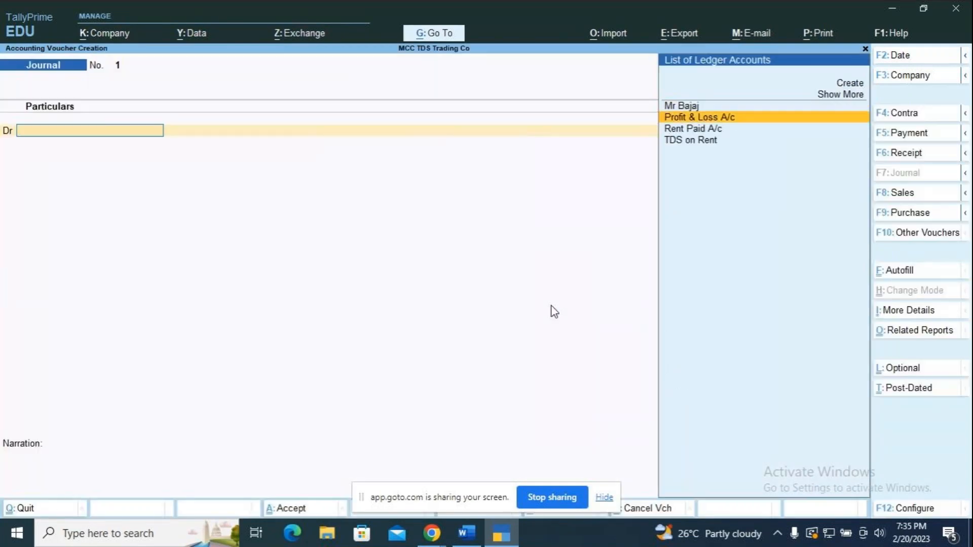
pyautogui.press('Return')
pyautogui.write('2,00,0')
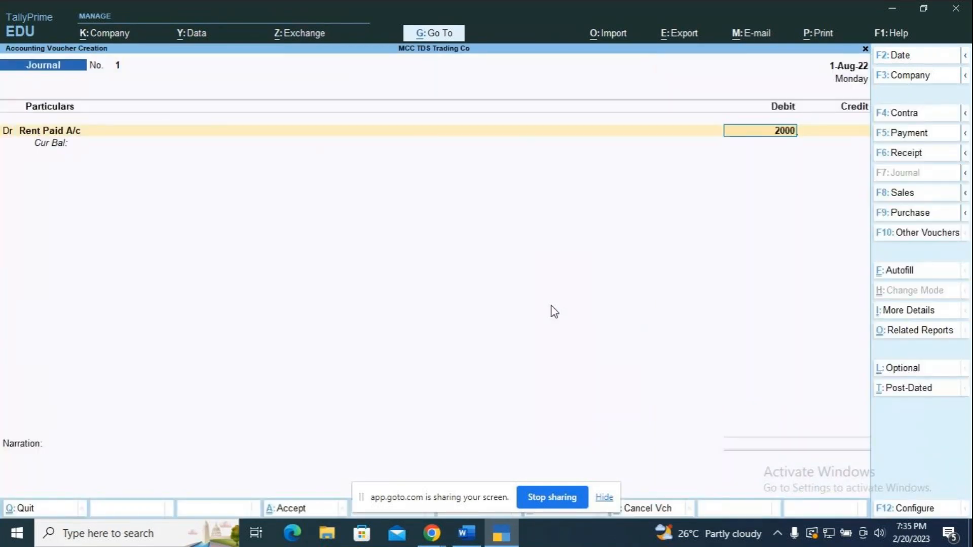
pyautogui.write('00')
pyautogui.press('Return')
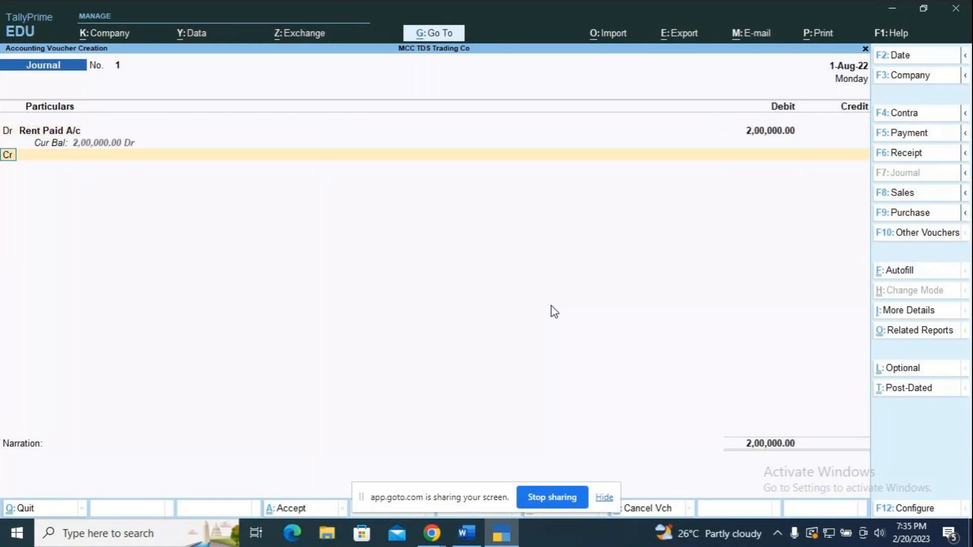
# Credit the creditor's ledger with bill-wise New Ref 1 for 2,00,000 Cr and another New Ref 1 for 20,000 Dr
pyautogui.press('Return')
pyautogui.press('Return')
pyautogui.press('Return')
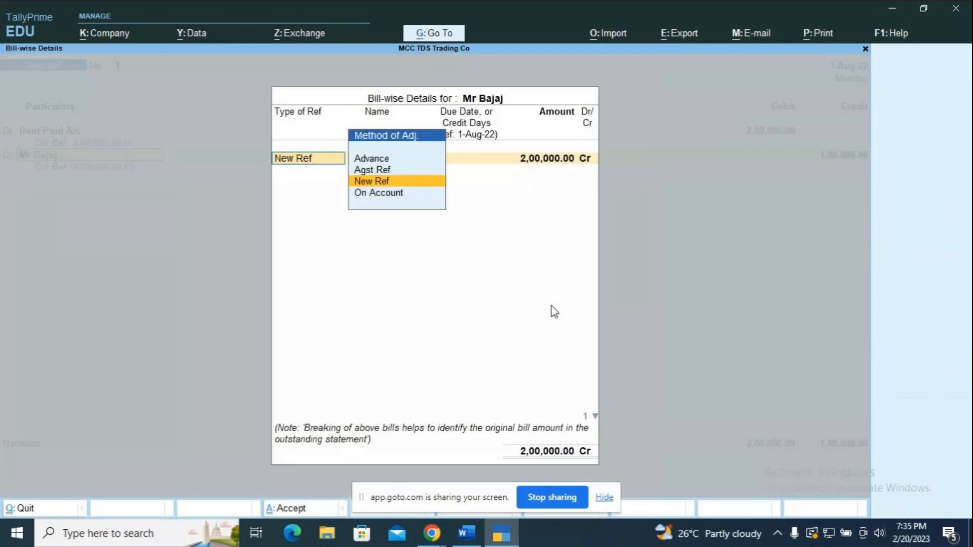
pyautogui.press('Return')
pyautogui.press('Return')
pyautogui.press('Return')
pyautogui.press('Return')
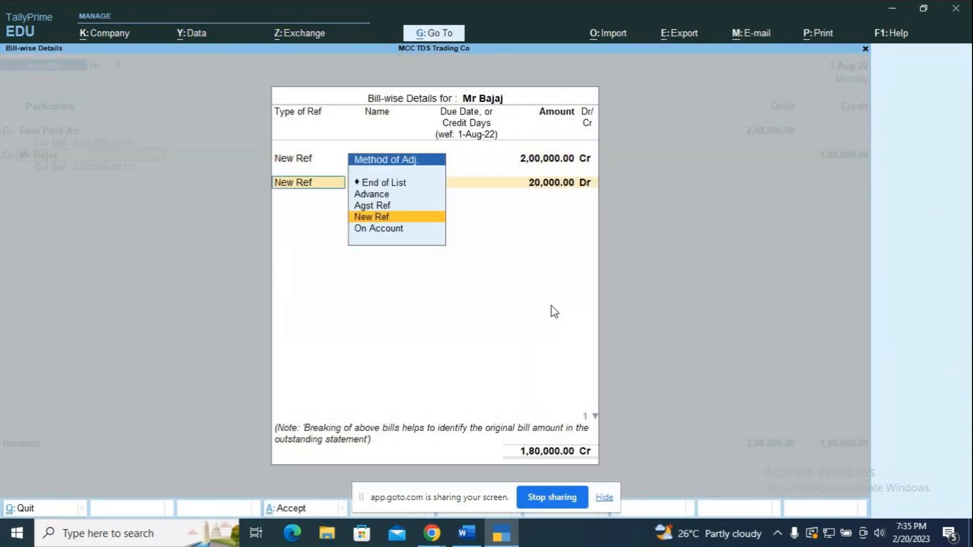
pyautogui.press('Return')
pyautogui.press('Return')
pyautogui.press('Return')
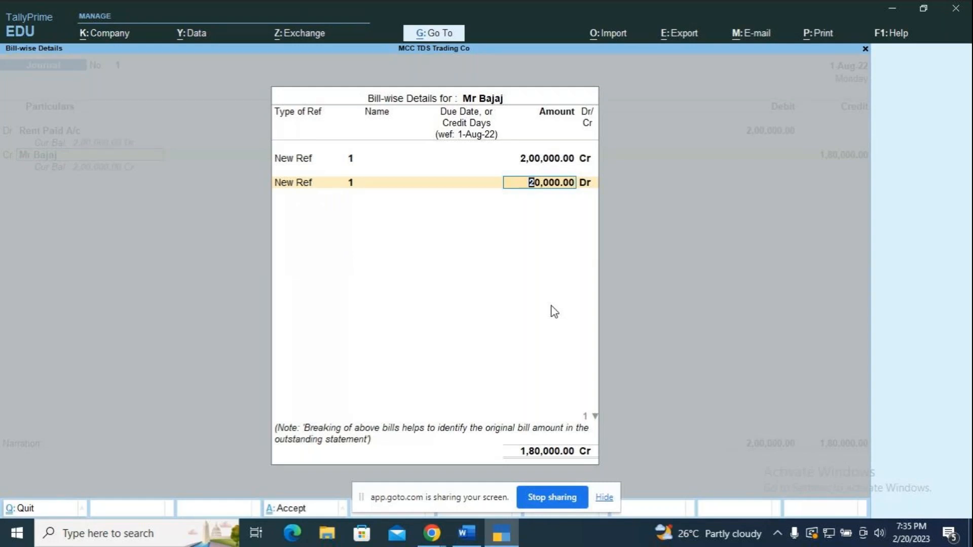
# Clear the second bill reference's name and rename the 2,00,000 Cr reference Rent
pyautogui.press('BackSpace')
pyautogui.press('BackSpace')
pyautogui.write('Tax')
pyautogui.press('BackSpace')
pyautogui.press('BackSpace')
pyautogui.press('BackSpace')
pyautogui.press('BackSpace')
pyautogui.press('BackSpace')
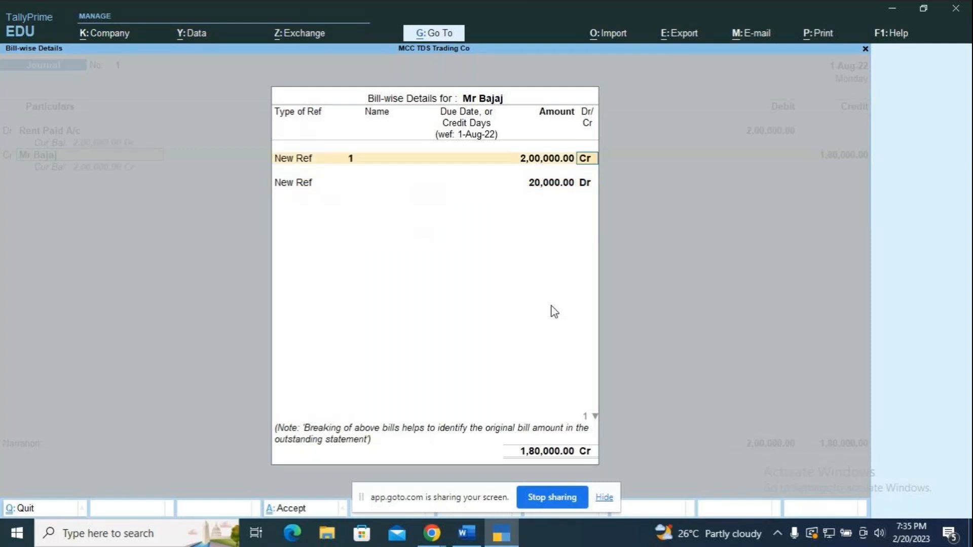
pyautogui.press('BackSpace')
pyautogui.press('BackSpace')
pyautogui.write('R')
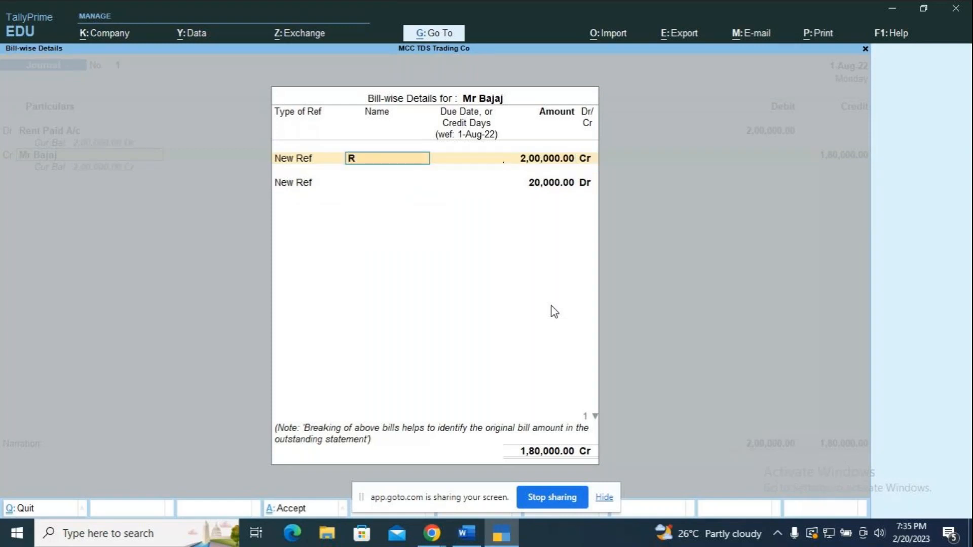
pyautogui.write('ent')
pyautogui.press('Return')
pyautogui.press('Return')
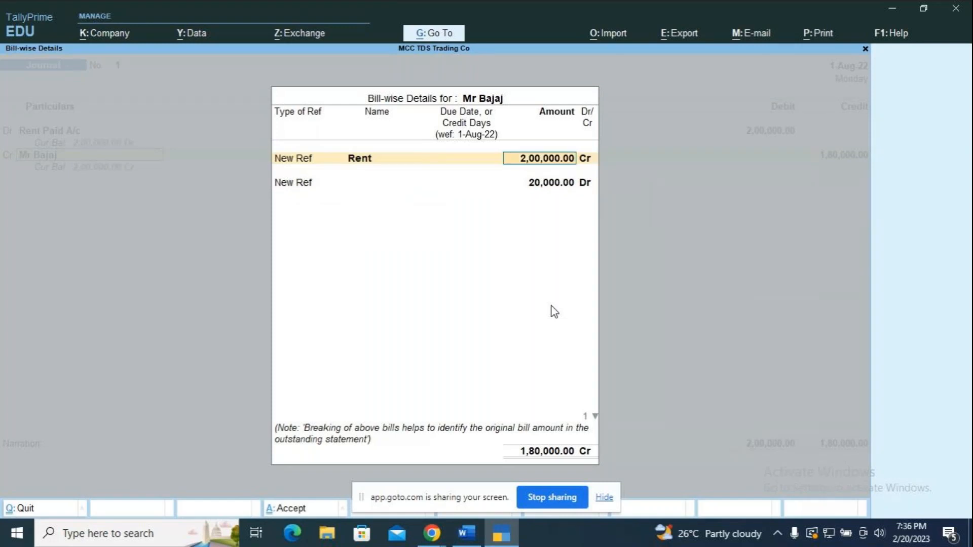
# Name the 20,000 Dr New Ref Tax and finish the creditor's bill-wise details
pyautogui.press('Return')
pyautogui.press('Return')
pyautogui.press('Return')
pyautogui.write('T')
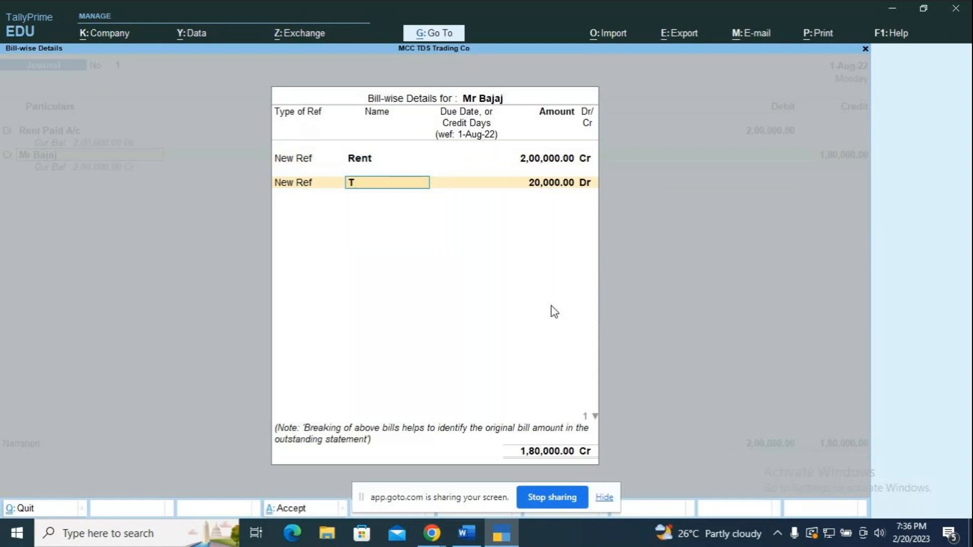
pyautogui.write('ax')
pyautogui.press('Return')
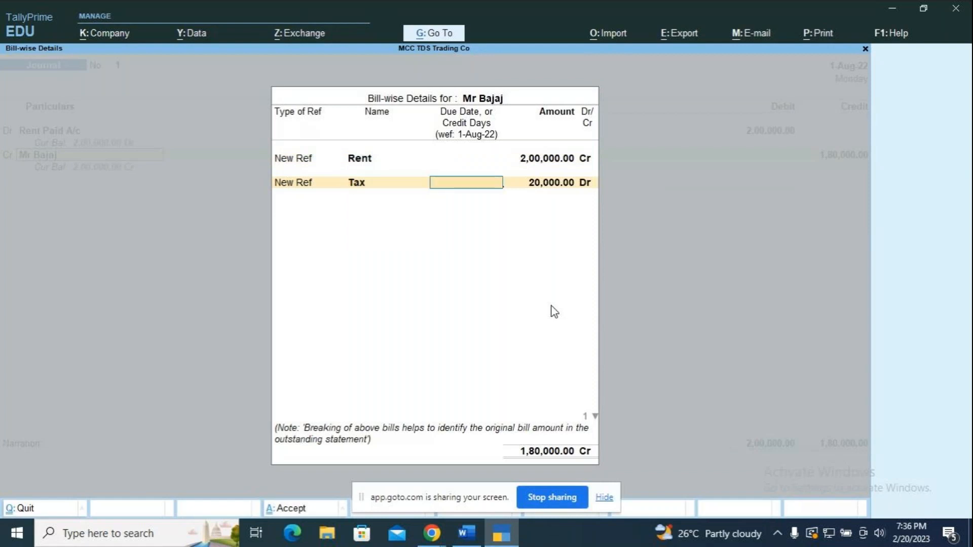
pyautogui.press('Return')
pyautogui.press('Return')
pyautogui.press('Return')
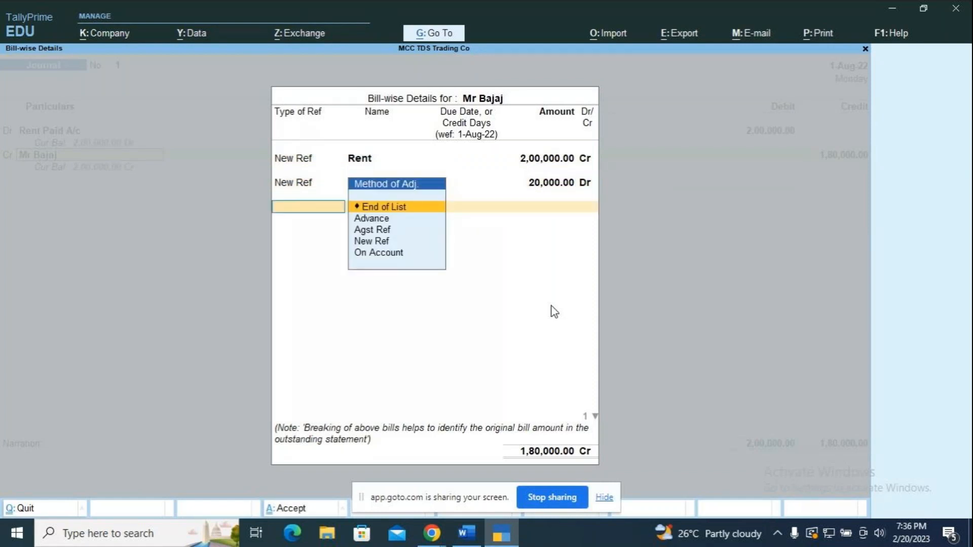
pyautogui.press('Return')
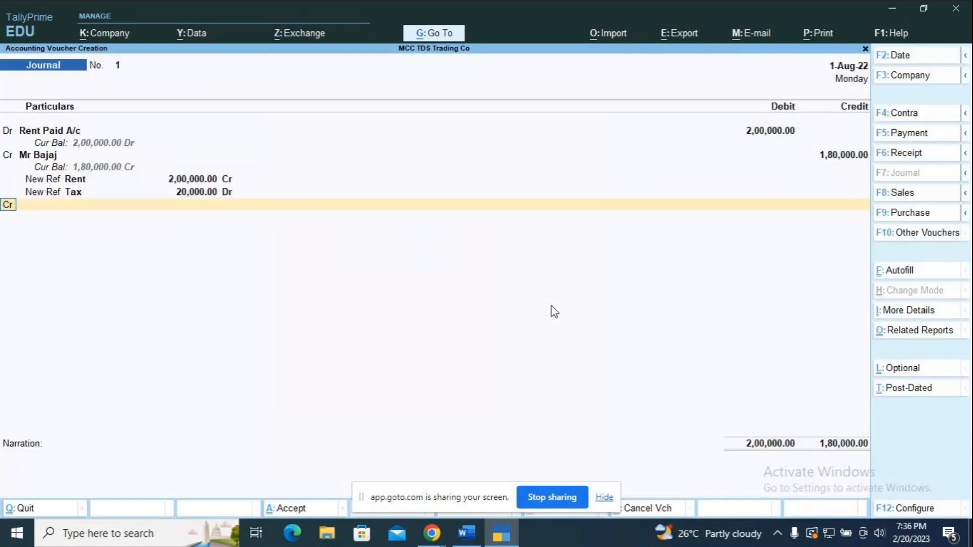
# Add a Cr line for TDS on Rent with 20,000 to the journal voucher
pyautogui.press('Return')
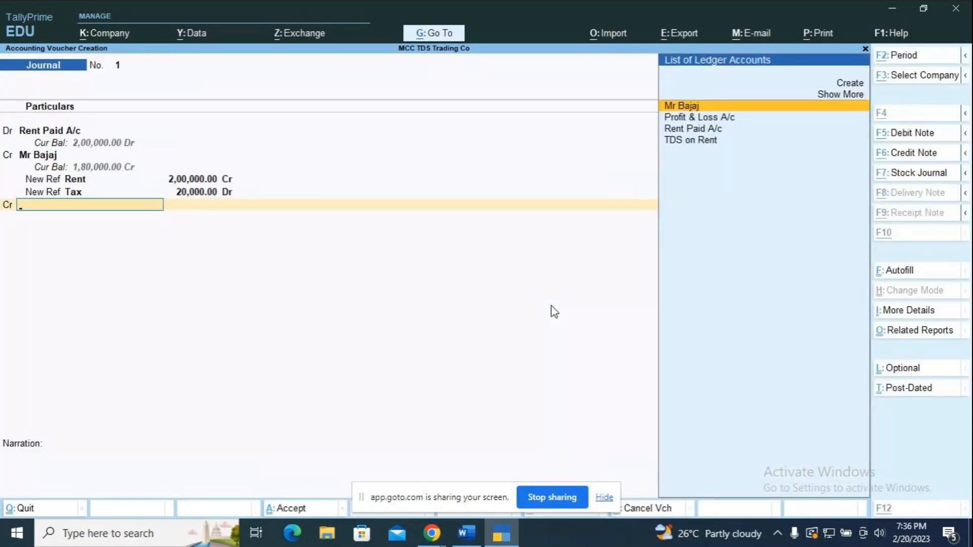
pyautogui.hotkey('alt', 'Tab')
pyautogui.hotkey('alt', 'Tab')
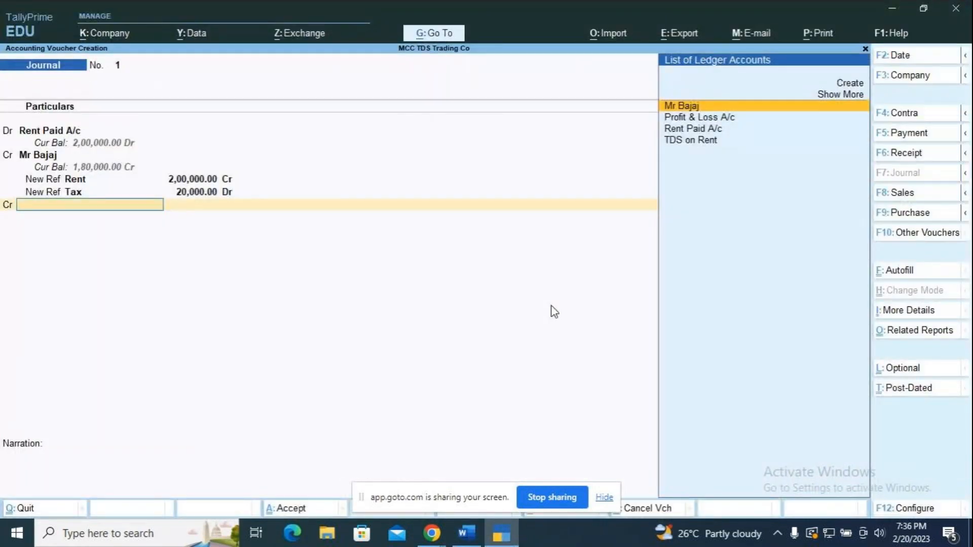
pyautogui.press('Down')
pyautogui.press('Down')
pyautogui.press('Down')
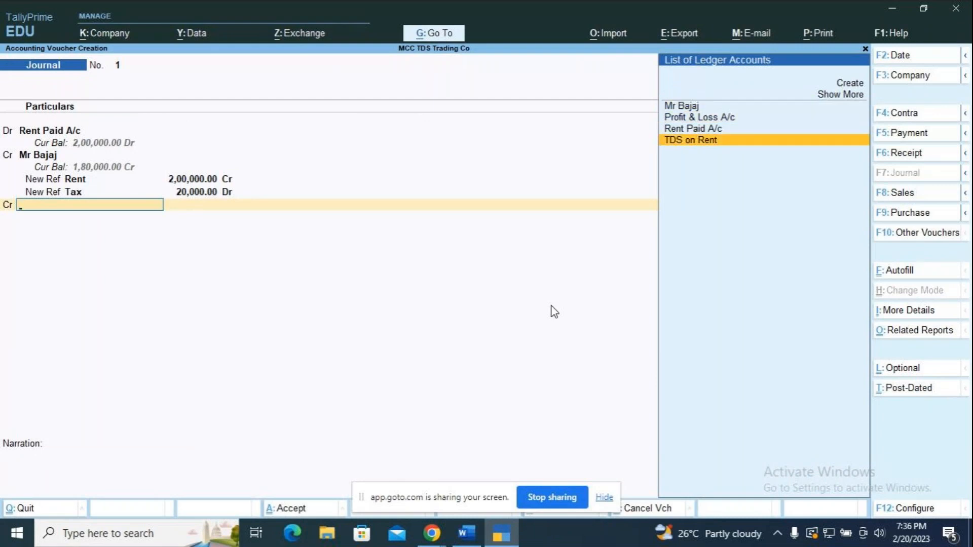
pyautogui.press('Return')
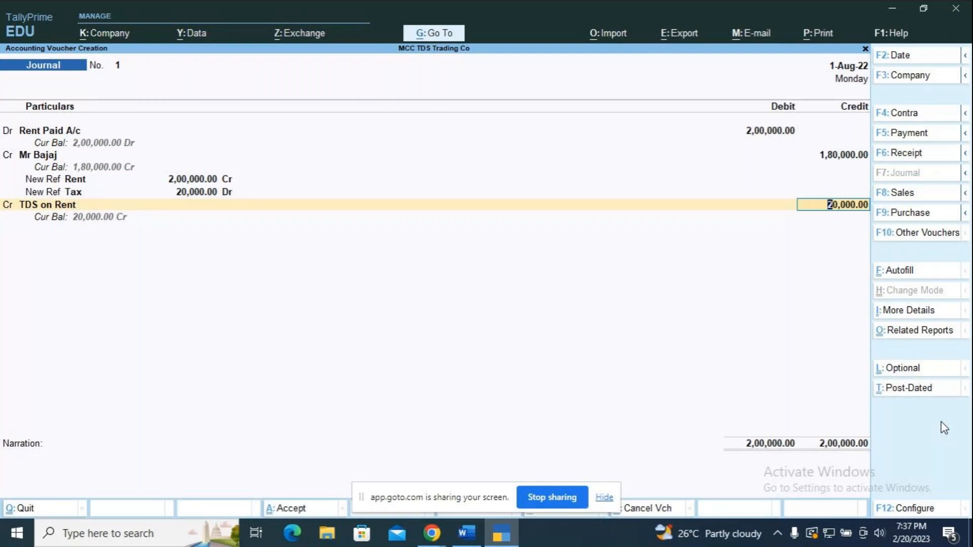
pyautogui.press('Return')
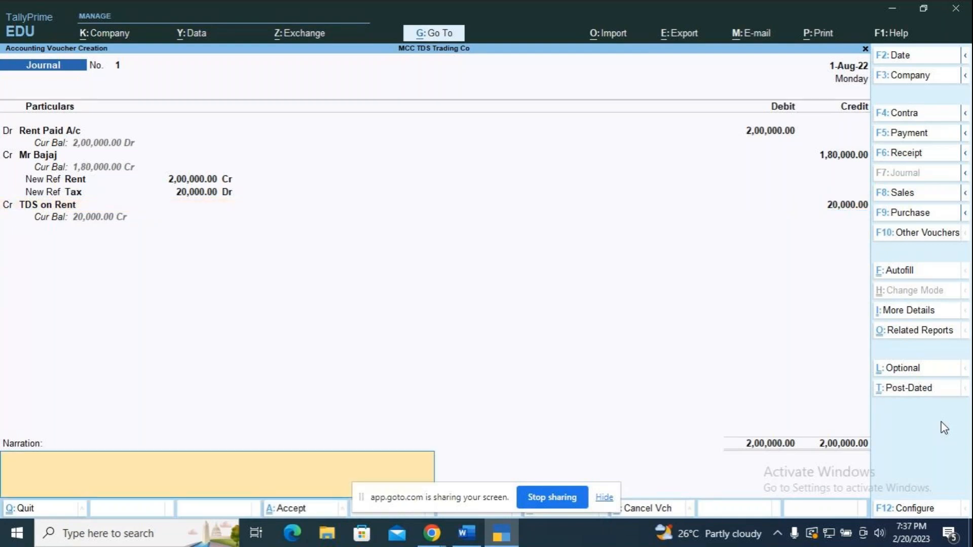
# Enter the narration "being rent for the month of August", checking the wording against the Word notes
pyautogui.write('being rent')
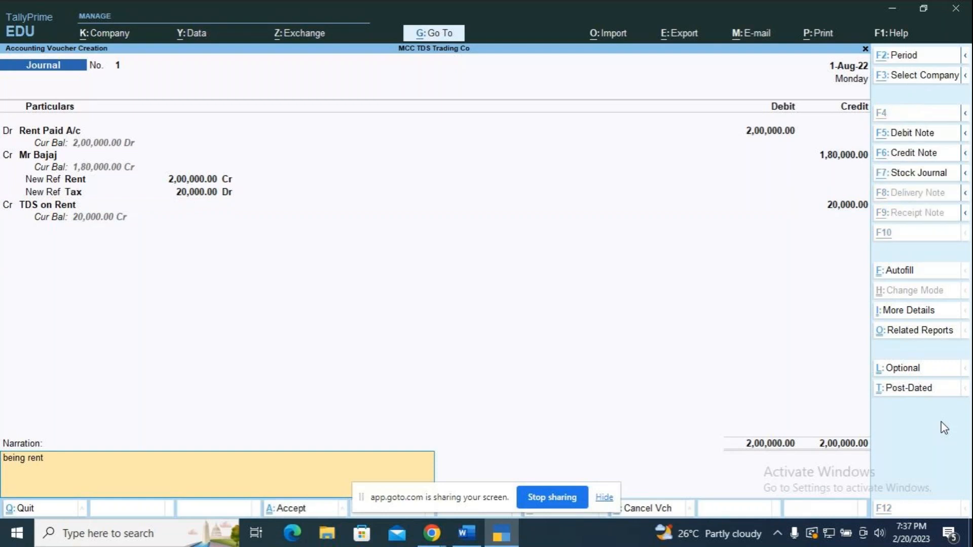
pyautogui.hotkey('alt', 'Tab')
pyautogui.hotkey('alt', 'Tab')
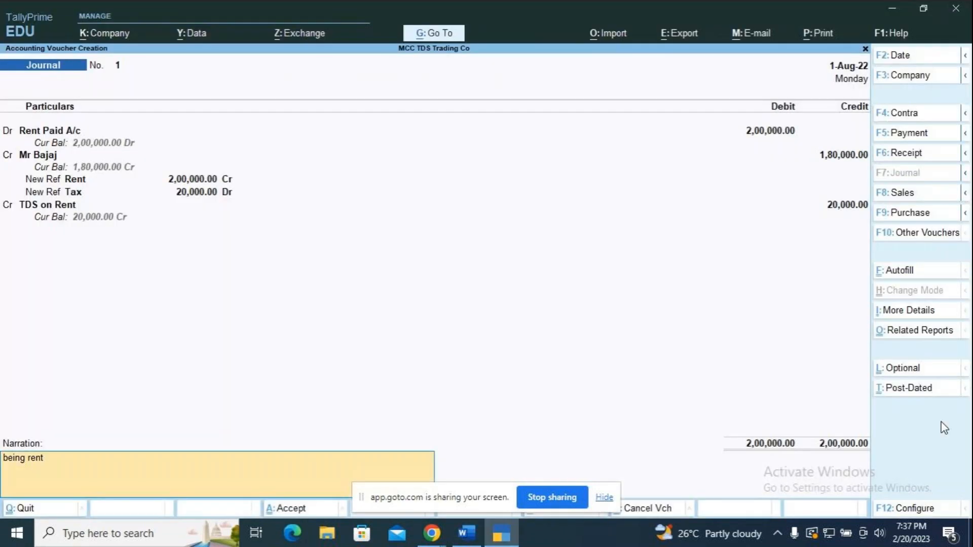
pyautogui.write('for the month of Augu')
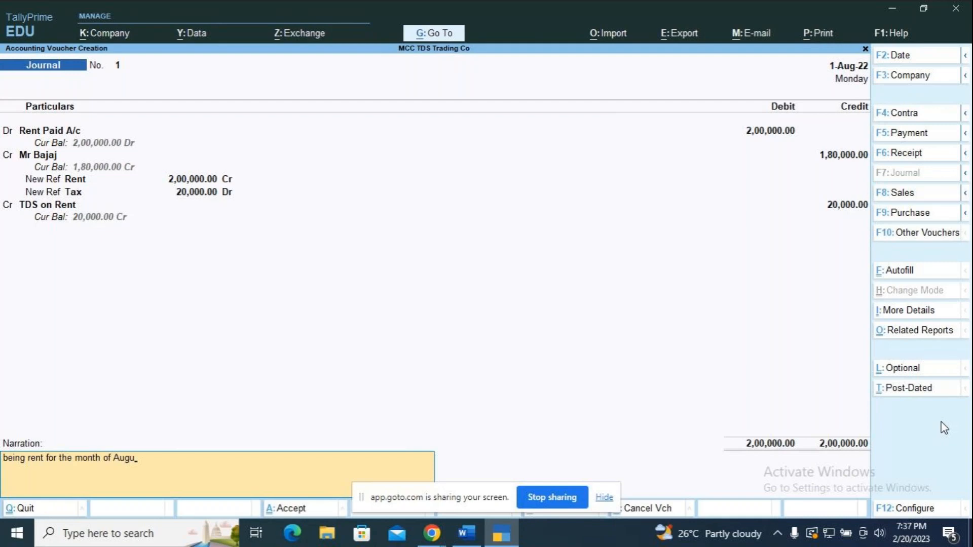
pyautogui.write('st')
pyautogui.press('Return')
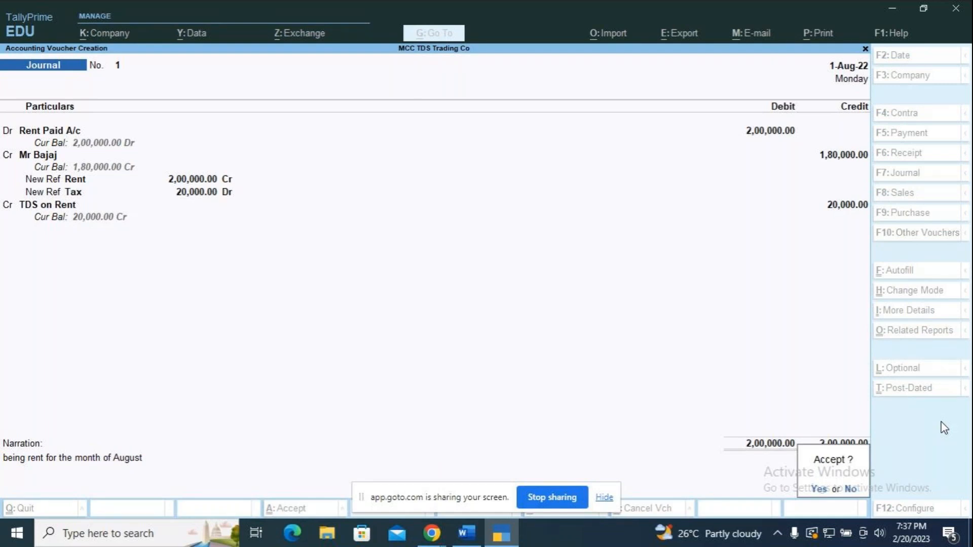
# Decline to accept the rent journal voucher and quit it without saving
pyautogui.press('Escape')
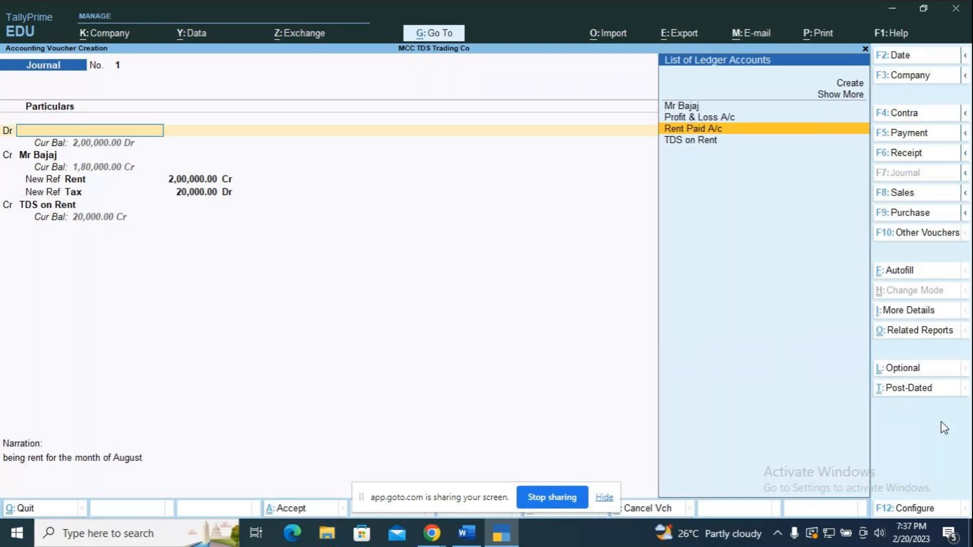
pyautogui.press('Escape')
pyautogui.press('y')
# Open a blank journal voucher and debit Rent Paid A/c with 2,00,000
pyautogui.press('Return')
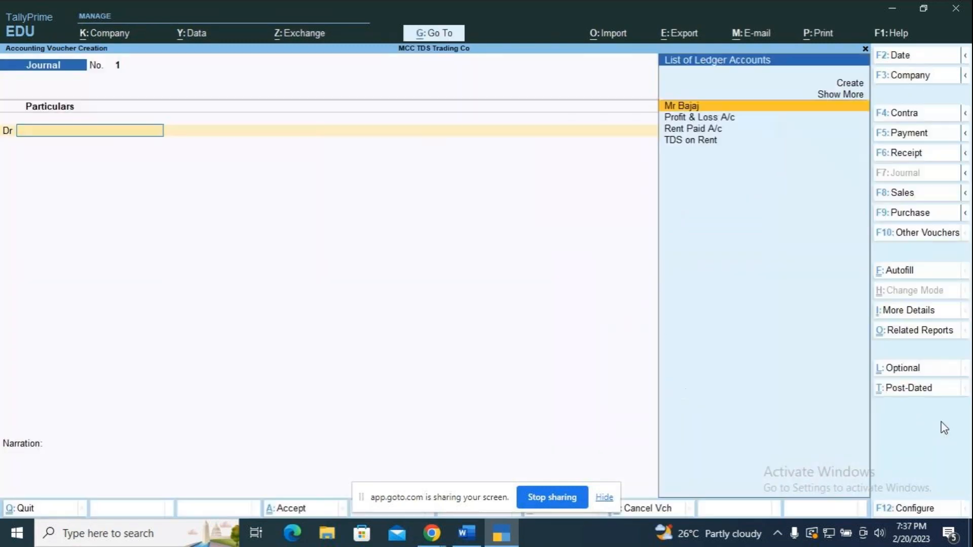
pyautogui.press('Down')
pyautogui.press('Down')
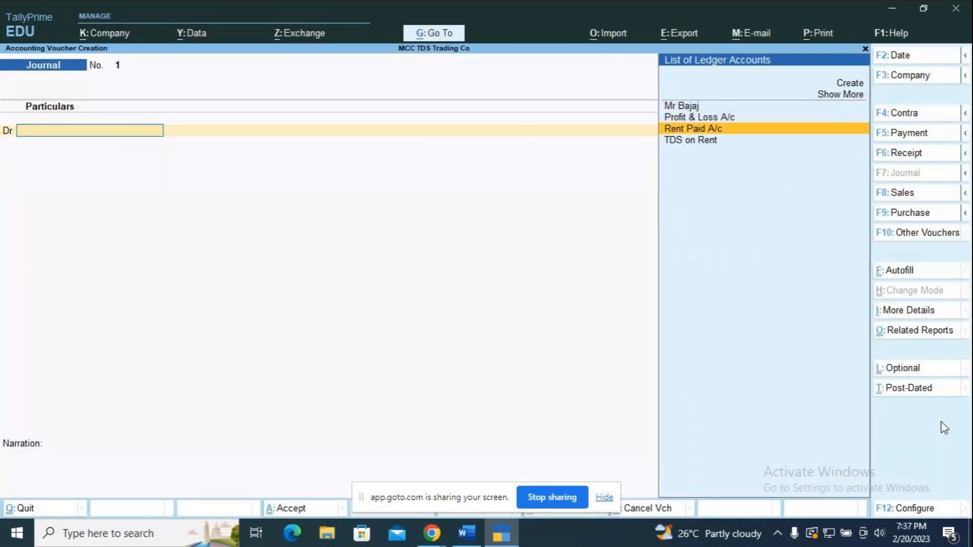
pyautogui.press('Return')
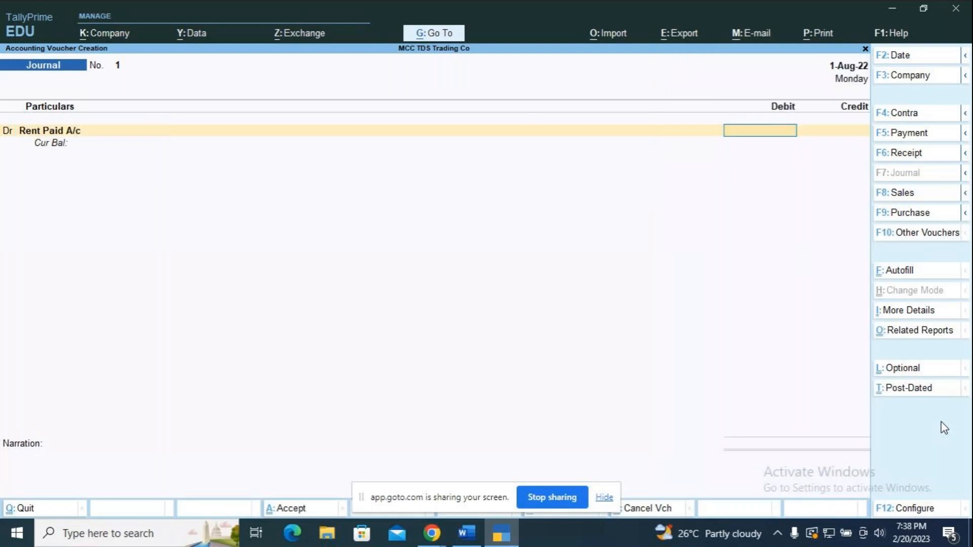
pyautogui.write('200000')
pyautogui.press('Return')
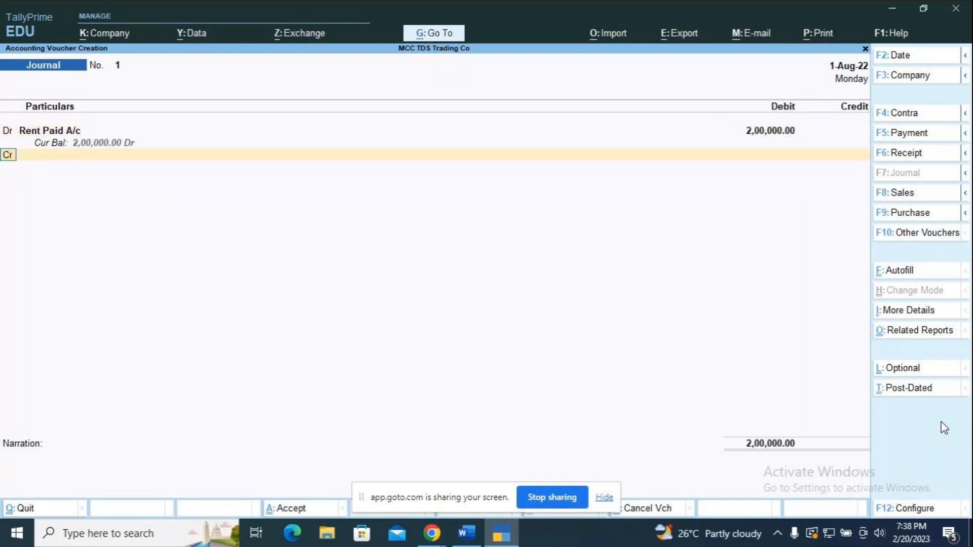
# Credit the creditor's ledger with a bill-wise New Ref named Rent for 2,00,000 Cr, without a due date
pyautogui.press('Return')
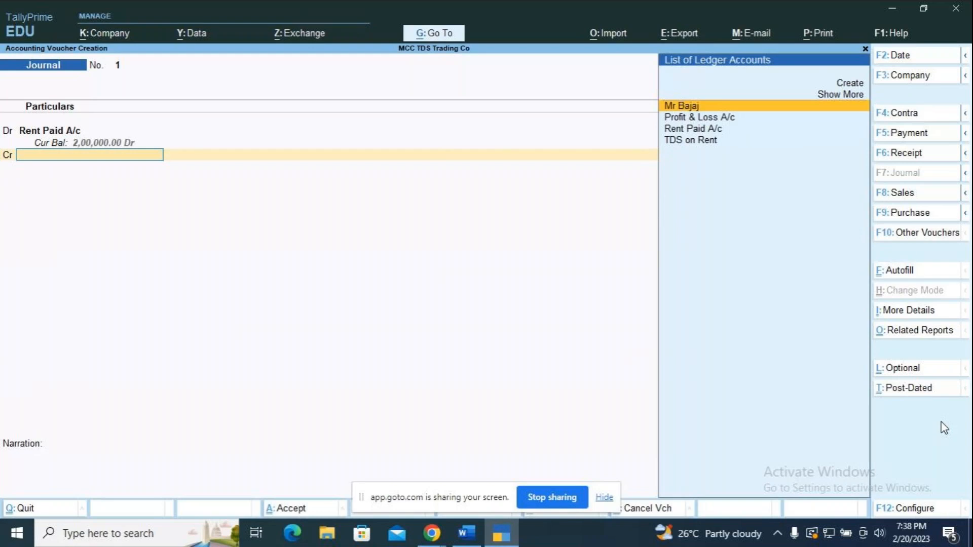
pyautogui.press('Return')
pyautogui.press('Return')
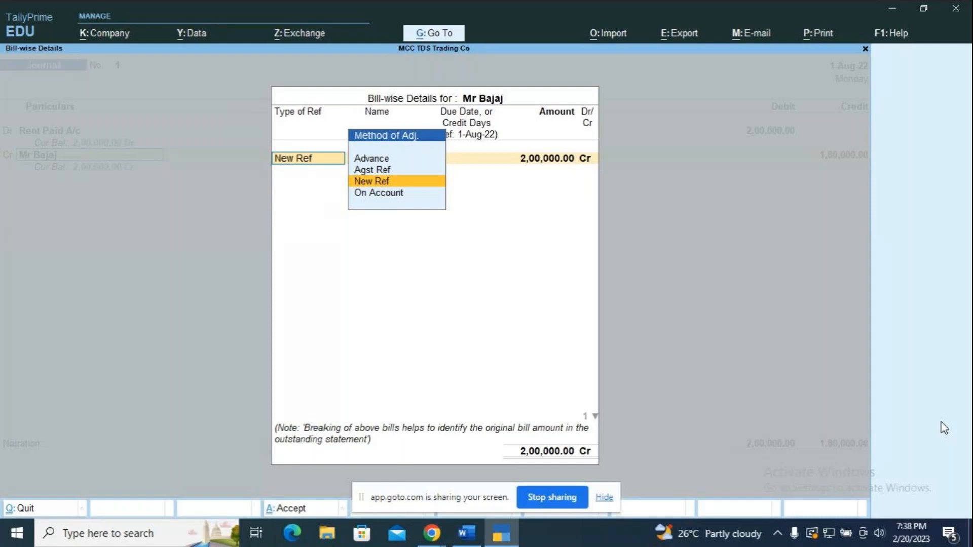
pyautogui.press('Return')
pyautogui.write('Rent')
pyautogui.press('Return')
pyautogui.press('Return')
pyautogui.press('Return')
pyautogui.press('Return')
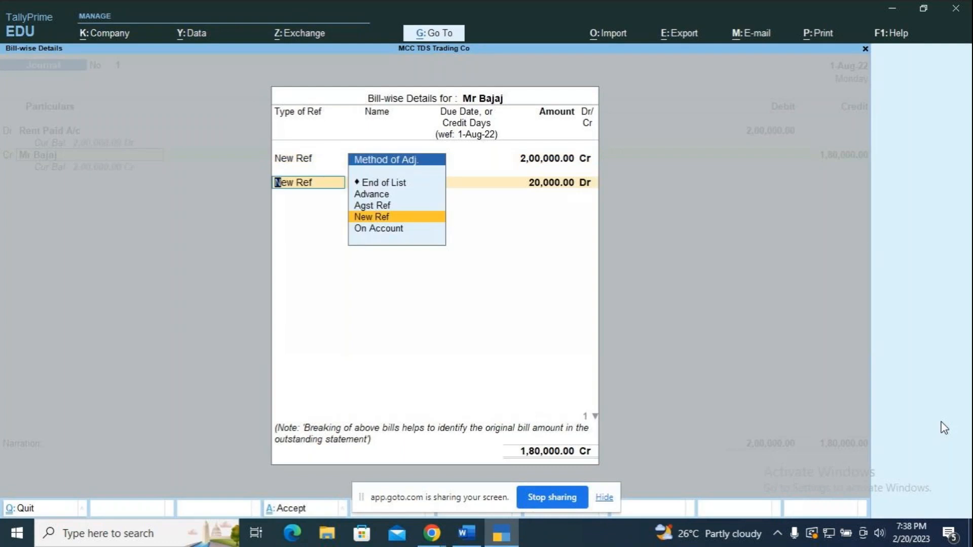
# Add a second bill-wise New Ref named Tax for 20,000 Dr to the creditor's ledger, without a due date
pyautogui.press('Return')
pyautogui.write('Tax')
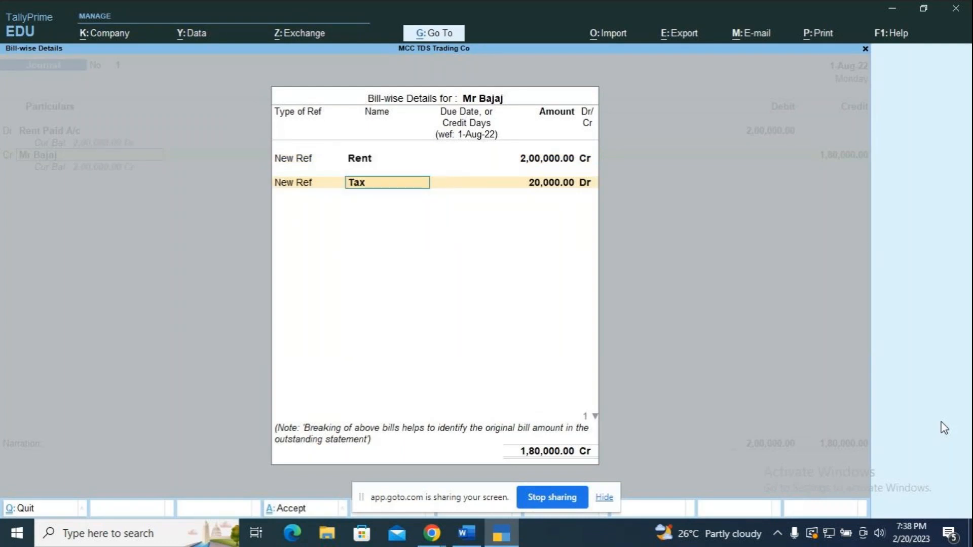
pyautogui.press('Return')
pyautogui.press('Return')
pyautogui.press('Return')
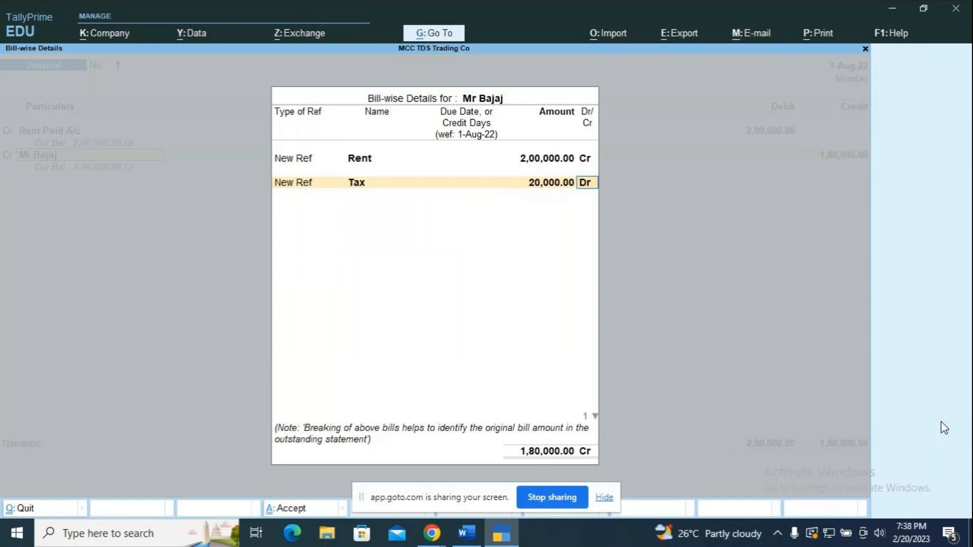
pyautogui.press('Return')
pyautogui.press('Return')
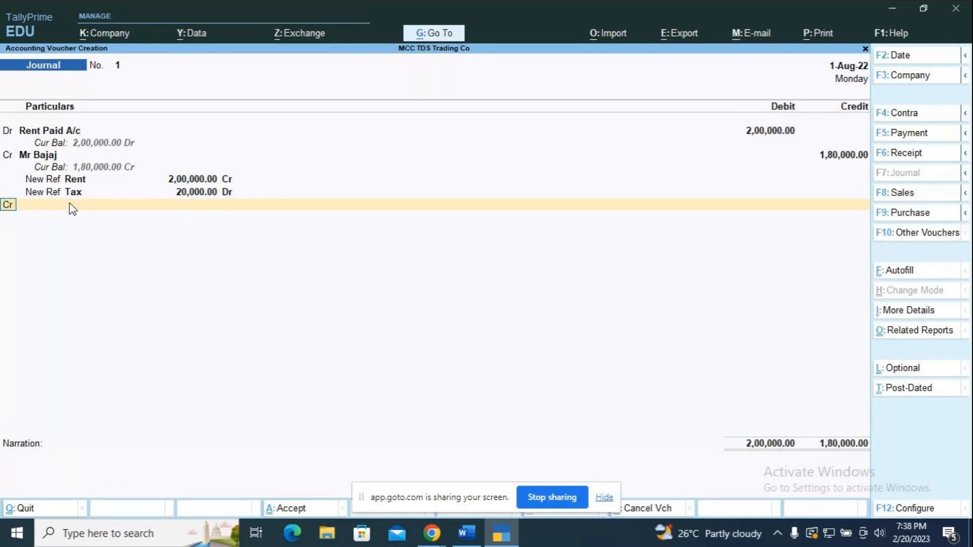
# Credit TDS on Rent with 20,000 in the journal voucher
pyautogui.press('Return')
pyautogui.press('Down')
pyautogui.press('Down')
pyautogui.press('Down')
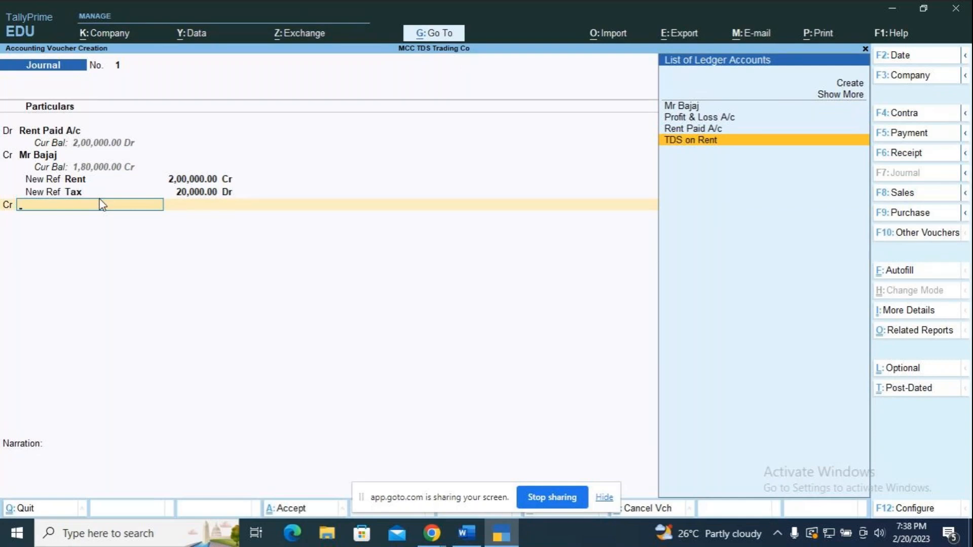
pyautogui.press('Return')
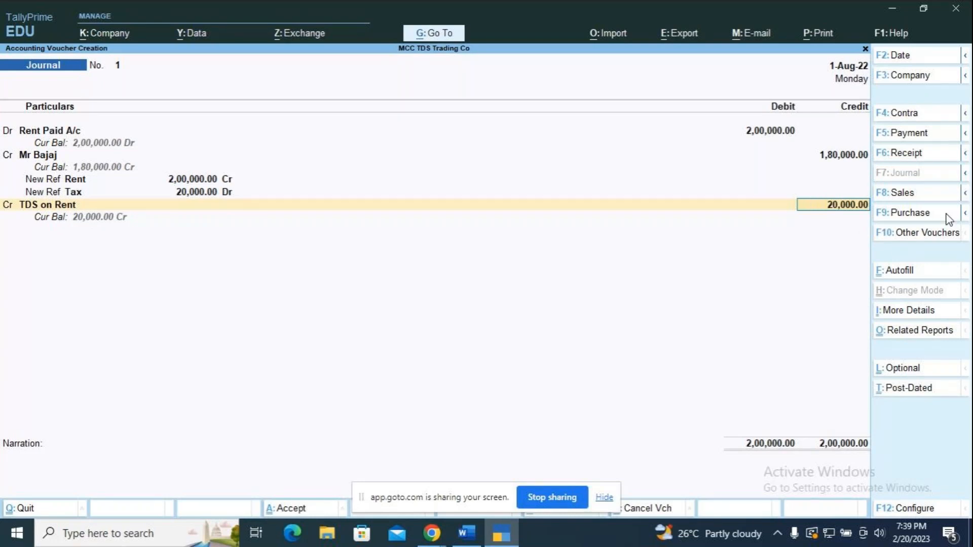
pyautogui.press('Return')
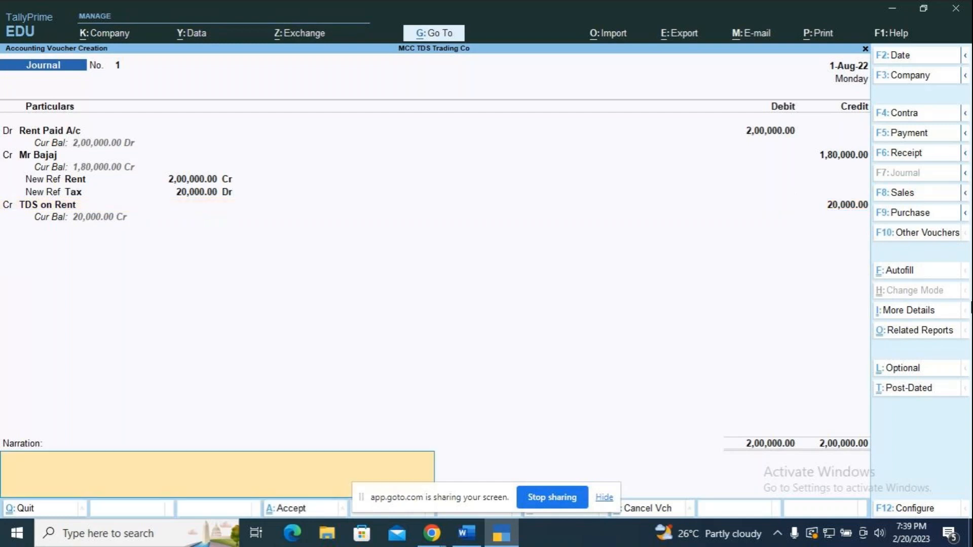
# Enter the narration "being rent for the month of August" and accept the journal voucher
pyautogui.press('ctrl')
pyautogui.write('being rent for the month of As')
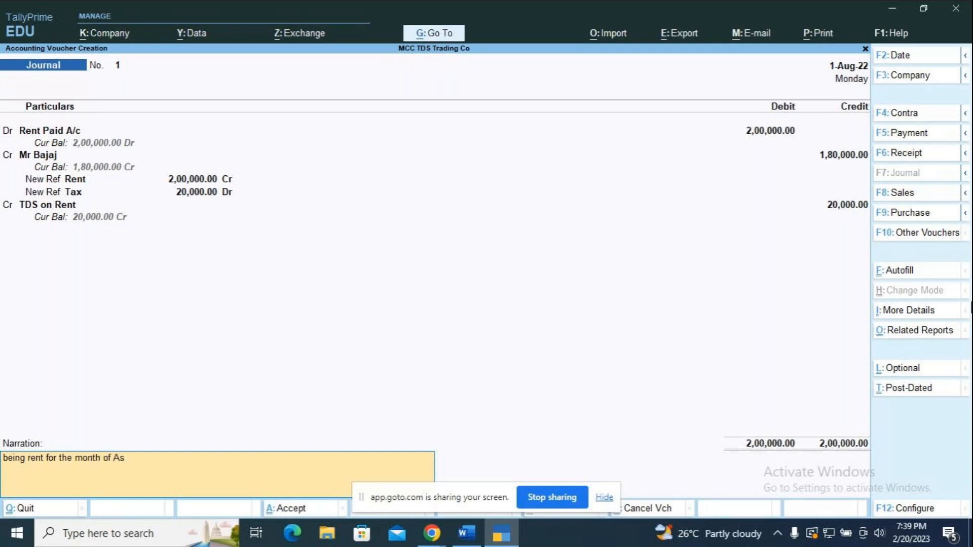
pyautogui.write('us')
pyautogui.press('BackSpace')
pyautogui.press('BackSpace')
pyautogui.write('us')
pyautogui.press('BackSpace')
pyautogui.press('BackSpace')
pyautogui.write('gus')
pyautogui.press('Return')
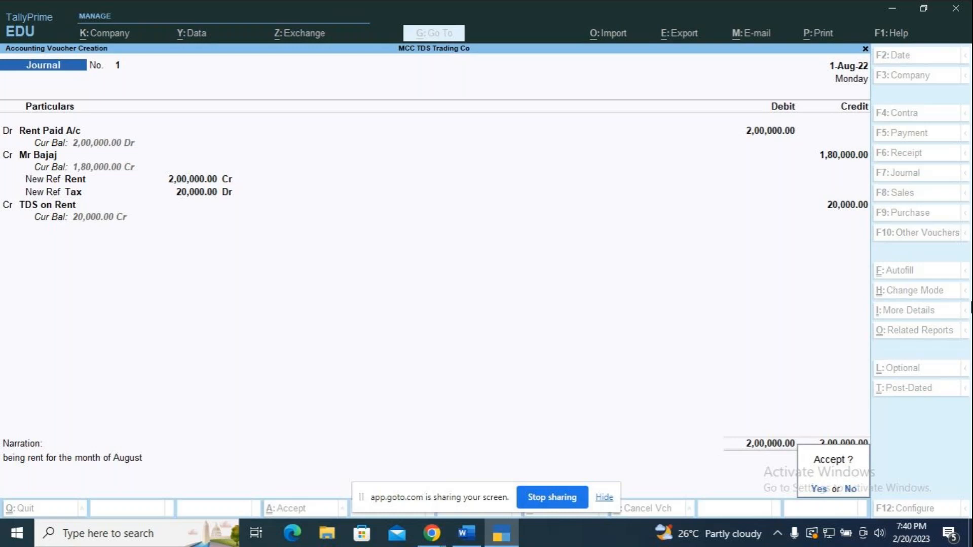
pyautogui.press('Return')
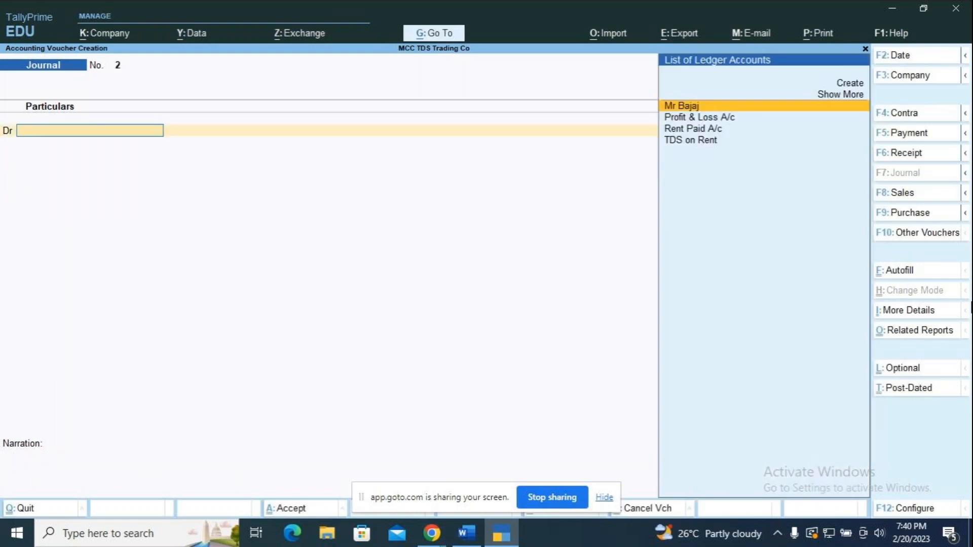
# Check the payment entries in the Word notes, return to TallyPrime and start a payment voucher dated 1-Sep-22
pyautogui.press('alt')
pyautogui.hotkey('alt', 'Tab')
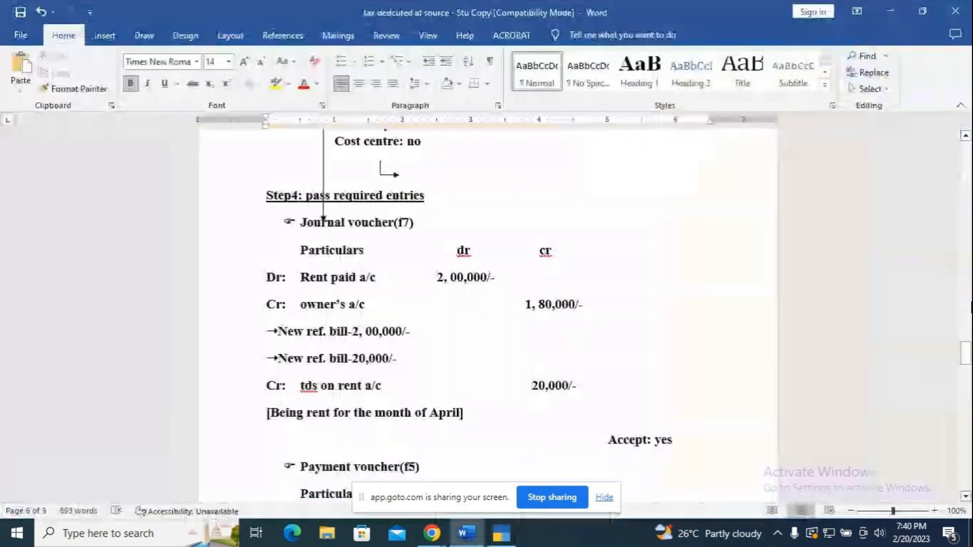
pyautogui.scroll(-2, 490, 317)
pyautogui.scroll(-10, 373, 303)
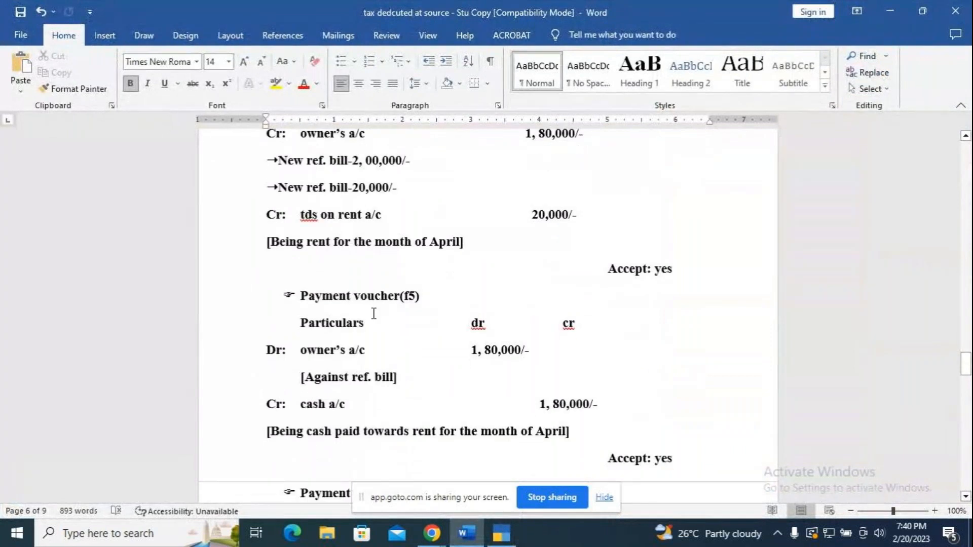
pyautogui.scroll(-1, 371, 309)
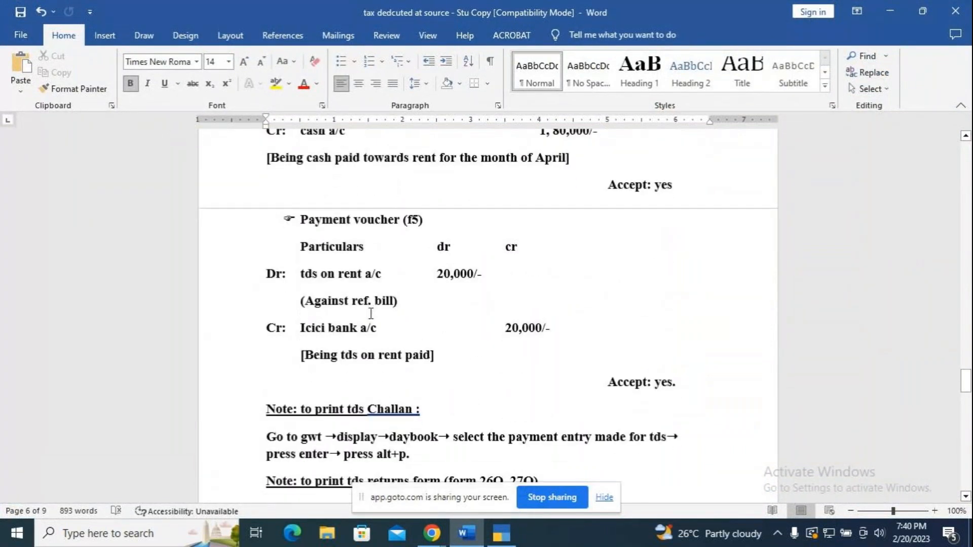
pyautogui.hotkey('alt', 'Tab')
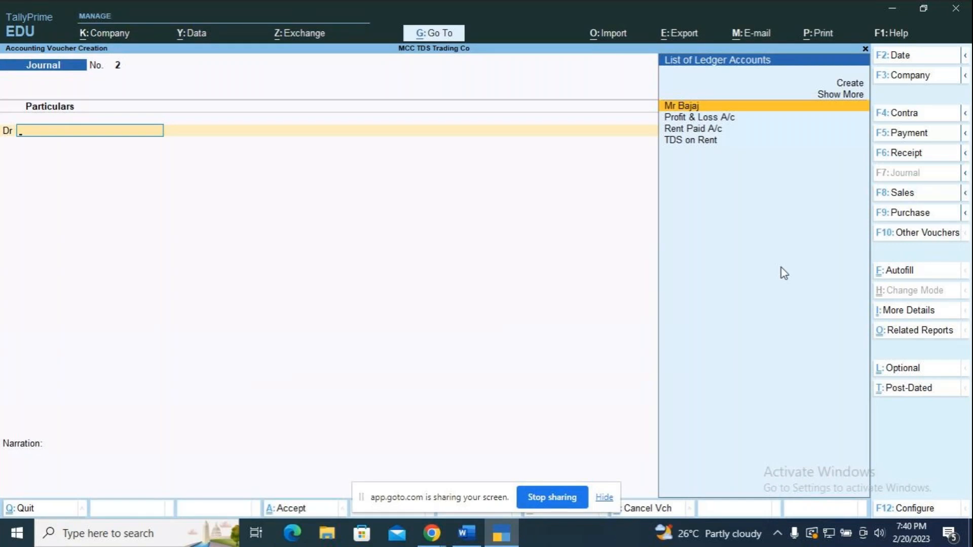
pyautogui.press('F5')
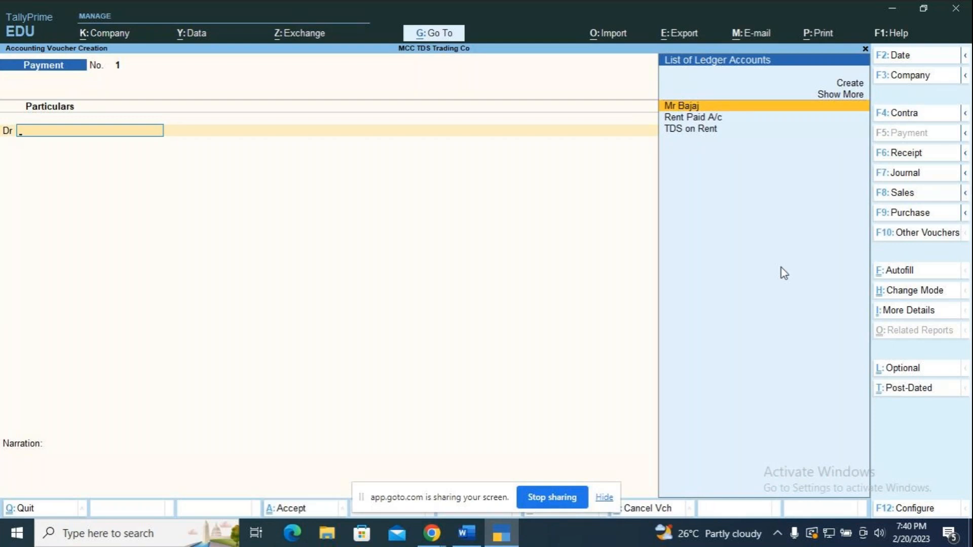
pyautogui.press('F2')
pyautogui.write('1.9')
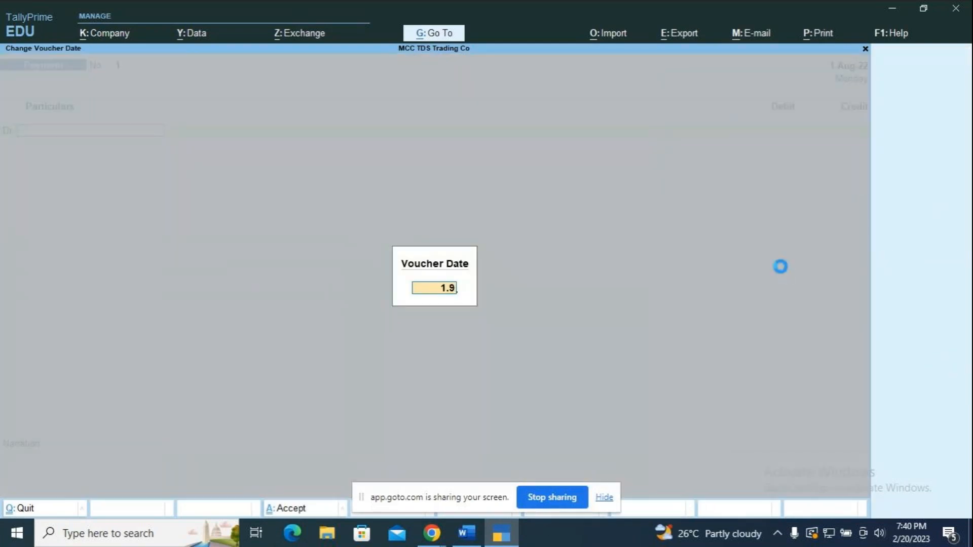
pyautogui.press('Return')
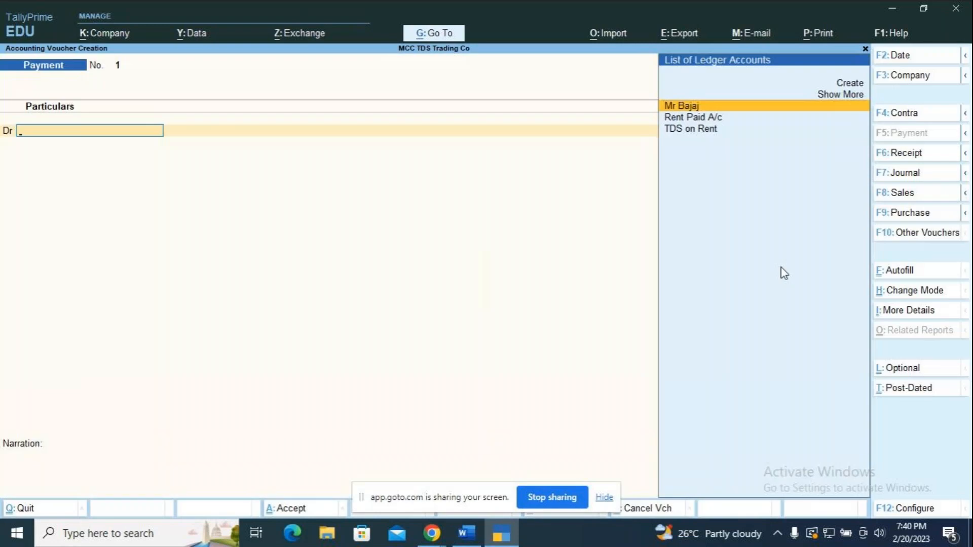
# Debit the creditor's ledger with an Agst Ref adjustment of the pending Rent bill for 2,00,000 Dr
pyautogui.press('Return')
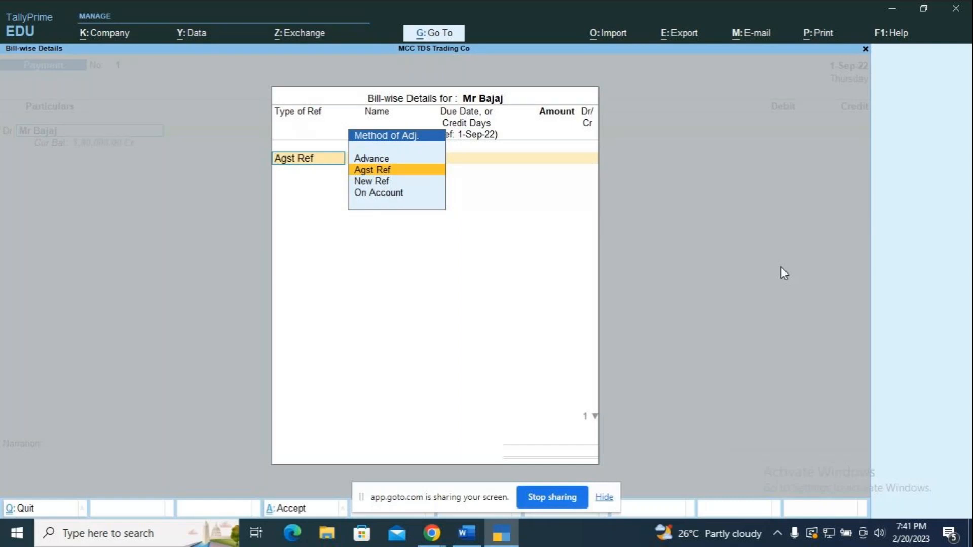
pyautogui.press('Return')
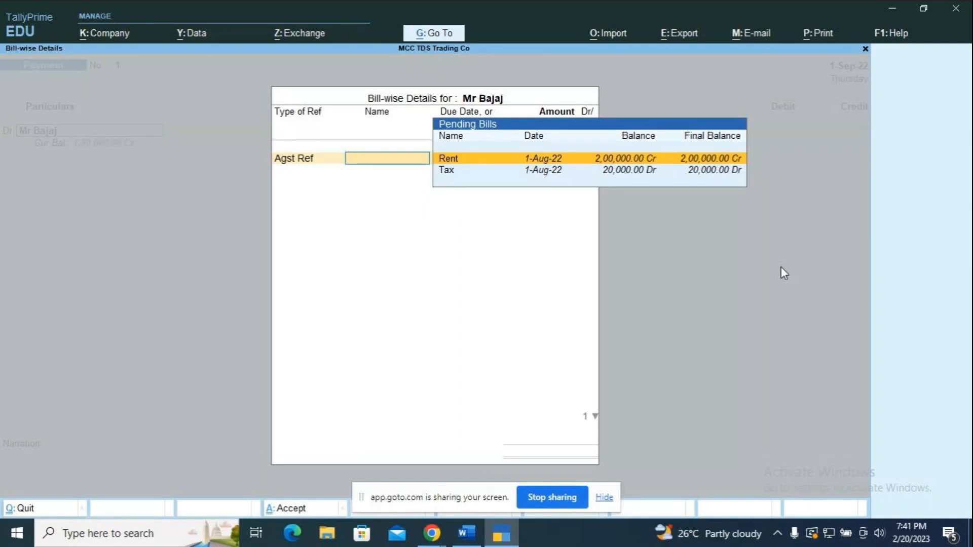
pyautogui.press('Return')
pyautogui.press('Return')
pyautogui.press('Return')
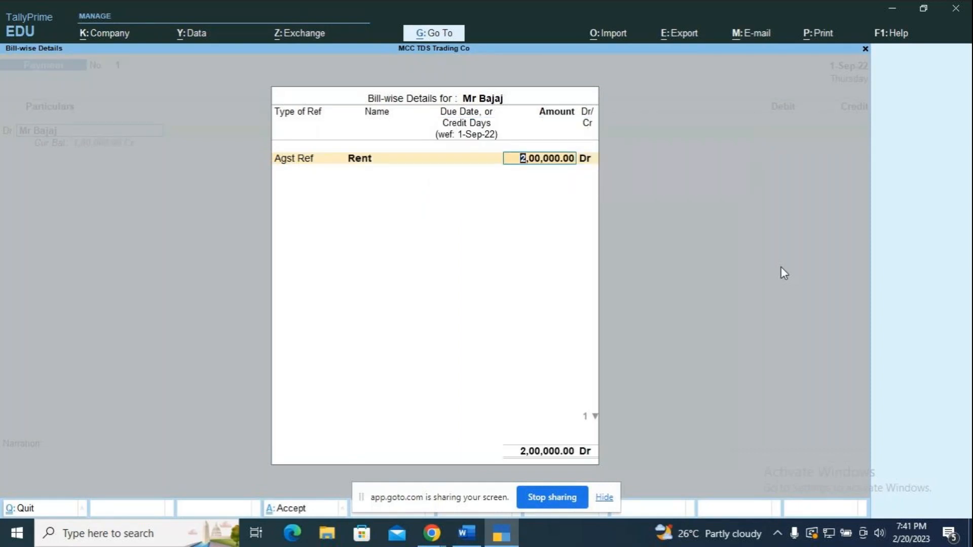
pyautogui.press('Return')
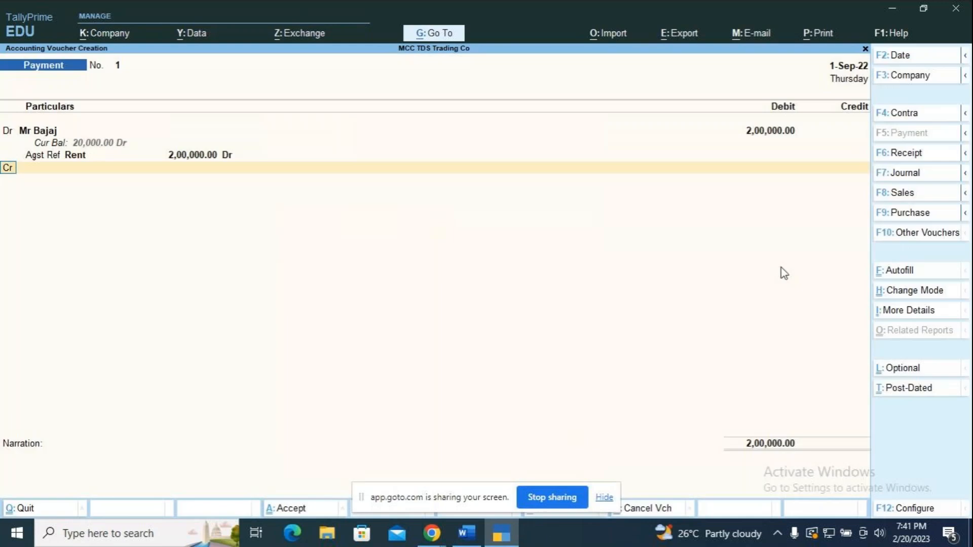
# Check the owner's payment amount in the Word notes, then go back to the creditor's debit line in the TallyPrime payment voucher
pyautogui.press('Return')
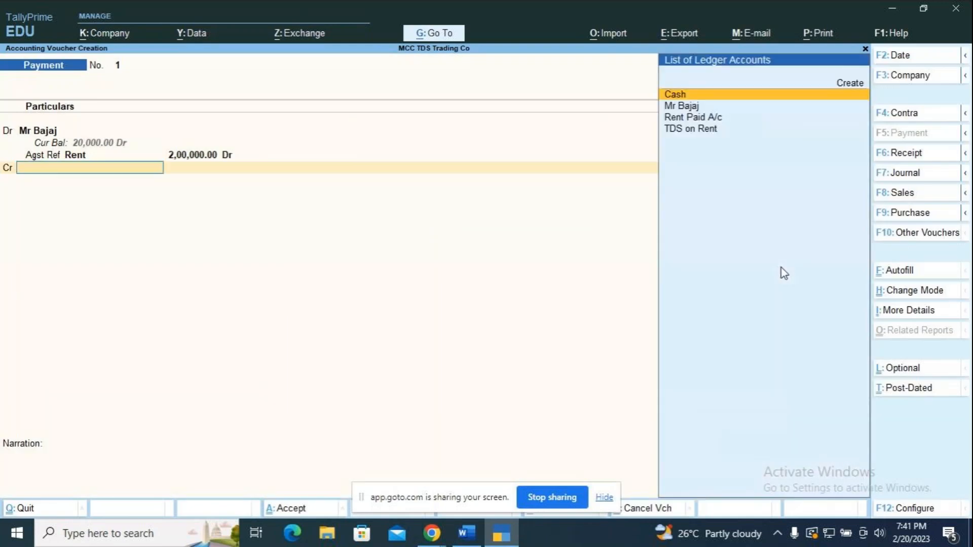
pyautogui.press('alt')
pyautogui.hotkey('alt', 'Tab')
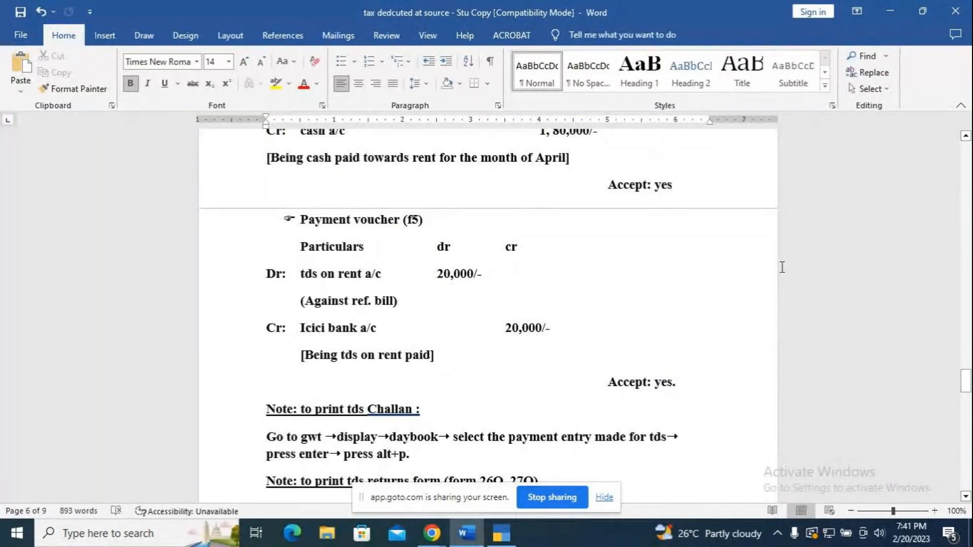
pyautogui.scroll(4, 575, 169)
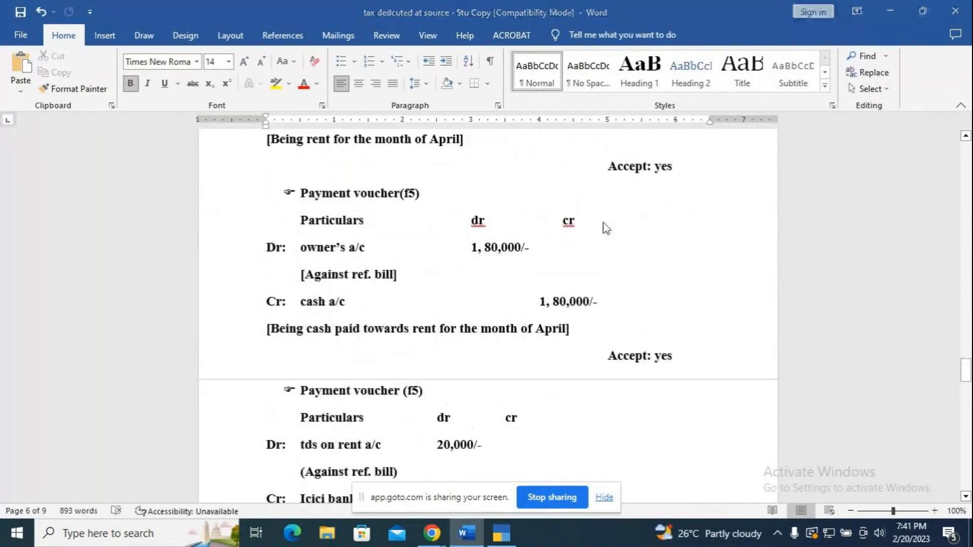
pyautogui.hotkey('alt', 'Tab')
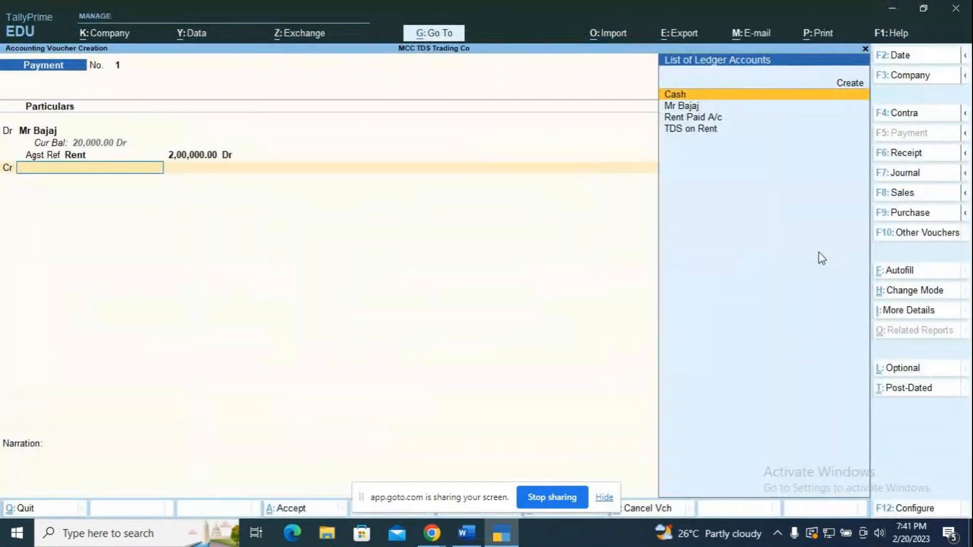
pyautogui.press('Escape')
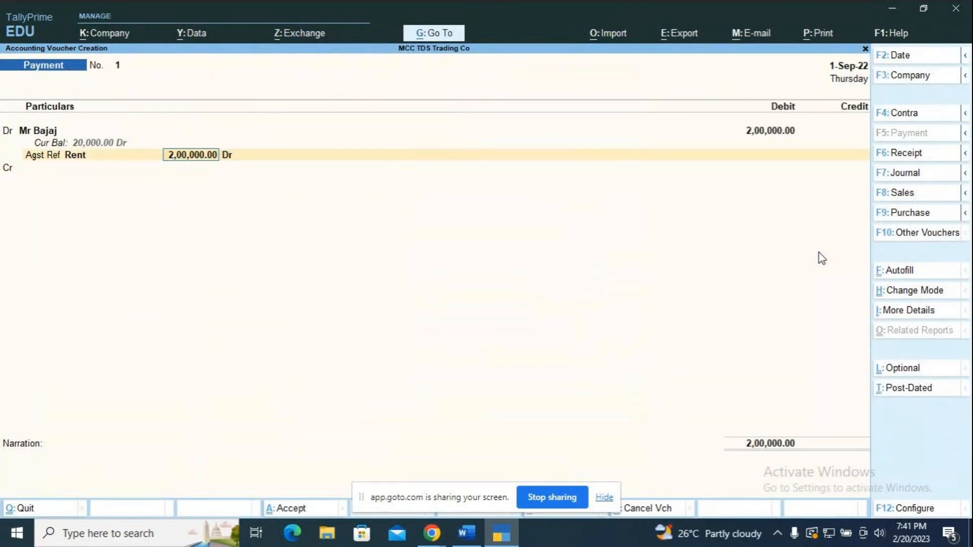
pyautogui.press('BackSpace')
pyautogui.press('BackSpace')
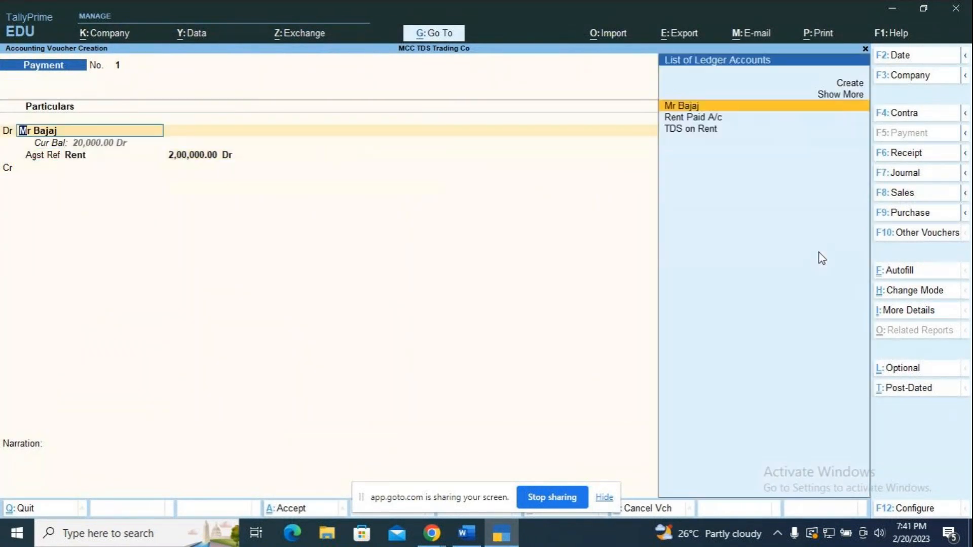
# Add an Agst Ref adjustment of the pending Tax bill for 20,000 Cr below the Rent reference and end the bill list
pyautogui.press('Return')
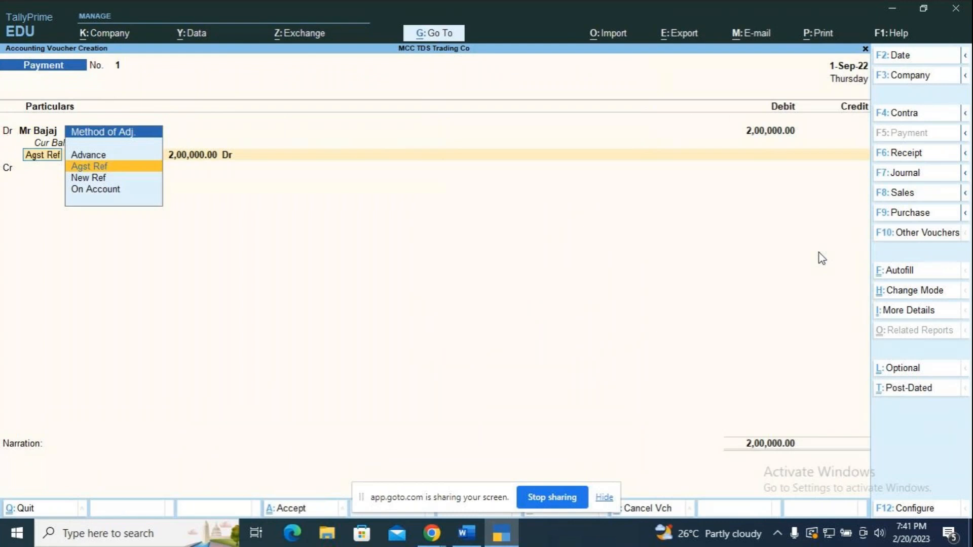
pyautogui.press('Return')
pyautogui.press('Return')
pyautogui.press('Return')
pyautogui.press('Return')
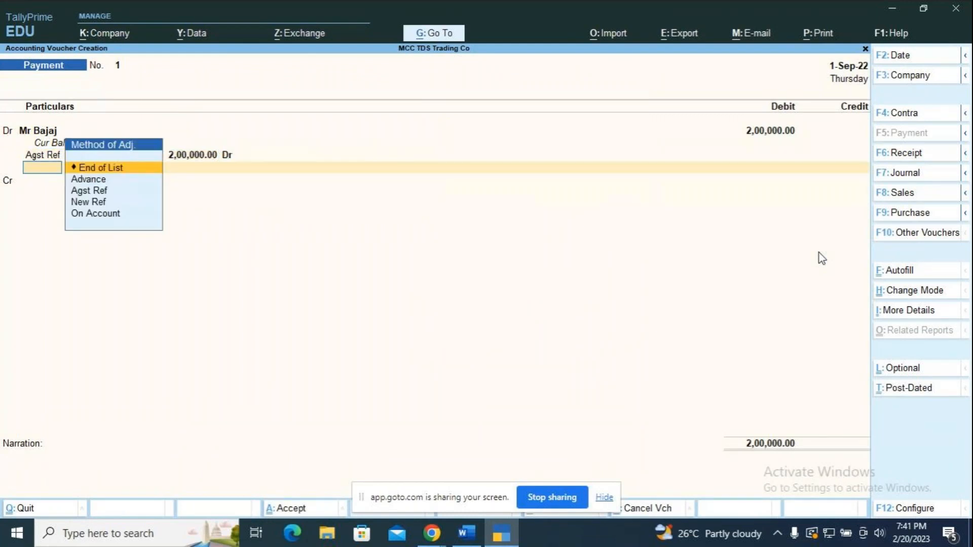
pyautogui.press('Down')
pyautogui.press('Down')
pyautogui.press('Return')
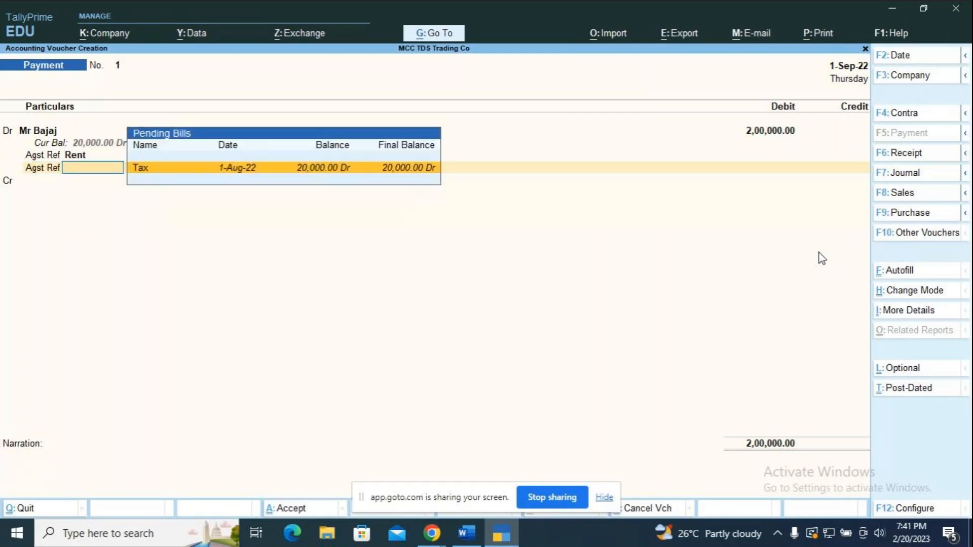
pyautogui.press('Return')
pyautogui.press('Return')
pyautogui.press('Return')
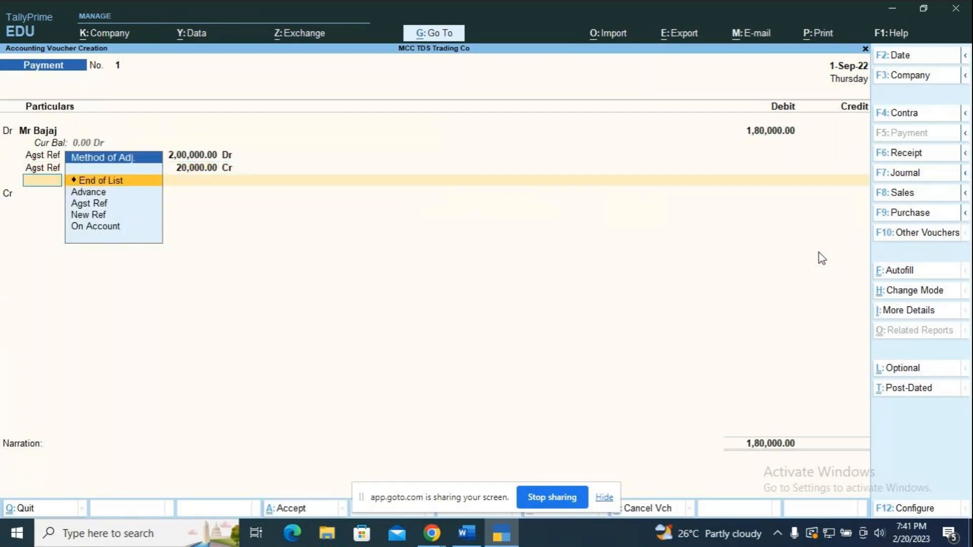
pyautogui.press('Return')
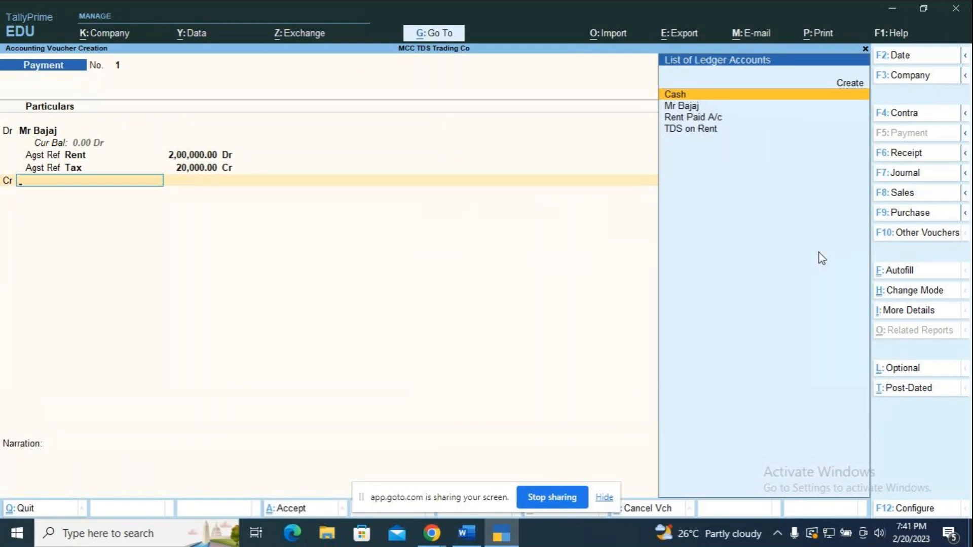
# Create the ledger HDFC Bank under Bank Accounts and use it as the payment voucher's credit account for 1,80,000
pyautogui.hotkey('alt', 'c')
pyautogui.write('HDFC Ba')
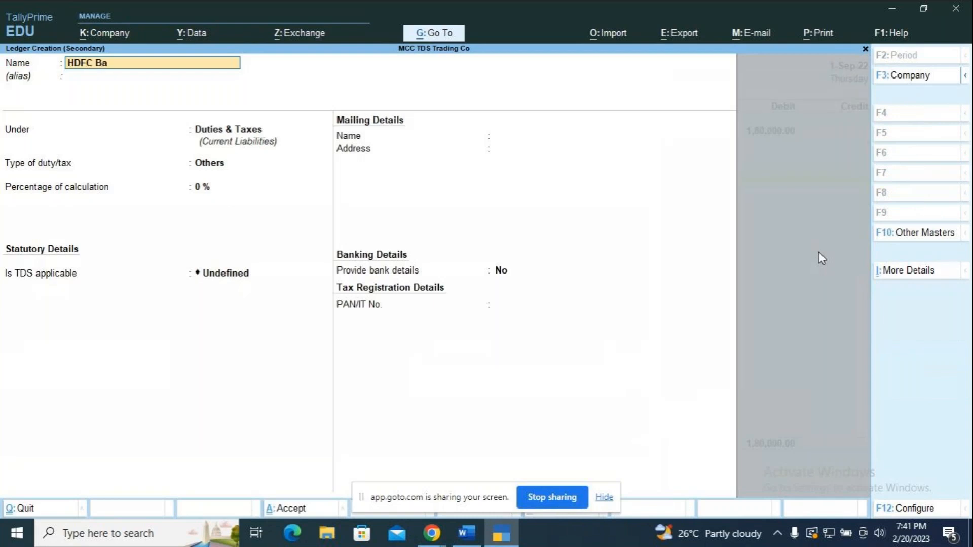
pyautogui.write('nk')
pyautogui.press('Return')
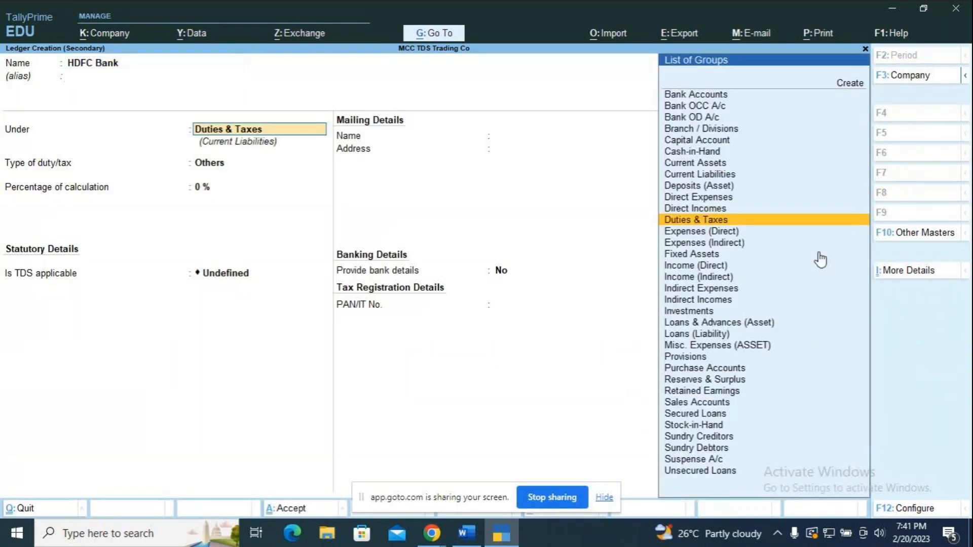
pyautogui.write('Ban')
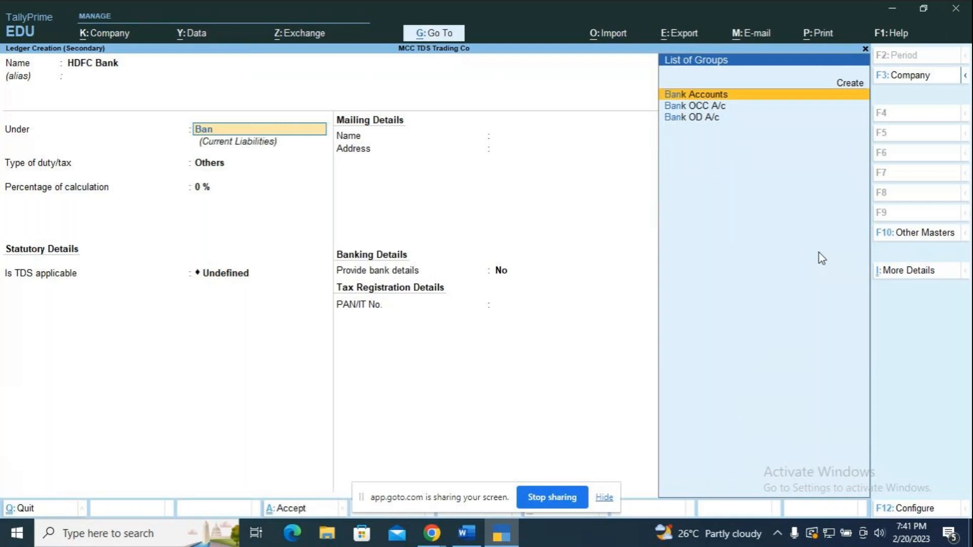
pyautogui.press('Return')
pyautogui.hotkey('ctrl', 'a')
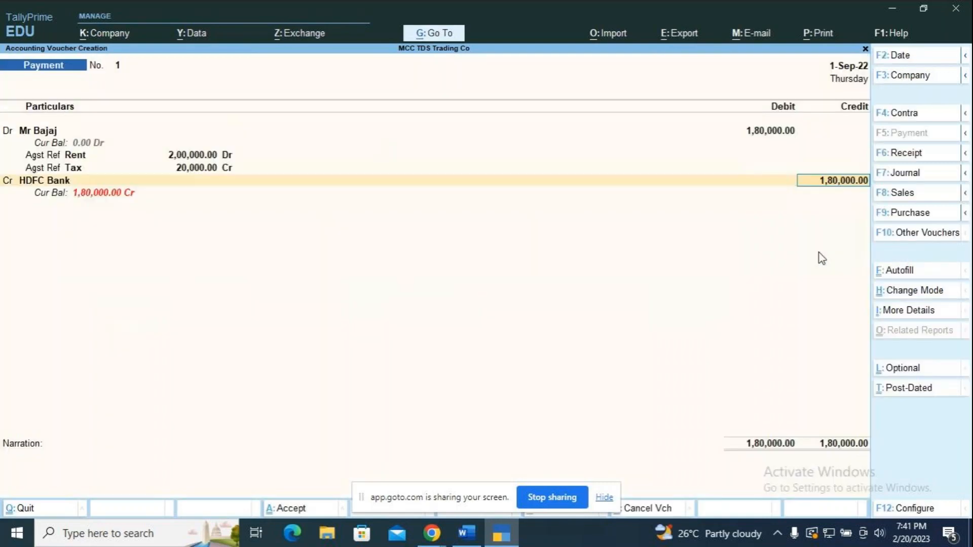
# Alter the HDFC Bank ledger from within the payment voucher: set the bank name to Not Applicable and enter an opening balance
pyautogui.press('BackSpace')
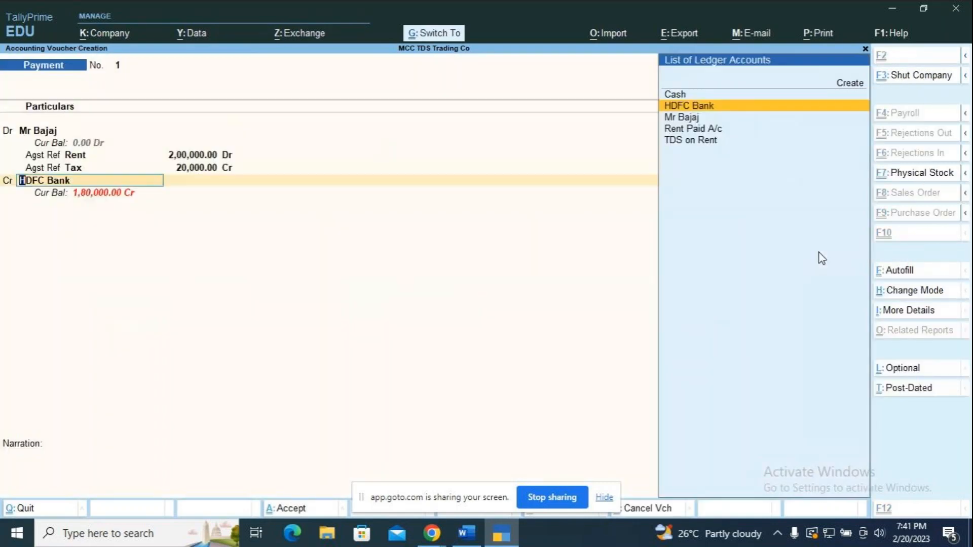
pyautogui.hotkey('ctrl', 'Return')
pyautogui.press('Return')
pyautogui.press('Return')
pyautogui.press('Return')
pyautogui.press('Return')
pyautogui.press('Return')
pyautogui.press('Return')
pyautogui.press('Return')
pyautogui.press('Return')
pyautogui.press('Return')
pyautogui.press('Return')
pyautogui.press('Return')
pyautogui.press('Return')
pyautogui.press('Return')
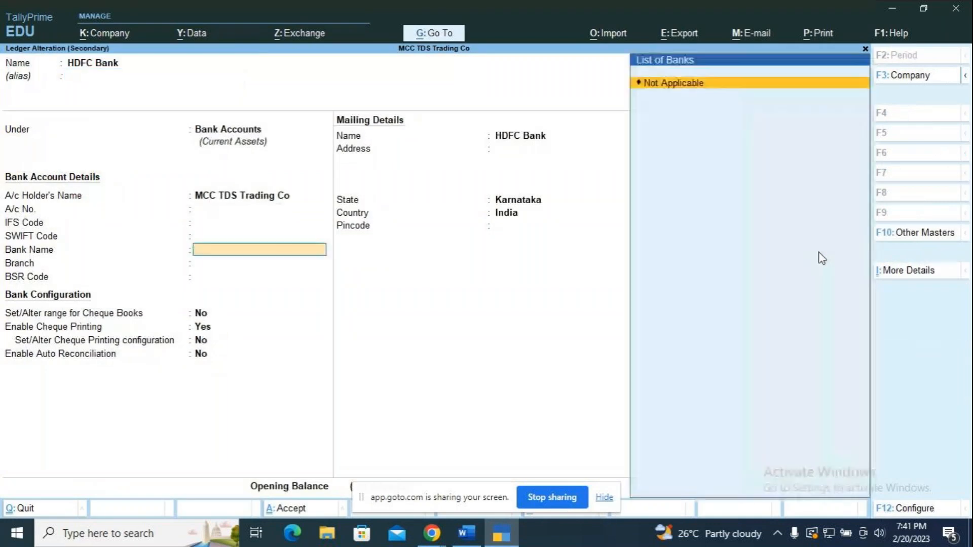
pyautogui.press('Return')
pyautogui.press('Return')
pyautogui.press('Return')
pyautogui.press('Return')
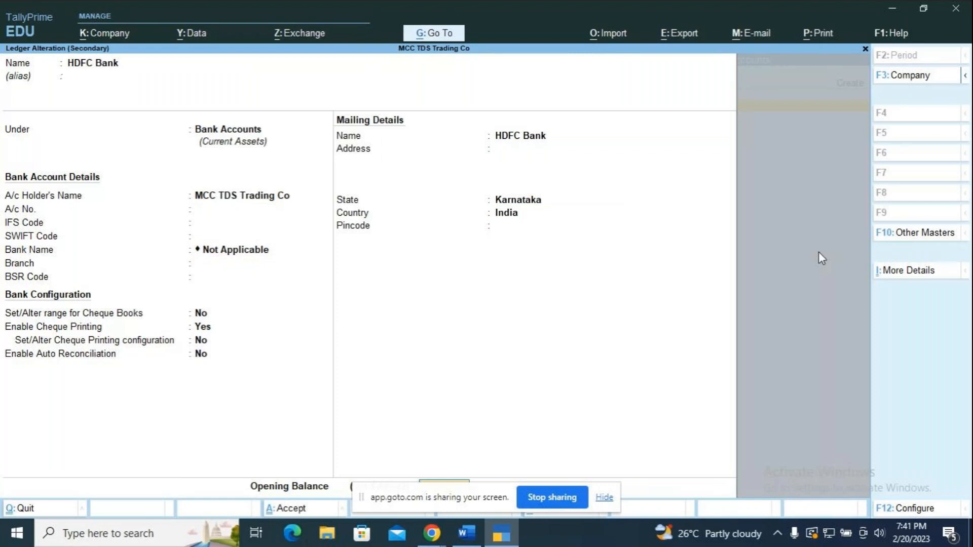
pyautogui.press('Return')
pyautogui.press('Return')
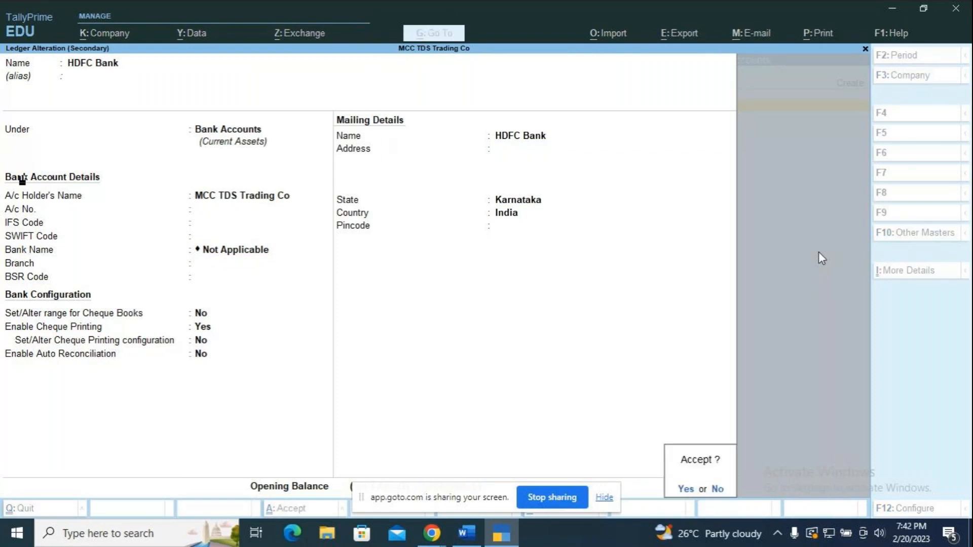
pyautogui.press('Return')
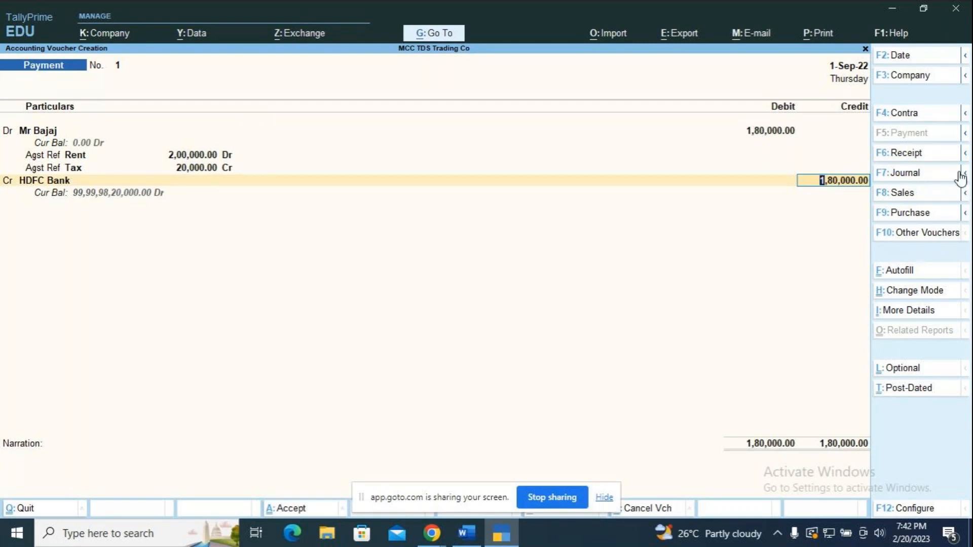
# Keep the HDFC Bank credit at 1,80,000 and enter instrument number 894523 in its bank allocation
pyautogui.press('Return')
pyautogui.press('Return')
pyautogui.press('Return')
pyautogui.write('894523')
pyautogui.press('Return')
pyautogui.press('Return')
# Enter the narration "being rent paid to" followed by the owner's name and save the payment voucher
pyautogui.write('being rent paid to')
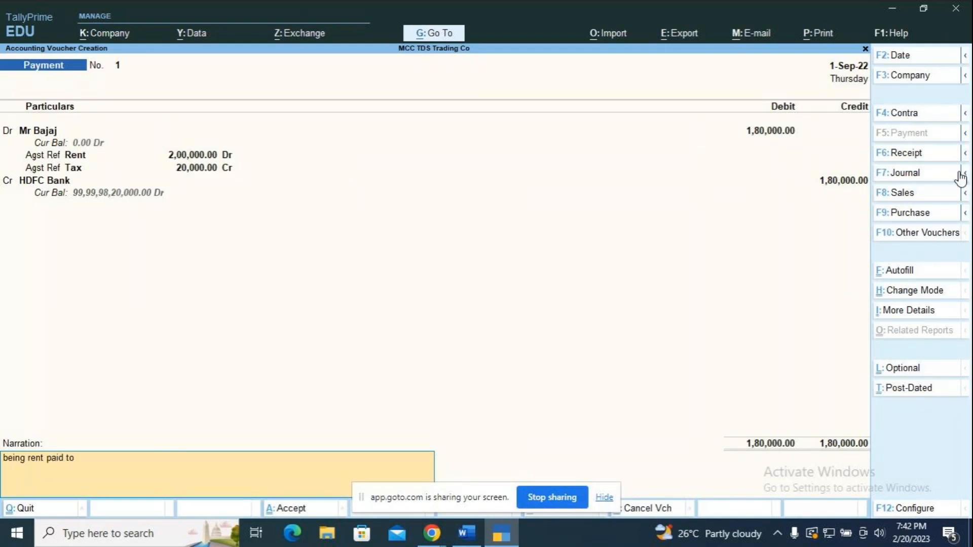
pyautogui.write(' MR  bajaj')
pyautogui.press('BackSpace')
pyautogui.press('BackSpace')
pyautogui.press('BackSpace')
pyautogui.press('BackSpace')
pyautogui.press('BackSpace')
pyautogui.press('BackSpace')
pyautogui.press('BackSpace')
pyautogui.write('Bajaj')
pyautogui.press('Return')
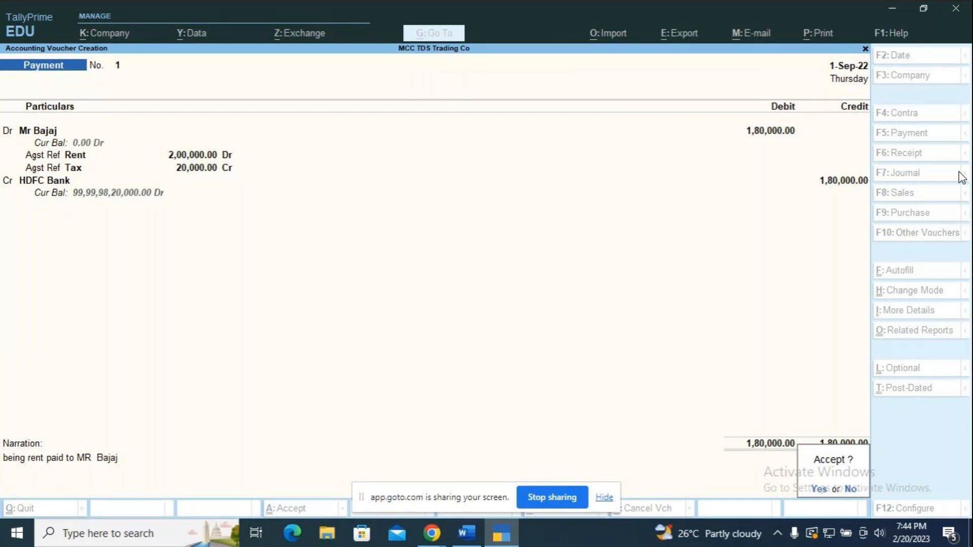
pyautogui.press('y')
# Check the TDS on rent payment entry in the Word notes, then return to TallyPrime
pyautogui.hotkey('alt', 'Tab')
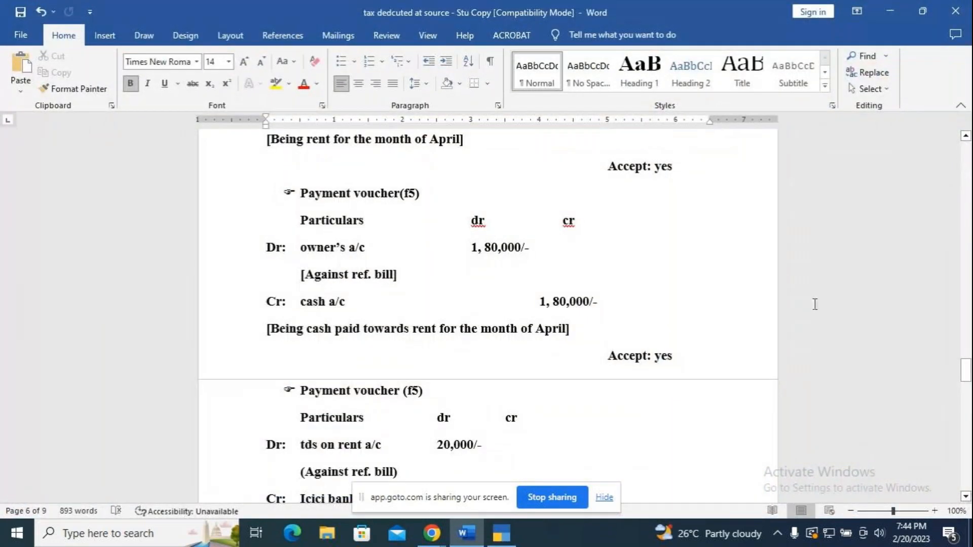
pyautogui.scroll(-2, 519, 379)
pyautogui.hotkey('alt', 'Tab')
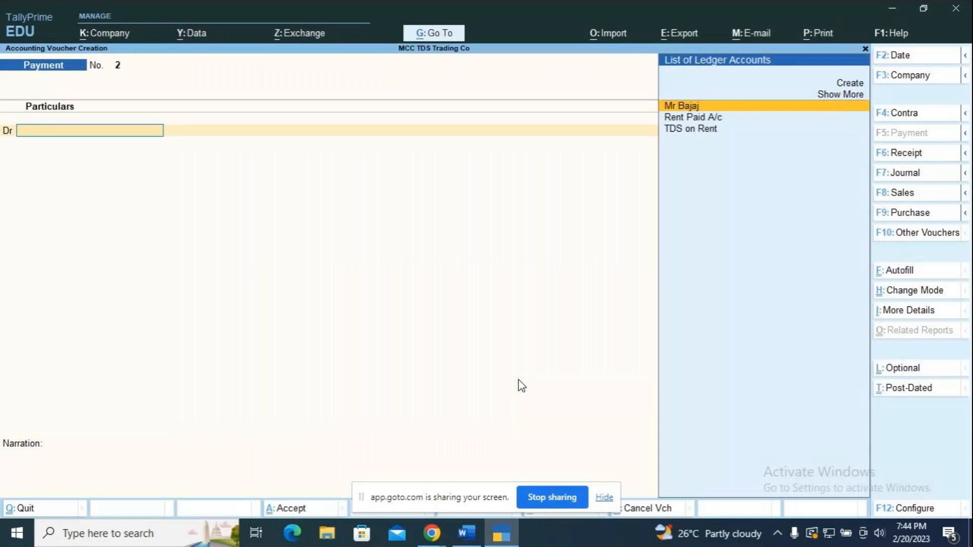
# Date the new payment voucher 2-9-2022 and debit TDS on Rent with an Agst Ref to Jrnl / 1 / 1 for 20,000
pyautogui.press('F2')
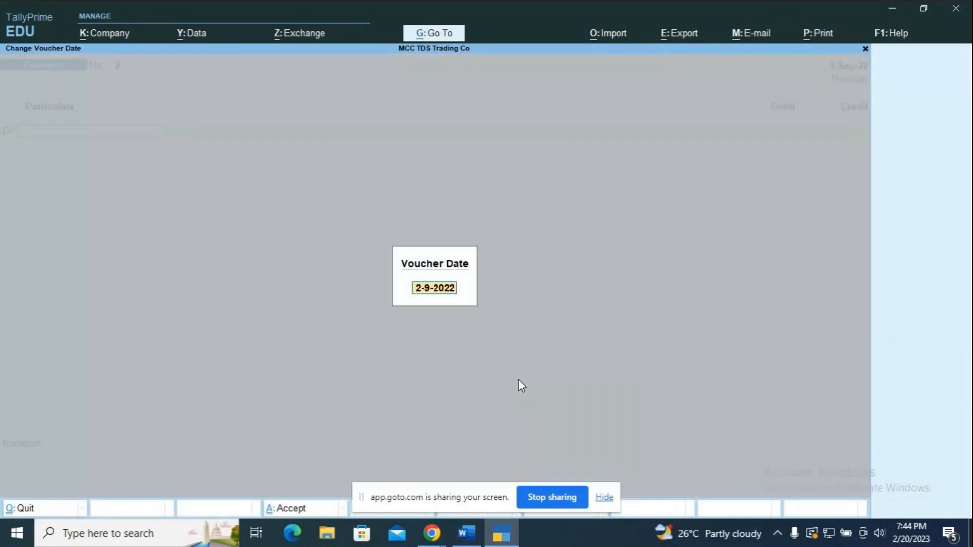
pyautogui.press('Return')
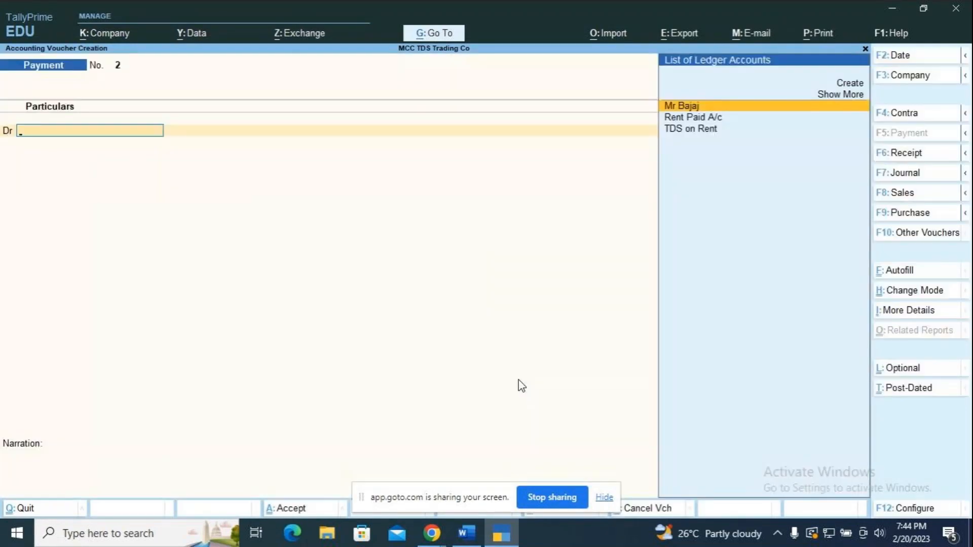
pyautogui.press('Down')
pyautogui.press('Down')
pyautogui.press('Return')
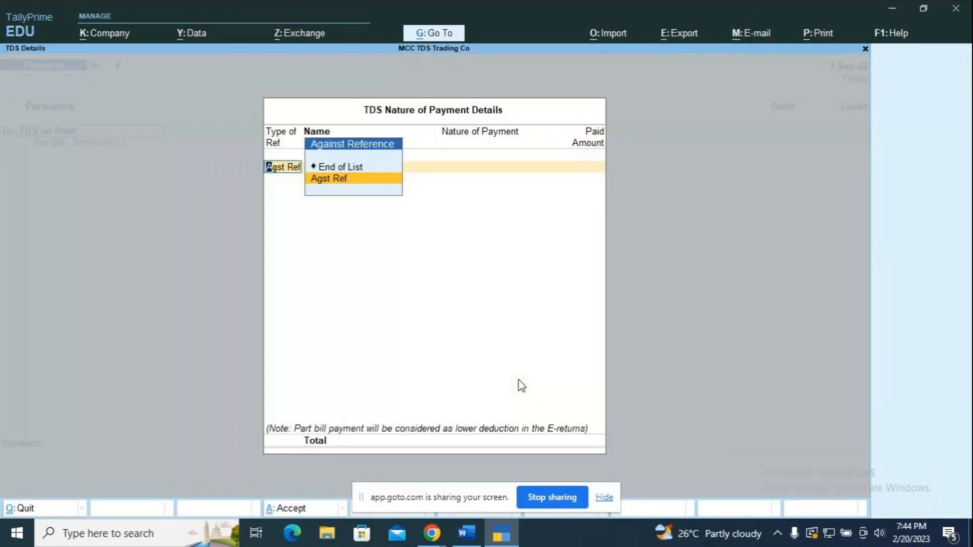
pyautogui.press('Return')
pyautogui.press('Return')
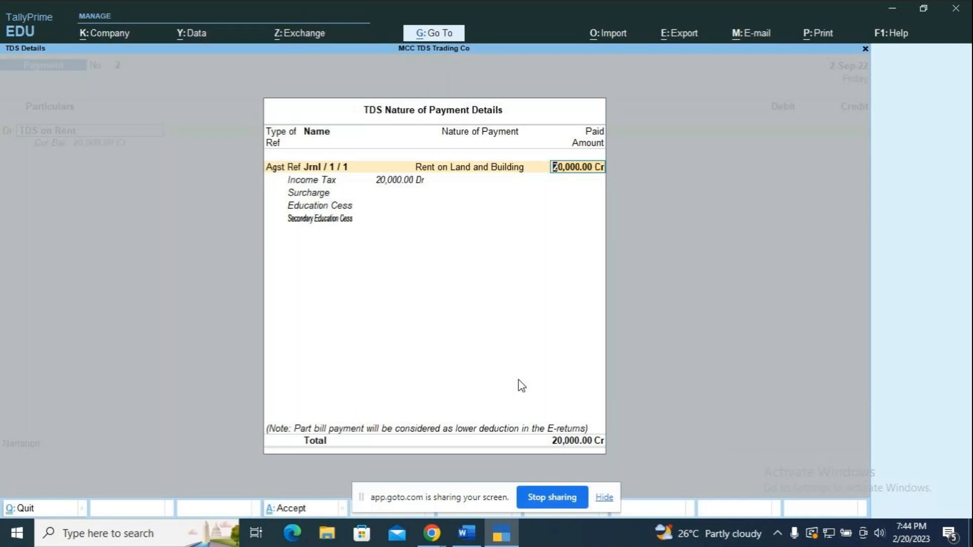
pyautogui.press('Return')
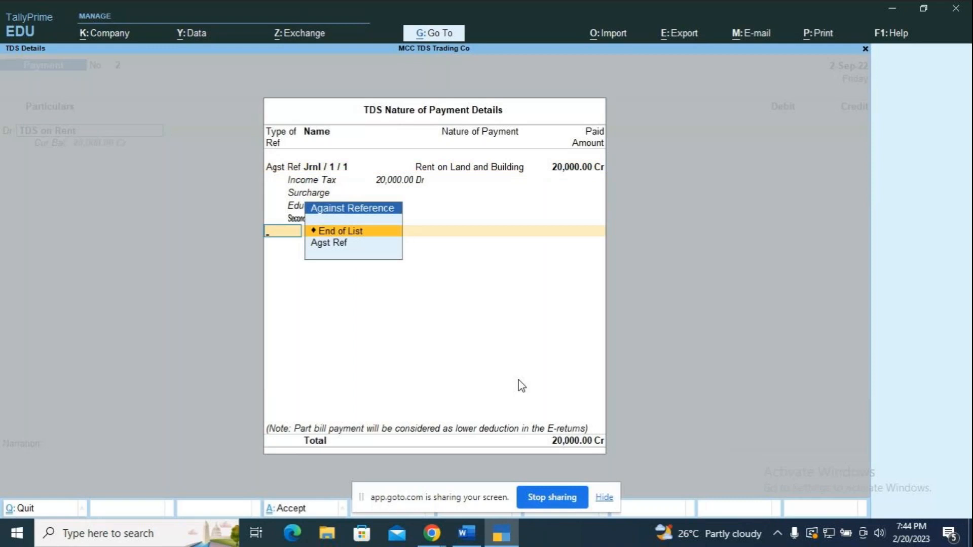
pyautogui.press('Return')
pyautogui.press('Return')
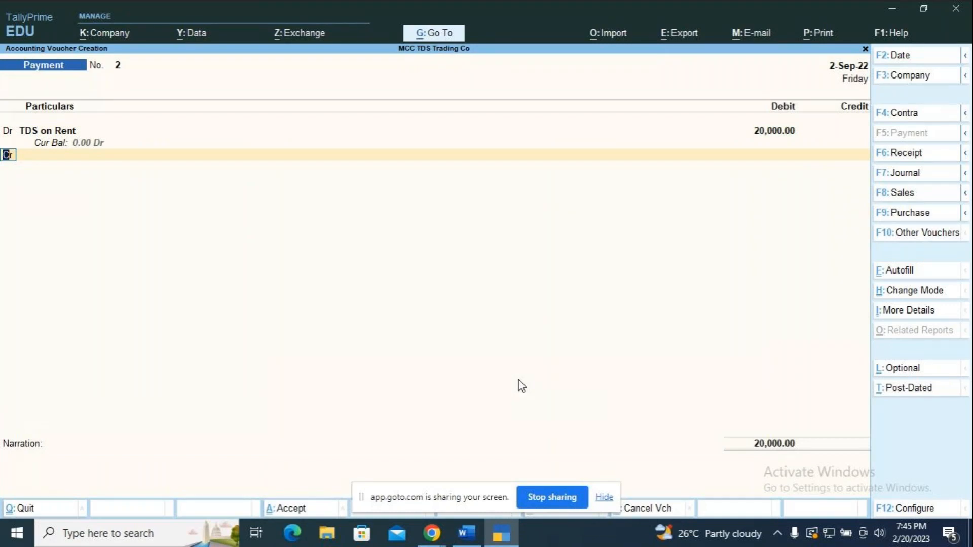
# Credit HDFC Bank with 20,000, allocated as a cheque with instrument number 895625 dated 2-Sep-22
pyautogui.press('Return')
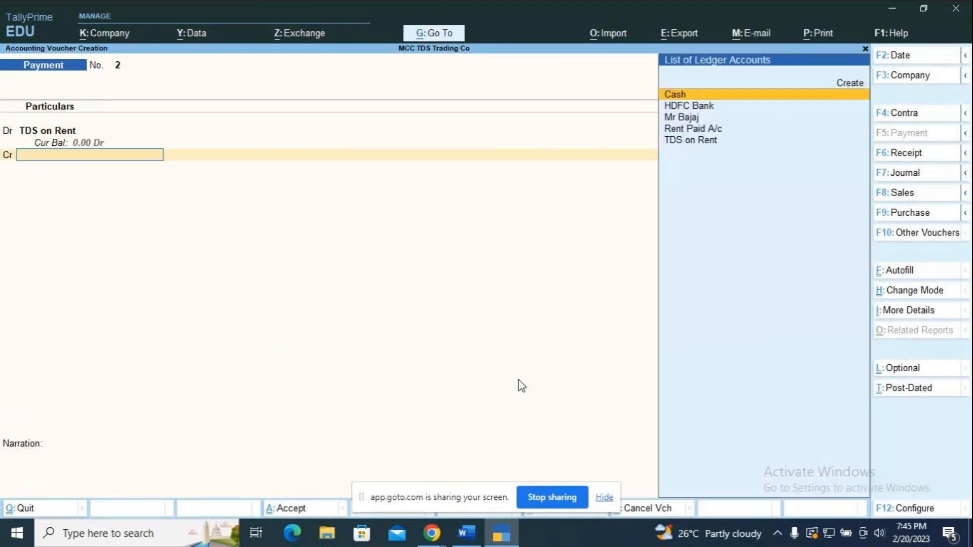
pyautogui.press('Down')
pyautogui.press('Down')
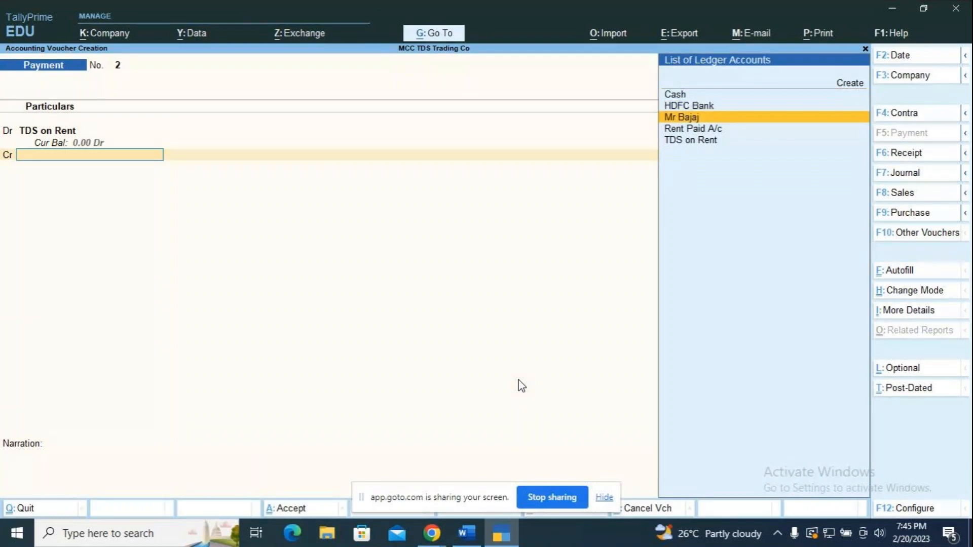
pyautogui.press('Up')
pyautogui.press('Return')
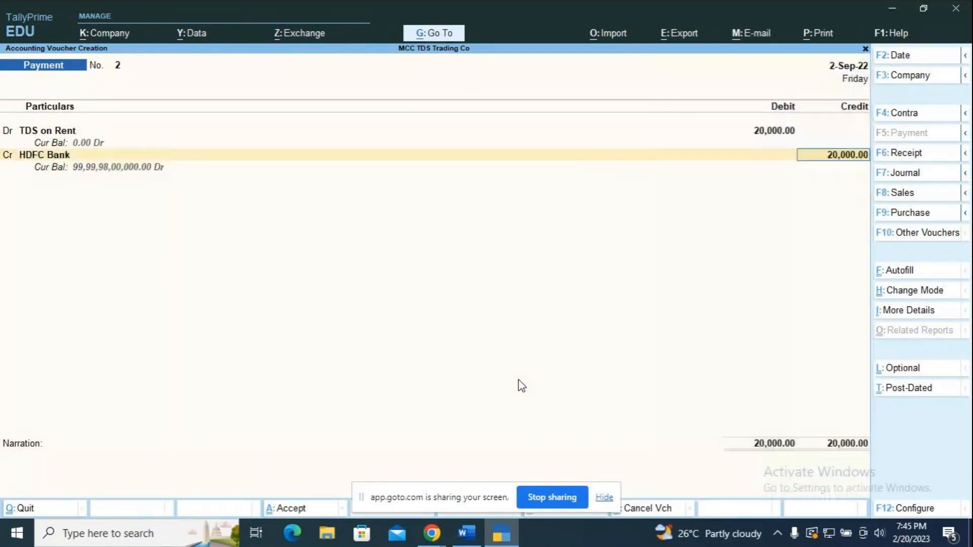
pyautogui.press('Return')
pyautogui.write('895625')
pyautogui.press('Return')
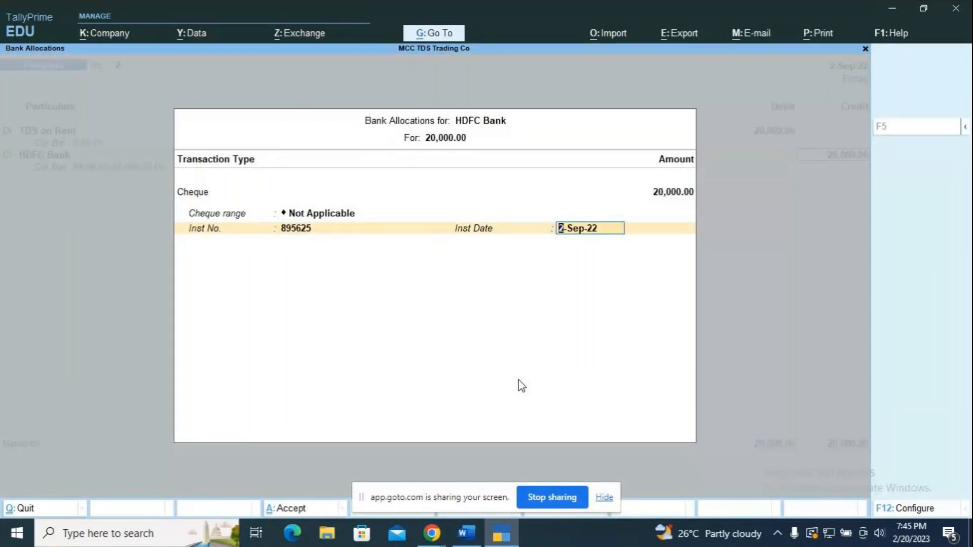
pyautogui.press('Return')
# Enter the narration "being tax paidon rent for the month of August" and save the TDS payment voucher
pyautogui.write('bein')
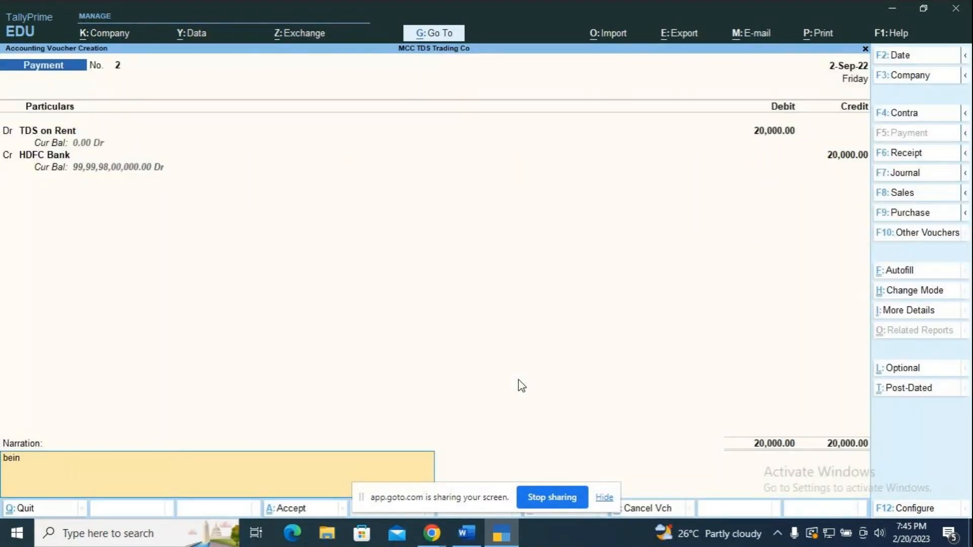
pyautogui.write('g tax paidon rent for the')
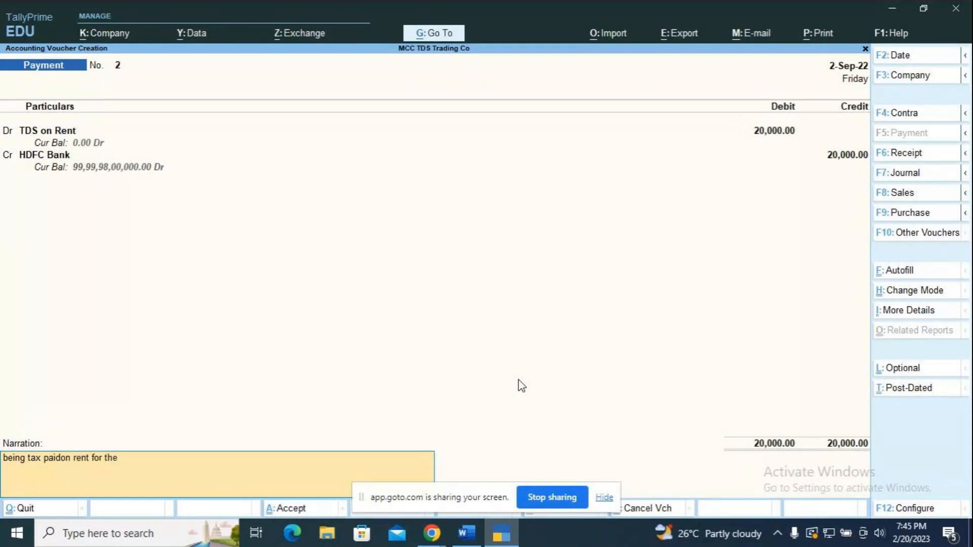
pyautogui.write(' month of August')
pyautogui.press('Return')
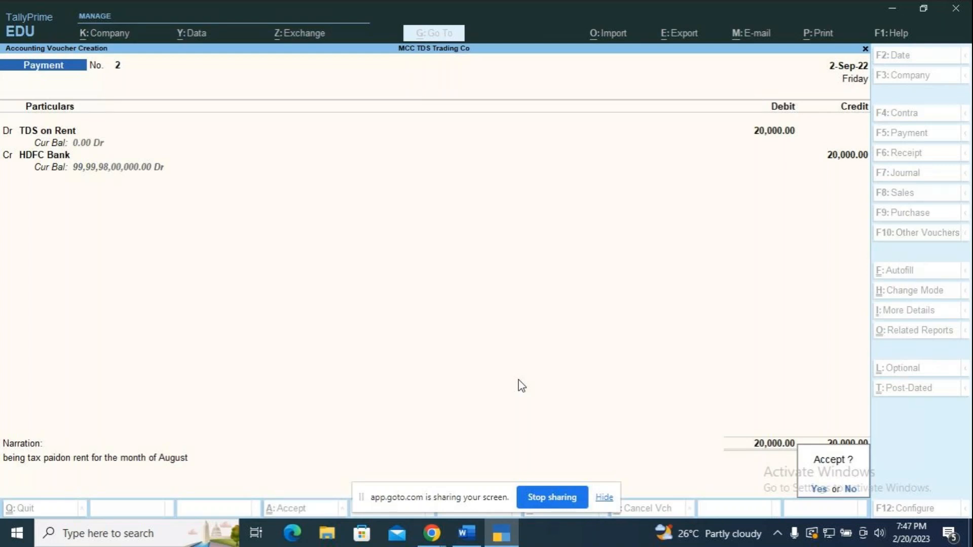
pyautogui.press('Return')
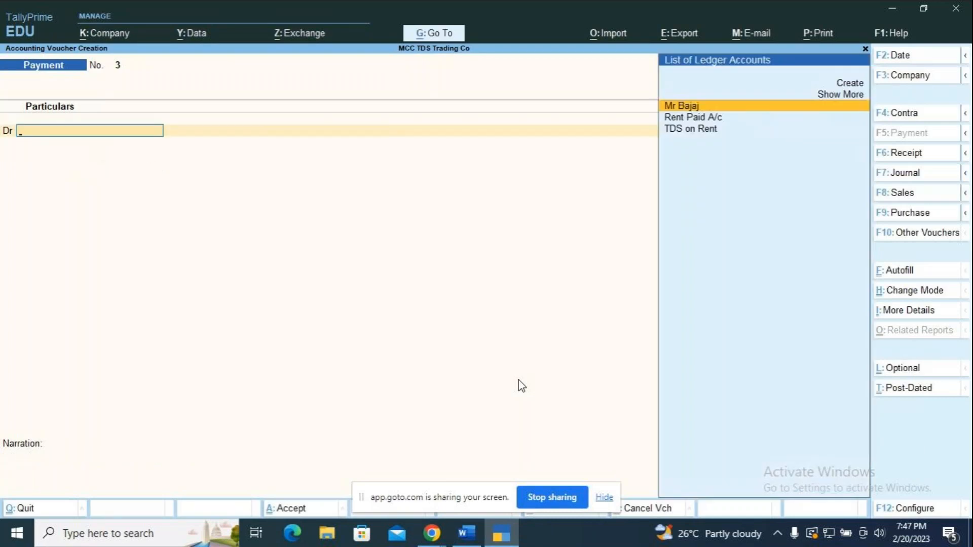
# Leave voucher entry and open Display More Reports from the Gateway of Tally
pyautogui.press('Escape')
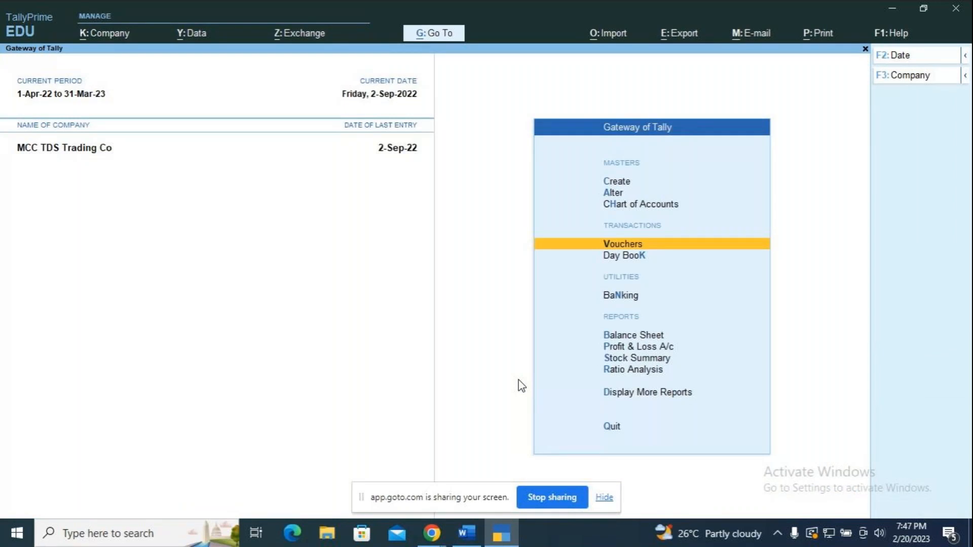
pyautogui.press('Down')
pyautogui.press('Down')
pyautogui.press('Down')
pyautogui.press('Down')
pyautogui.press('Down')
pyautogui.press('Down')
pyautogui.press('Down')
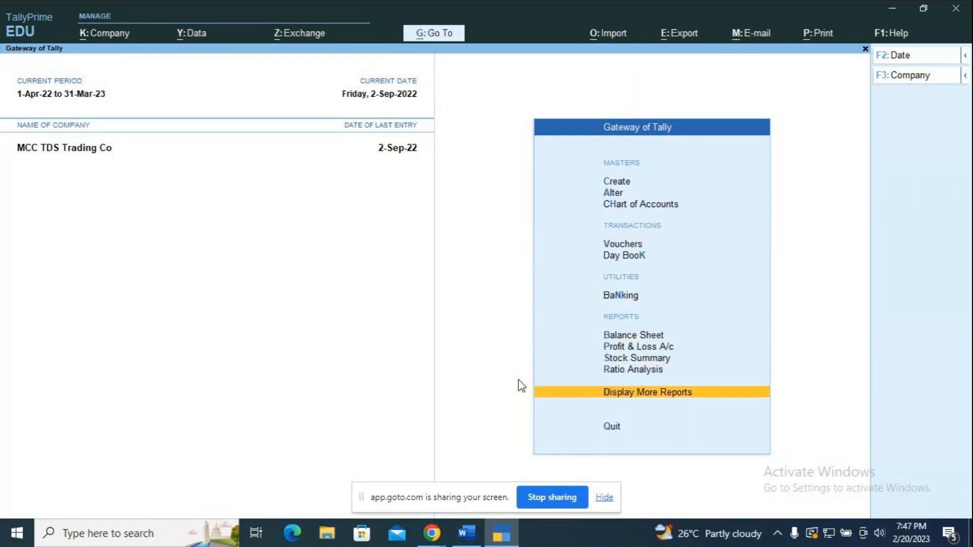
pyautogui.press('Return')
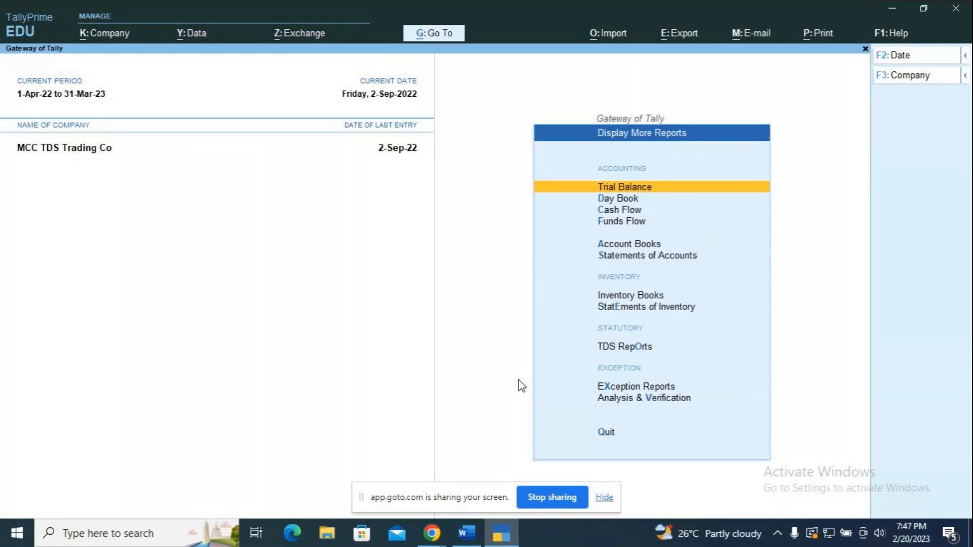
# Open Form 26Q from the statutory TDS Reports
pyautogui.press('Down')
pyautogui.press('Down')
pyautogui.press('Down')
pyautogui.press('Down')
pyautogui.press('Down')
pyautogui.press('Down')
pyautogui.press('Down')
pyautogui.press('Down')
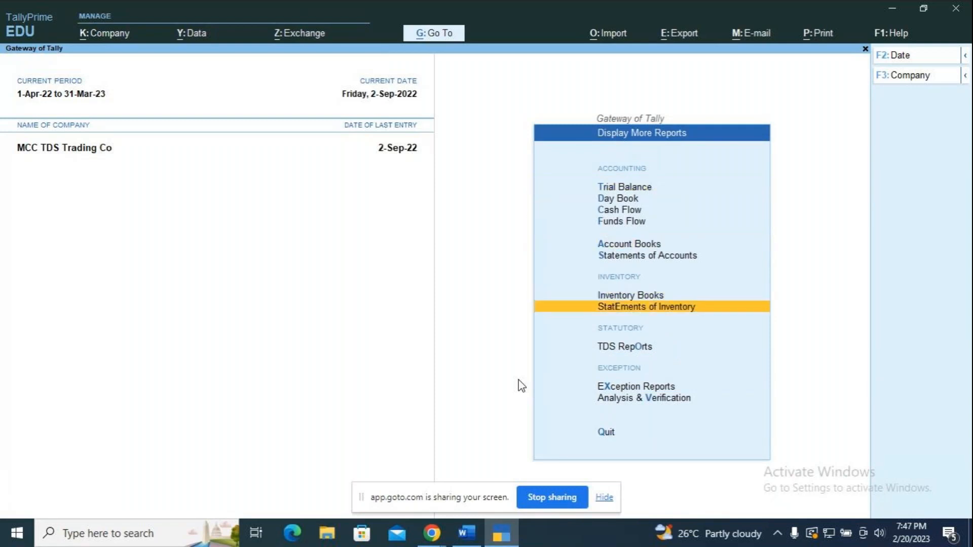
pyautogui.press('Return')
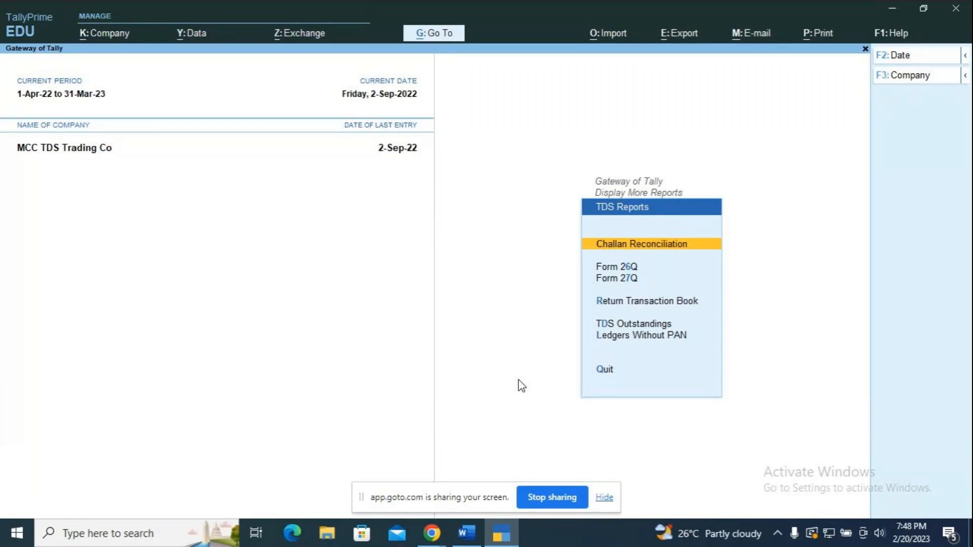
pyautogui.press('Down')
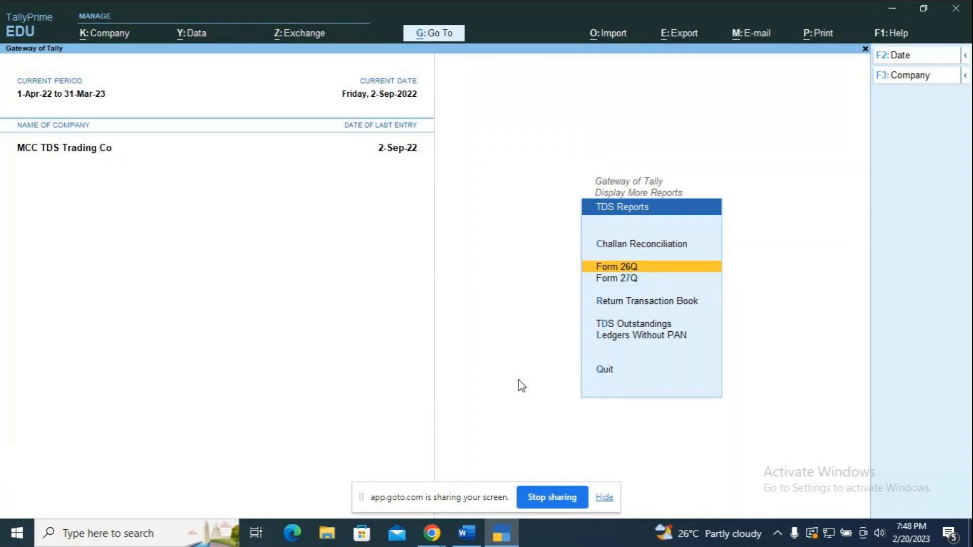
pyautogui.press('Return')
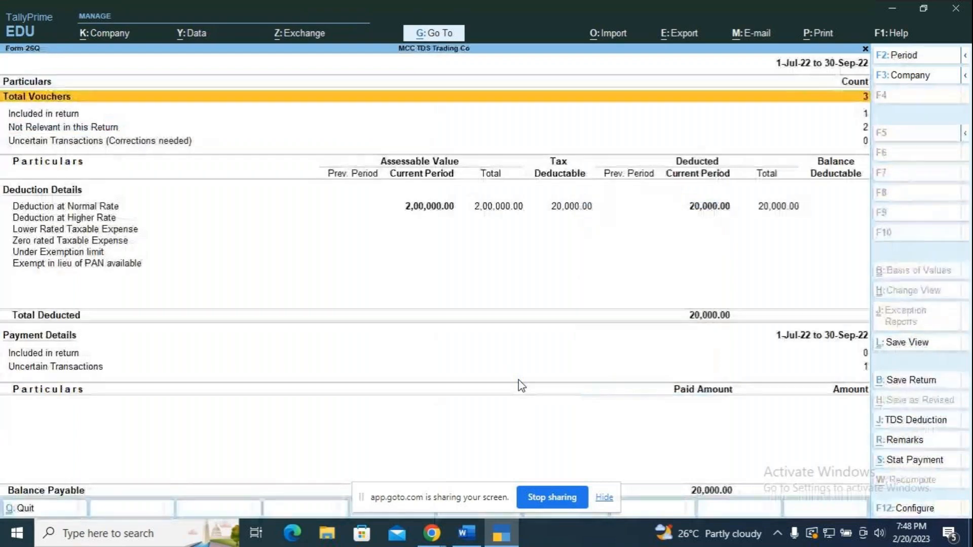
# Examine the Deduction at Normal Rate details in Form 26Q, down to the party's nature of payment
pyautogui.press('Down')
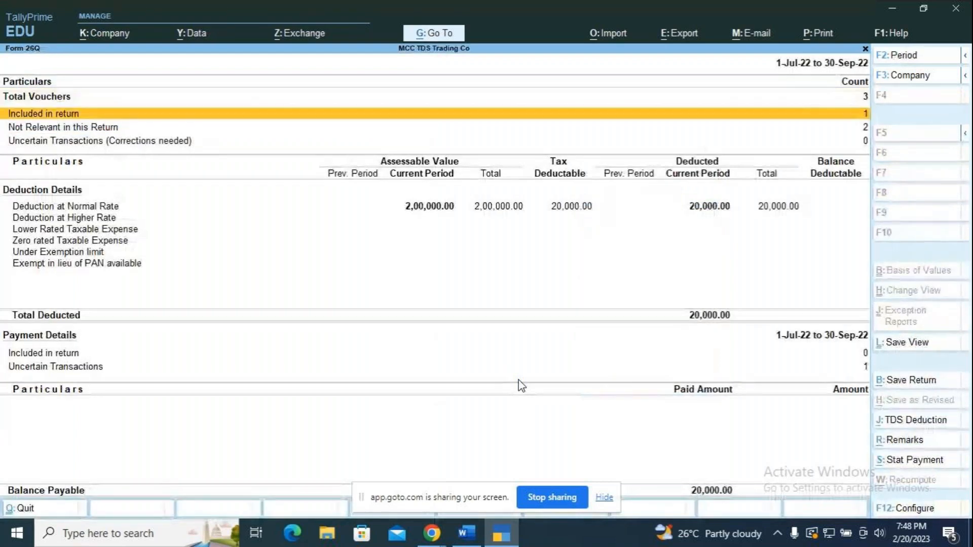
pyautogui.press('Down')
pyautogui.press('Down')
pyautogui.press('Down')
pyautogui.press('Down')
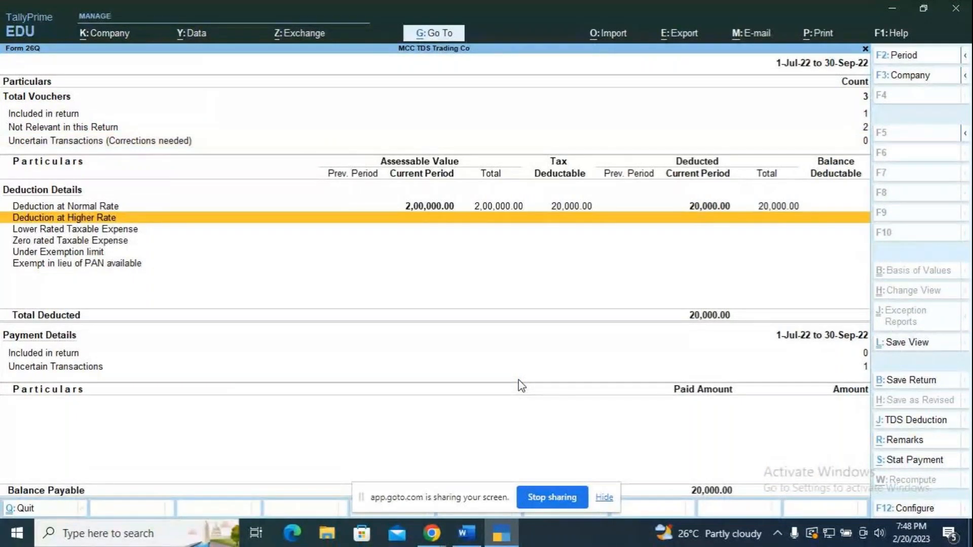
pyautogui.press('Up')
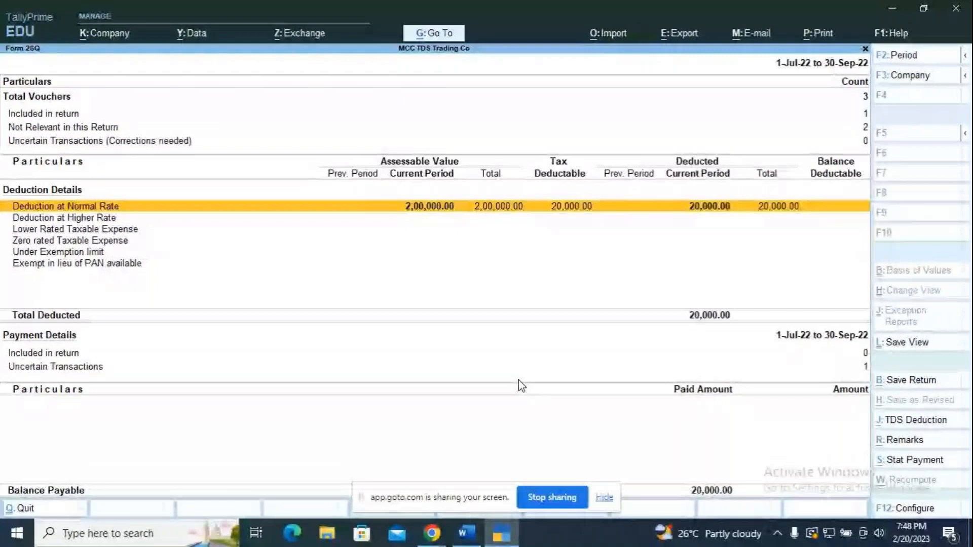
pyautogui.press('Return')
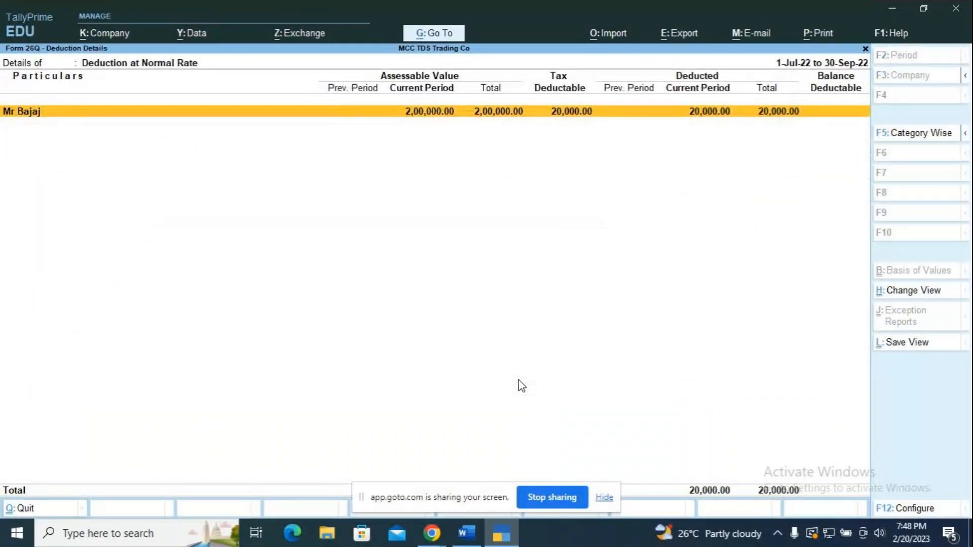
pyautogui.press('Return')
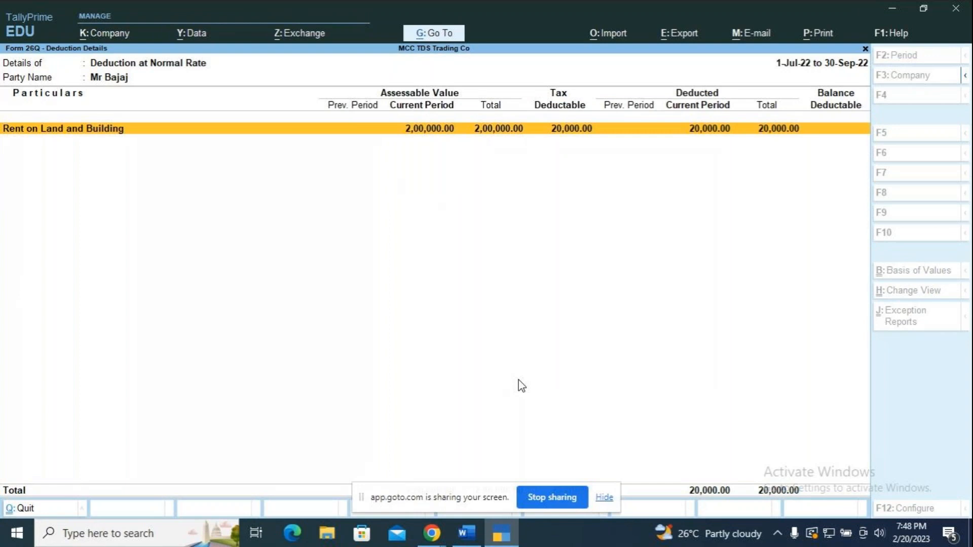
# Examine the voucher register behind the Rent on Land and Building deduction, and return to the Gateway of Tally
pyautogui.press('Return')
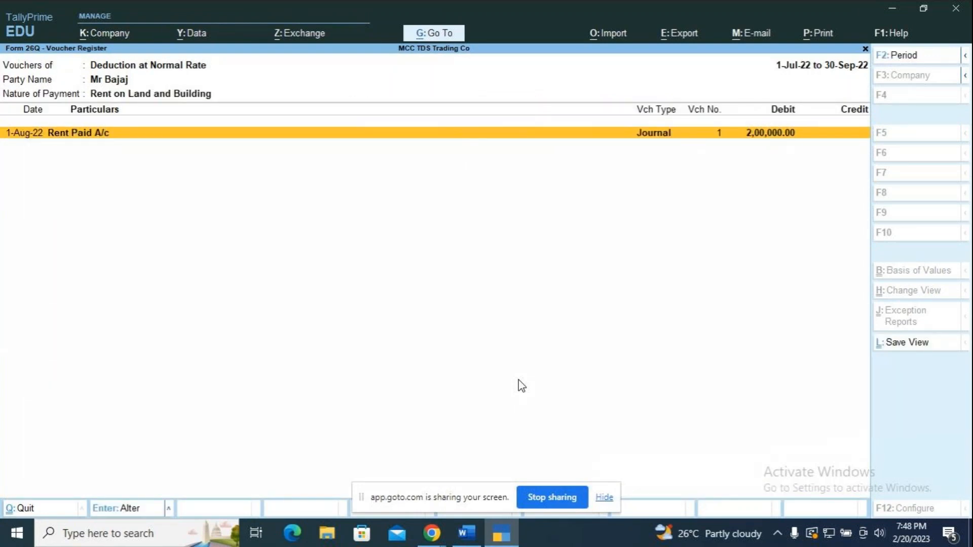
pyautogui.press('alt')
pyautogui.press('alt')
pyautogui.press('Escape')
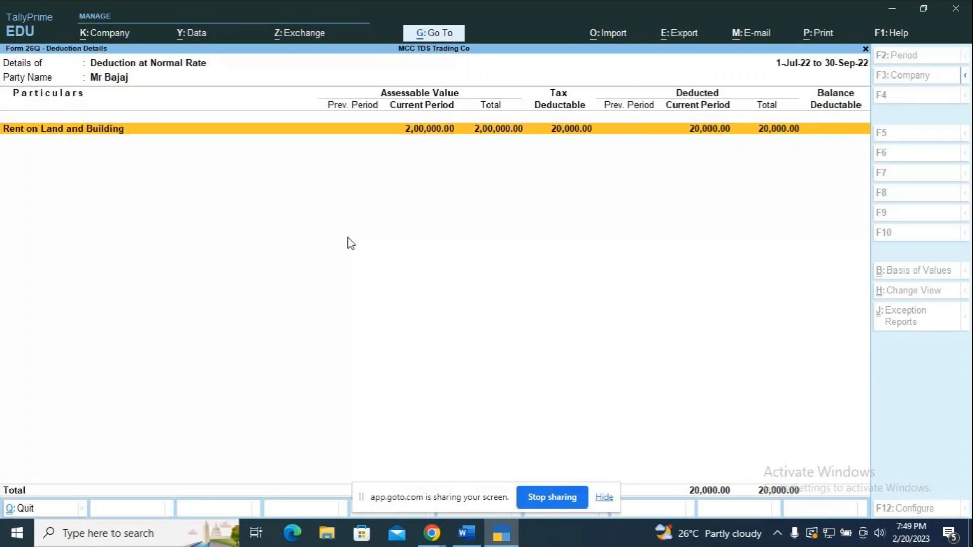
pyautogui.press('Escape')
pyautogui.press('Escape')
pyautogui.press('Escape')
pyautogui.press('Escape')
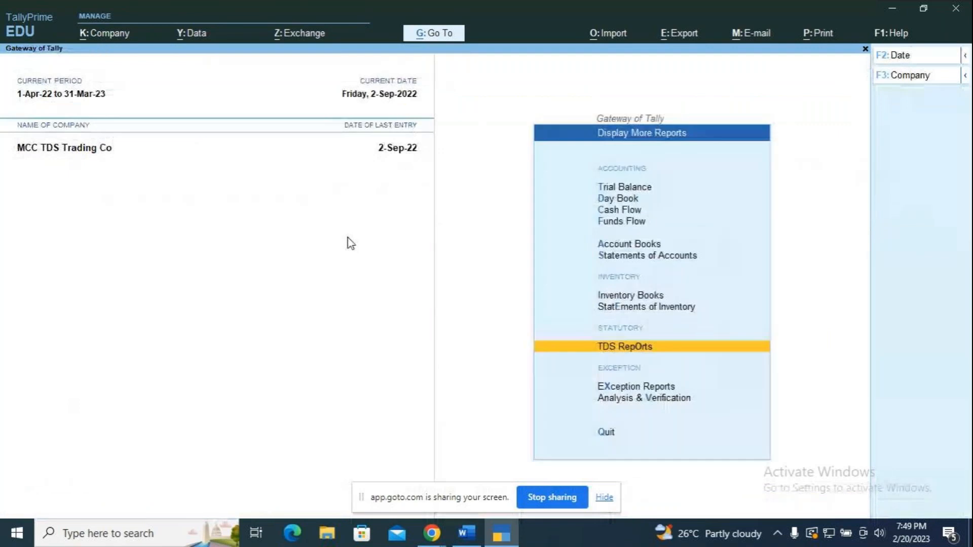
pyautogui.press('Escape')
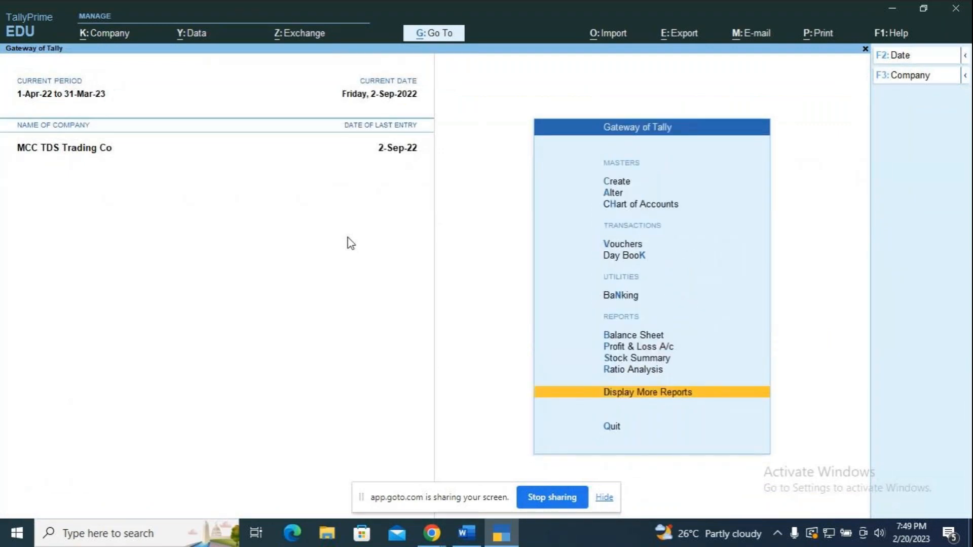
# Open Form 26Q from the TDS Reports under Display More Reports
pyautogui.press('Return')
pyautogui.press('Down')
pyautogui.press('Down')
pyautogui.press('Down')
pyautogui.press('Down')
pyautogui.press('Down')
pyautogui.press('Down')
pyautogui.press('Down')
pyautogui.press('Down')
pyautogui.press('Down')
pyautogui.press('Up')
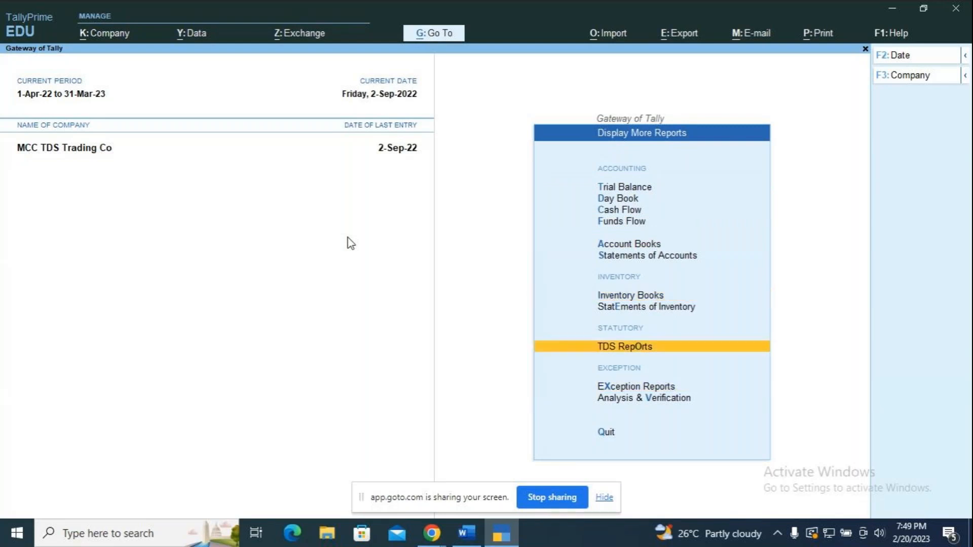
pyautogui.press('Return')
pyautogui.press('Down')
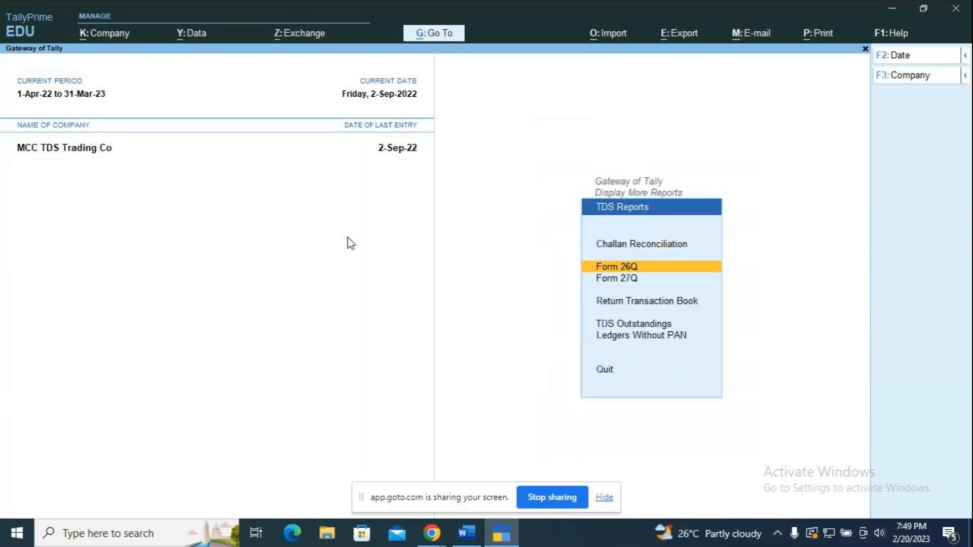
pyautogui.press('Return')
# Examine Deduction at Normal Rate in Form 26Q down to its rent voucher, and return to the Gateway of Tally
pyautogui.press('Down')
pyautogui.press('Up')
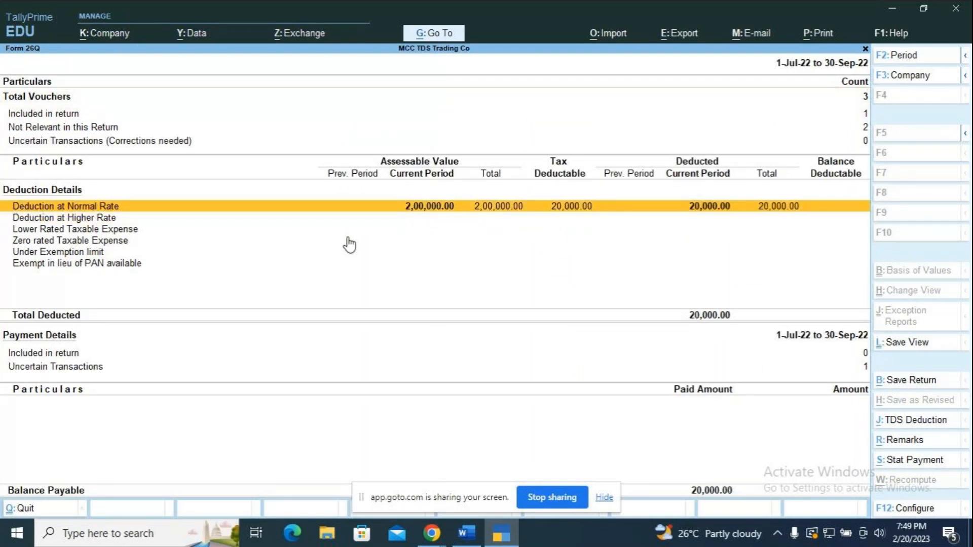
pyautogui.press('Return')
pyautogui.press('Return')
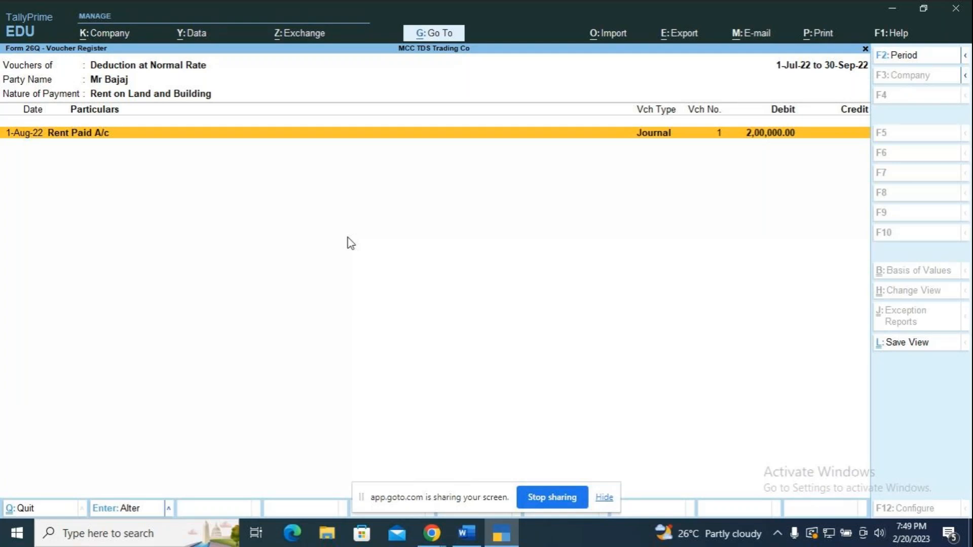
pyautogui.press('Escape')
pyautogui.press('Escape')
pyautogui.press('Escape')
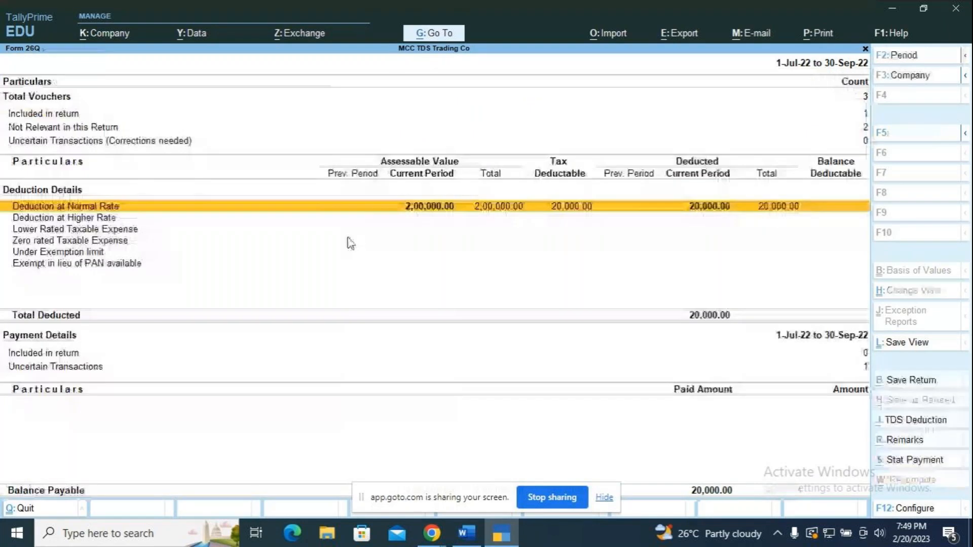
pyautogui.press('Escape')
pyautogui.press('Escape')
pyautogui.press('Escape')
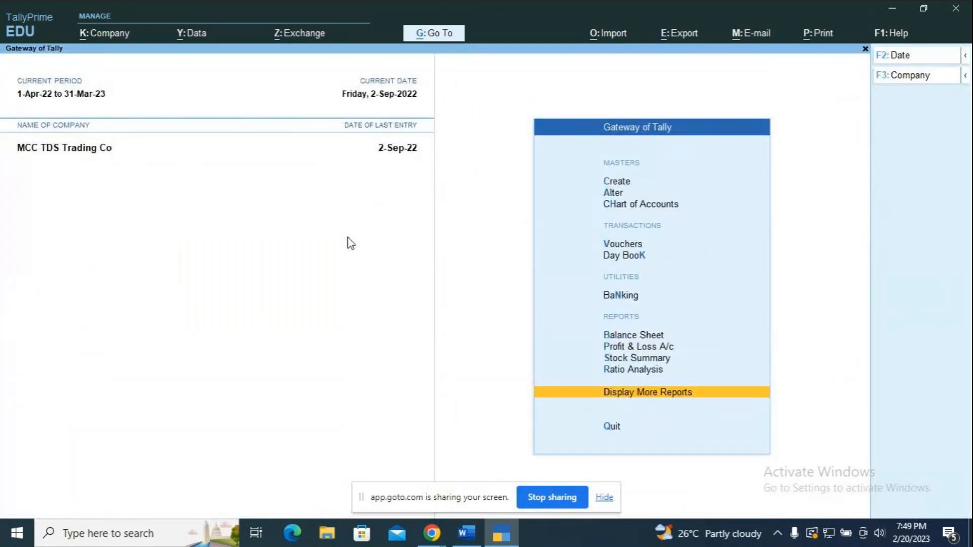
# Reopen Form 26Q through Display More Reports and the statutory TDS Reports
pyautogui.press('Return')
pyautogui.press('Down')
pyautogui.press('Down')
pyautogui.press('Down')
pyautogui.press('Down')
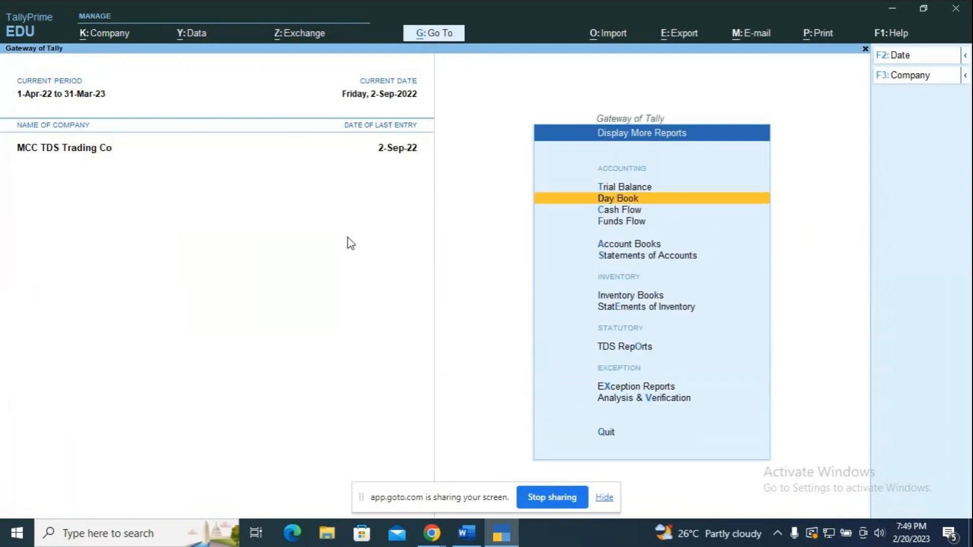
pyautogui.press('Down')
pyautogui.press('Down')
pyautogui.press('Down')
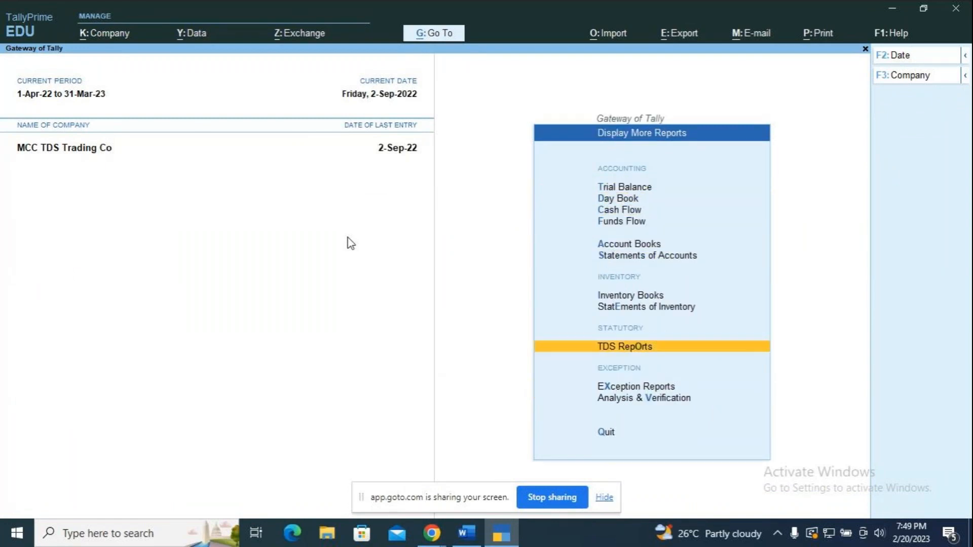
pyautogui.press('Return')
pyautogui.press('Down')
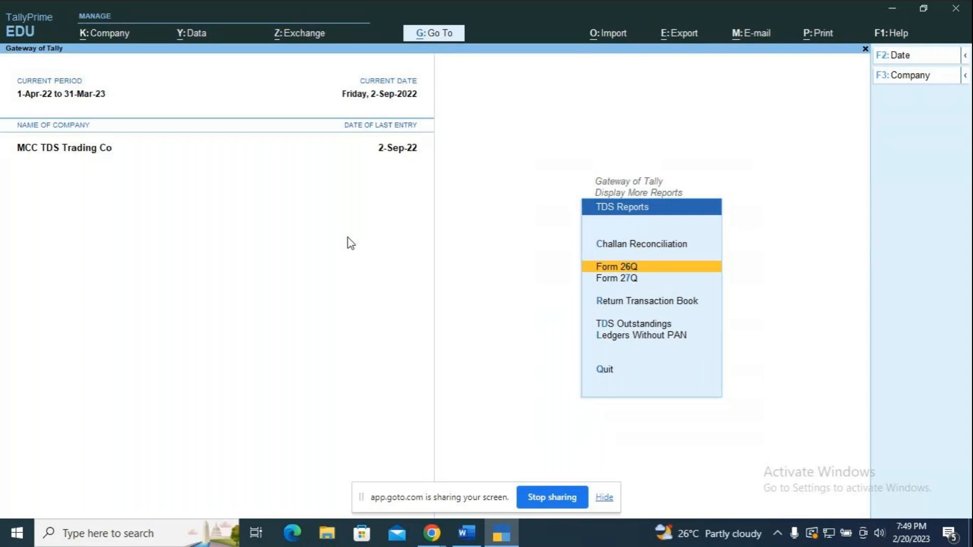
pyautogui.press('Return')
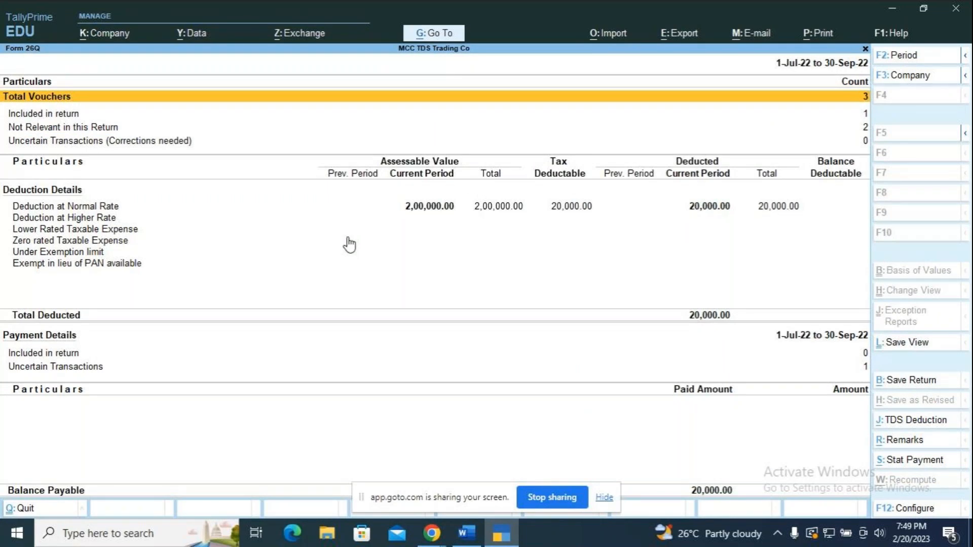
# Review the Form 26Q summary down to Deduction at Normal Rate and go back to Display More Reports
pyautogui.press('Down')
pyautogui.press('Down')
pyautogui.press('Down')
pyautogui.press('Down')
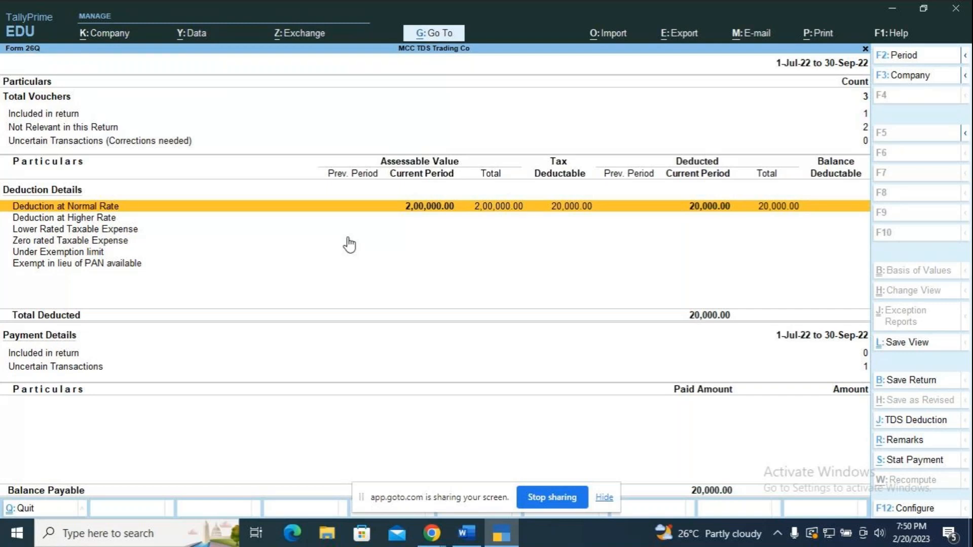
pyautogui.press('Escape')
pyautogui.press('Escape')
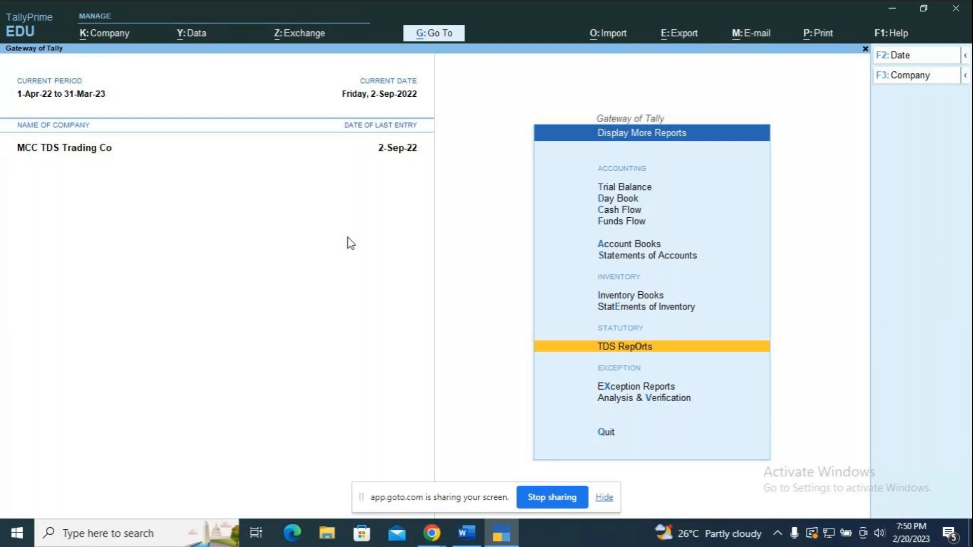
# Bring up Form 26Q again from the TDS Reports and review its voucher counts and deduction details
pyautogui.press('Return')
pyautogui.press('Down')
pyautogui.press('Down')
pyautogui.press('Up')
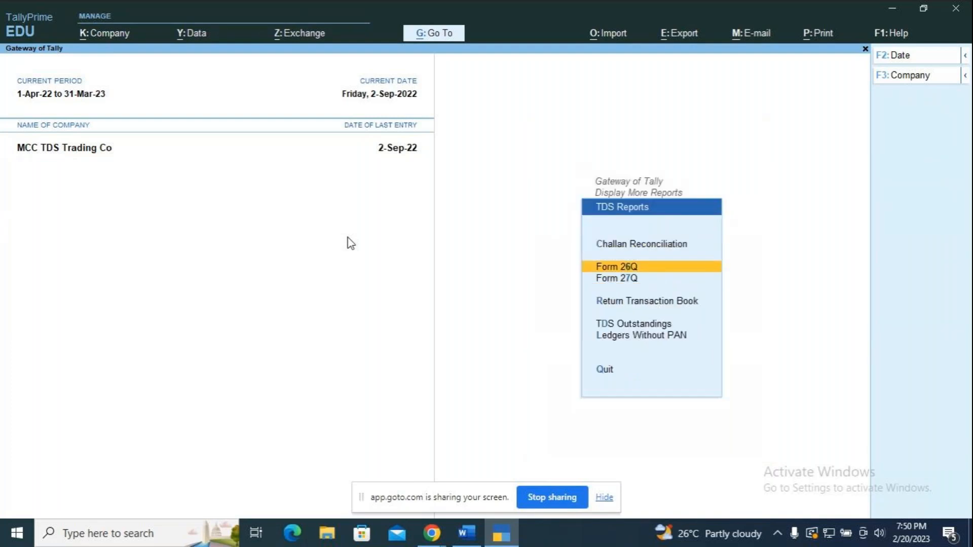
pyautogui.press('Return')
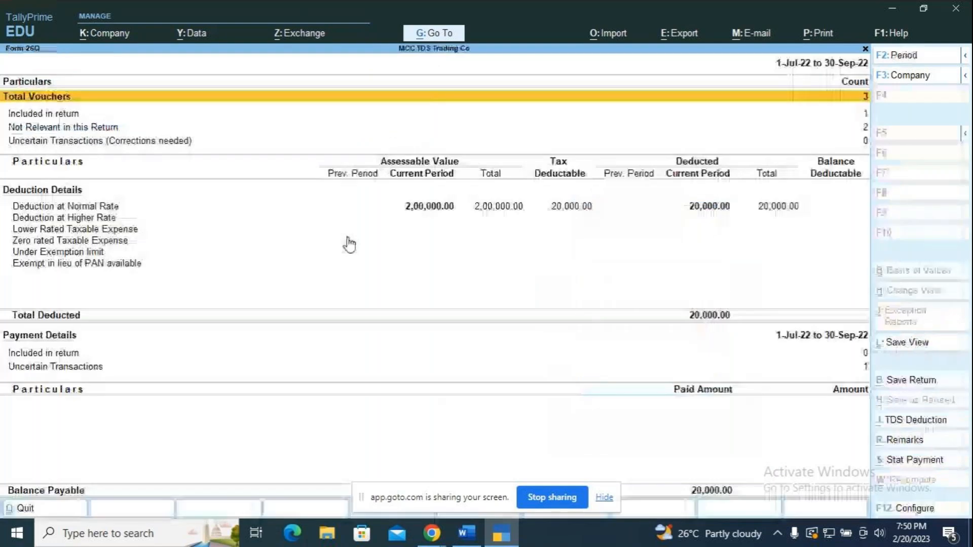
pyautogui.press('Down')
pyautogui.press('Down')
pyautogui.press('Down')
pyautogui.press('Down')
pyautogui.press('Down')
pyautogui.press('Up')
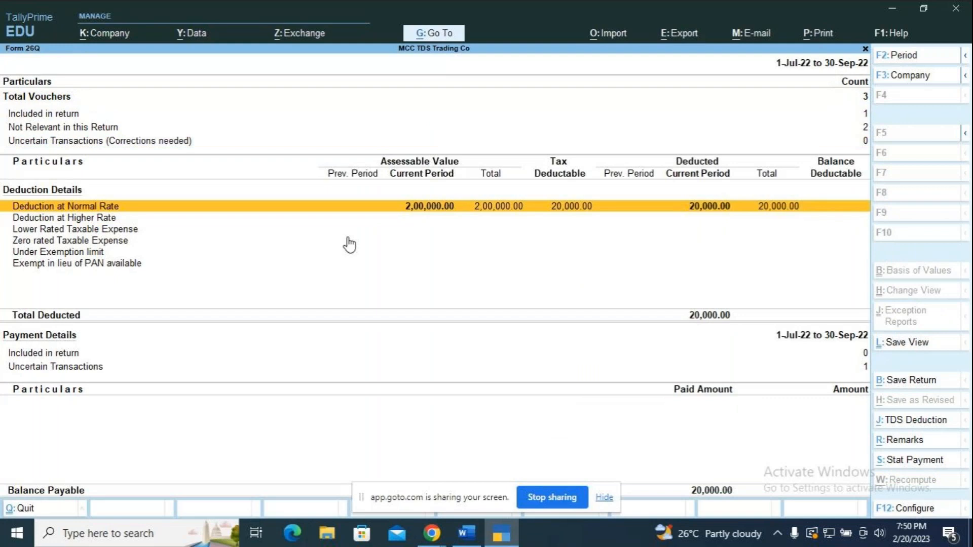
pyautogui.press('Up')
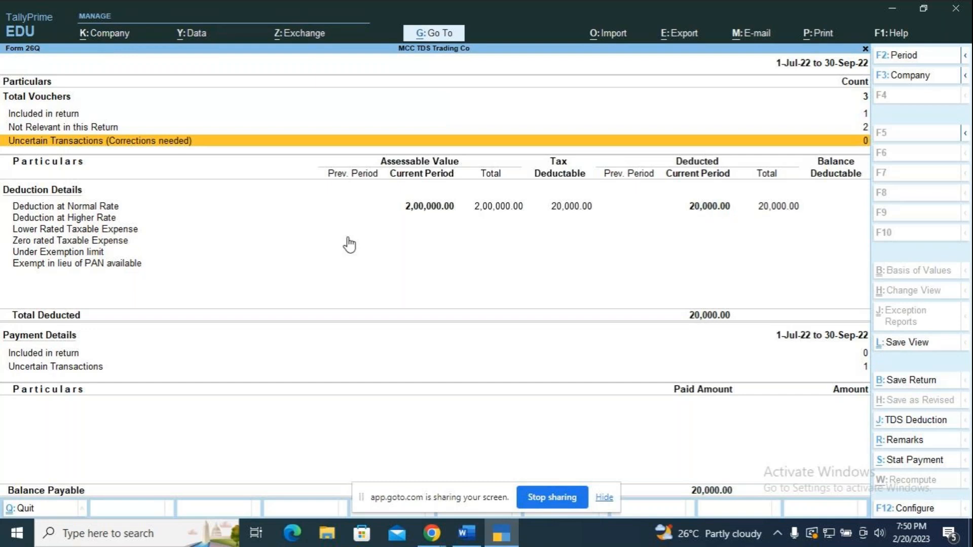
# Examine the normal-rate deduction by party, nature of payment and voucher register, and leave Form 26Q
pyautogui.press('Down')
pyautogui.press('Return')
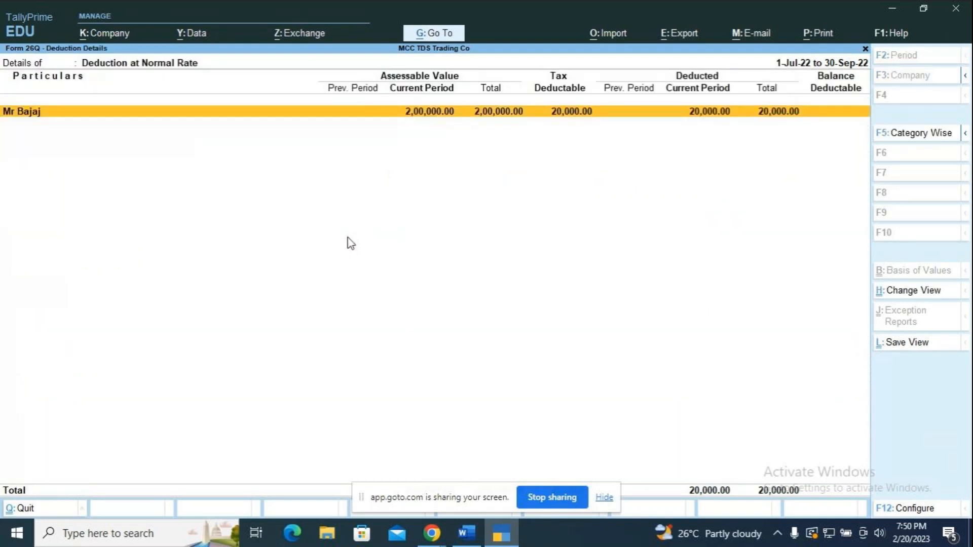
pyautogui.press('Return')
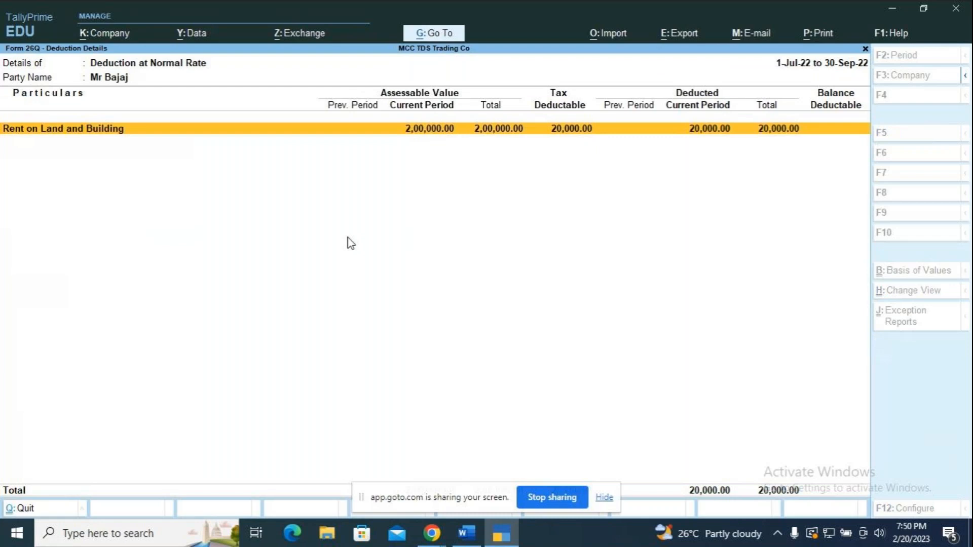
pyautogui.press('Return')
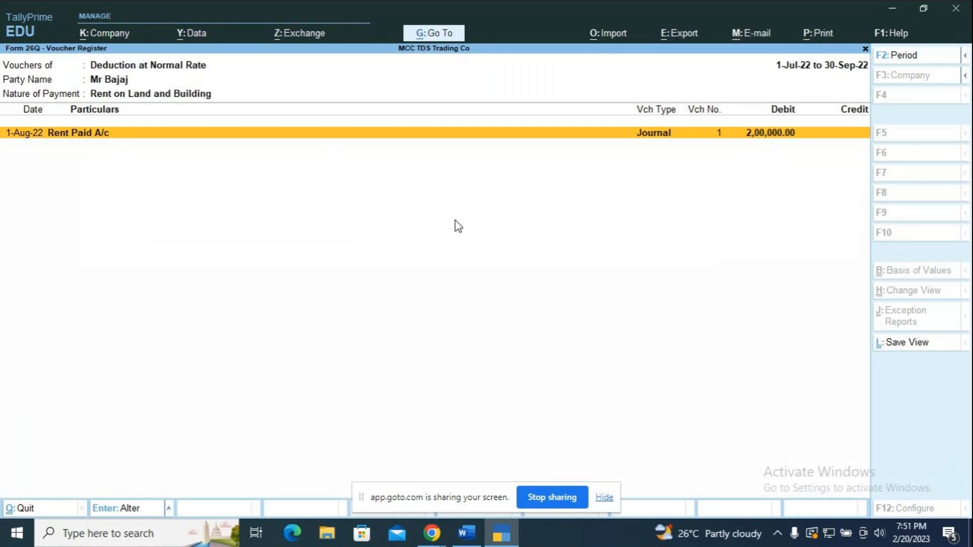
pyautogui.press('Escape')
pyautogui.press('Escape')
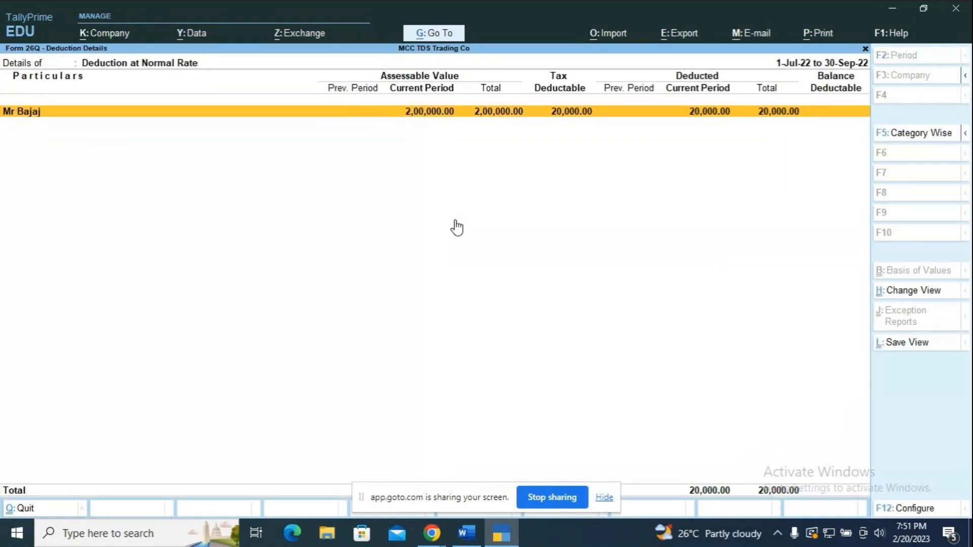
pyautogui.press('Escape')
pyautogui.press('Escape')
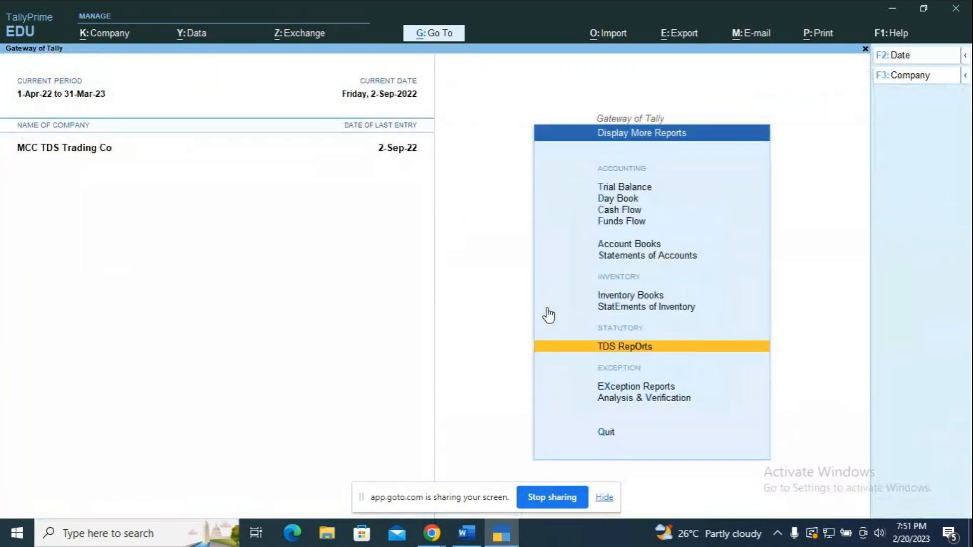
# Return to the Gateway of Tally and open the Day Book
pyautogui.press('Escape')
pyautogui.press('Up')
pyautogui.press('Up')
pyautogui.press('Up')
pyautogui.press('Up')
pyautogui.press('Up')
pyautogui.press('Up')
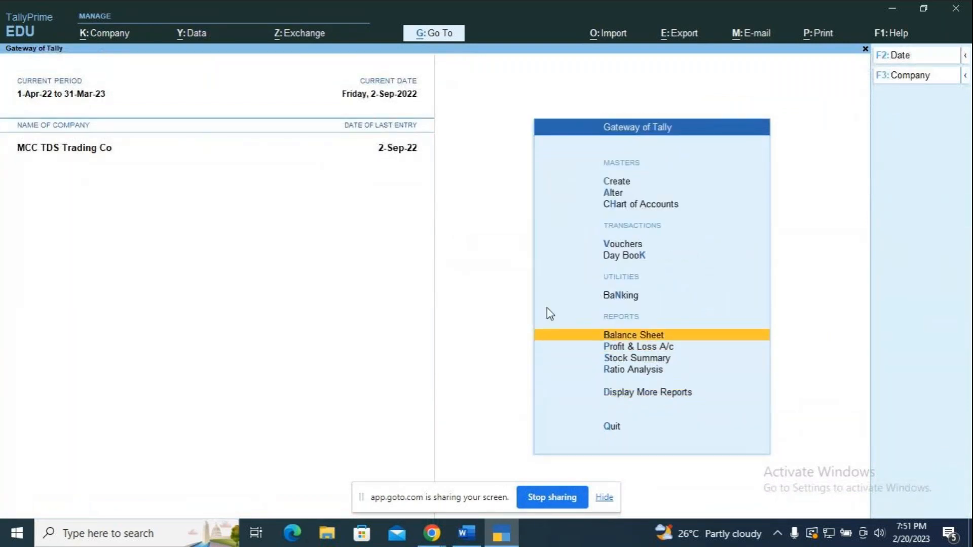
pyautogui.press('Return')
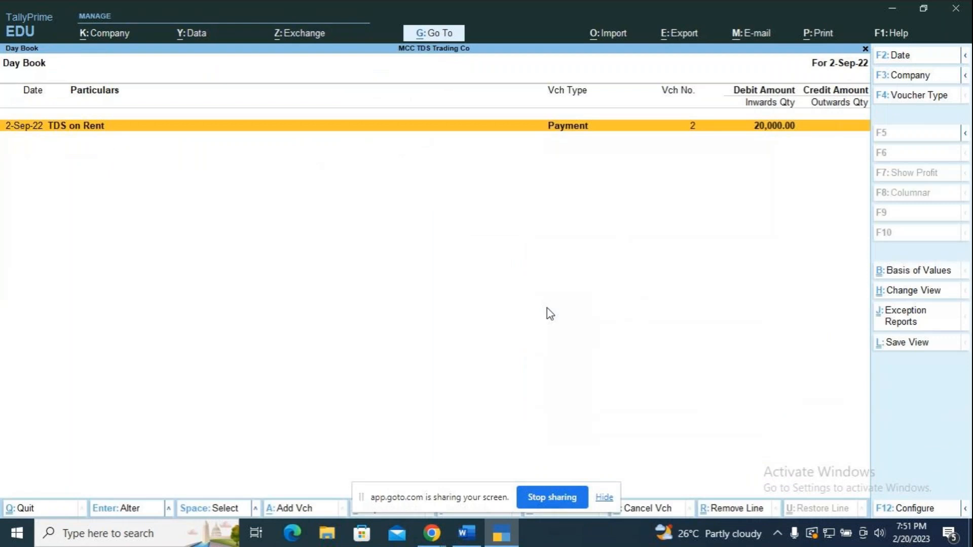
# Change the Day Book period to run from 1-4-2022 to 31.3, covering the full financial year
pyautogui.hotkey('alt', 'F2')
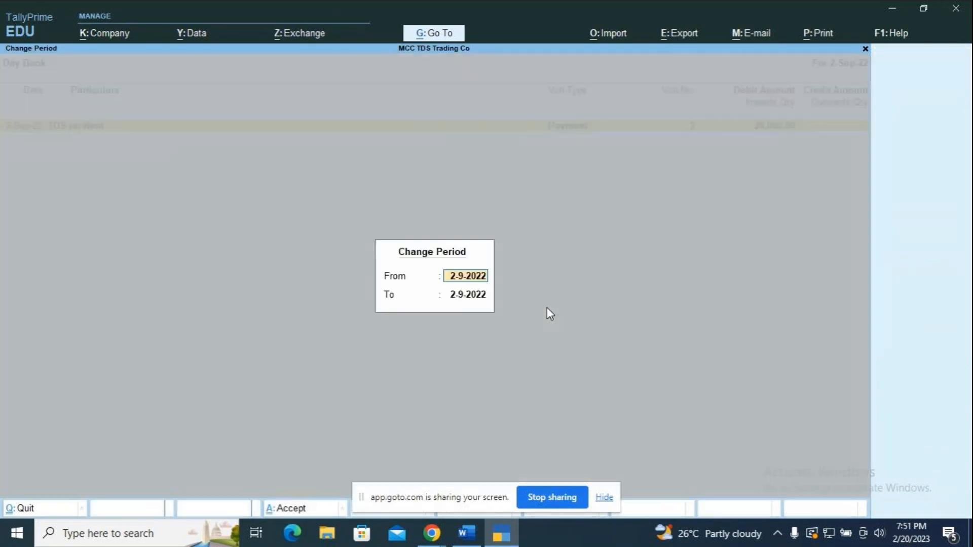
pyautogui.write('1.4')
pyautogui.press('Return')
pyautogui.write('31.3')
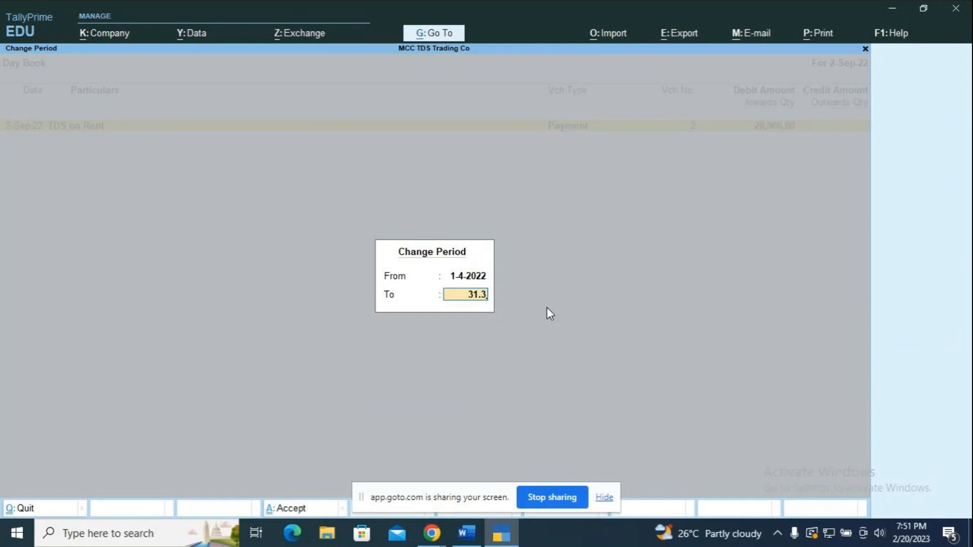
pyautogui.press('Return')
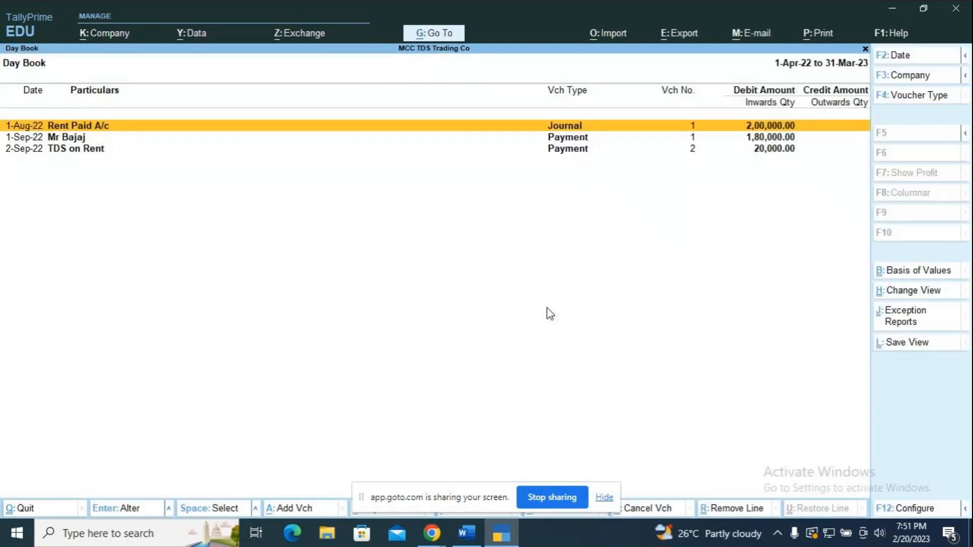
# Open the TDS on Rent payment voucher dated 2-Sep-22 and preview its TDS challan at an enlarged size
pyautogui.press('Down')
pyautogui.press('Down')
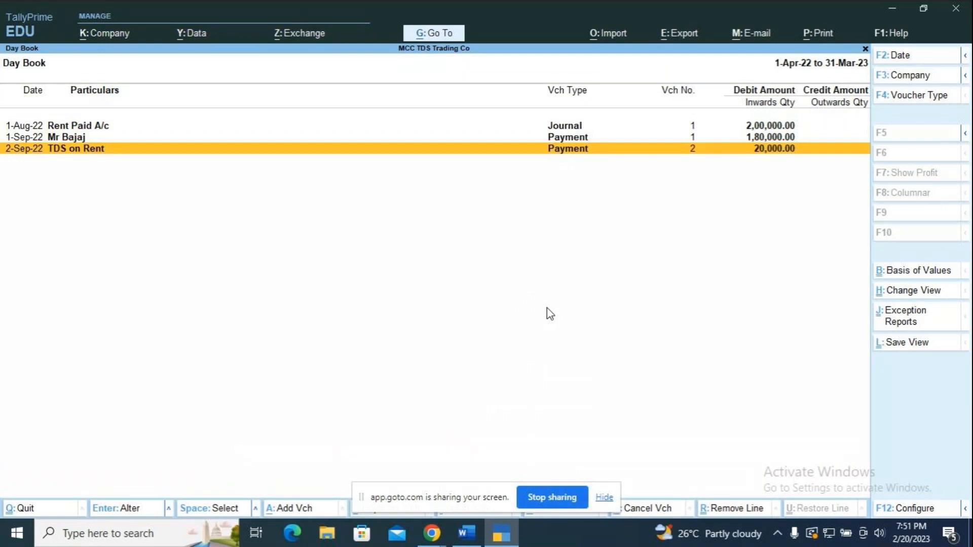
pyautogui.press('Return')
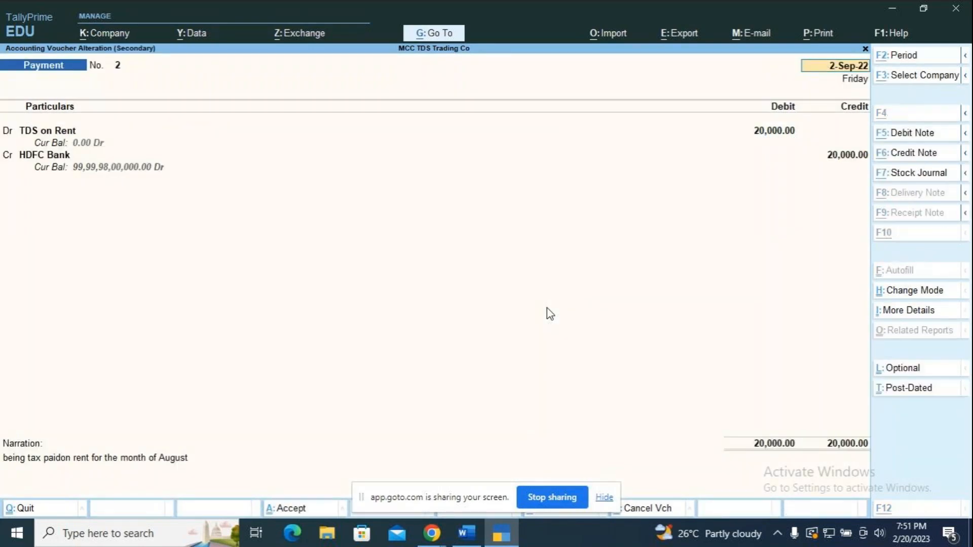
pyautogui.hotkey('alt', 'p')
pyautogui.press('Return')
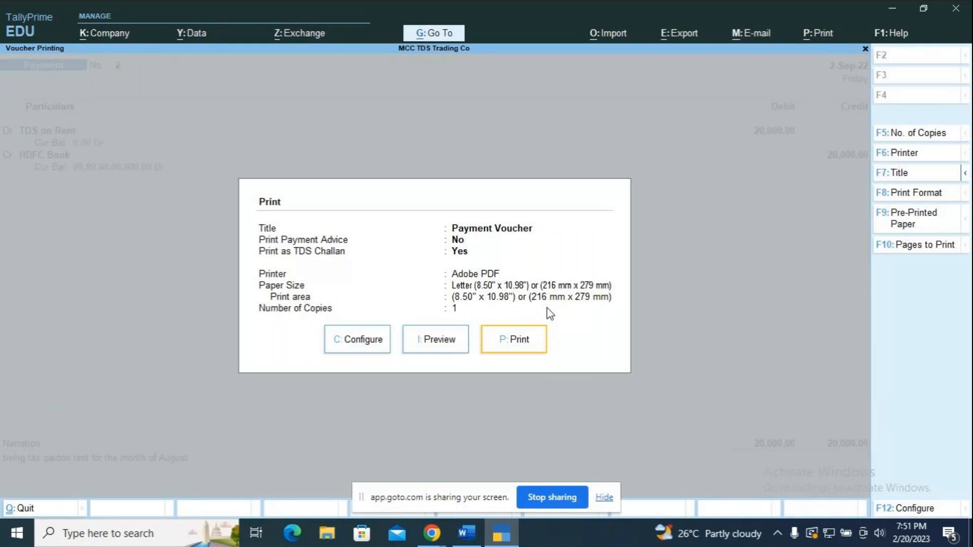
pyautogui.press('i')
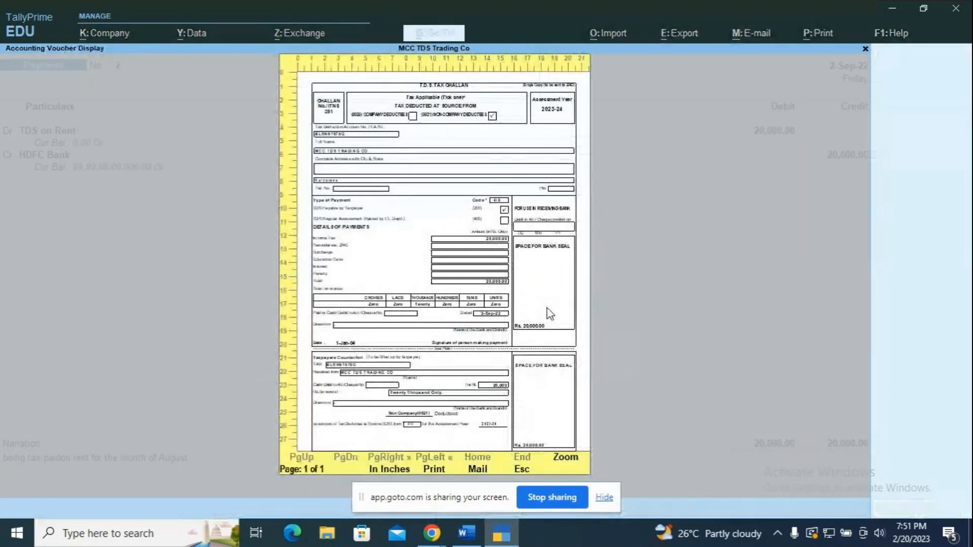
pyautogui.hotkey('alt', 'z')
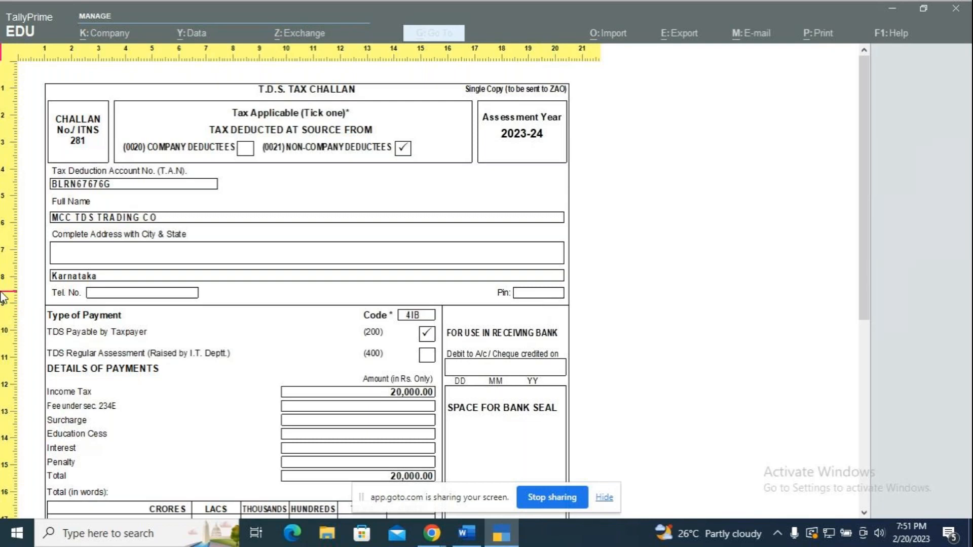
# Review the TDS challan preview down to the taxpayer's counterfoil, checking the payment details and amounts in words
pyautogui.scroll(-1, 439, 294)
pyautogui.scroll(-1, 439, 296)
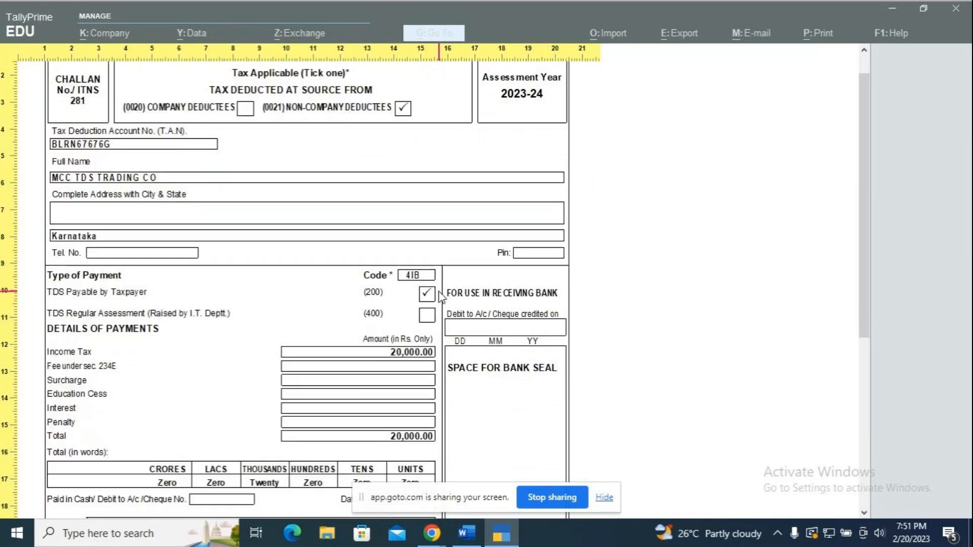
pyautogui.scroll(-3, 433, 309)
pyautogui.scroll(-7, 430, 315)
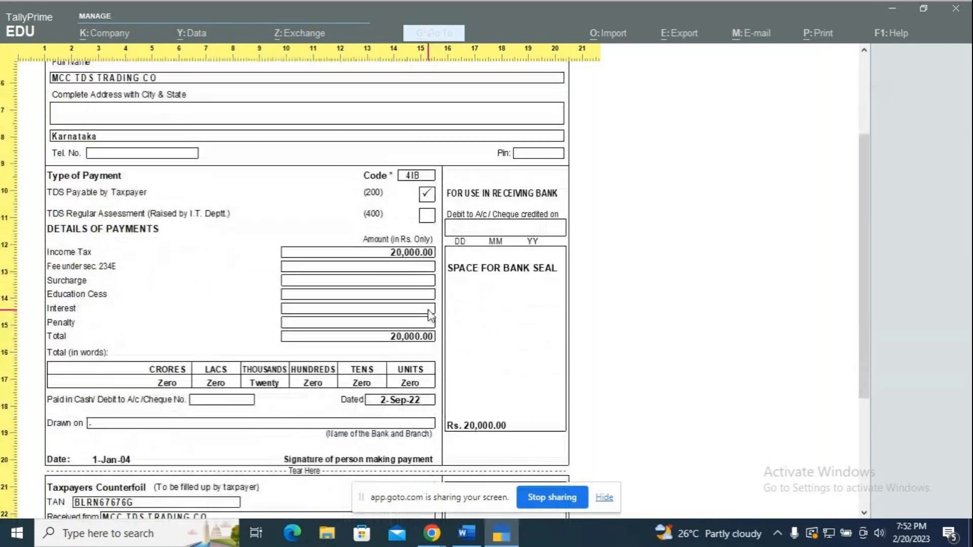
pyautogui.scroll(-3, 431, 315)
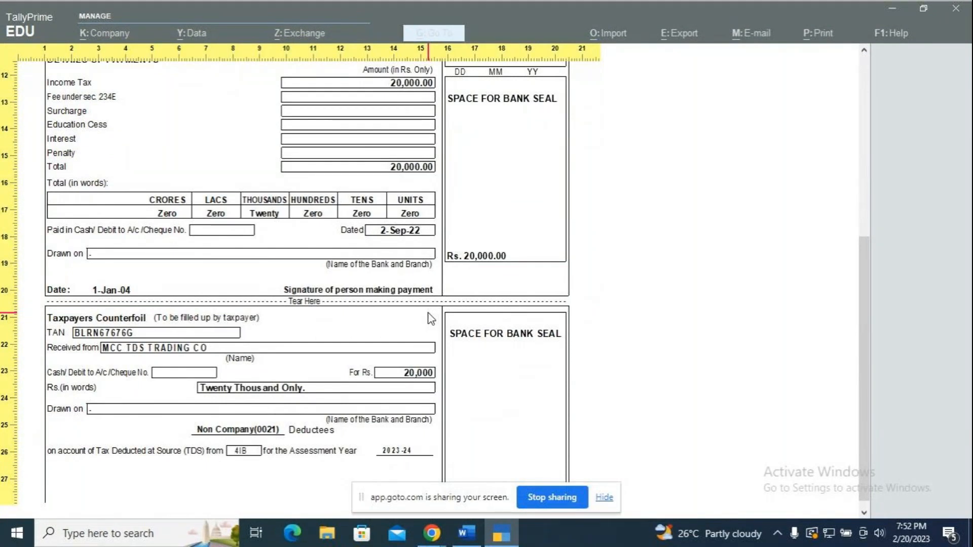
pyautogui.scroll(5, 431, 318)
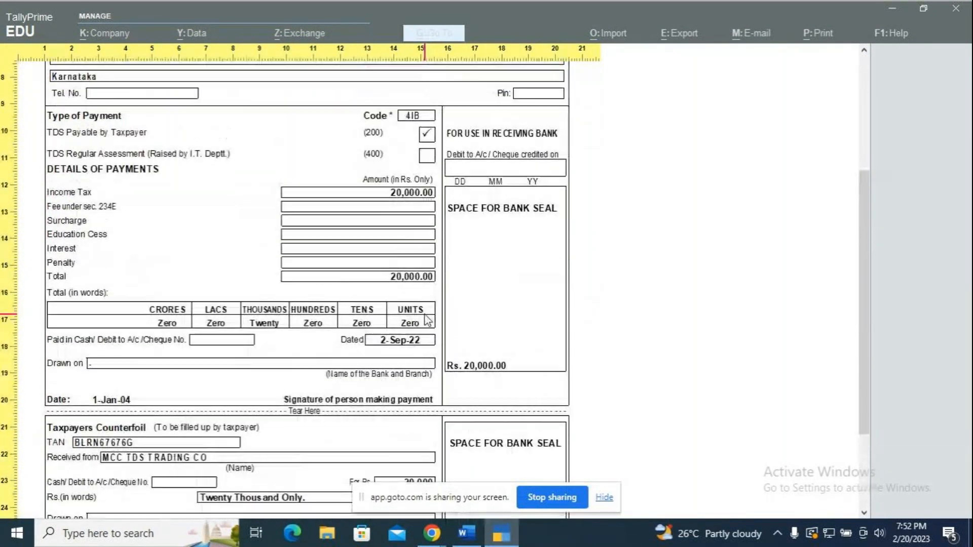
# Close the challan preview, quit the payment voucher back to the Gateway of Tally and reopen the Day Book
pyautogui.press('Escape')
pyautogui.press('Escape')
pyautogui.press('Escape')
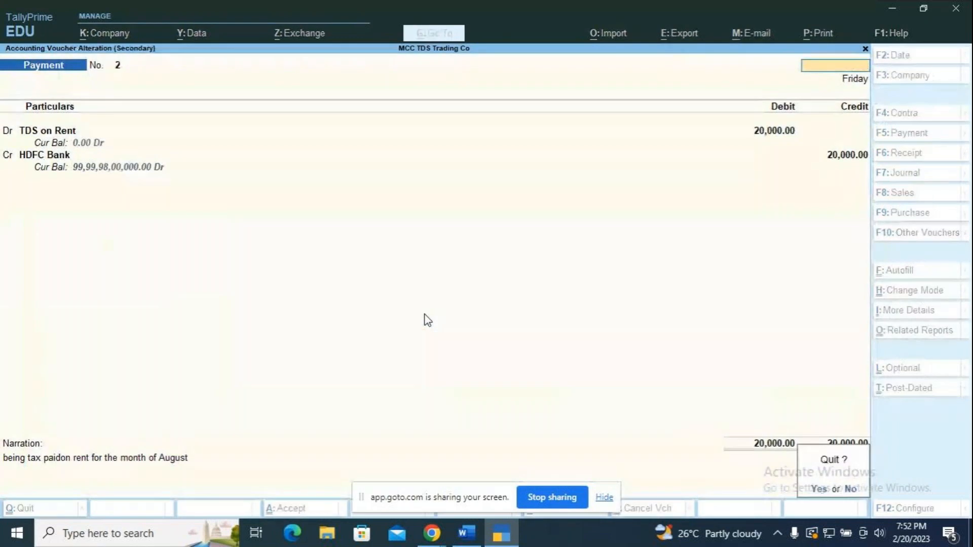
pyautogui.press('y')
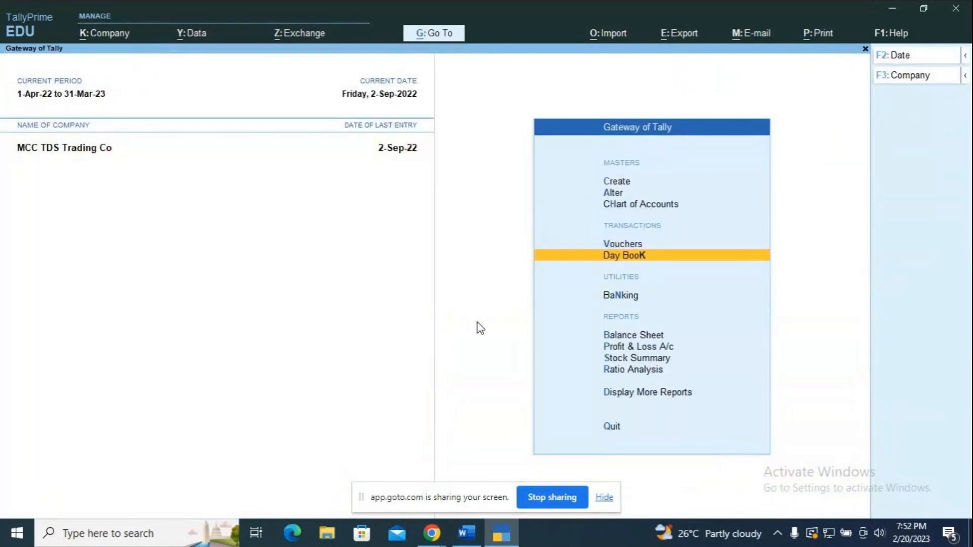
pyautogui.press('Return')
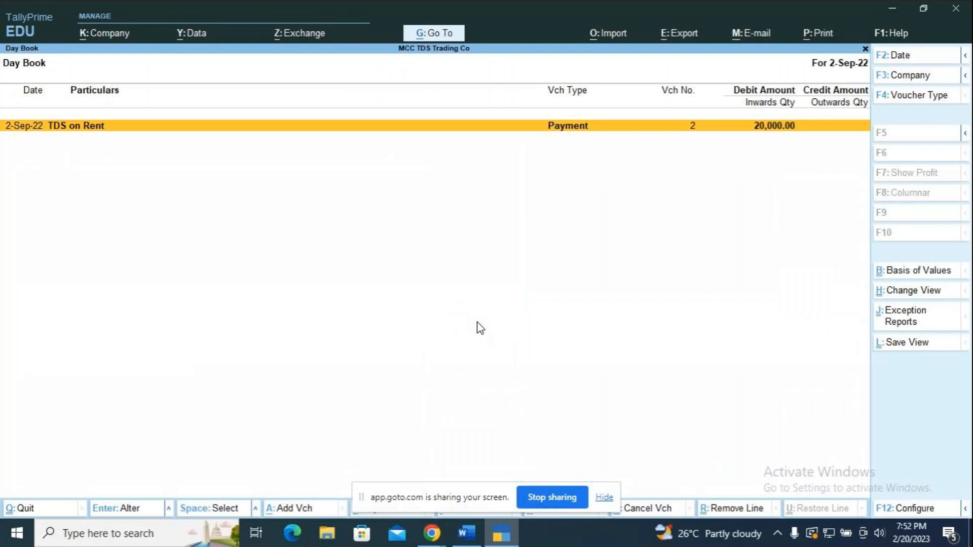
# Change the Day Book period to run from 1.4 to 31.3, covering the full financial year
pyautogui.press('alt')
pyautogui.hotkey('alt', 'F2')
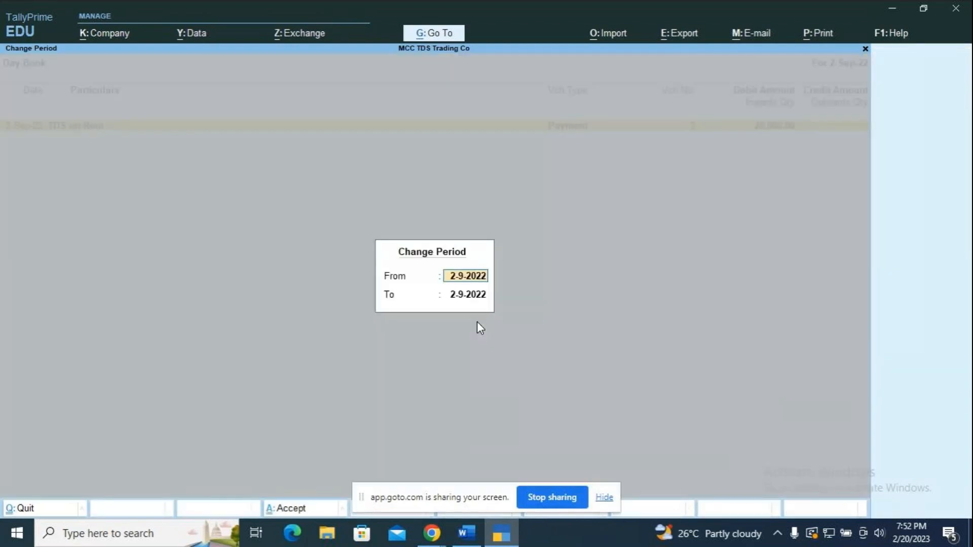
pyautogui.write('1.4')
pyautogui.press('Return')
pyautogui.write('31.3')
pyautogui.press('Return')
# Open the TDS on Rent payment voucher dated 2-Sep-22 and display its TDS challan print preview zoomed in
pyautogui.press('Down')
pyautogui.press('Down')
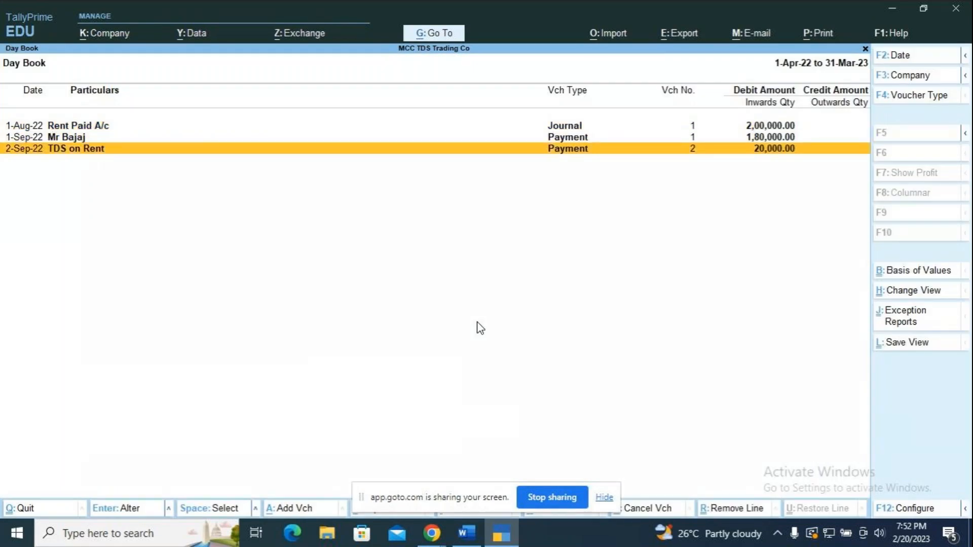
pyautogui.press('Return')
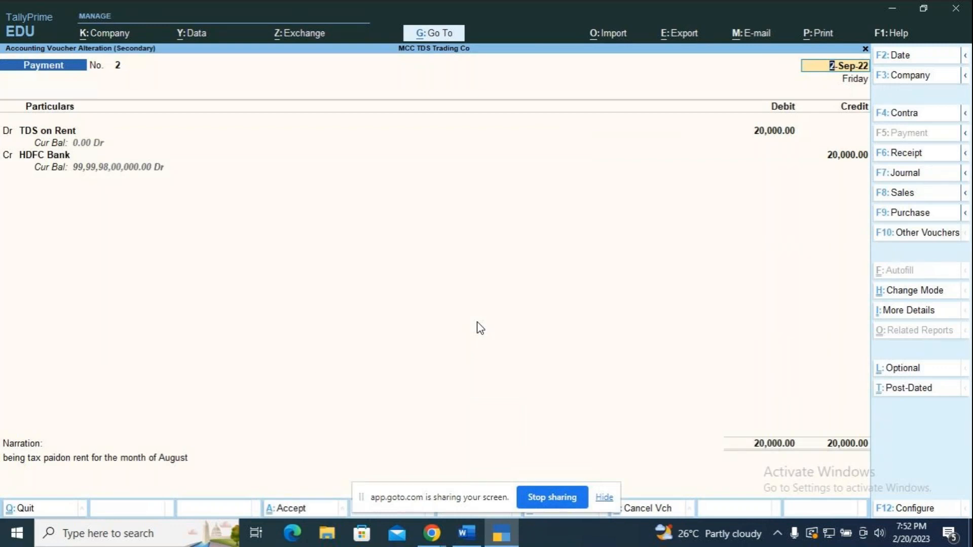
pyautogui.hotkey('alt', 'p')
pyautogui.press('Return')
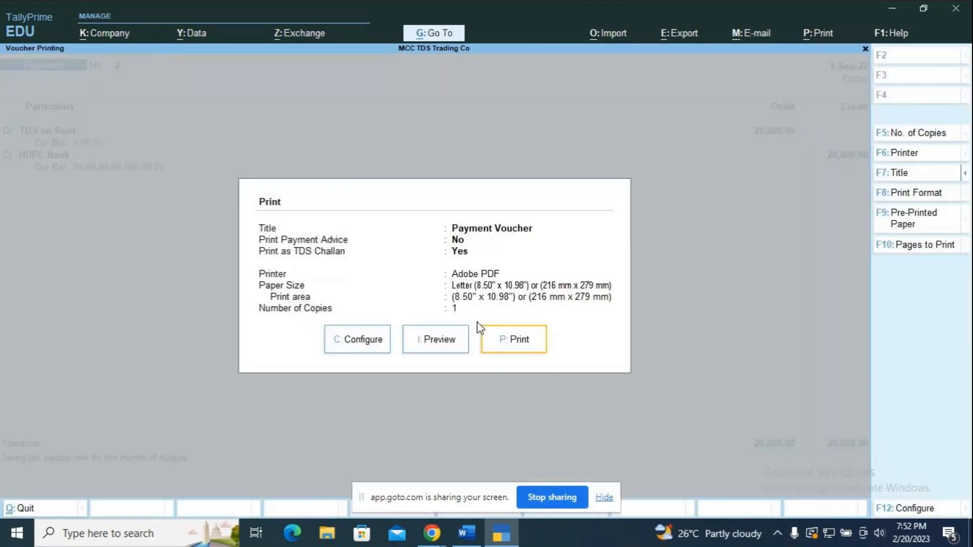
pyautogui.press('i')
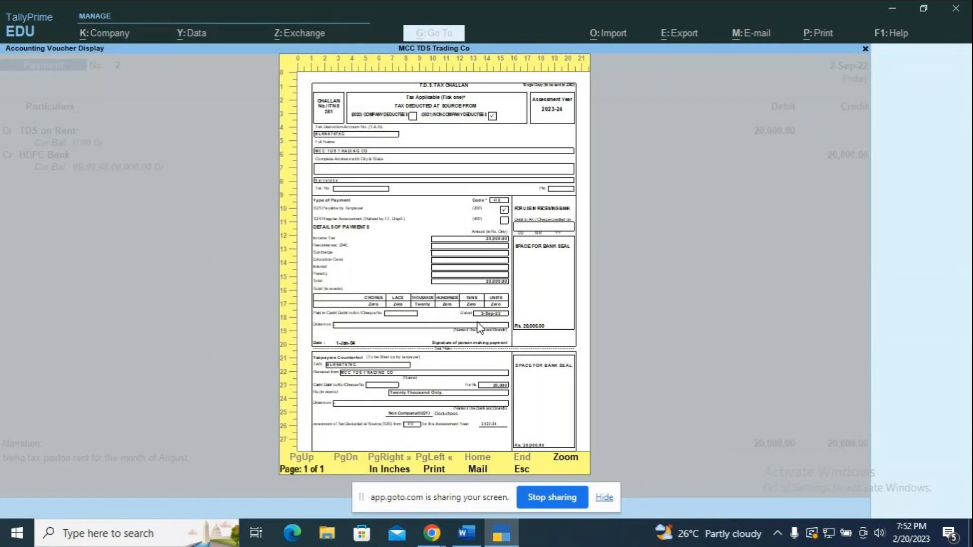
pyautogui.hotkey('alt', 'z')
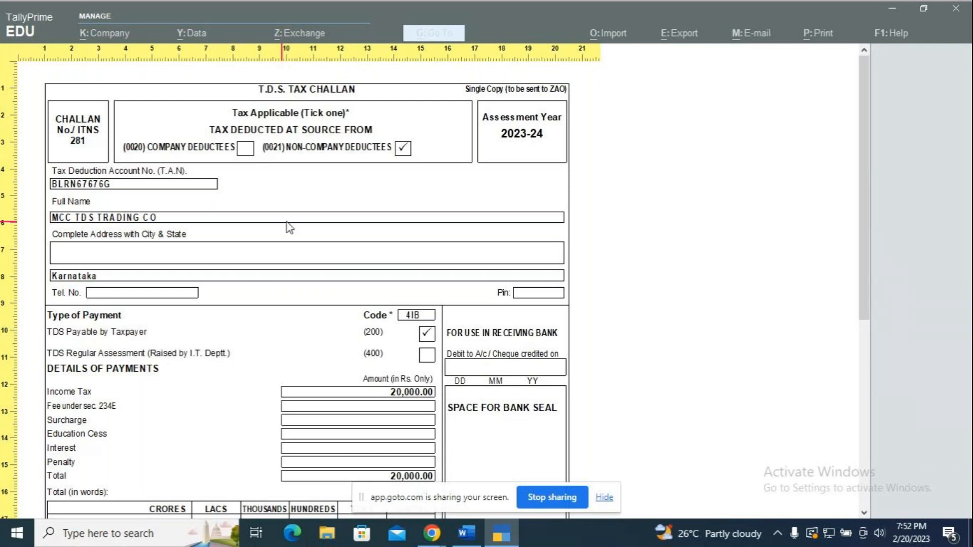
# Examine the enlarged challan's payment type, income tax details, payment date and taxpayer's counterfoil
pyautogui.scroll(-1, 293, 228)
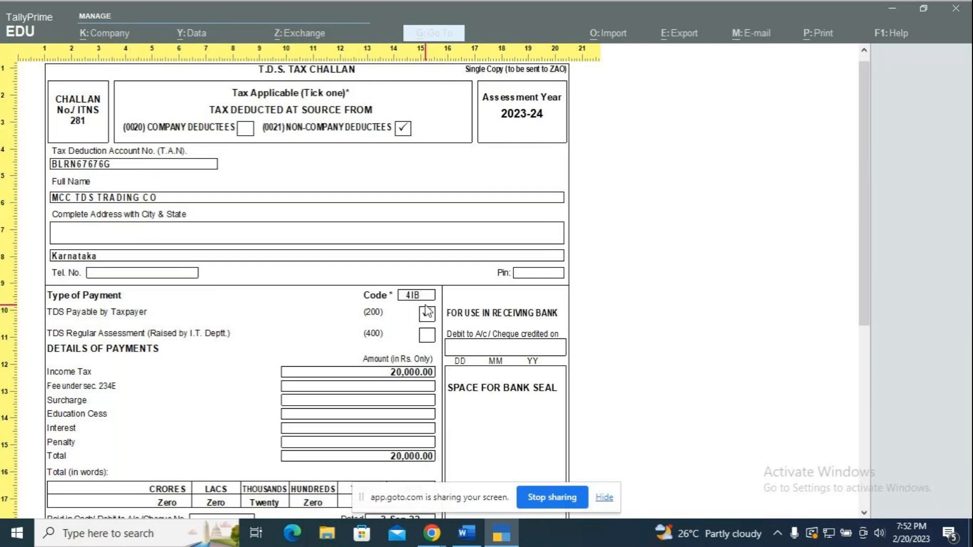
pyautogui.scroll(-1, 426, 311)
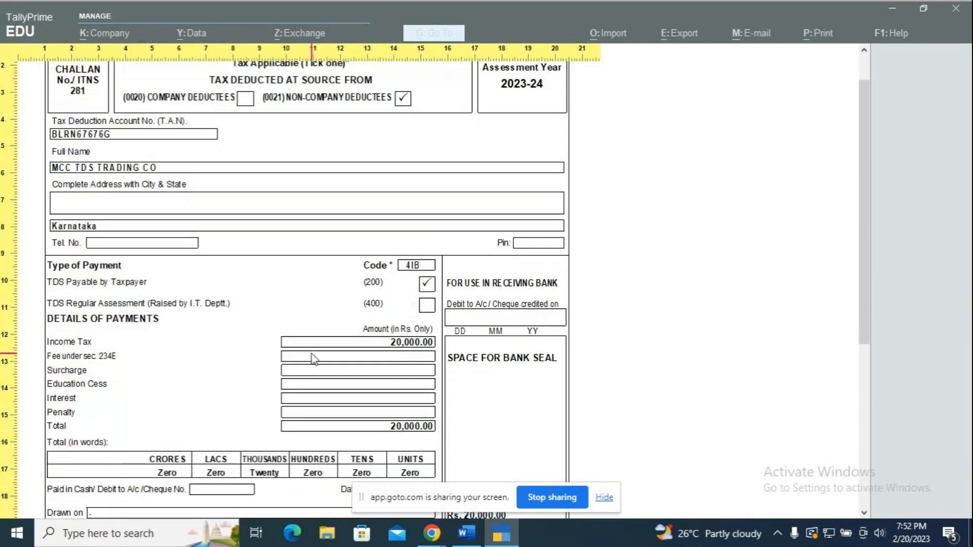
pyautogui.scroll(-4, 312, 359)
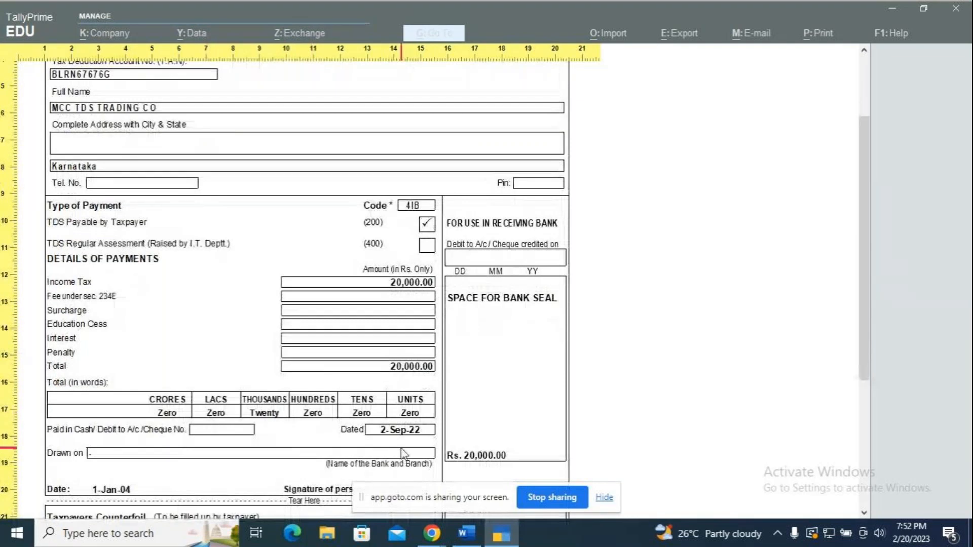
pyautogui.scroll(-4, 385, 454)
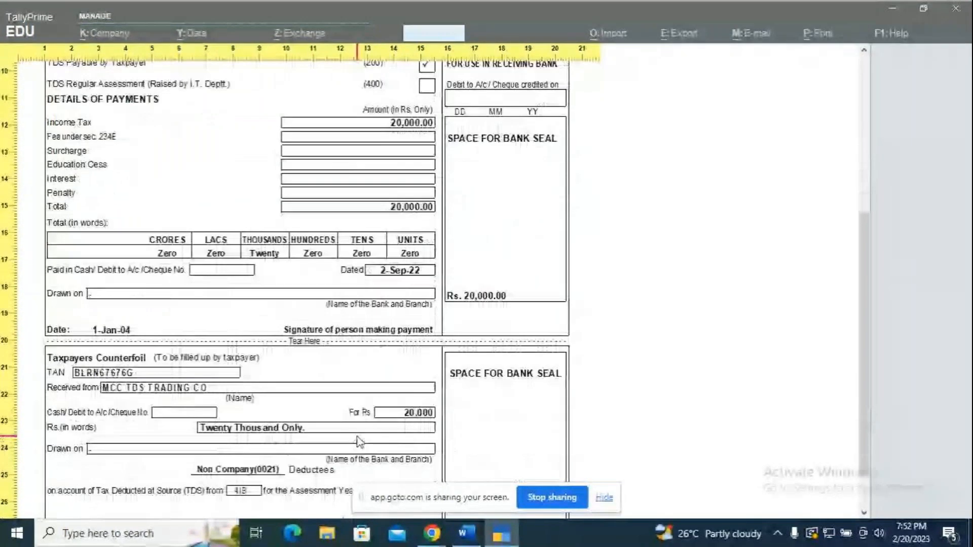
pyautogui.scroll(-1, 347, 436)
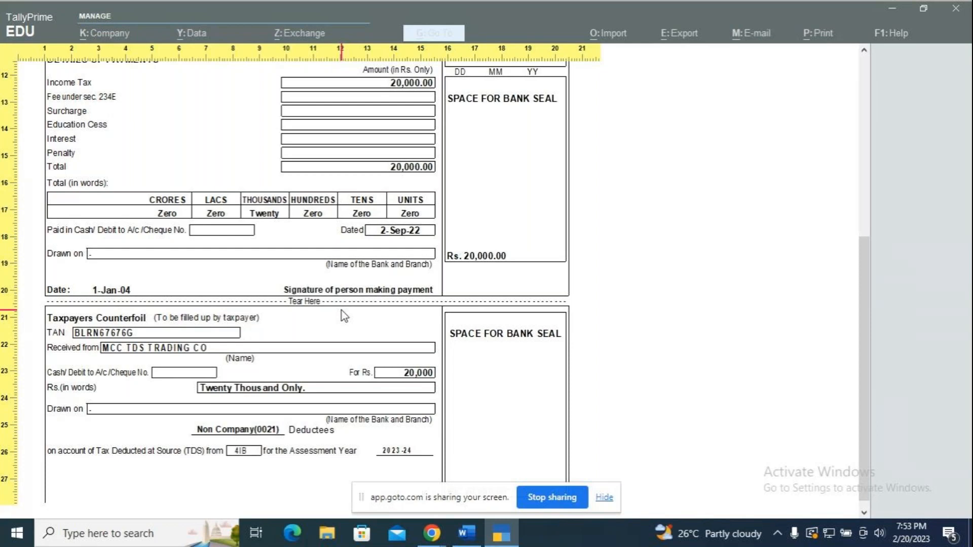
pyautogui.scroll(1, 342, 311)
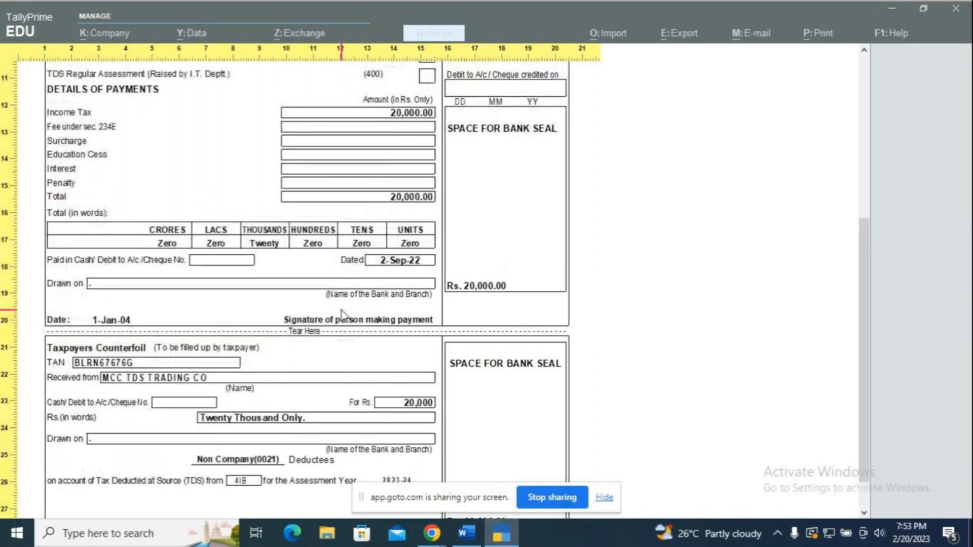
pyautogui.scroll(1, 341, 313)
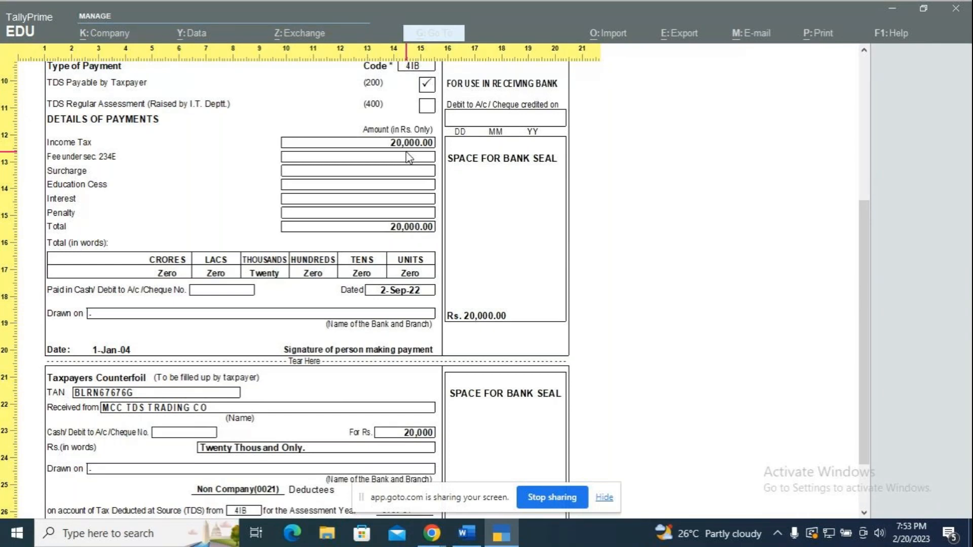
# Switch to the Word notes and read the instructions for printing the TDS challan and return Forms 26Q and 27Q
pyautogui.hotkey('alt', 'Tab')
pyautogui.scroll(-5, 370, 311)
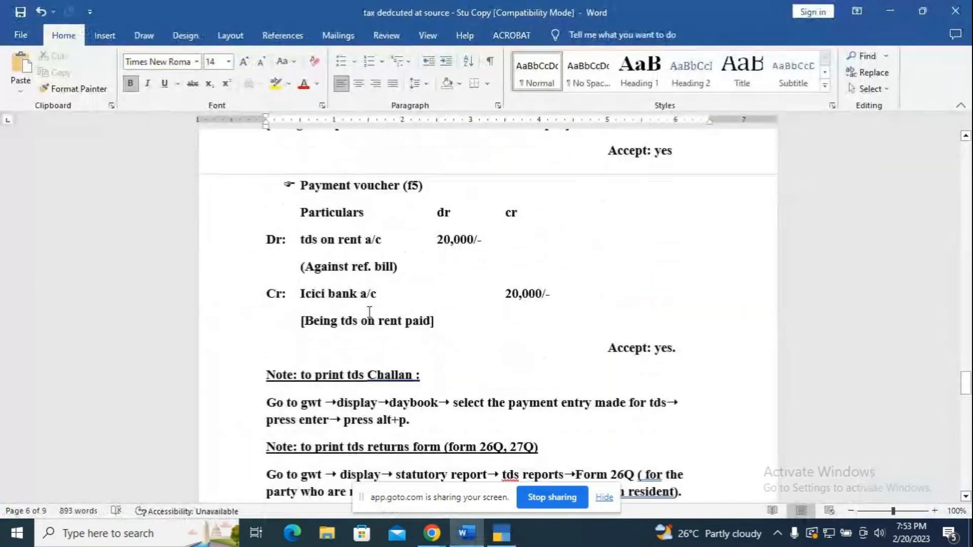
pyautogui.scroll(-3, 369, 311)
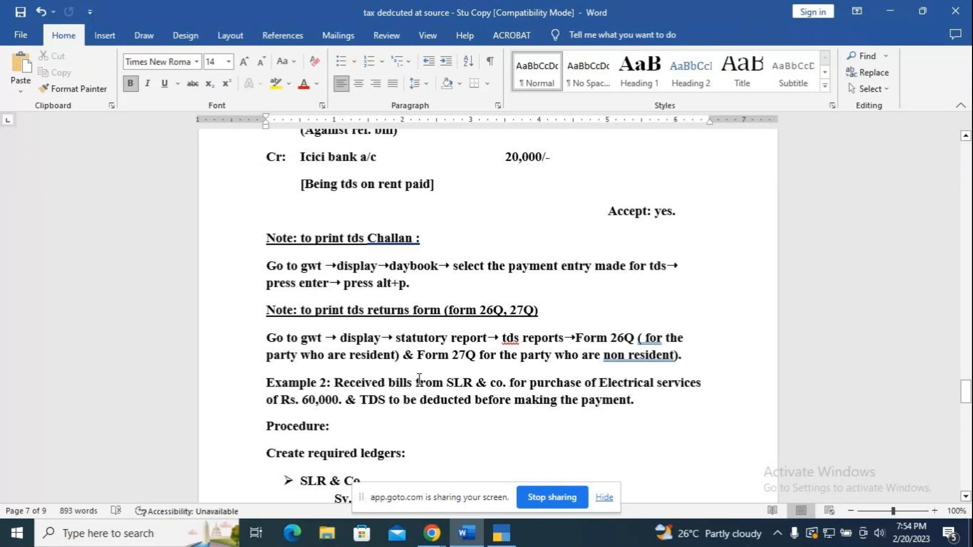
# Switch back to TallyPrime, close the challan preview and quit the payment voucher to the Day Book
pyautogui.hotkey('alt', 'Tab')
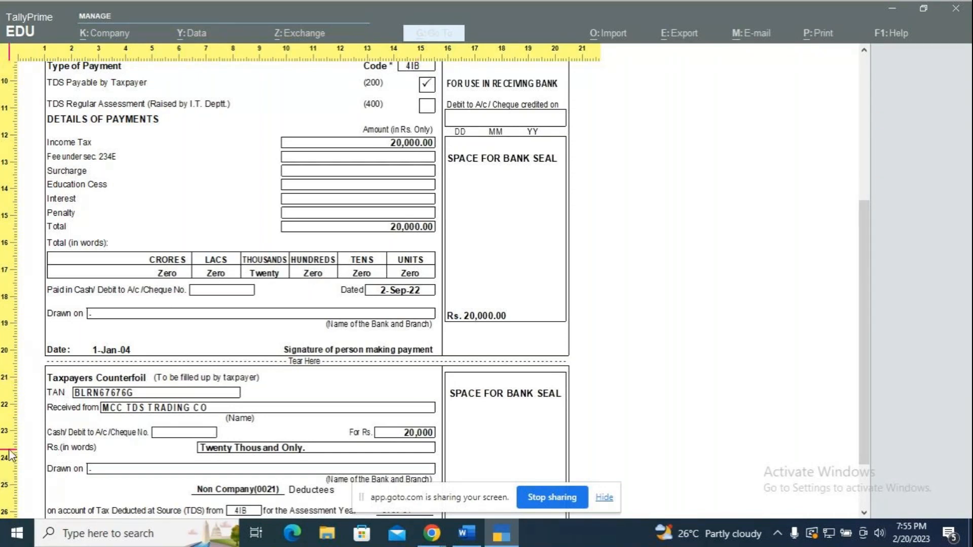
pyautogui.press('Escape')
pyautogui.press('Escape')
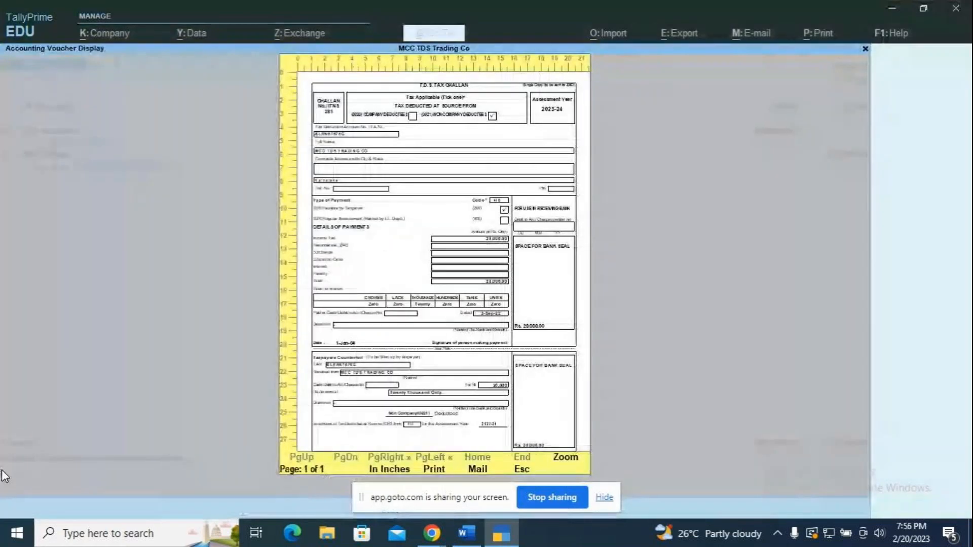
pyautogui.press('Escape')
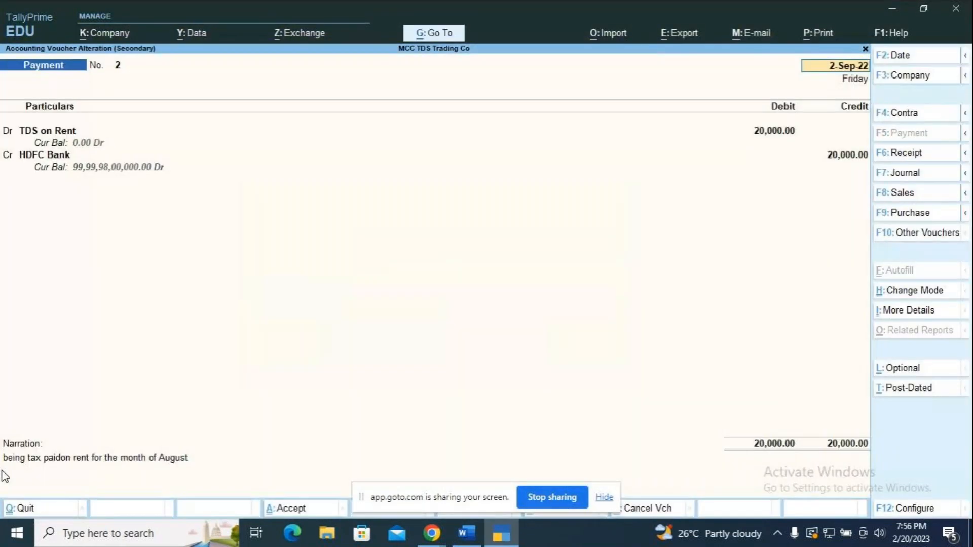
pyautogui.press('Escape')
pyautogui.press('y')
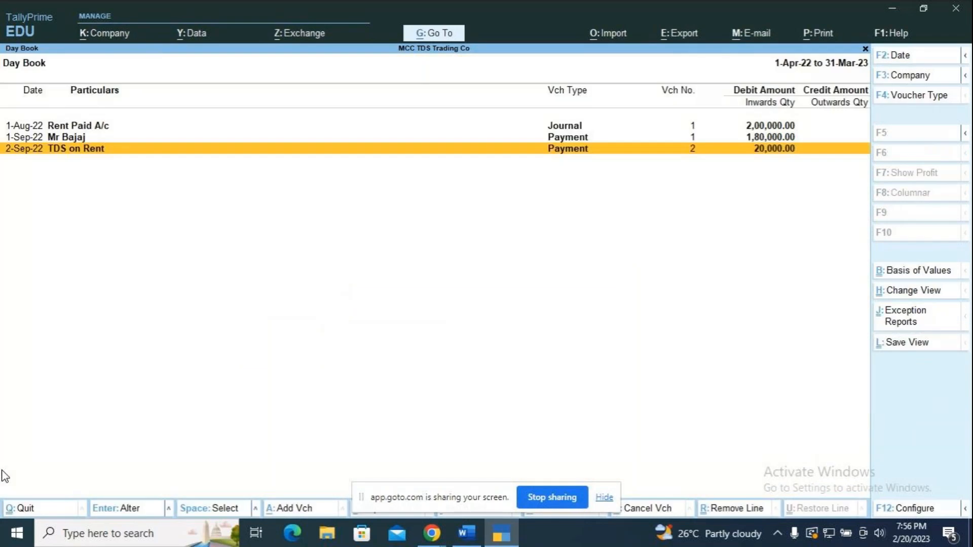
# Leave the Day Book and quit TallyPrime
pyautogui.press('Escape')
pyautogui.press('Escape')
pyautogui.press('y')
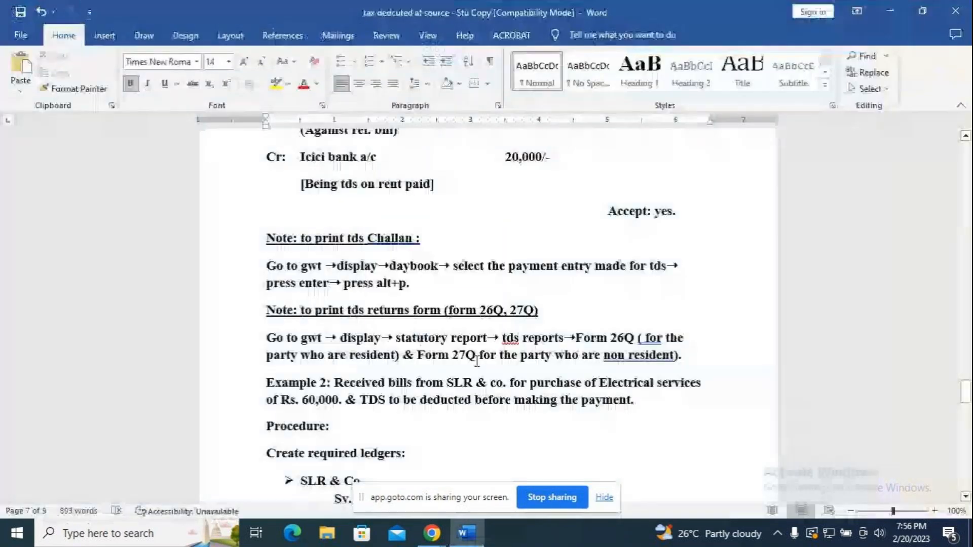
# Close the Word notes without saving changes and keep the clipboard picture available to other applications
pyautogui.hotkey('alt', 'F4')
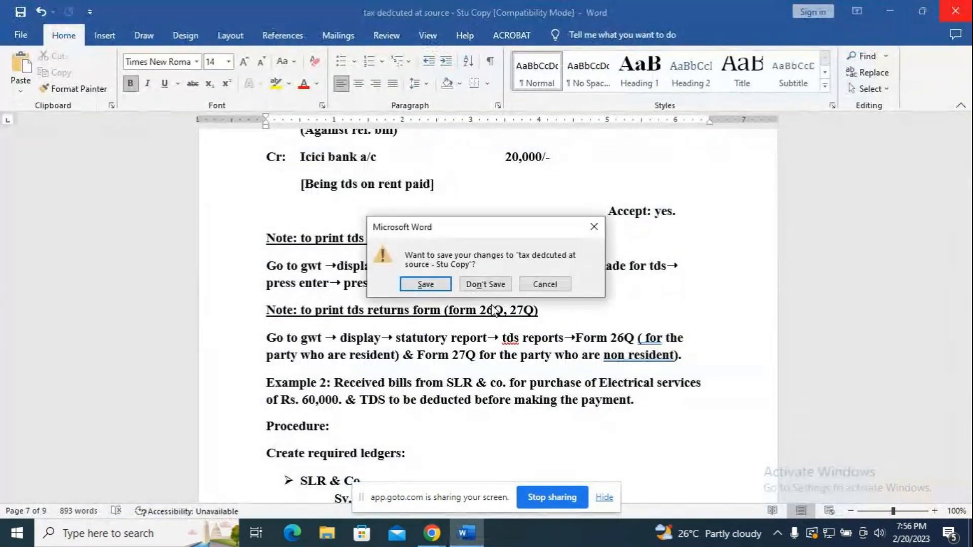
pyautogui.click(486, 285)
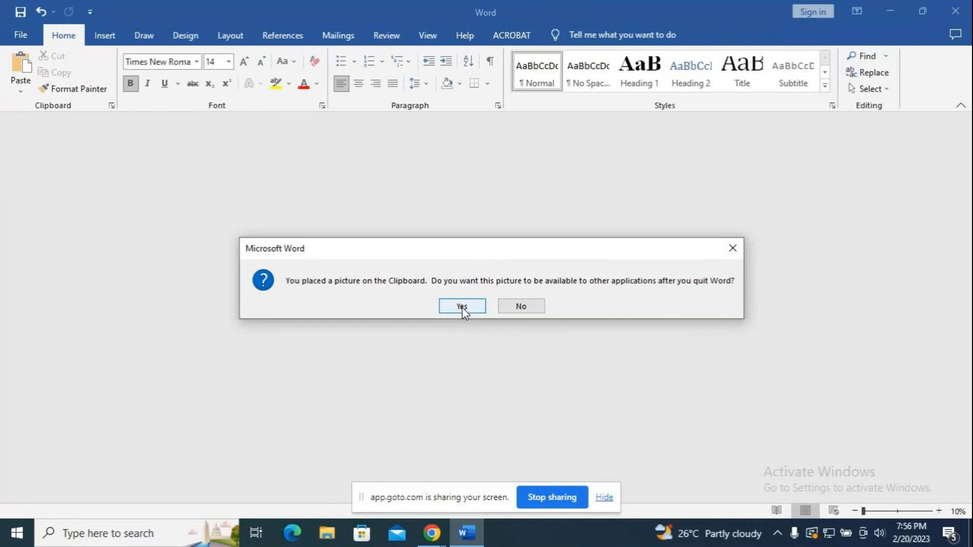
pyautogui.click(461, 307)
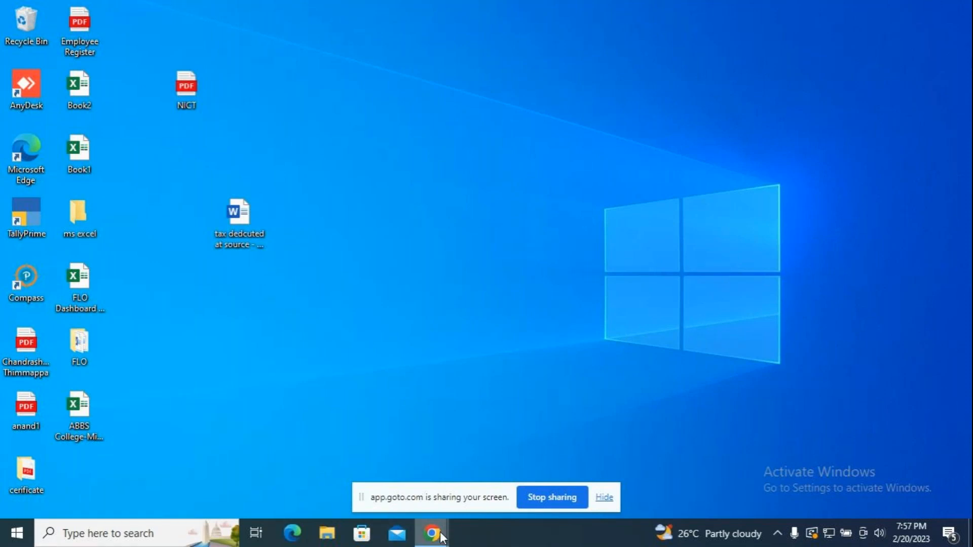
# Switch to the GoTo meeting in Chrome and bring up the choice to leave or end the session
pyautogui.moveTo(442, 537)
pyautogui.click(497, 467)
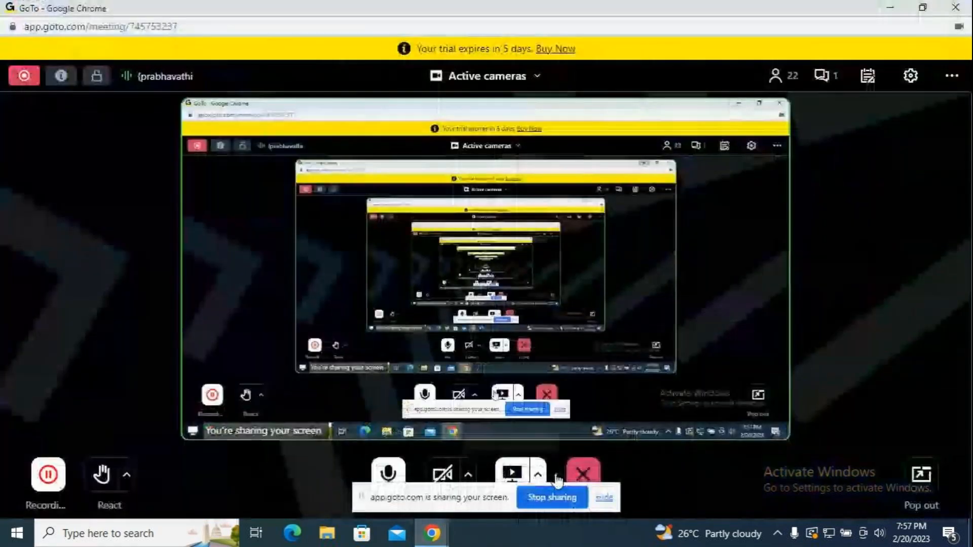
pyautogui.click(583, 473)
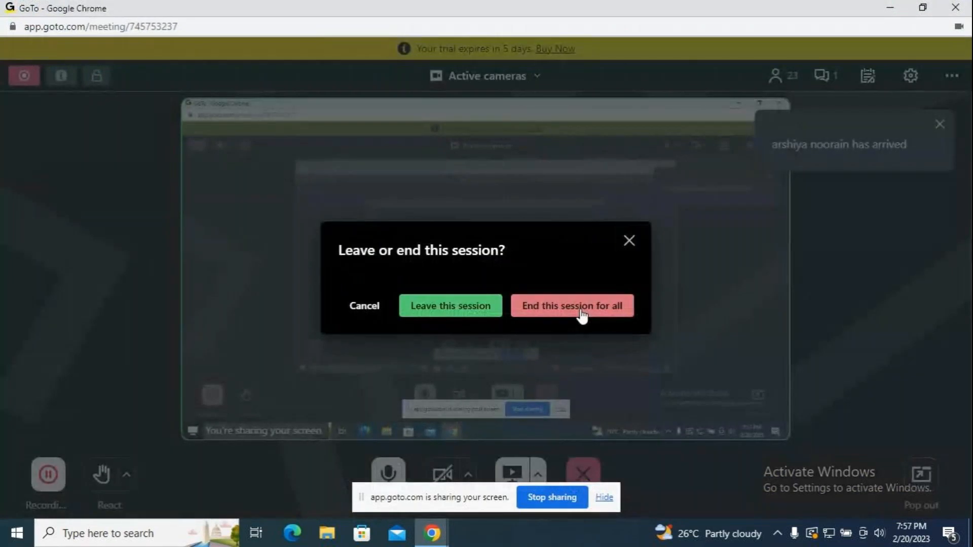